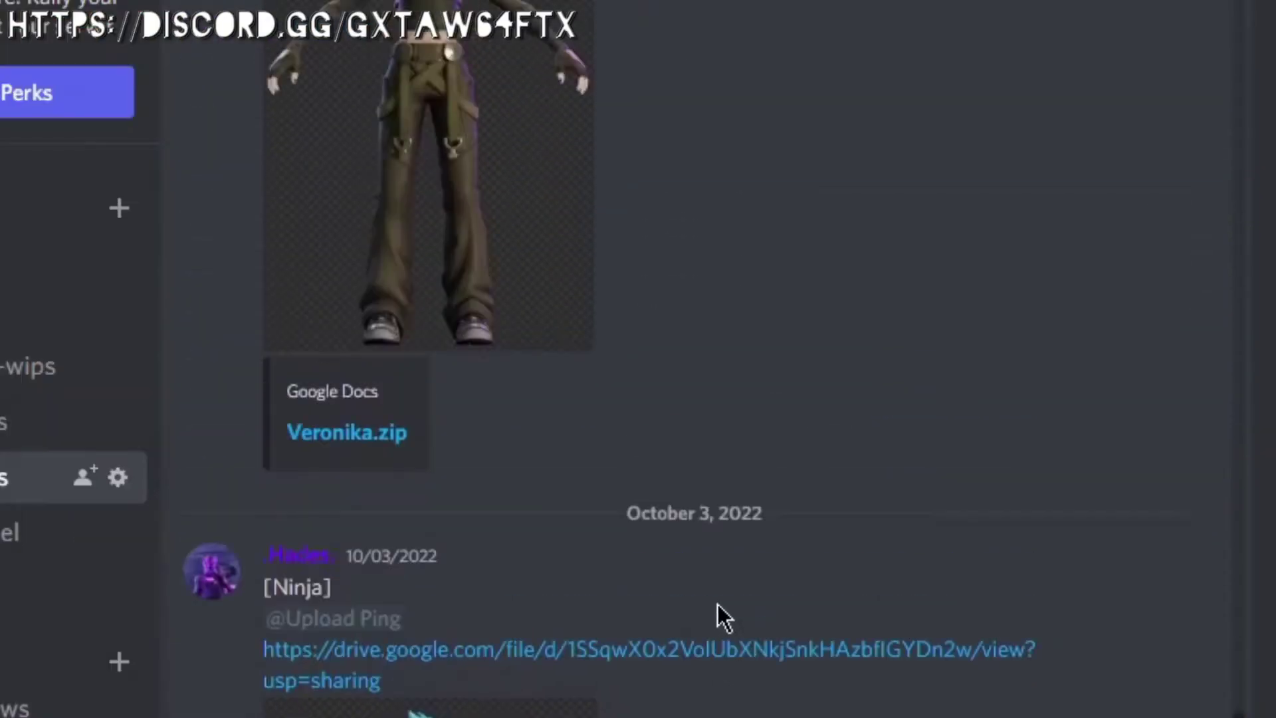
Step: Browse the Discord server's model uploads, request messages and 3D channel list
scroll(718, 608, up, 15)
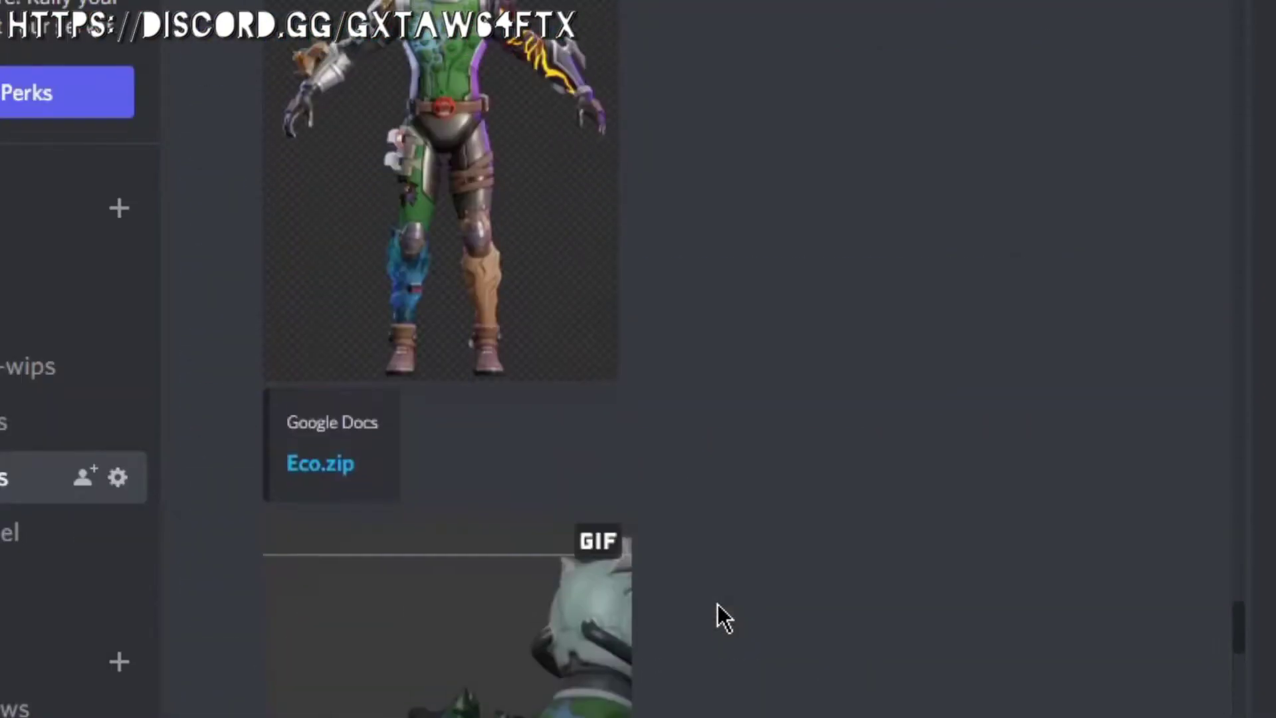
scroll(717, 605, down, 20)
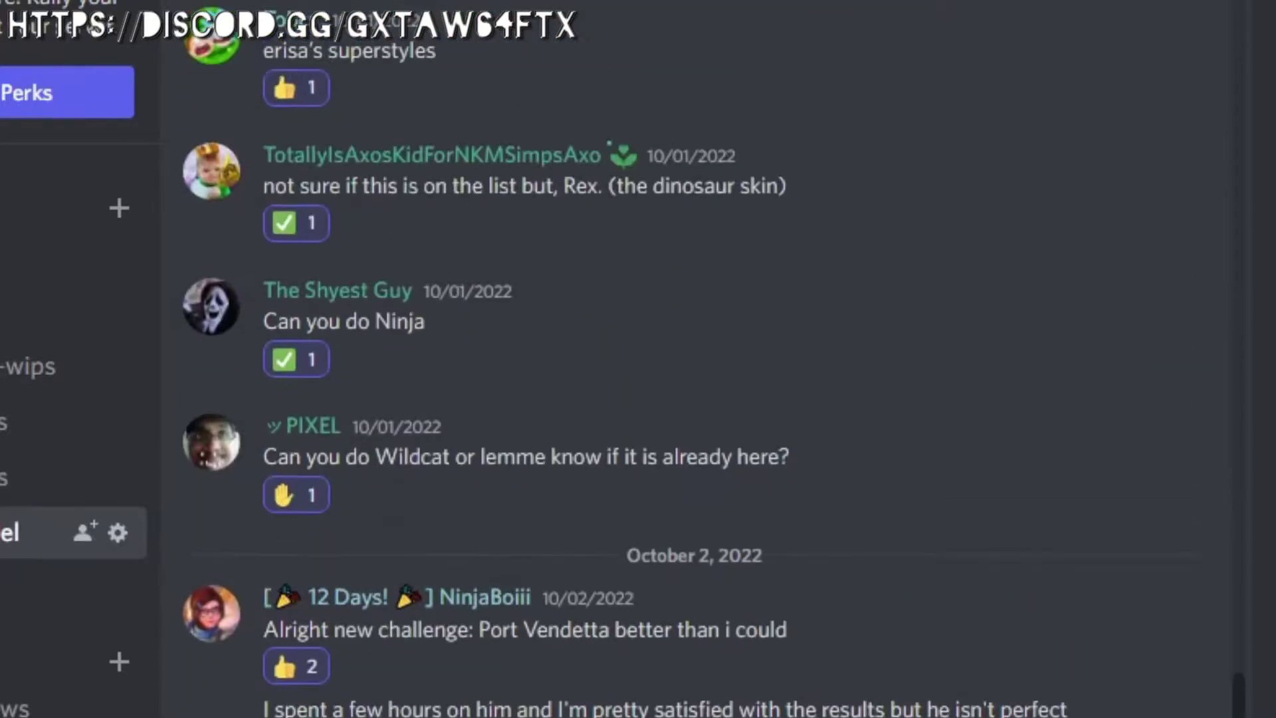
drag(1241, 716, 1245, 589)
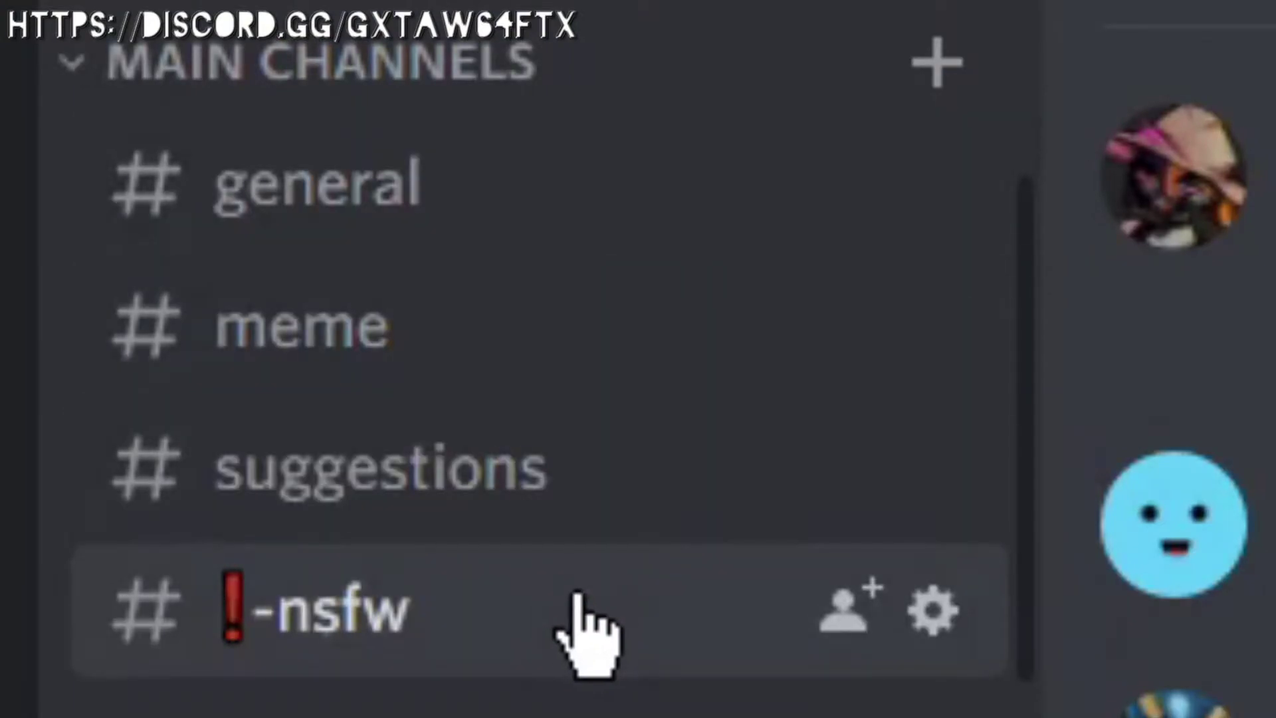
scroll(541, 226, down, 3)
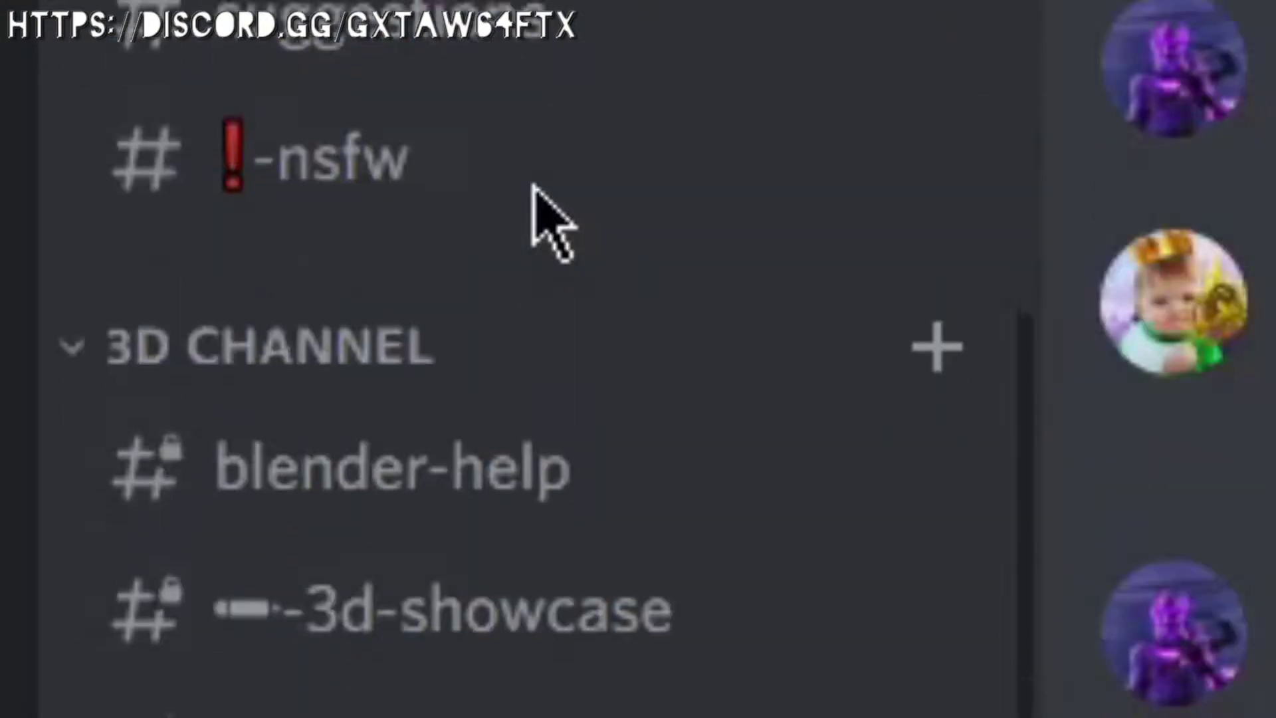
scroll(550, 222, down, 5)
scroll(547, 222, up, 3)
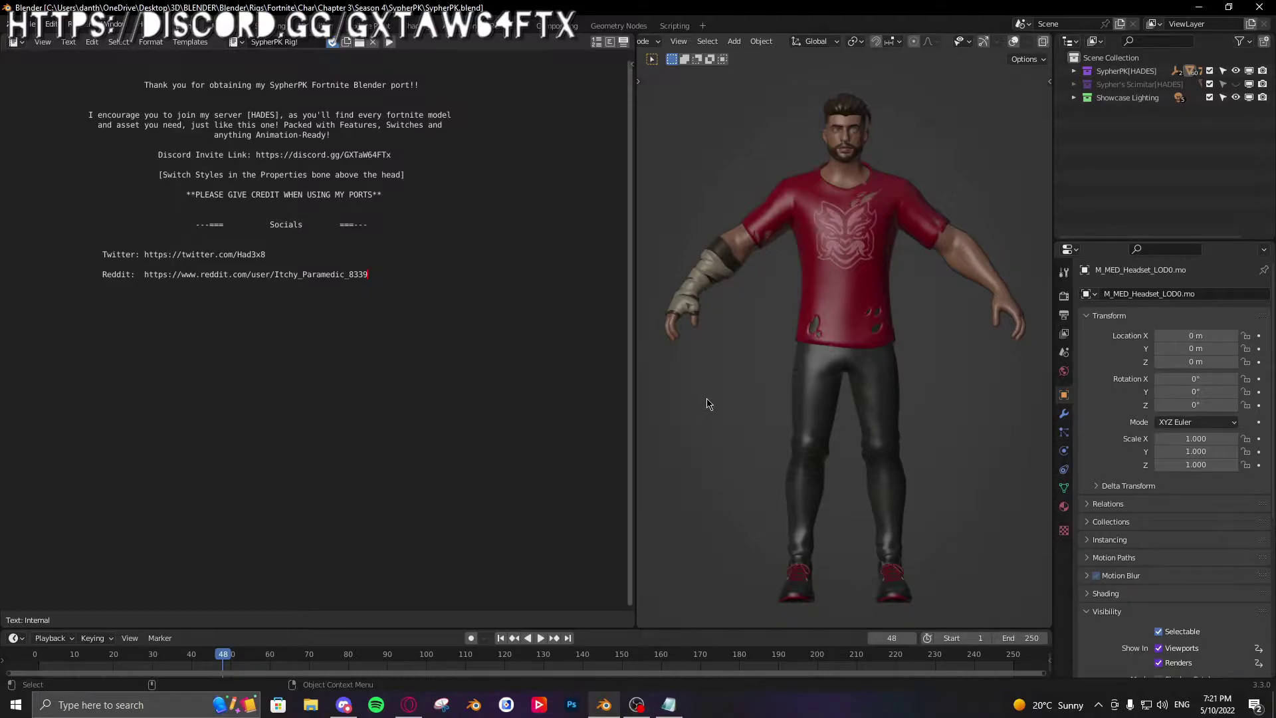
Step: In Blender, read the SypherPK rig's text notes on the server invite, style switching, crediting and social links
drag(81, 78, 445, 300)
click(425, 267)
drag(38, 245, 419, 293)
click(419, 293)
drag(79, 85, 431, 208)
click(450, 226)
drag(224, 155, 345, 157)
click(363, 148)
drag(438, 84, 354, 85)
click(156, 84)
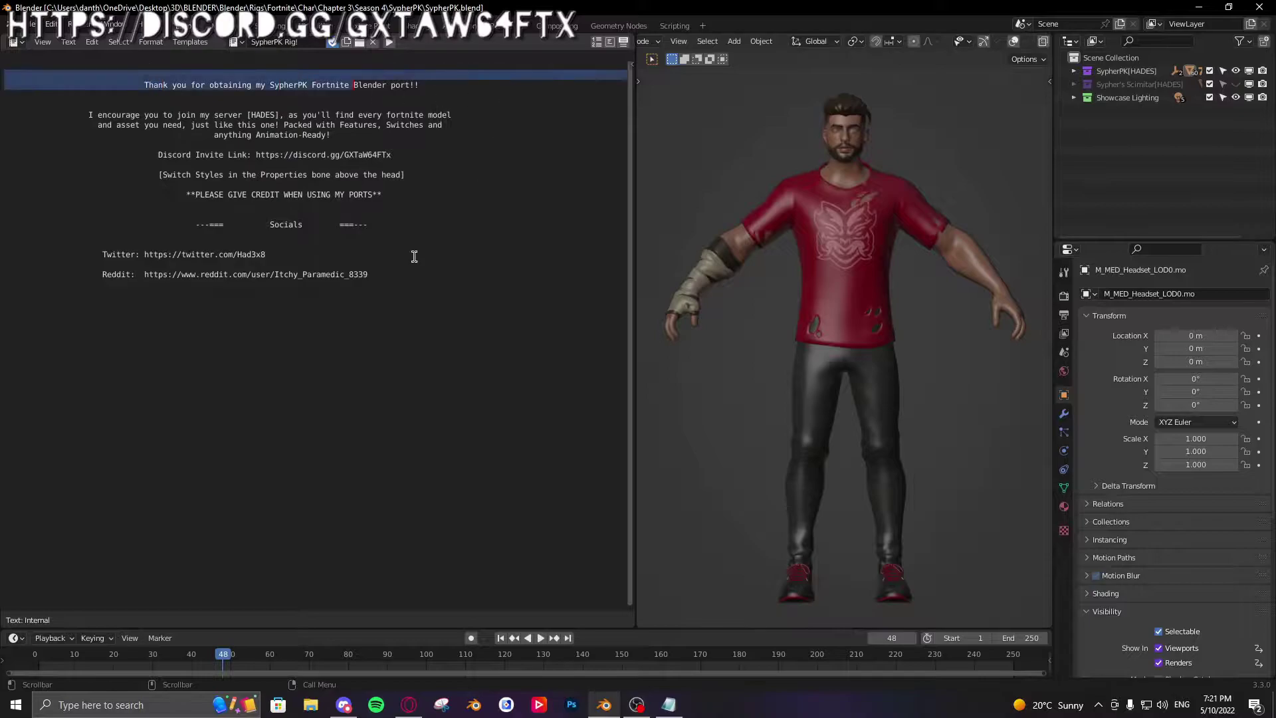
click(425, 262)
Step: Join the text editor and 3D viewport areas so the viewport takes over the notes' space
right_click(632, 268)
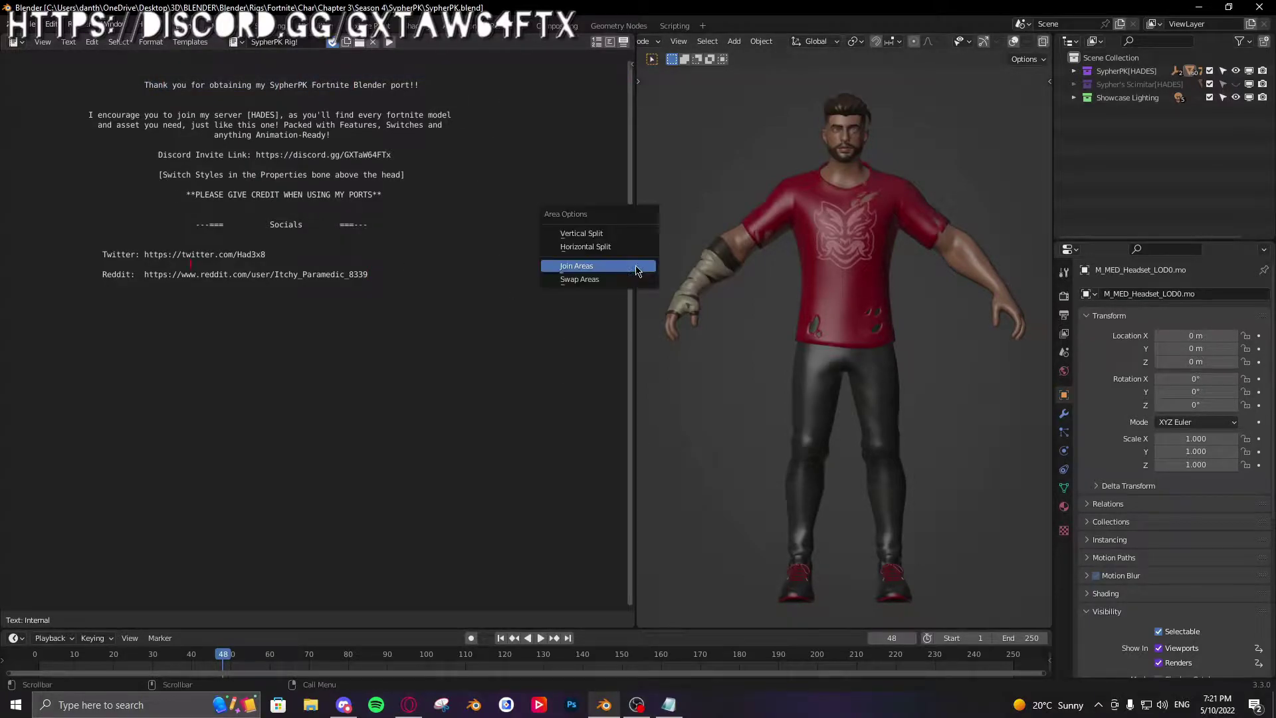
click(603, 269)
click(328, 305)
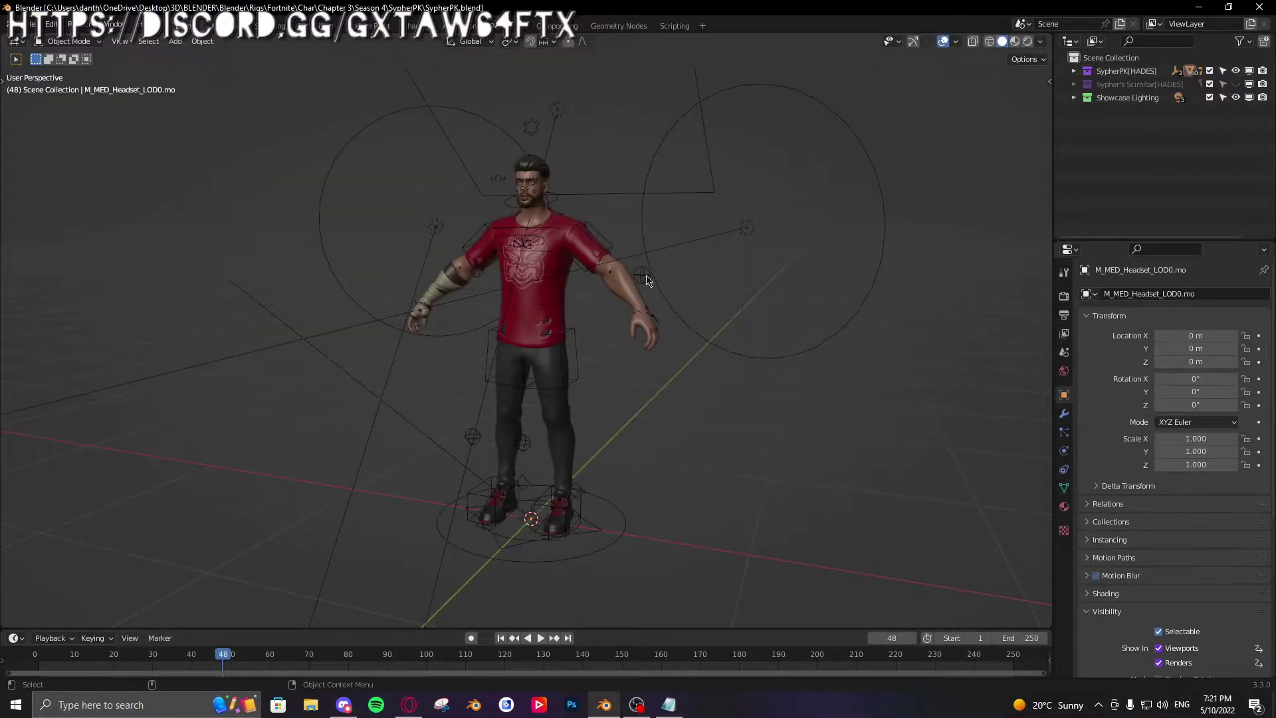
Step: Hide the Showcase Lighting collection in the viewport
middle_drag(648, 280, 711, 325)
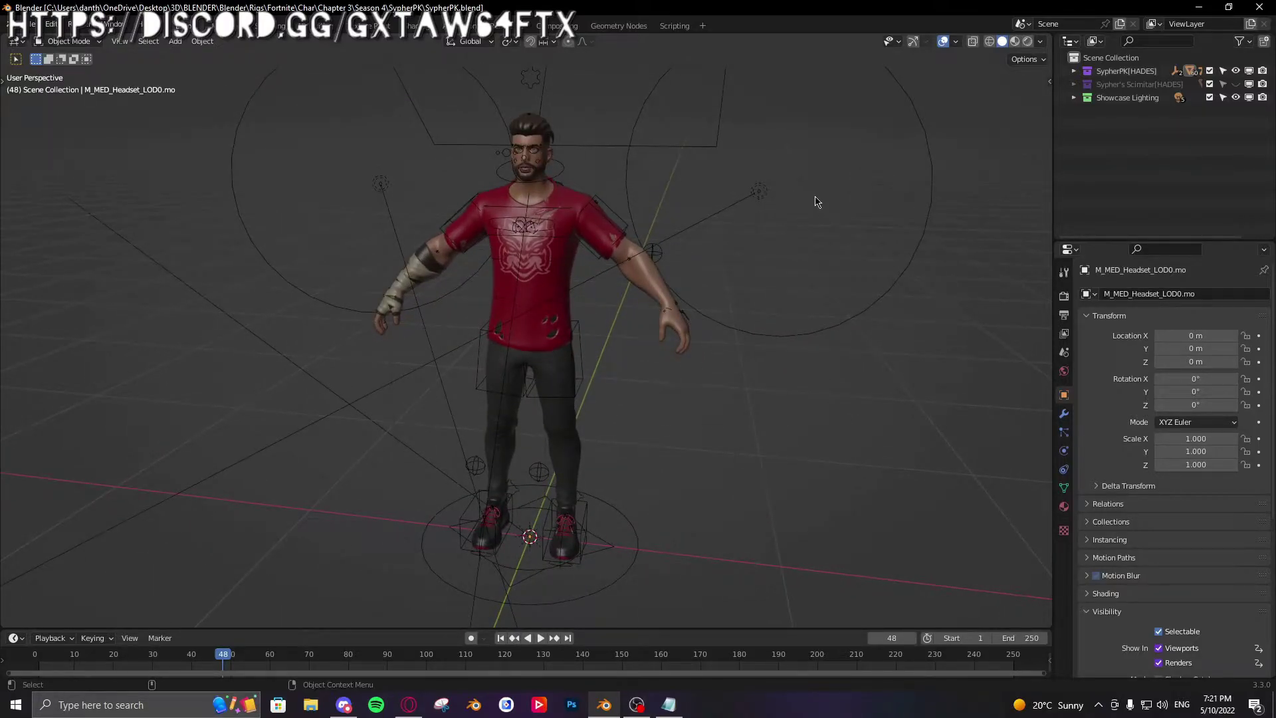
click(1236, 97)
click(708, 287)
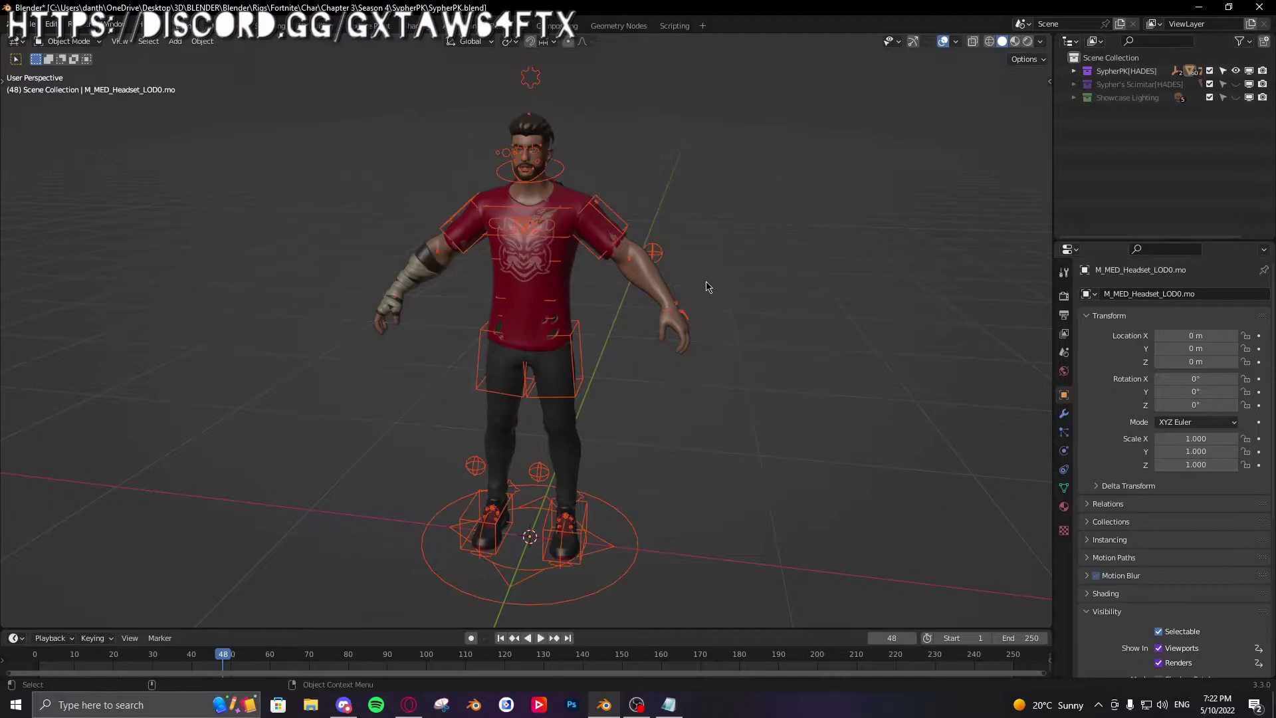
middle_drag(709, 287, 567, 249)
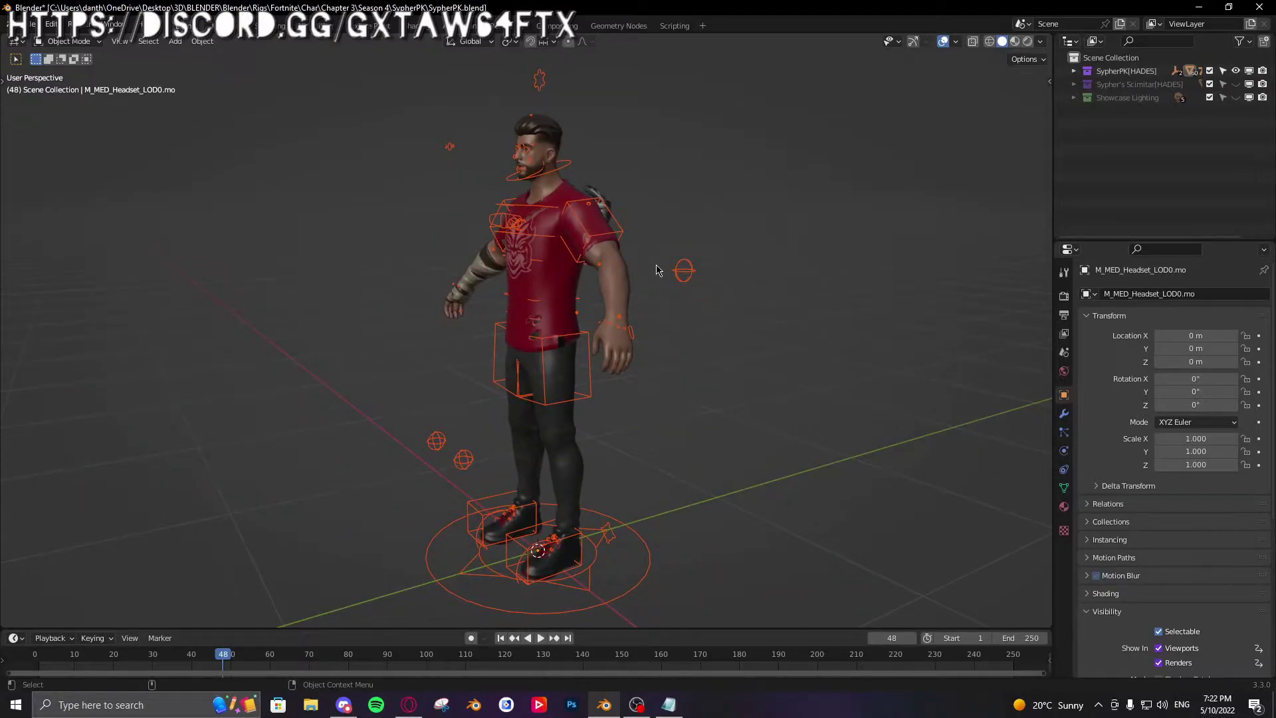
middle_drag(660, 271, 696, 285)
Step: Select the SypherPK armature by its ground ring control and try to move it
click(642, 553)
middle_drag(615, 535, 666, 543)
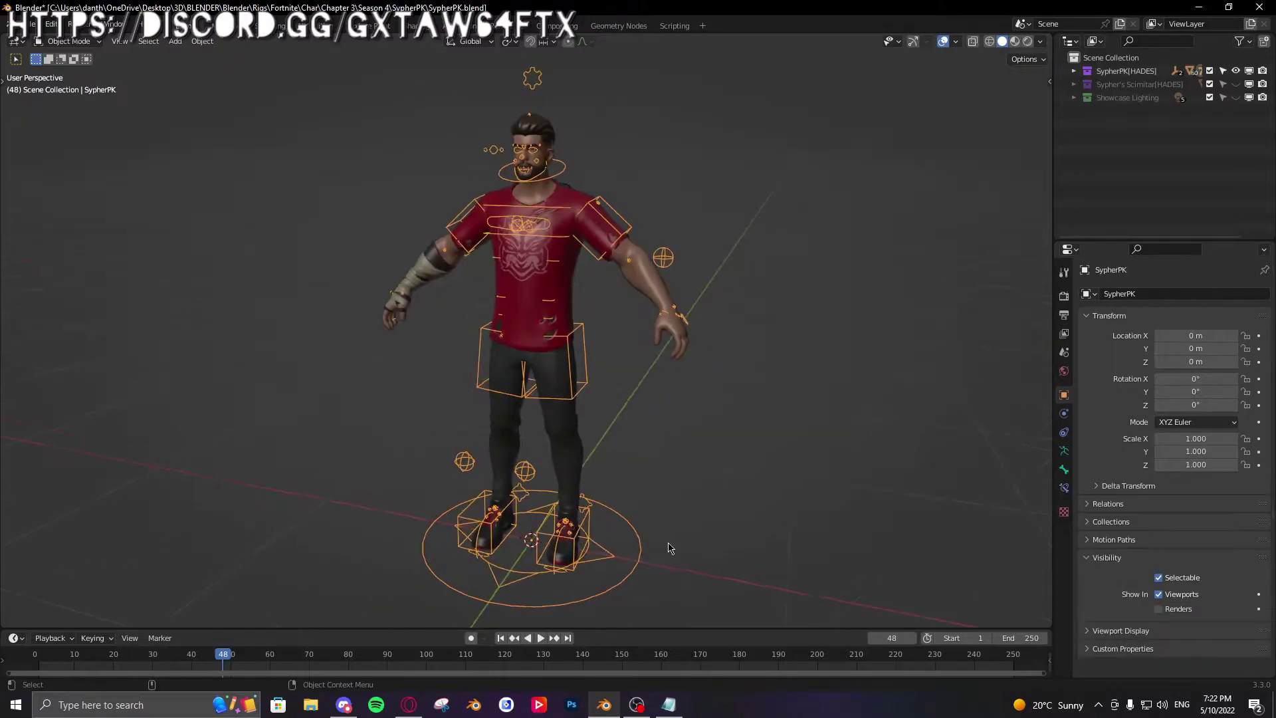
key(g)
right_click(628, 504)
mouse_move(598, 500)
middle_down()
mouse_move(636, 492)
mouse_move(607, 513)
mouse_move(583, 499)
middle_up()
middle_drag(712, 459, 740, 442)
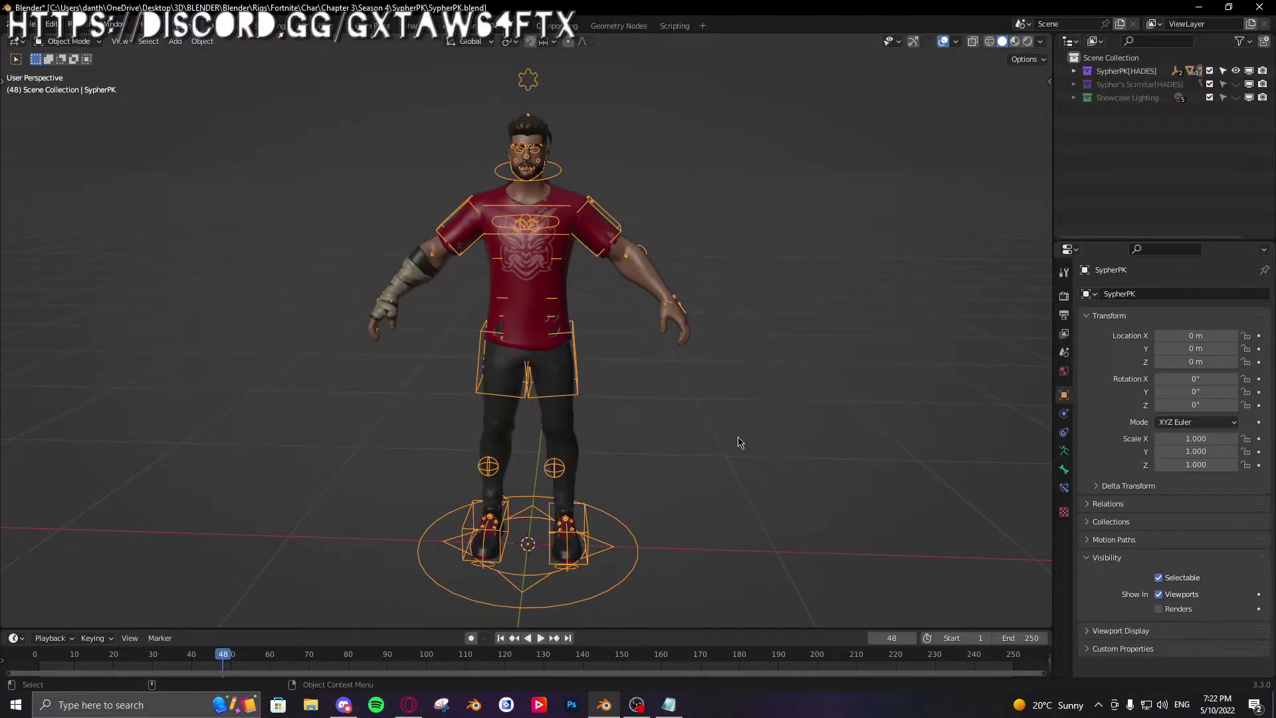
middle_drag(726, 464, 707, 448)
shift+middle_drag(698, 265, 696, 329)
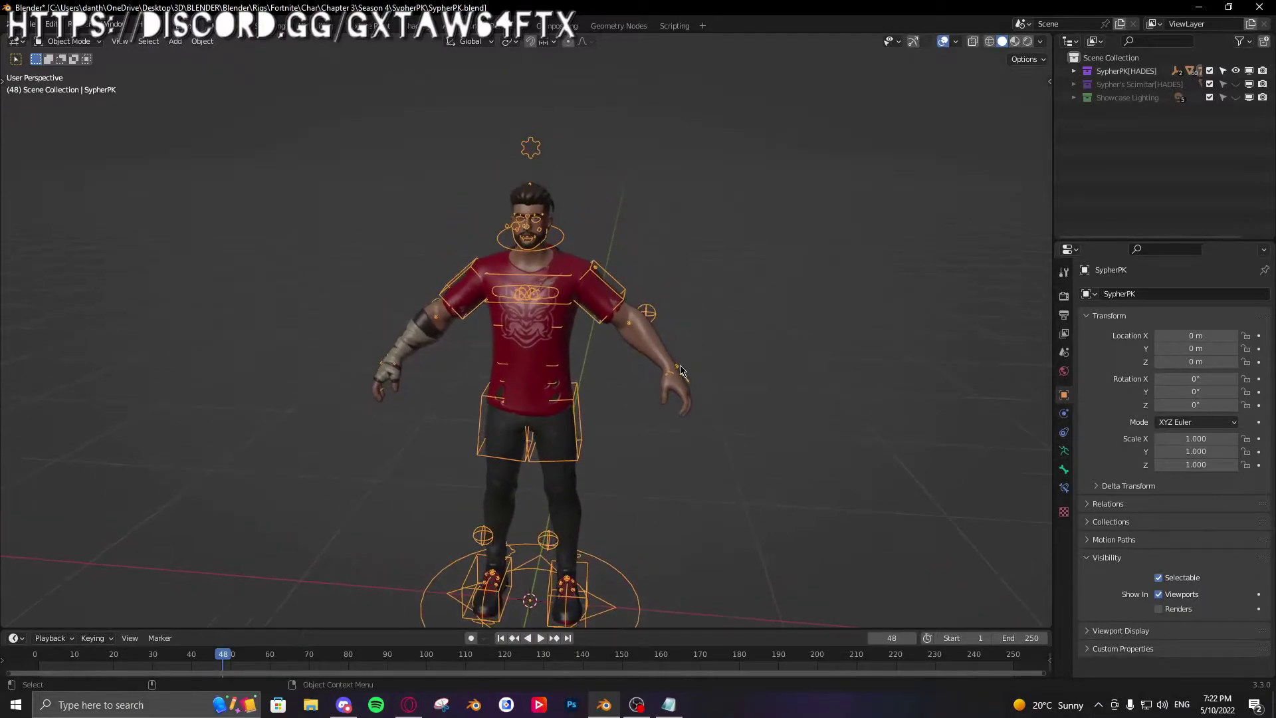
scroll(696, 330, up, 2)
shift+middle_drag(593, 234, 666, 292)
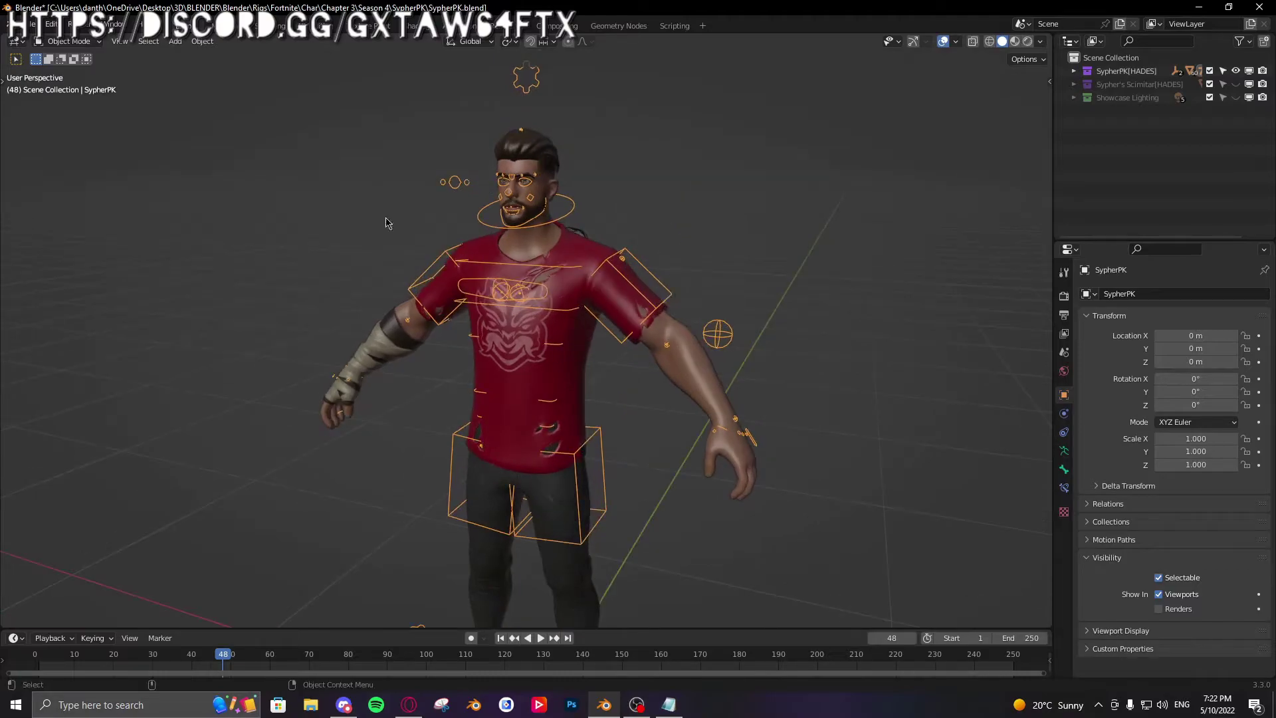
click(61, 41)
key(Tab)
key(Escape)
Step: Search the add-ons in Preferences for "pie" to check the 3D Viewport Pie Menus add-on, and close Preferences
click(51, 24)
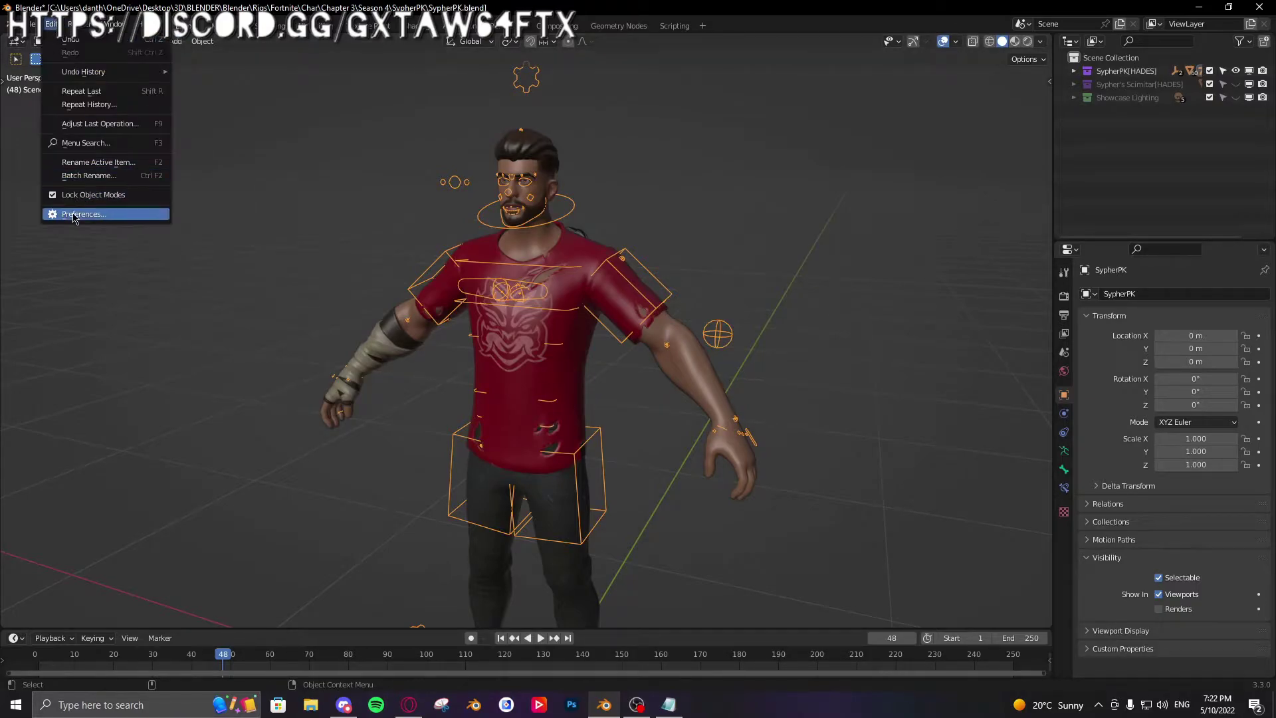
click(117, 218)
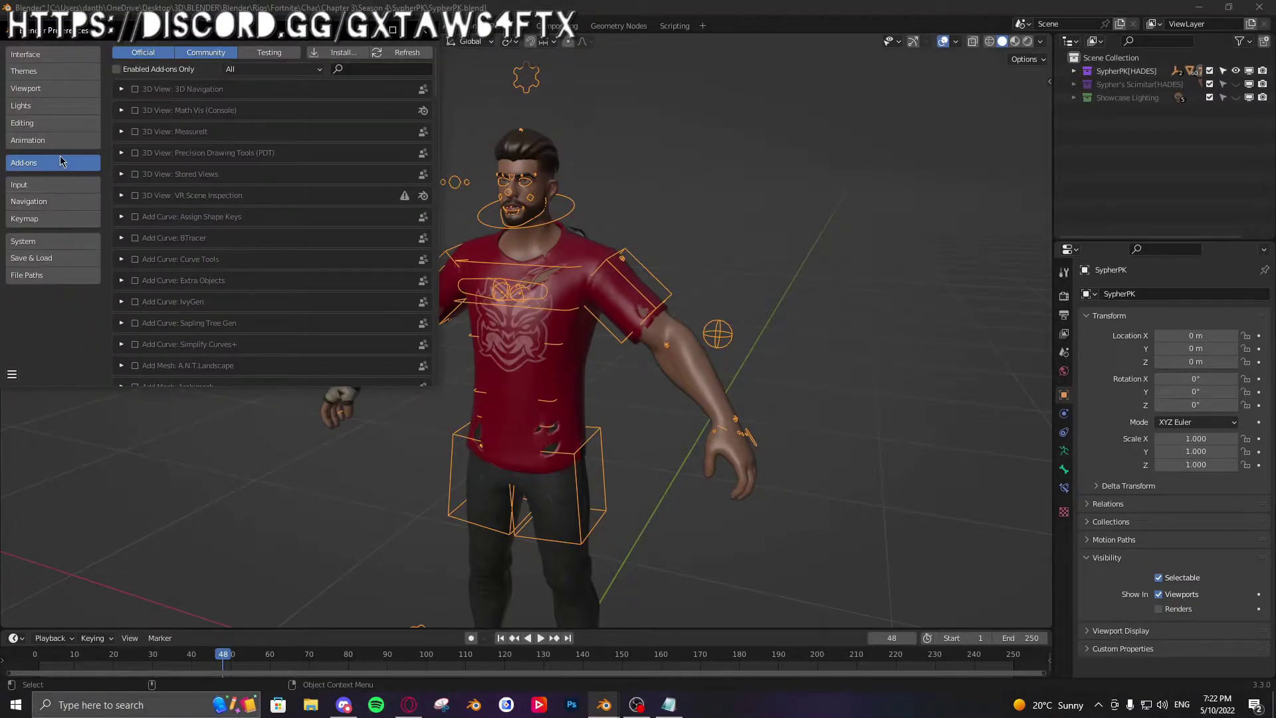
click(361, 64)
text(pie)
key(Return)
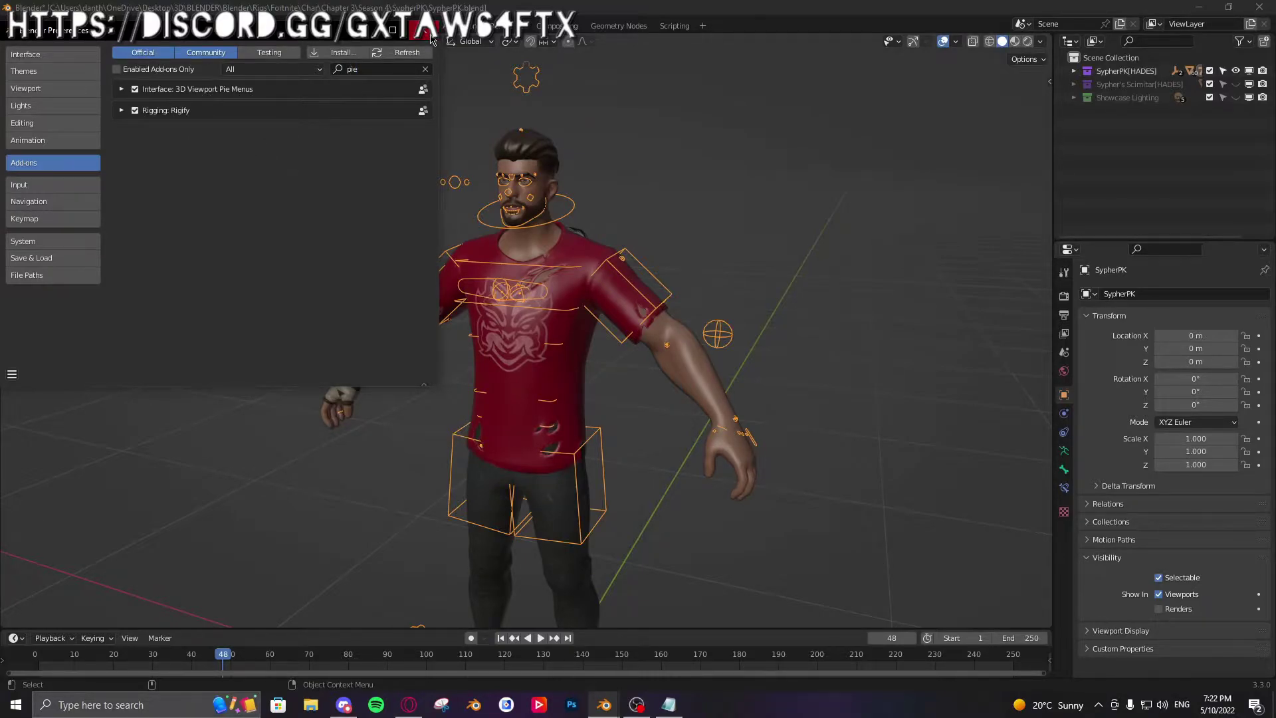
click(425, 30)
Step: Switch the SypherPK armature from Object Mode to Pose Mode
click(636, 213)
click(660, 287)
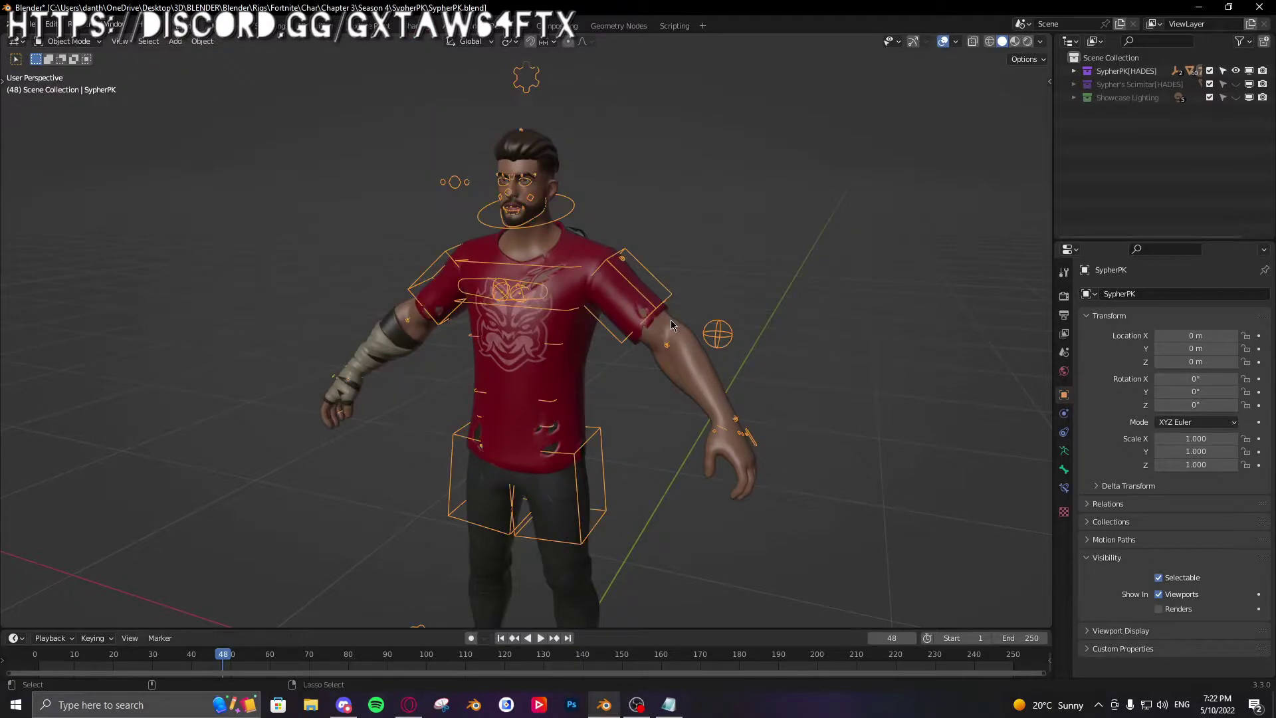
key(ctrl+Tab)
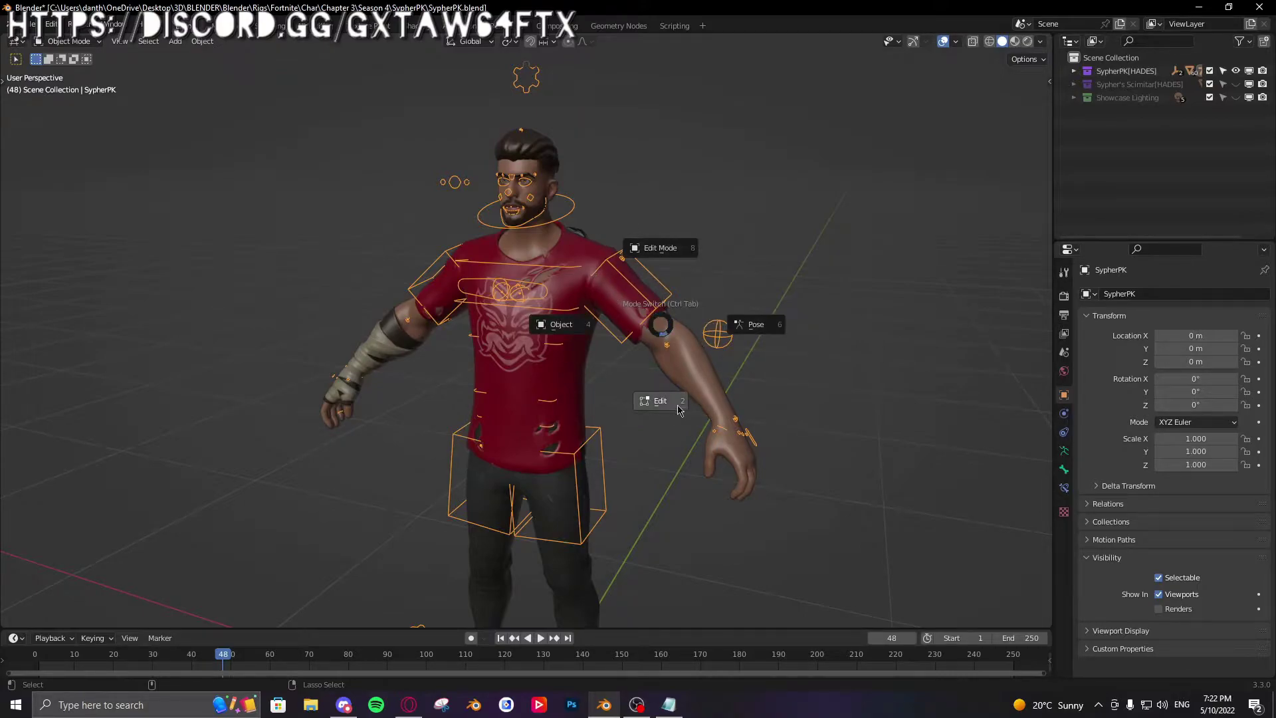
click(616, 318)
key(ctrl+Tab)
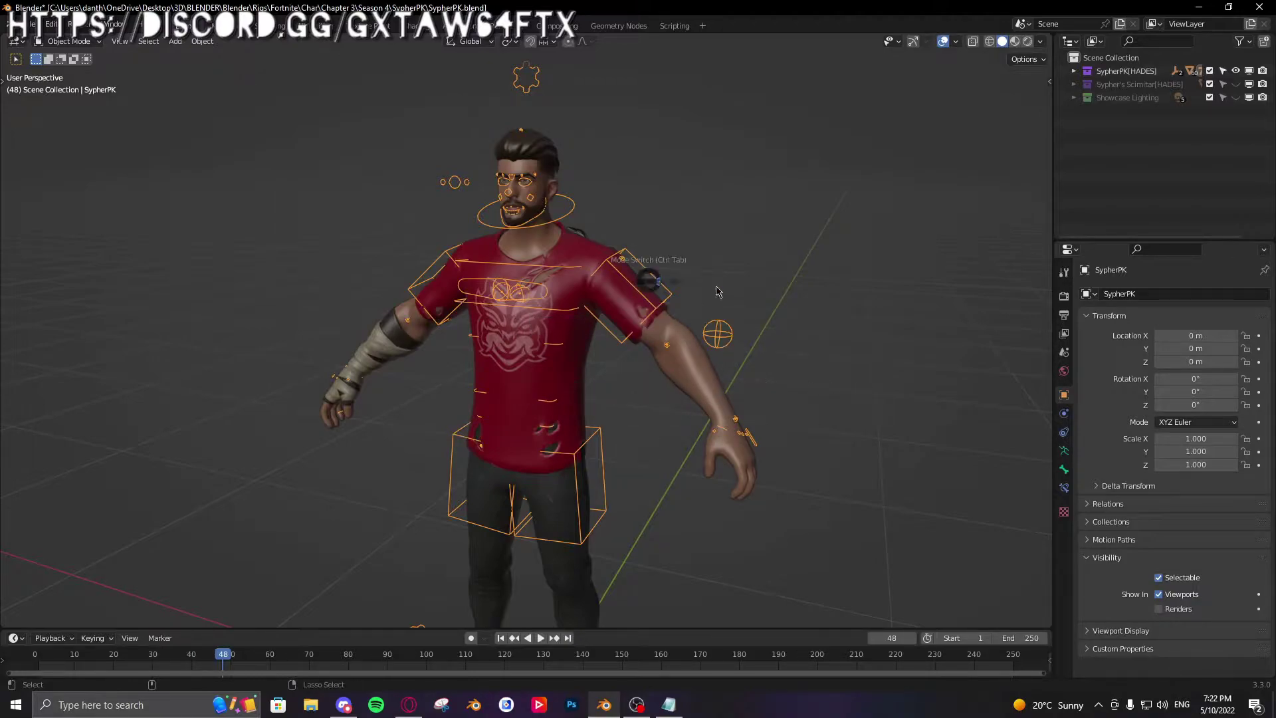
click(815, 377)
Step: Examine the rig's pose controls on the torso, arms and legs from several angles
middle_drag(815, 377, 779, 425)
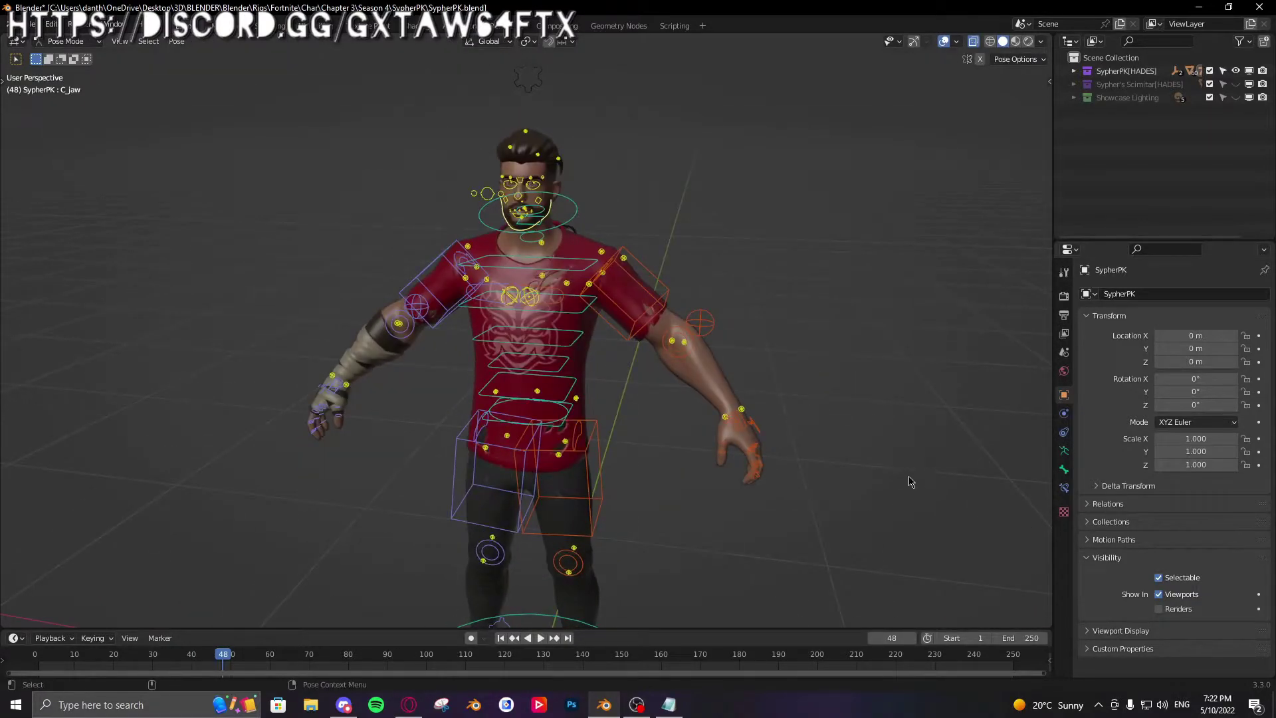
middle_drag(911, 481, 681, 387)
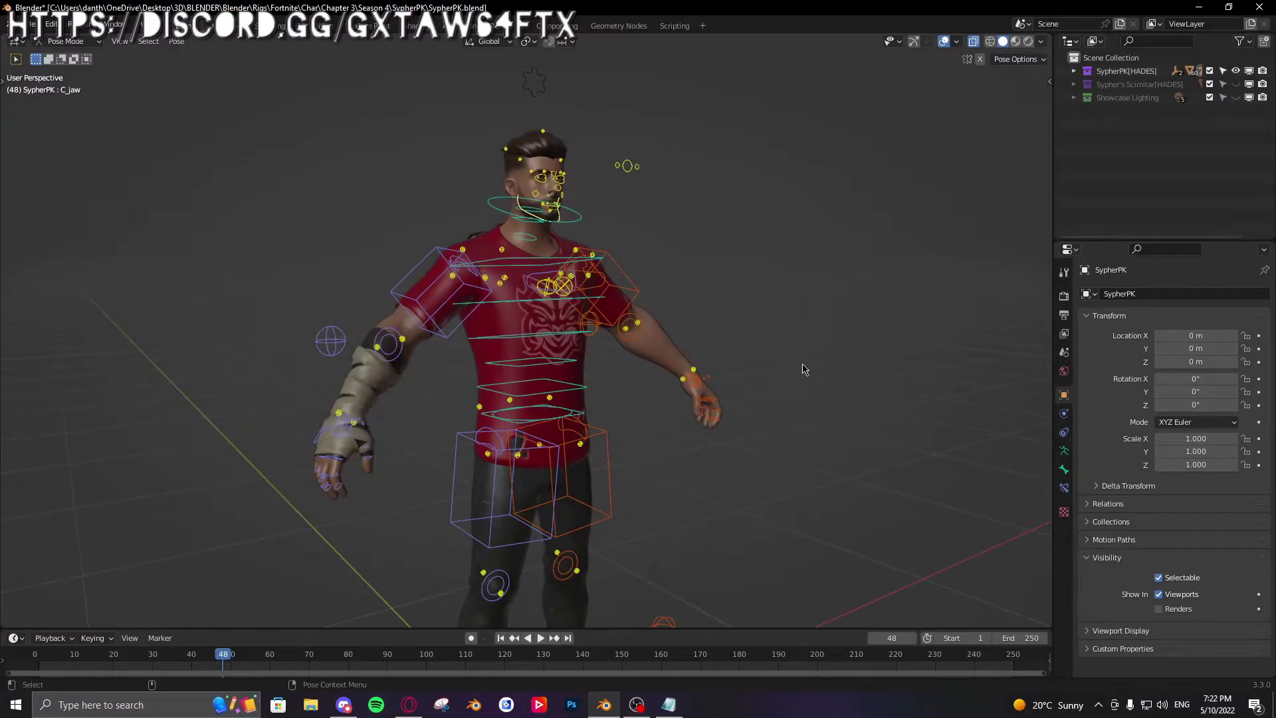
middle_drag(824, 383, 554, 525)
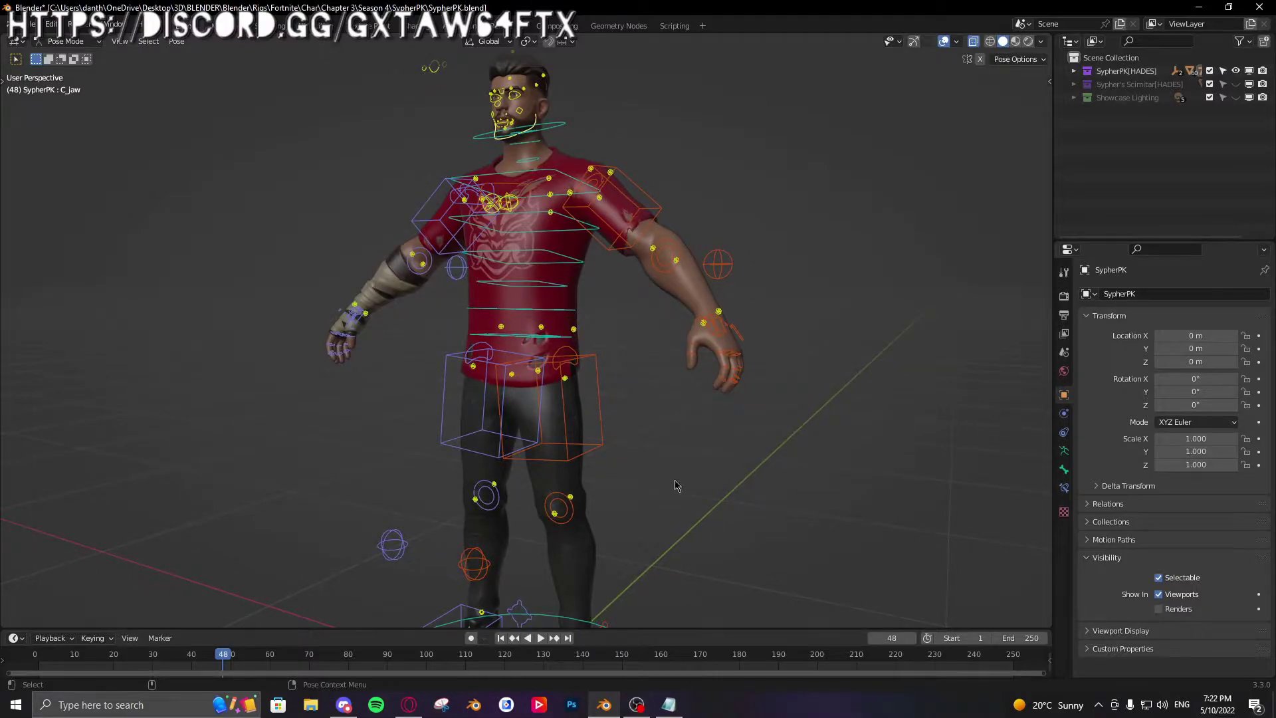
scroll(650, 429, up, 2)
middle_drag(653, 424, 661, 451)
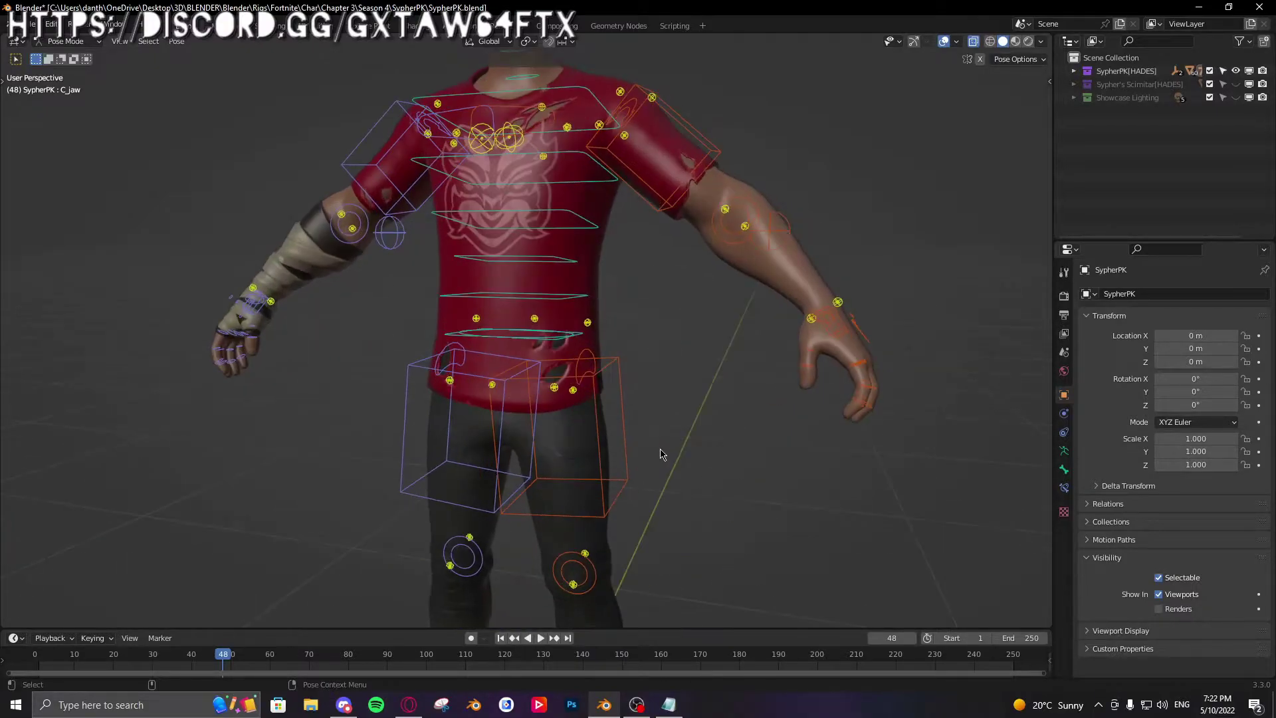
scroll(651, 454, down, 1)
scroll(594, 526, down, 1)
Step: Select the left knee stretch control, then the shirt bone dyn_shirt_l_01, and try rotating the shirt bone
click(576, 502)
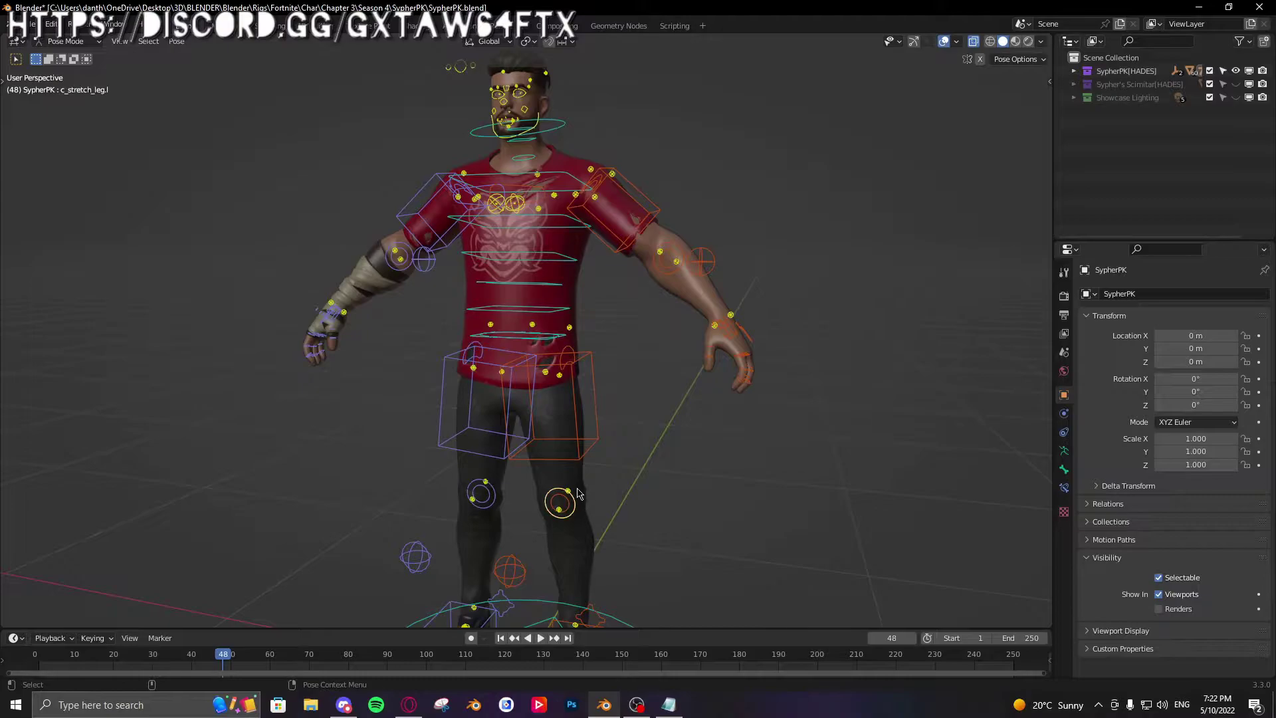
scroll(583, 506, up, 2)
click(577, 287)
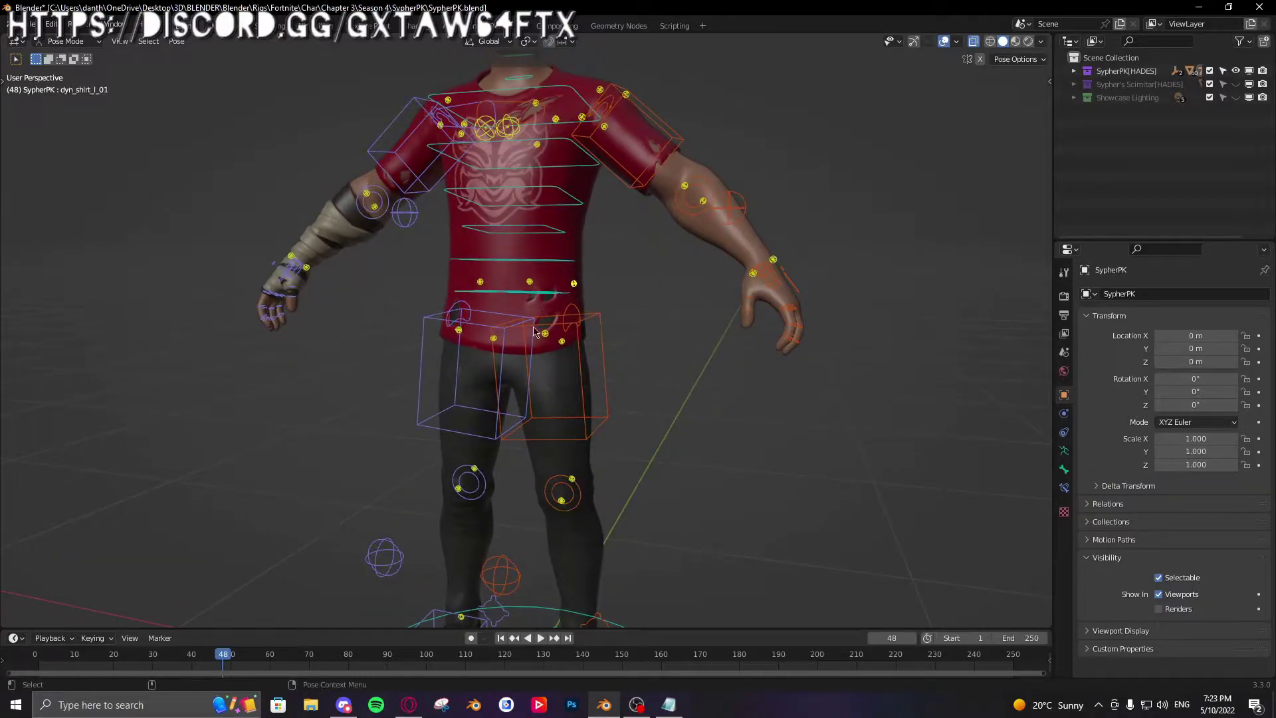
middle_drag(534, 328, 584, 356)
shift+middle_drag(694, 242, 704, 327)
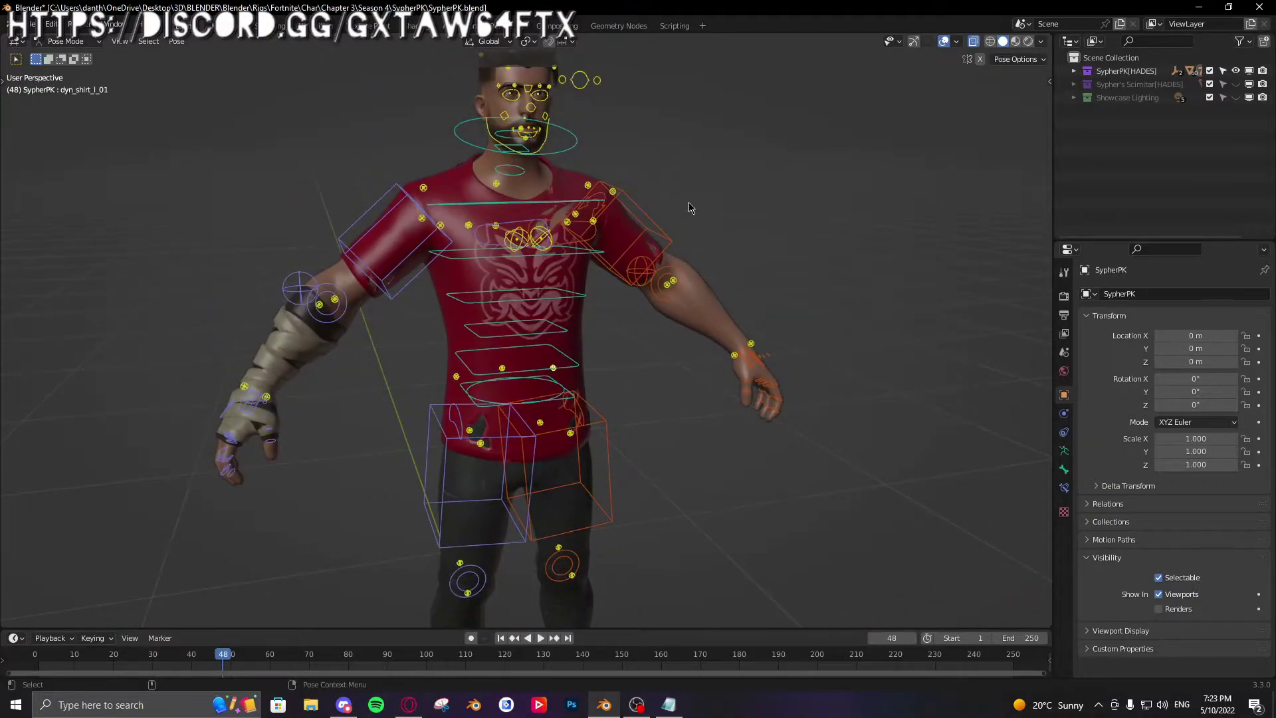
scroll(671, 232, up, 2)
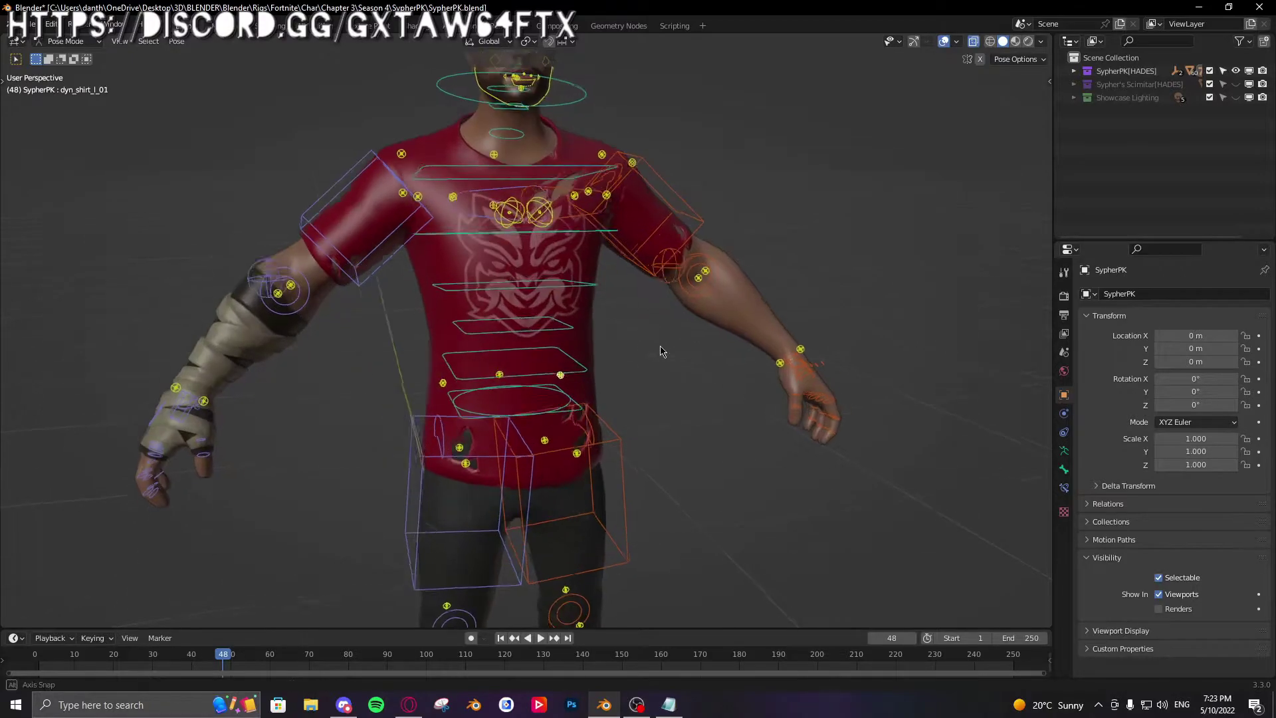
middle_drag(664, 351, 603, 343)
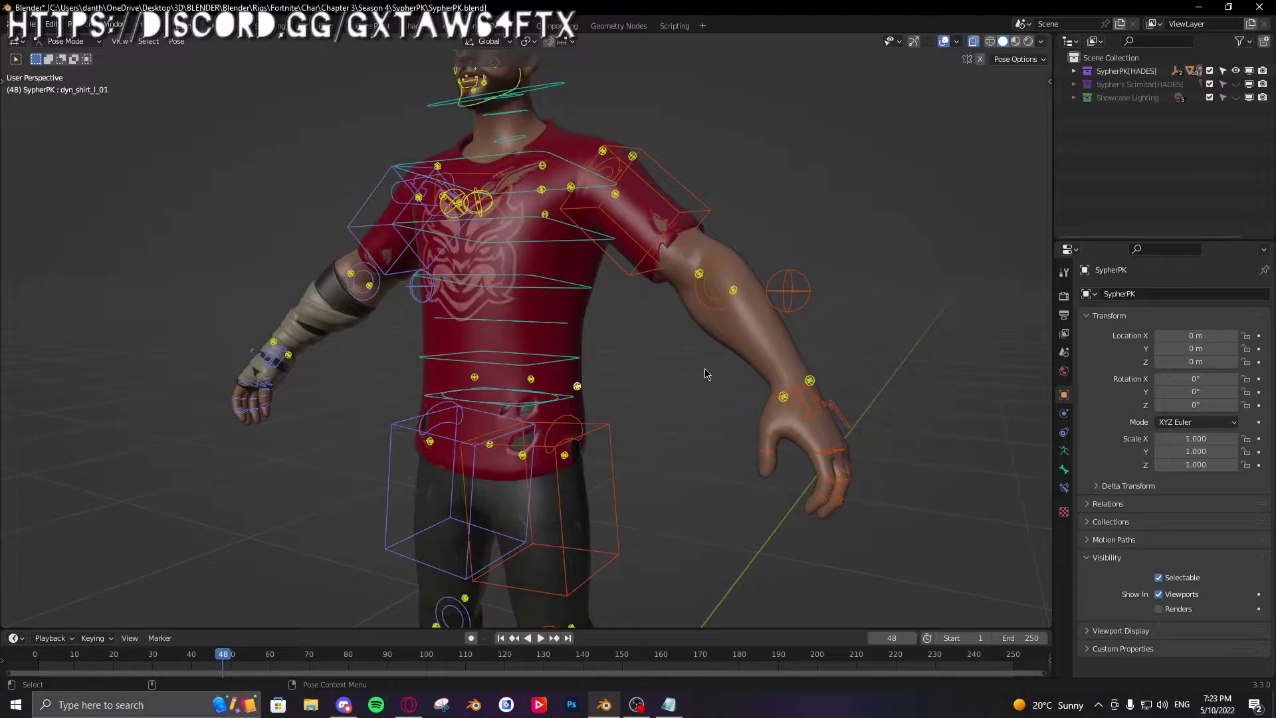
middle_drag(723, 455, 734, 413)
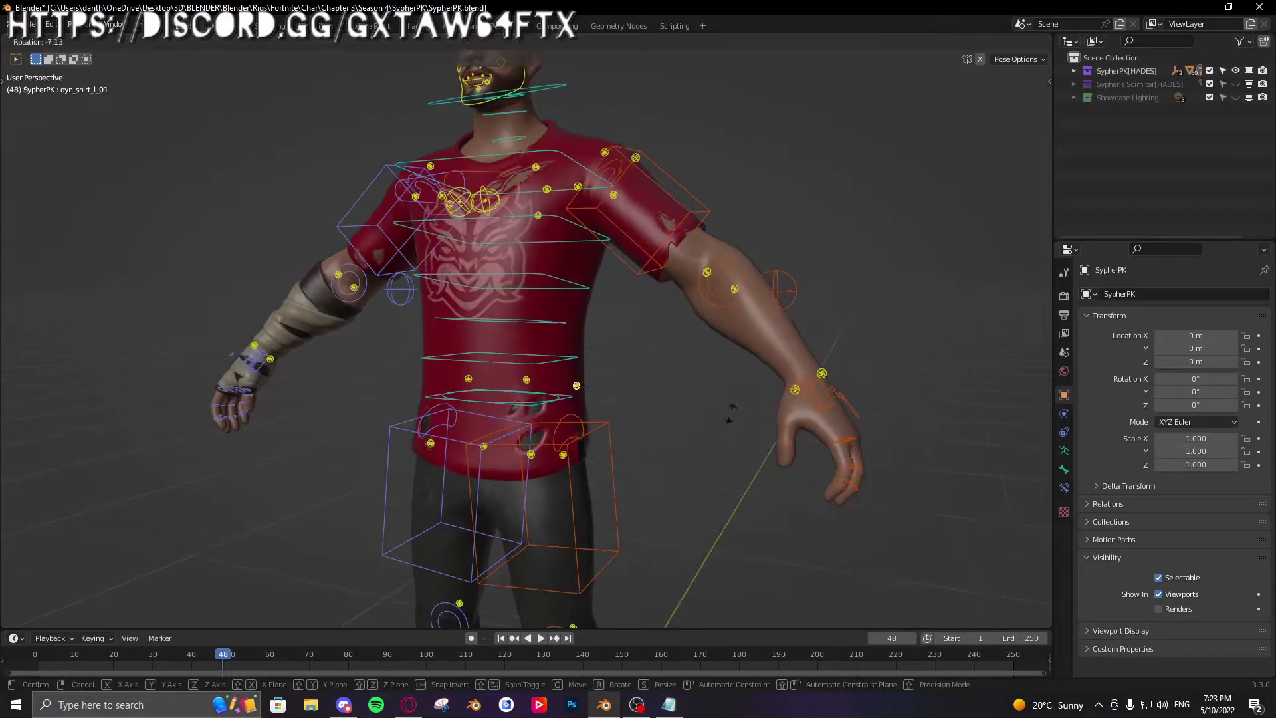
Step: Try moving the left groin deform bone deform_groin_l
click(528, 381)
middle_drag(528, 380, 648, 407)
click(590, 448)
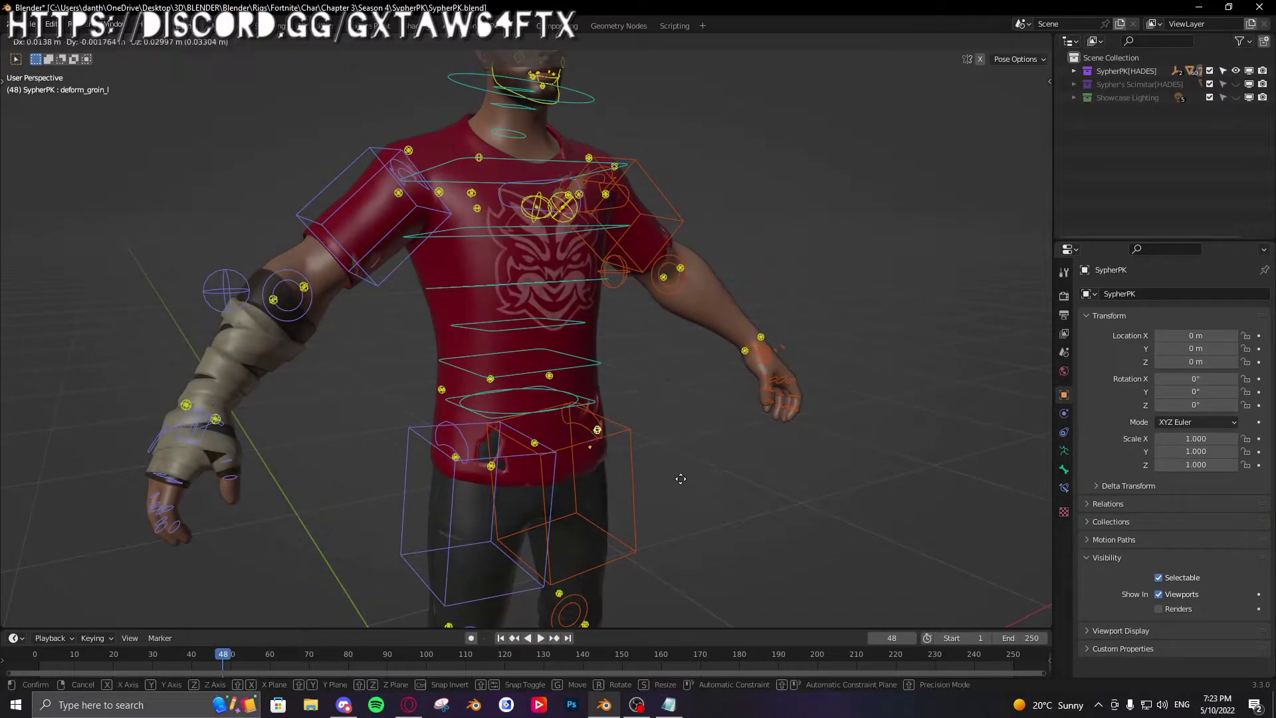
key(g)
right_click(698, 492)
Step: Select the glute deform bones deform_glute_l and deform_glute_r at the hips and try moving them
click(535, 438)
middle_drag(536, 438, 613, 436)
click(521, 440)
click(498, 460)
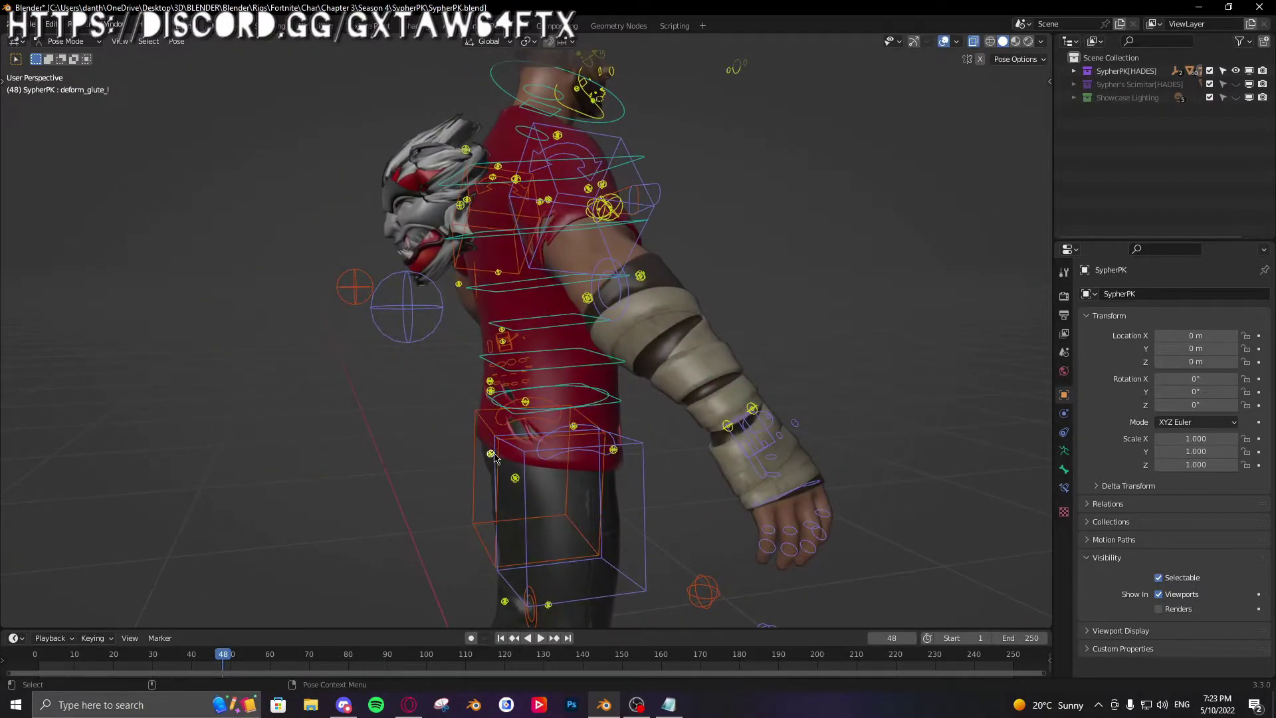
middle_drag(498, 460, 572, 452)
key(g)
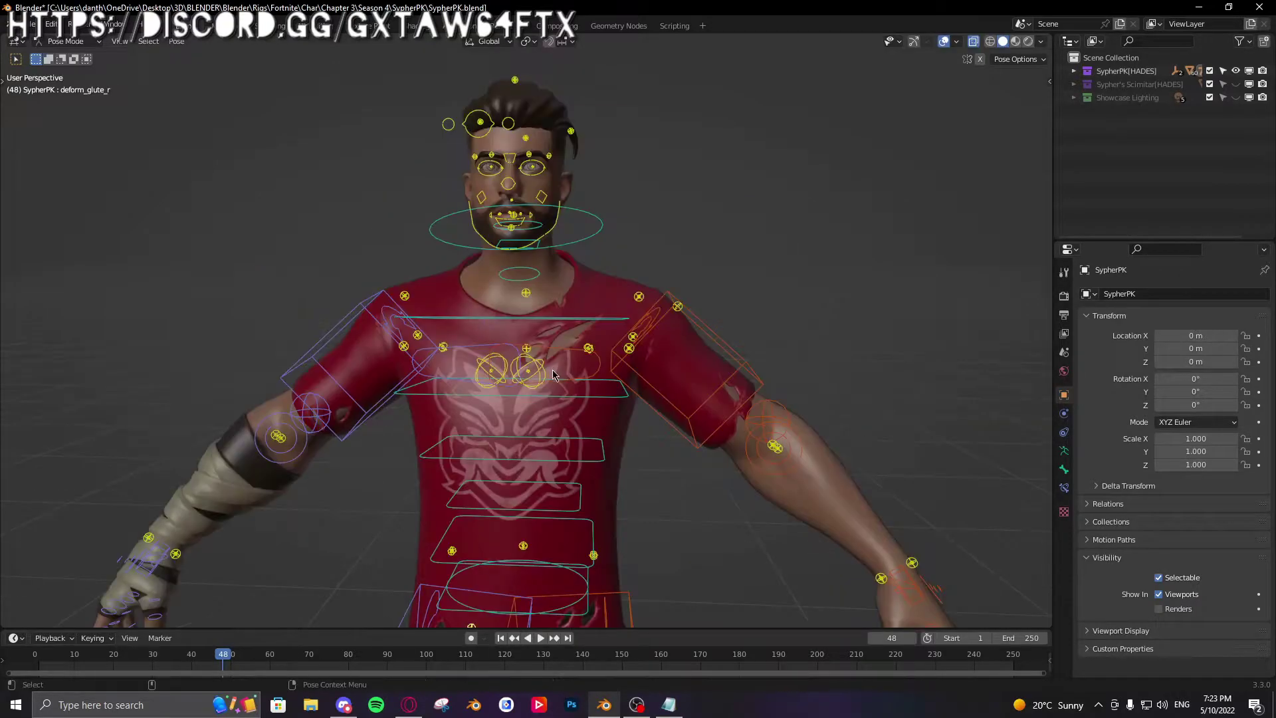
Step: Select the left chest deform bone deform_pec_aim_l and try moving it
click(552, 370)
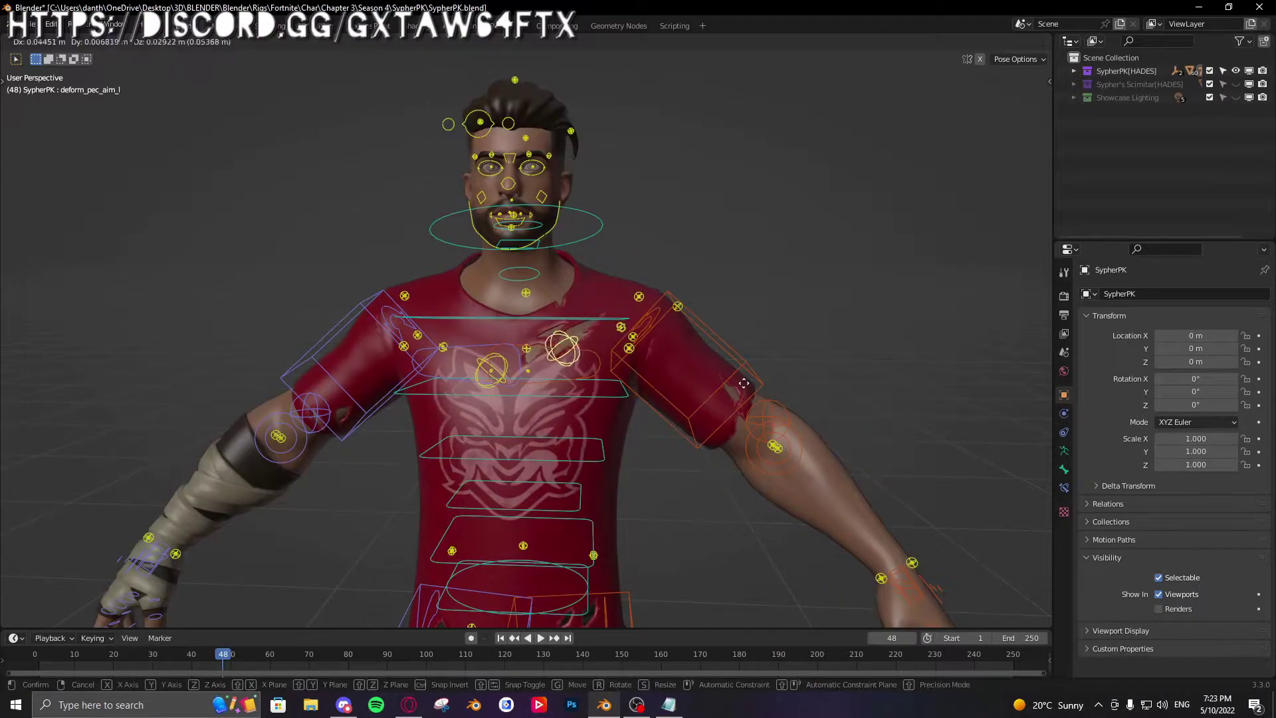
middle_drag(552, 369, 585, 374)
scroll(592, 369, down, 1)
Step: Try moving the deform bones around the left shoulder, including the upper-arm bone deform_upperarm_bk_l
click(632, 337)
mouse_move(632, 337)
middle_down()
mouse_move(704, 347)
mouse_move(622, 346)
middle_up()
key(g)
right_click(737, 324)
click(626, 347)
key(g)
right_click(675, 311)
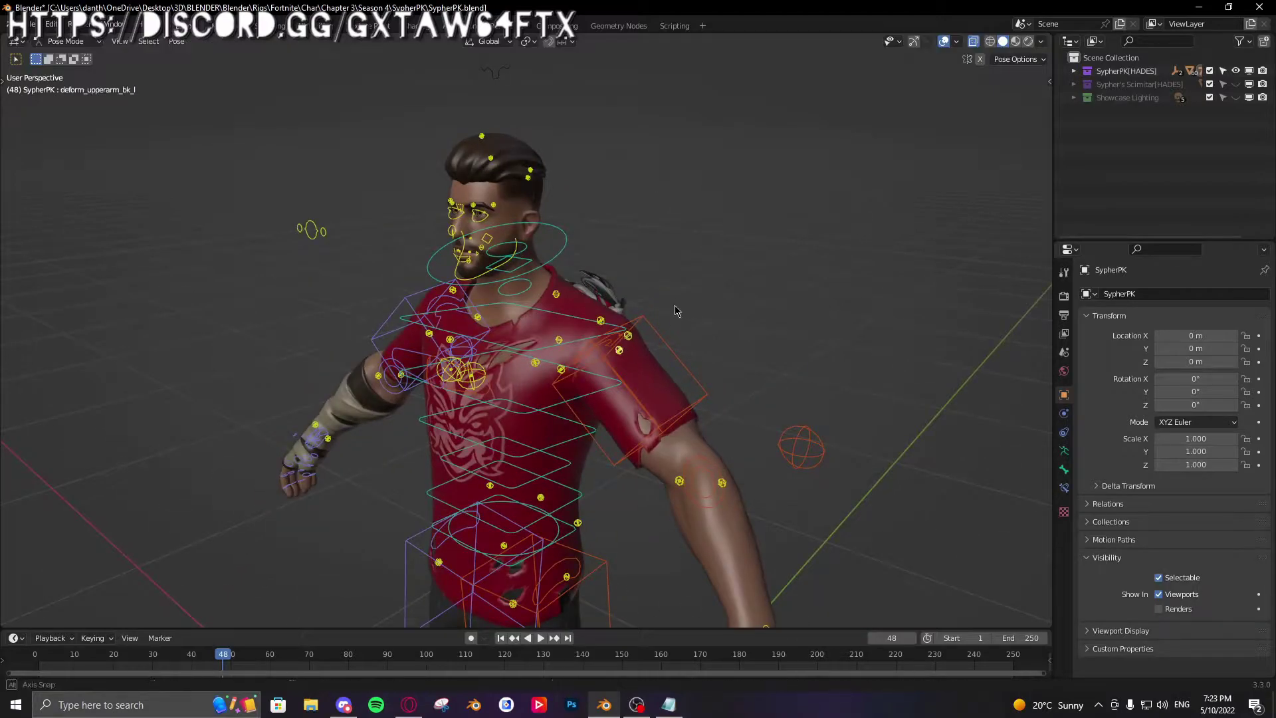
key(g)
middle_drag(676, 311, 734, 448)
right_click(611, 293)
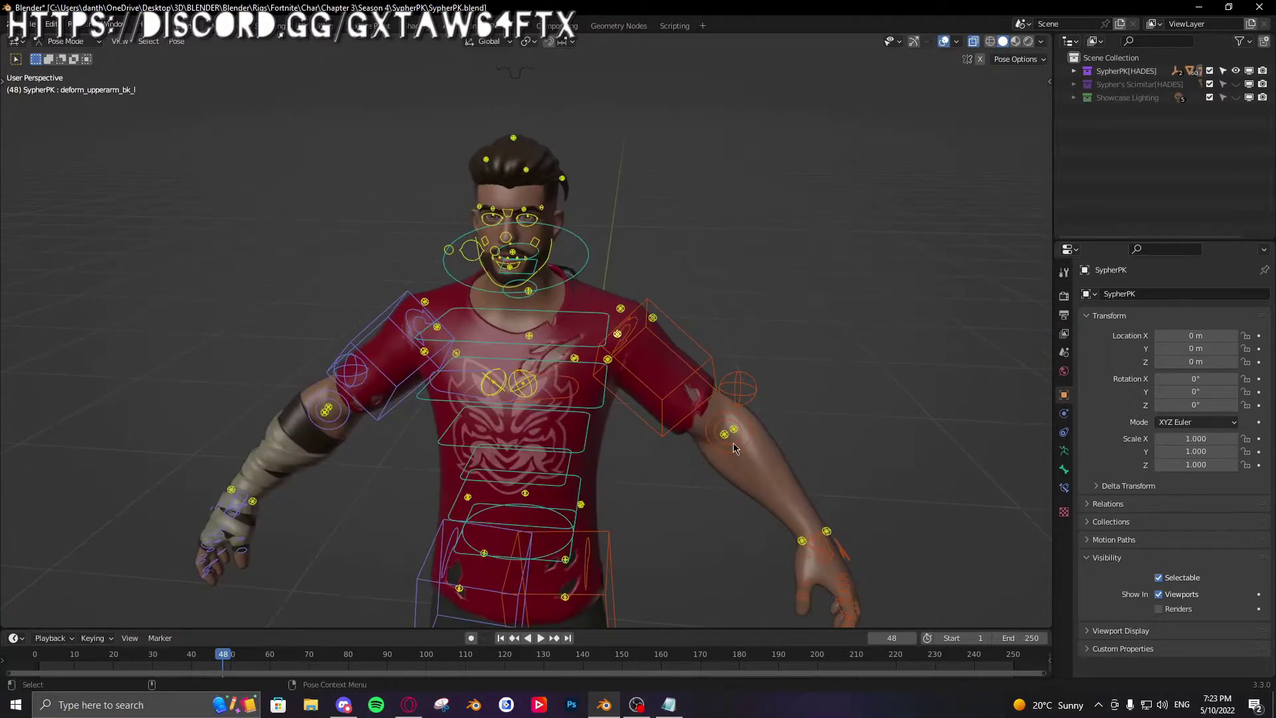
Step: Select the left elbow deform bone deform_elbow_out_l, then try moving the left wrist bone deform_wrist_up_l
click(734, 431)
middle_drag(876, 420, 761, 360)
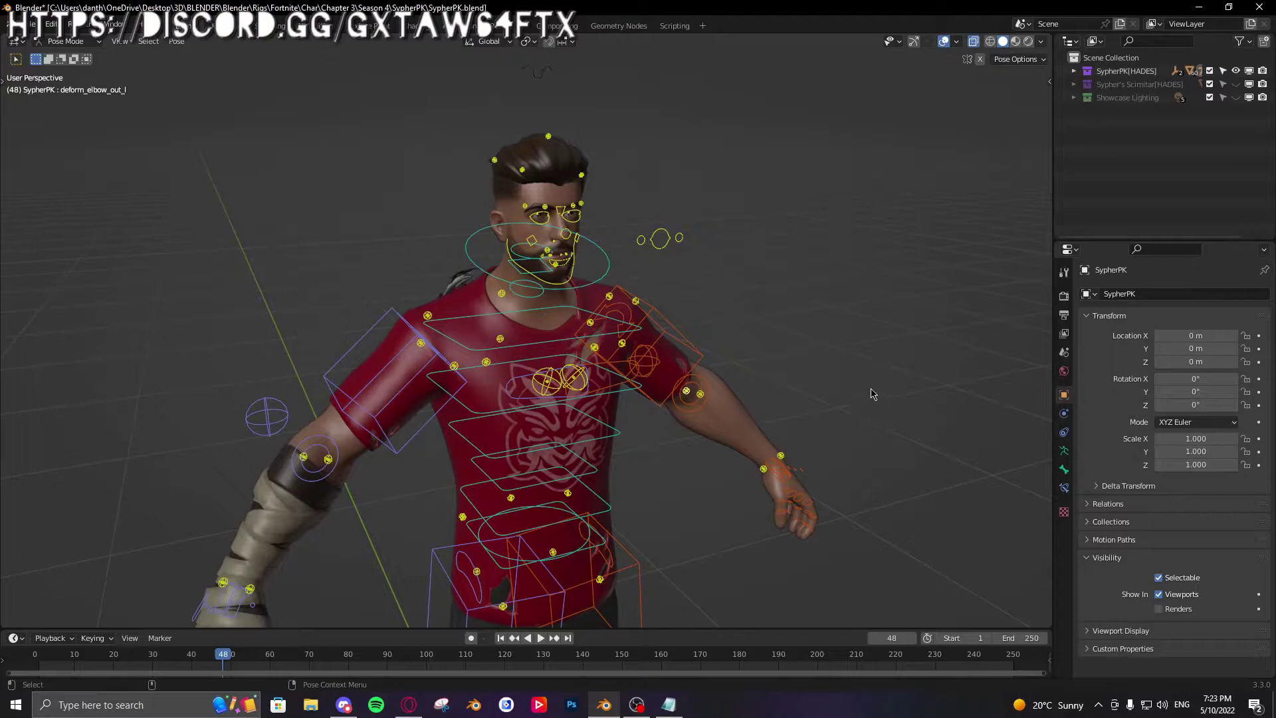
middle_drag(873, 393, 832, 504)
click(834, 502)
key(g)
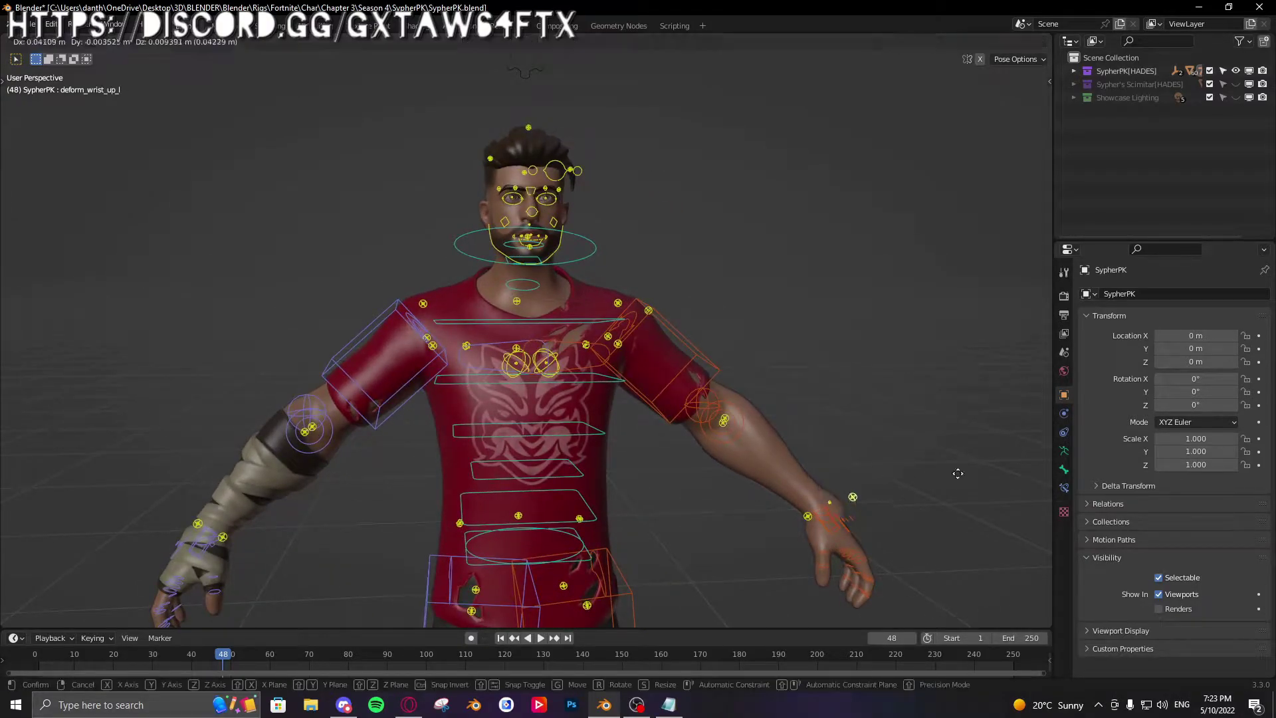
right_click(933, 420)
middle_drag(920, 459, 895, 494)
middle_drag(832, 408, 834, 409)
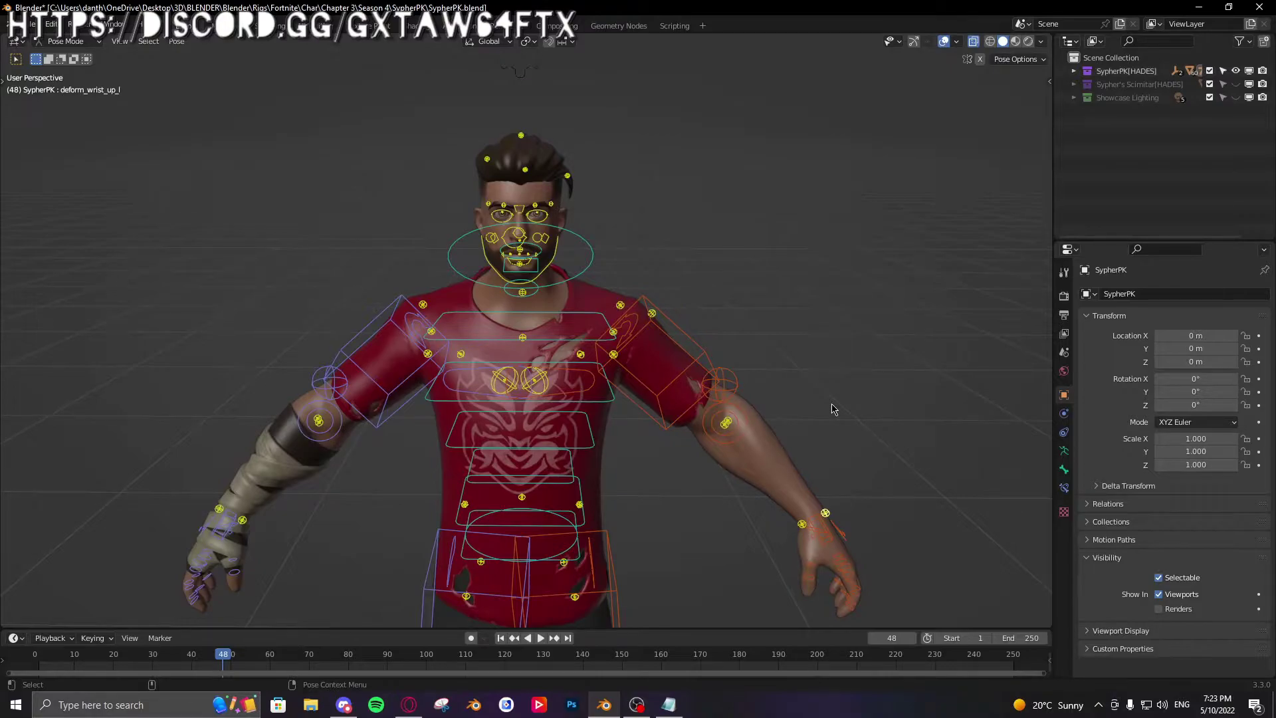
Step: Select the head control c_head.x and rotate it freely in two different directions
middle_drag(698, 353, 509, 315)
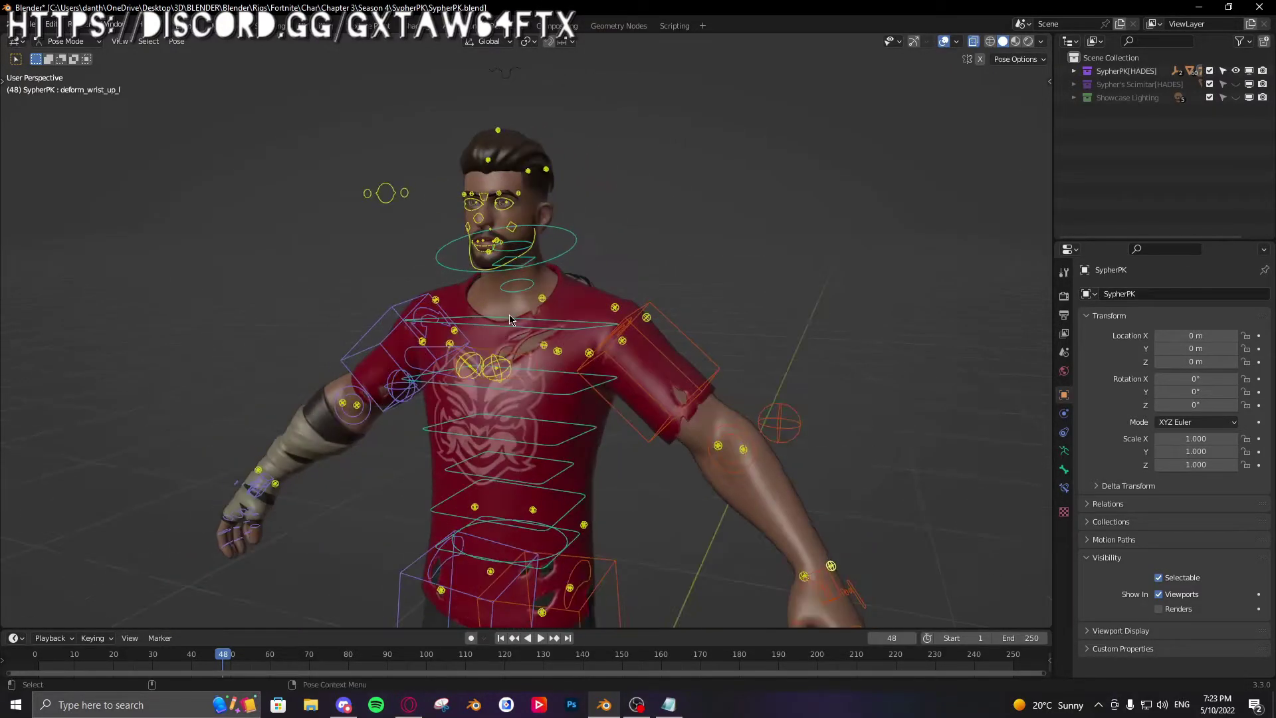
click(575, 251)
middle_drag(620, 300, 598, 326)
key(r)
key(r)
click(653, 306)
key(r)
key(r)
click(613, 327)
Step: Show the viewport tools and gizmos, and activate the Transform tool for the selected head control
key(t)
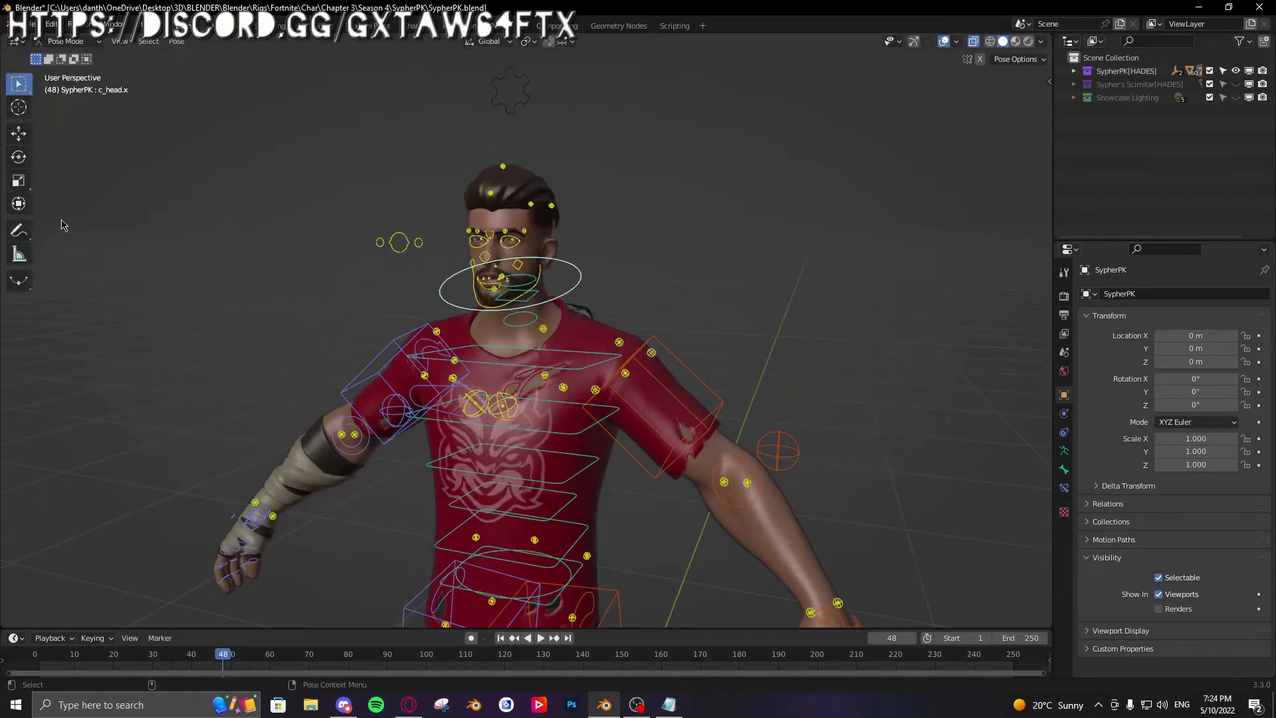
click(19, 203)
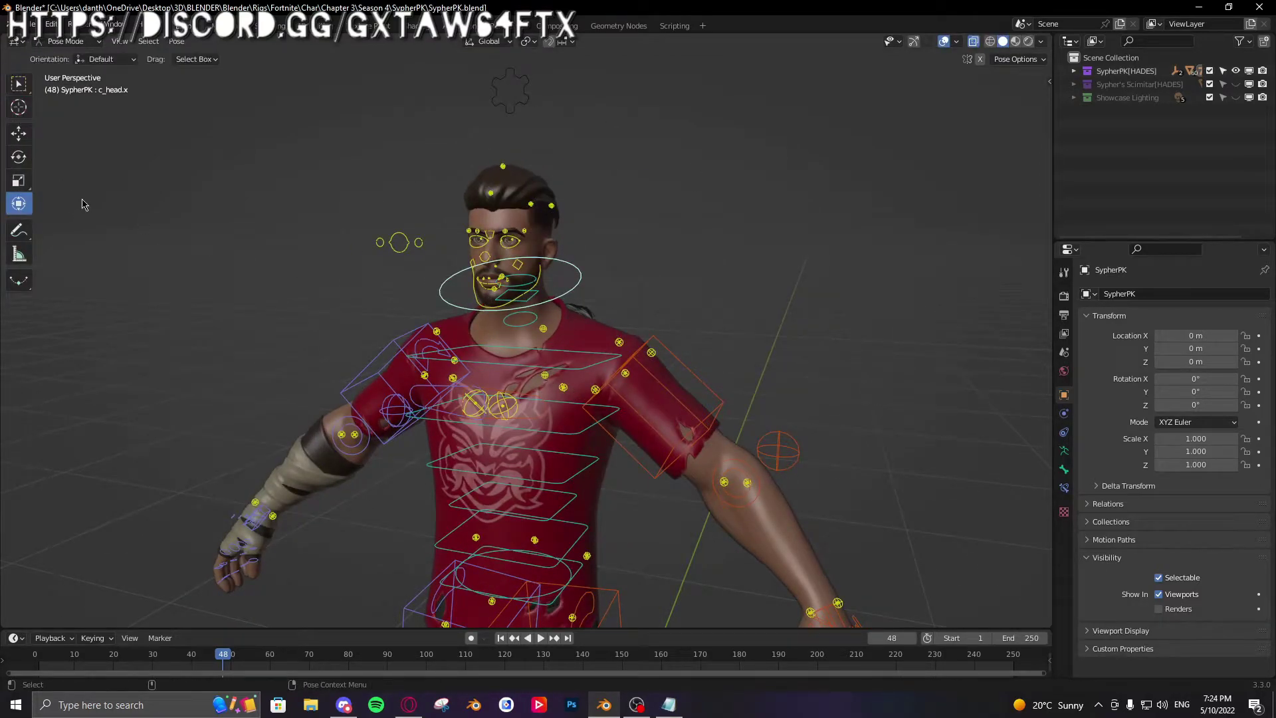
click(19, 134)
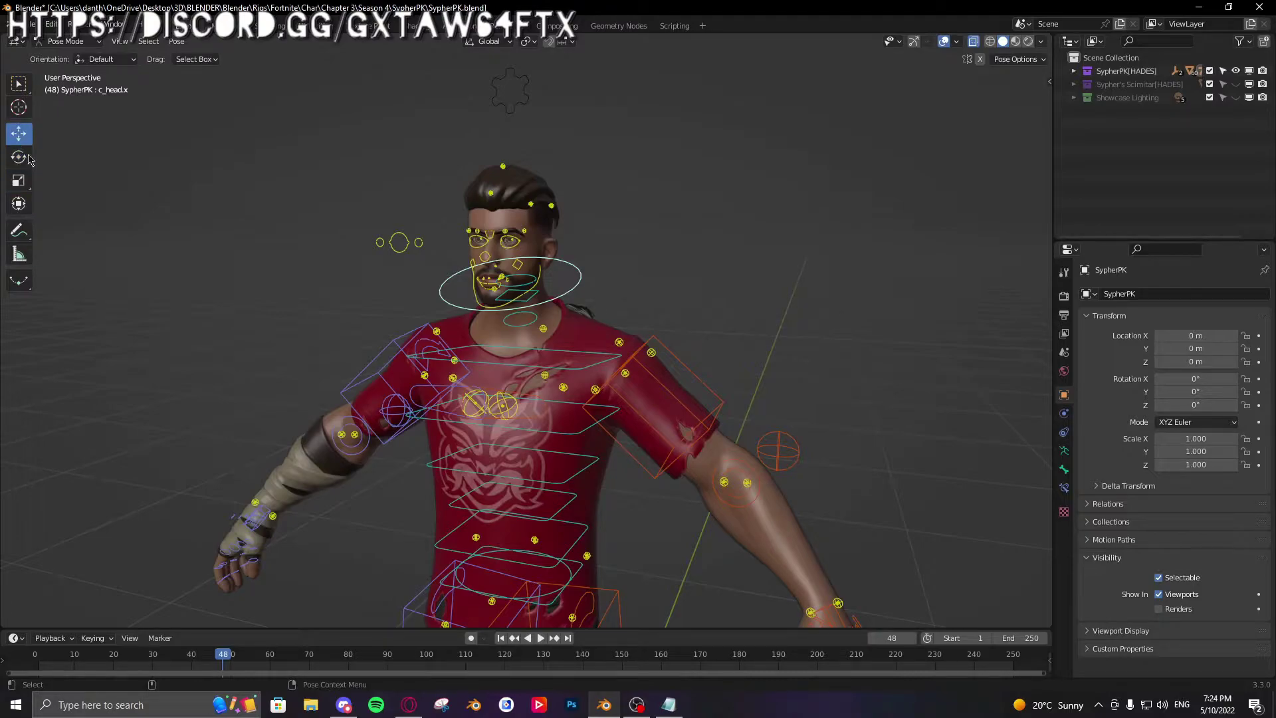
click(913, 40)
click(18, 180)
click(18, 203)
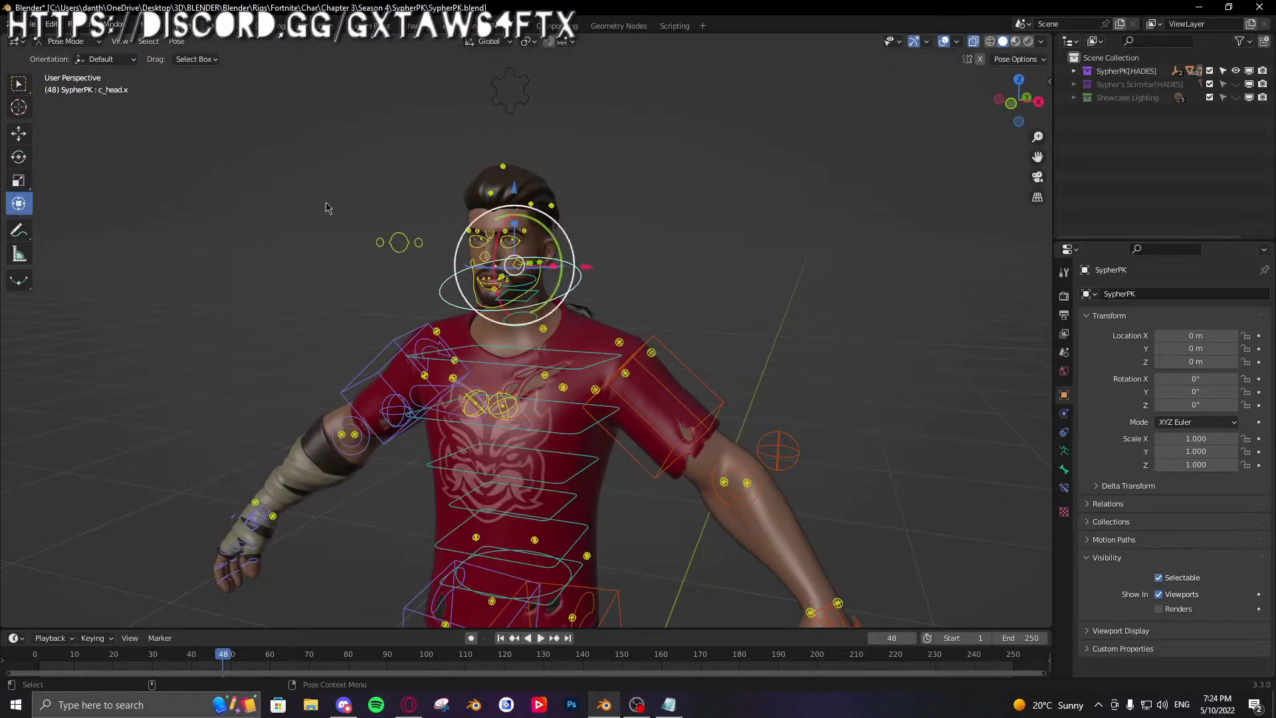
Step: Try turning the head control with the Rotate tool's gizmo, then return to the selection tool
click(18, 156)
middle_drag(640, 241, 630, 284)
scroll(639, 291, up, 2)
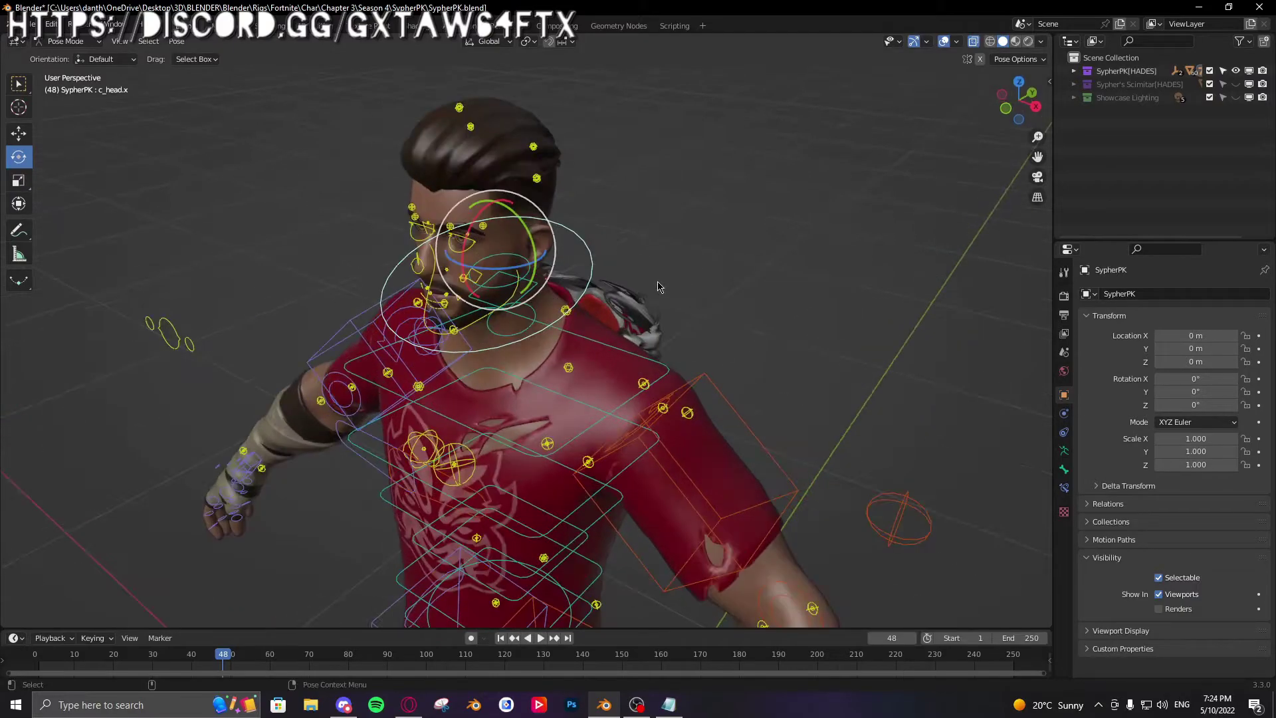
drag(542, 212, 634, 223)
right_click(512, 243)
click(18, 84)
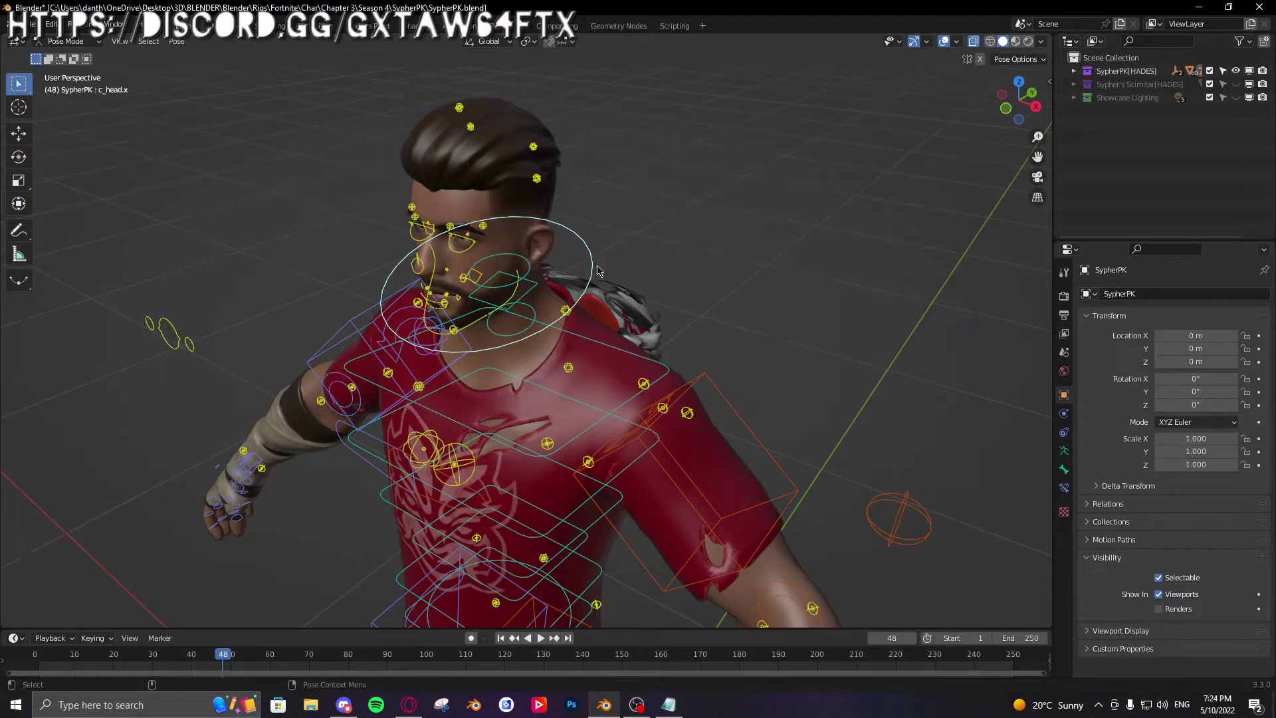
Step: Rotate the head control c_head.x freely with trackball rotation
key(r)
key(r)
click(746, 306)
Step: Try rotating the head control in the view plane from the front and from the side
middle_drag(746, 309, 769, 254)
scroll(776, 286, down, 2)
key(r)
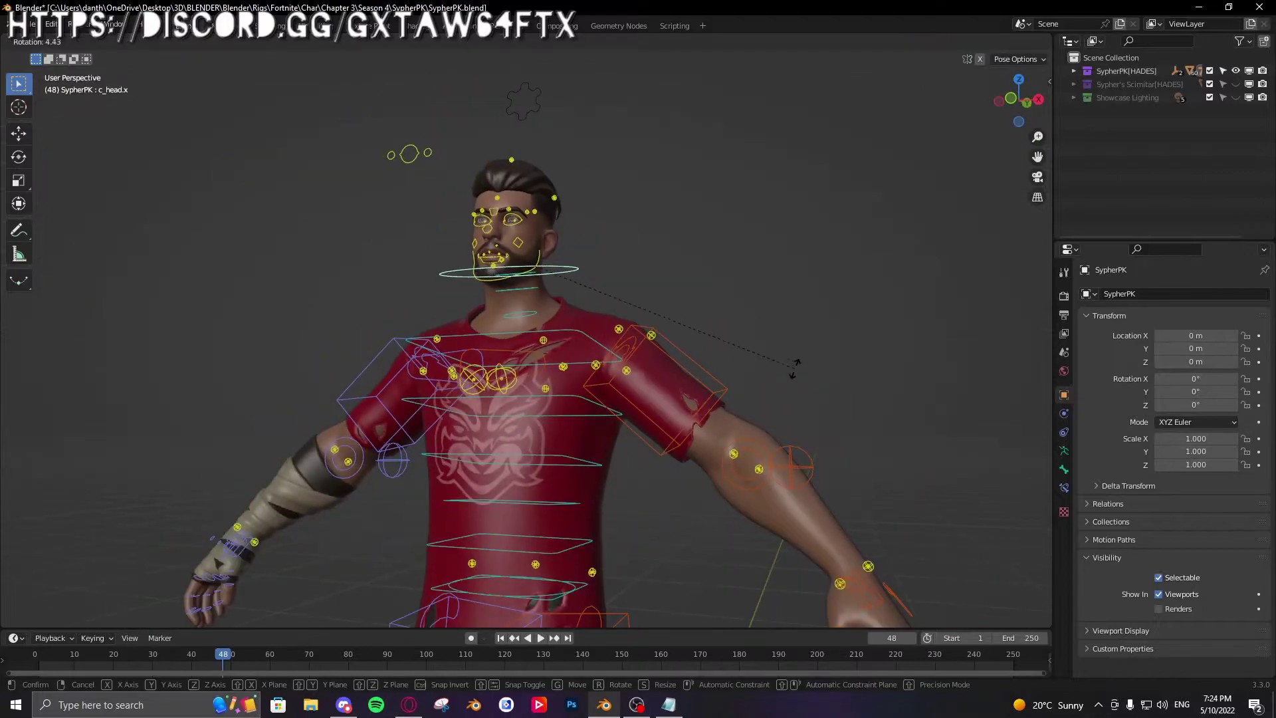
right_click(643, 381)
middle_drag(655, 382, 769, 419)
key(r)
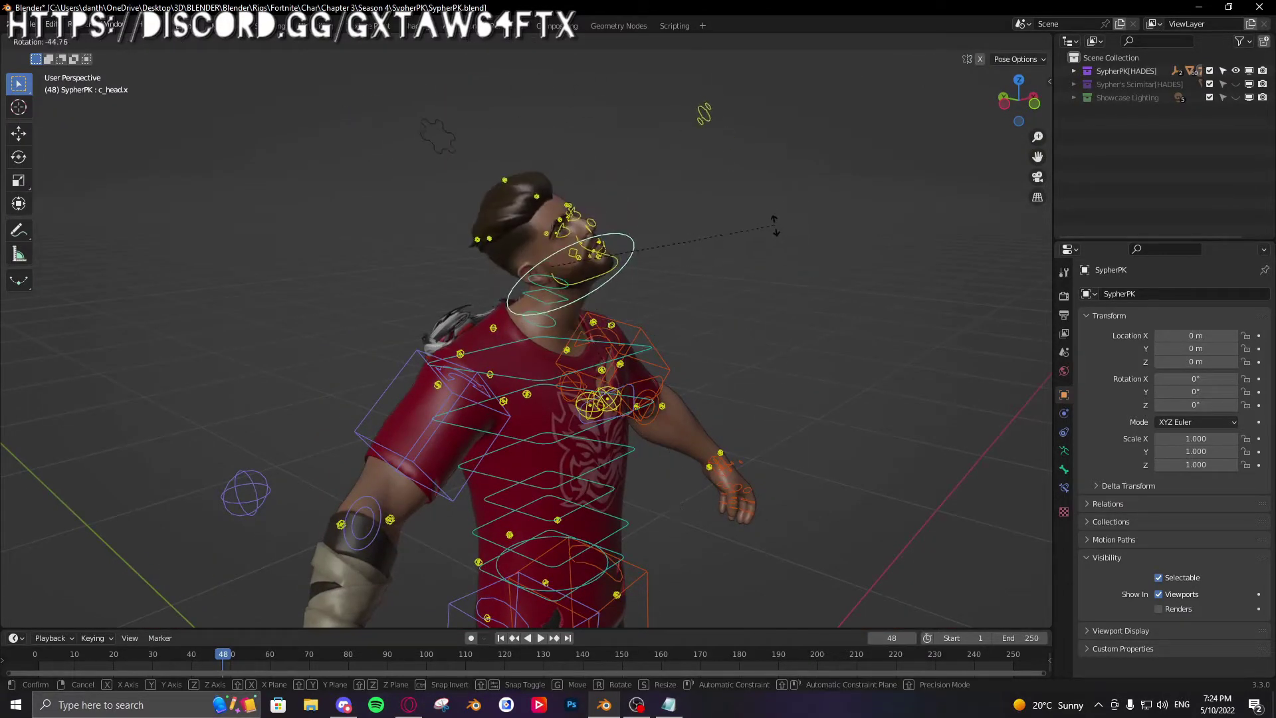
right_click(774, 224)
Step: Test trackball rotation of the head control repeatedly from several viewing angles
middle_drag(732, 233, 649, 322)
key(r)
key(r)
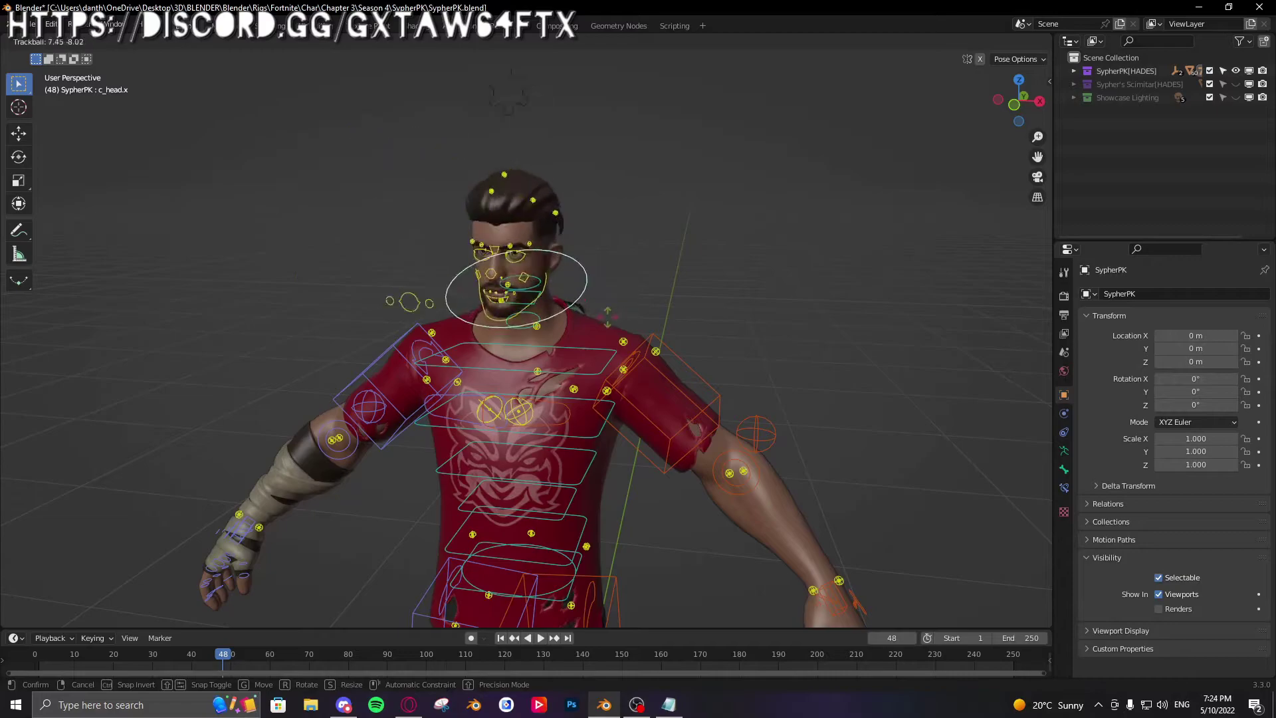
right_click(671, 304)
middle_drag(672, 305, 735, 299)
key(r)
key(r)
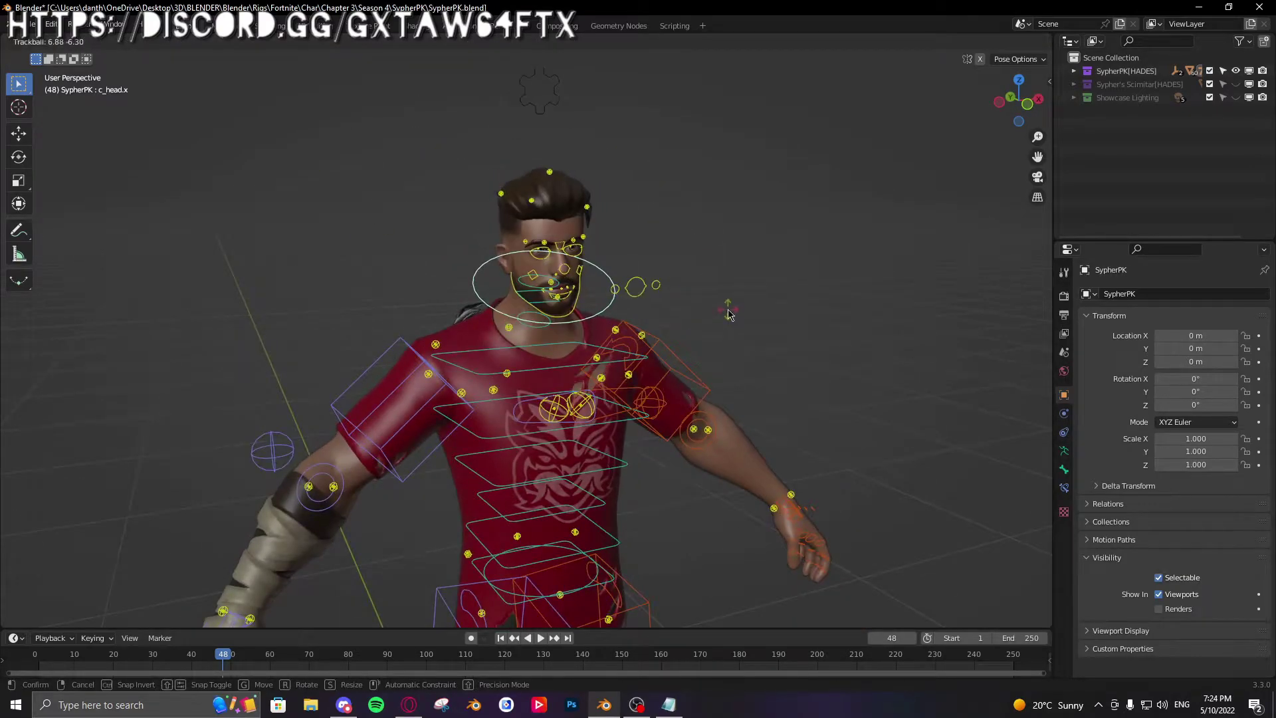
click(727, 314)
middle_drag(728, 315, 694, 312)
key(r)
key(r)
click(654, 313)
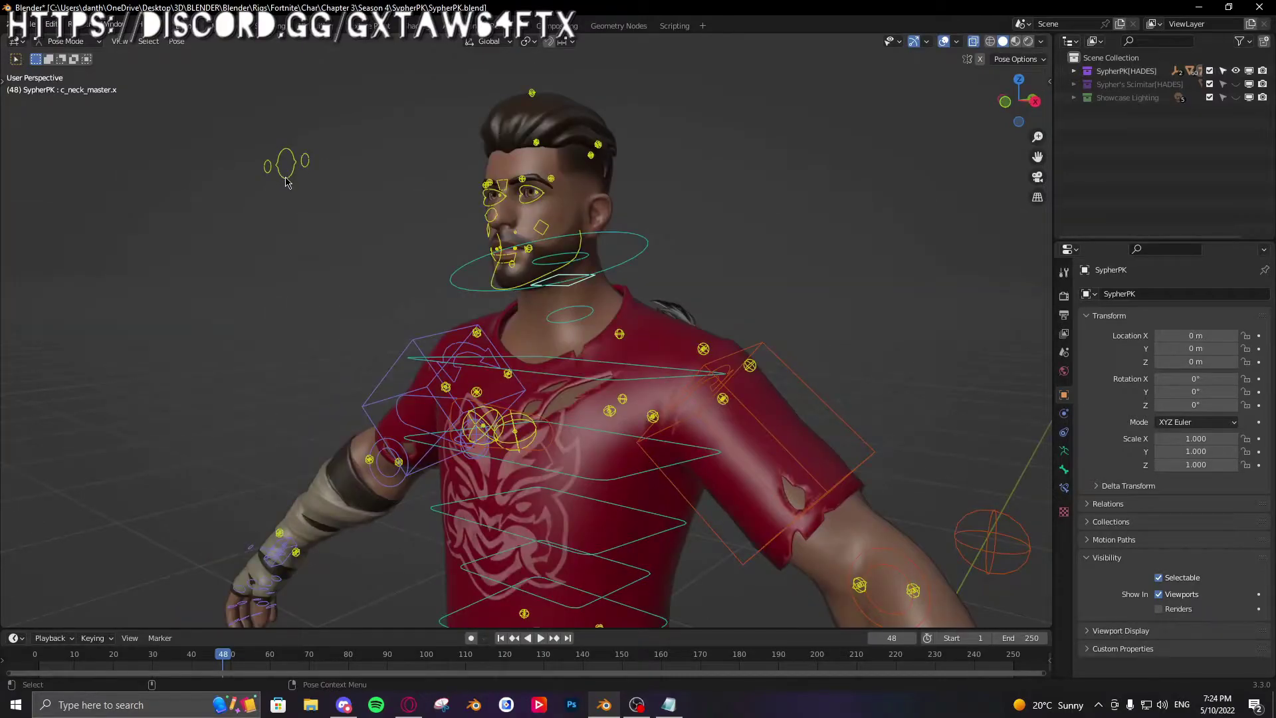
Step: Select the control Eye_Control in front of the face and try moving it to redirect the eyes
click(286, 179)
middle_drag(286, 179, 372, 210)
scroll(372, 210, up, 1)
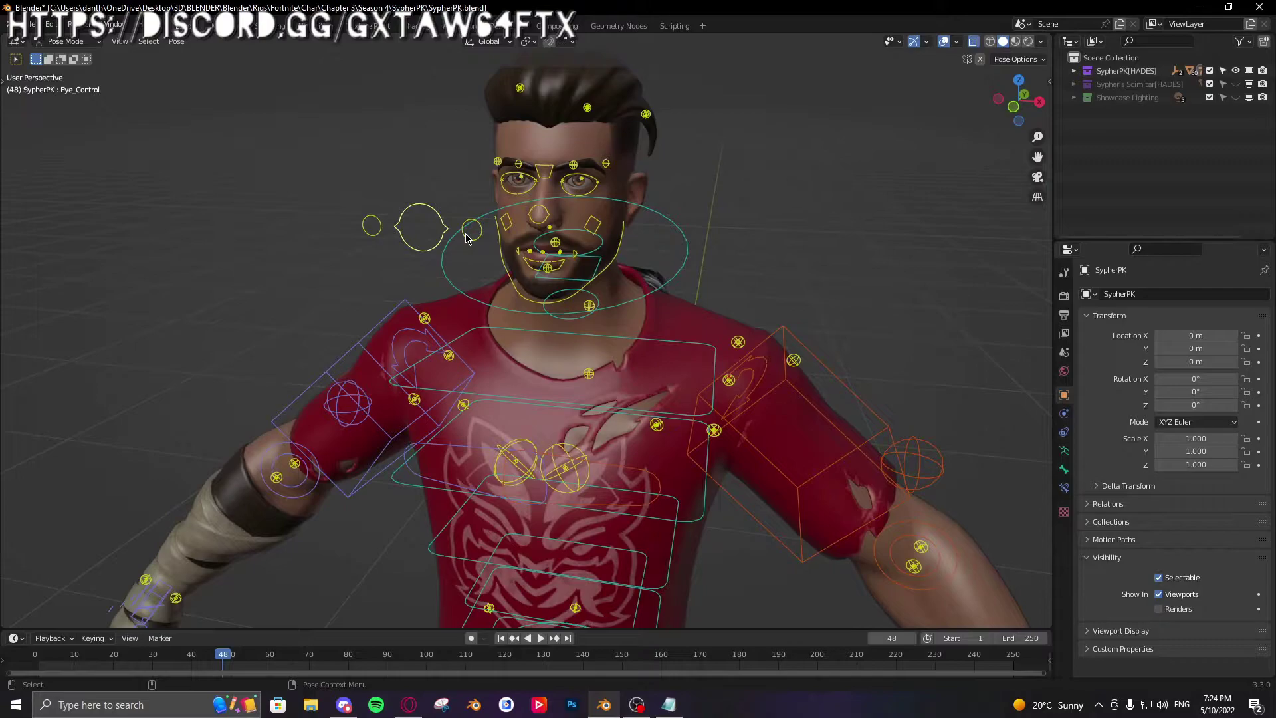
key(g)
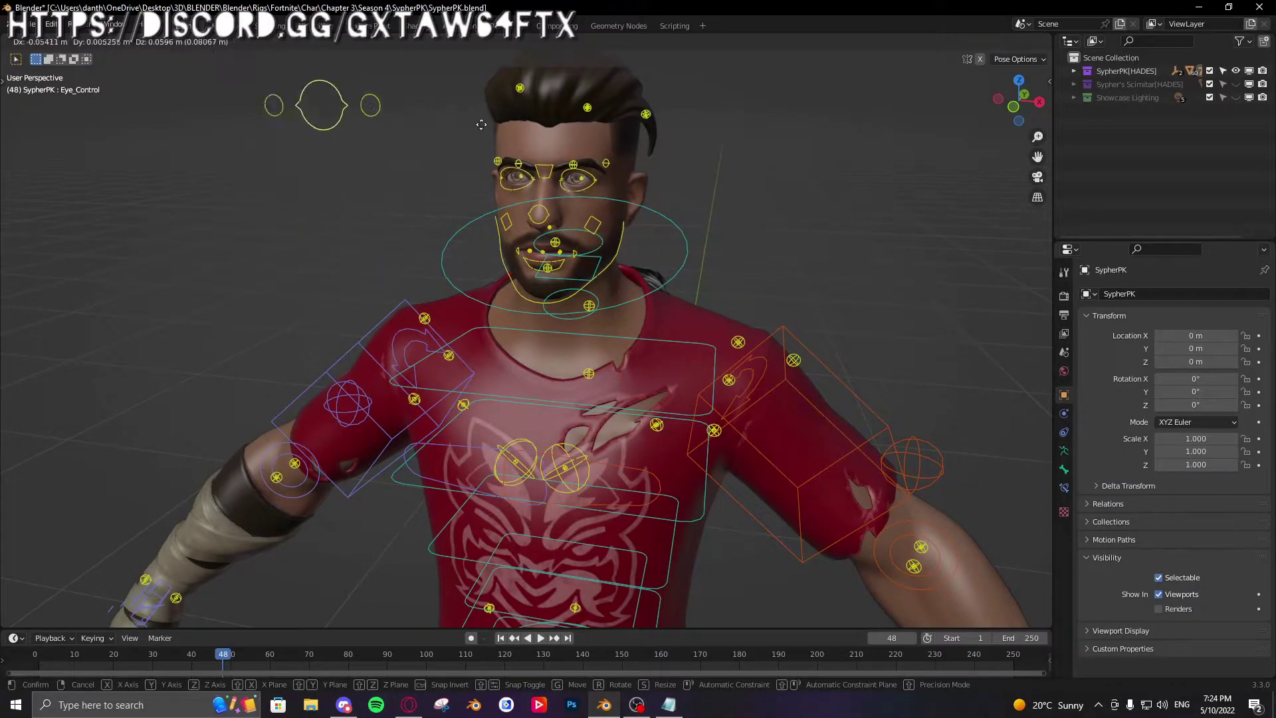
right_click(340, 170)
scroll(340, 170, down, 1)
middle_drag(698, 253, 733, 250)
key(g)
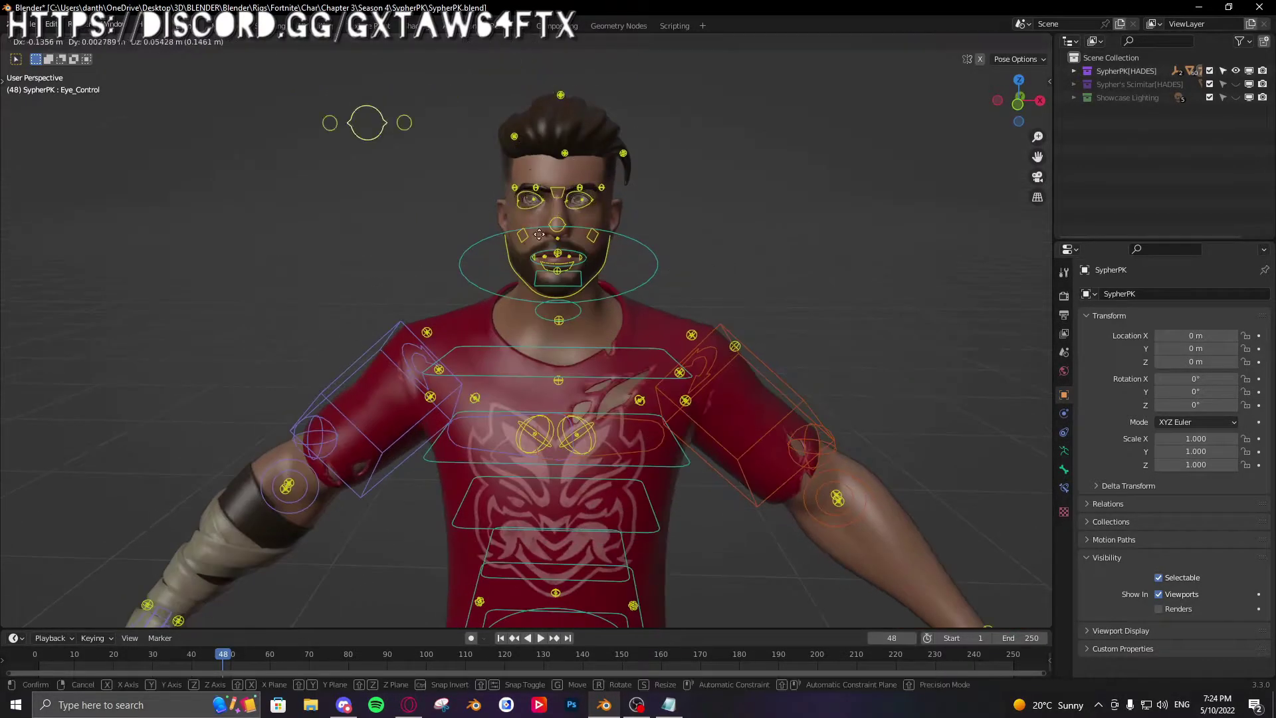
right_click(568, 186)
Step: Try moving the individual eye controls, then test movement from the front with the viewport overlays hidden and show the overlays again
middle_drag(601, 229, 506, 217)
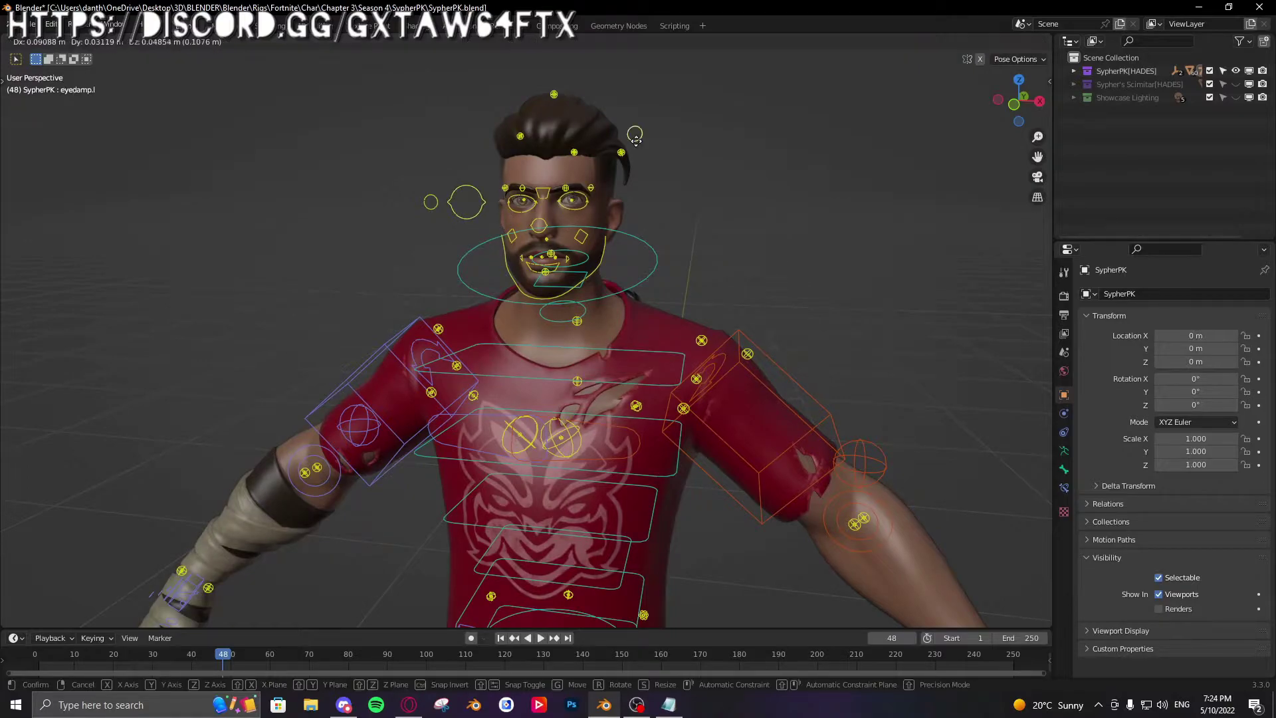
click(534, 42)
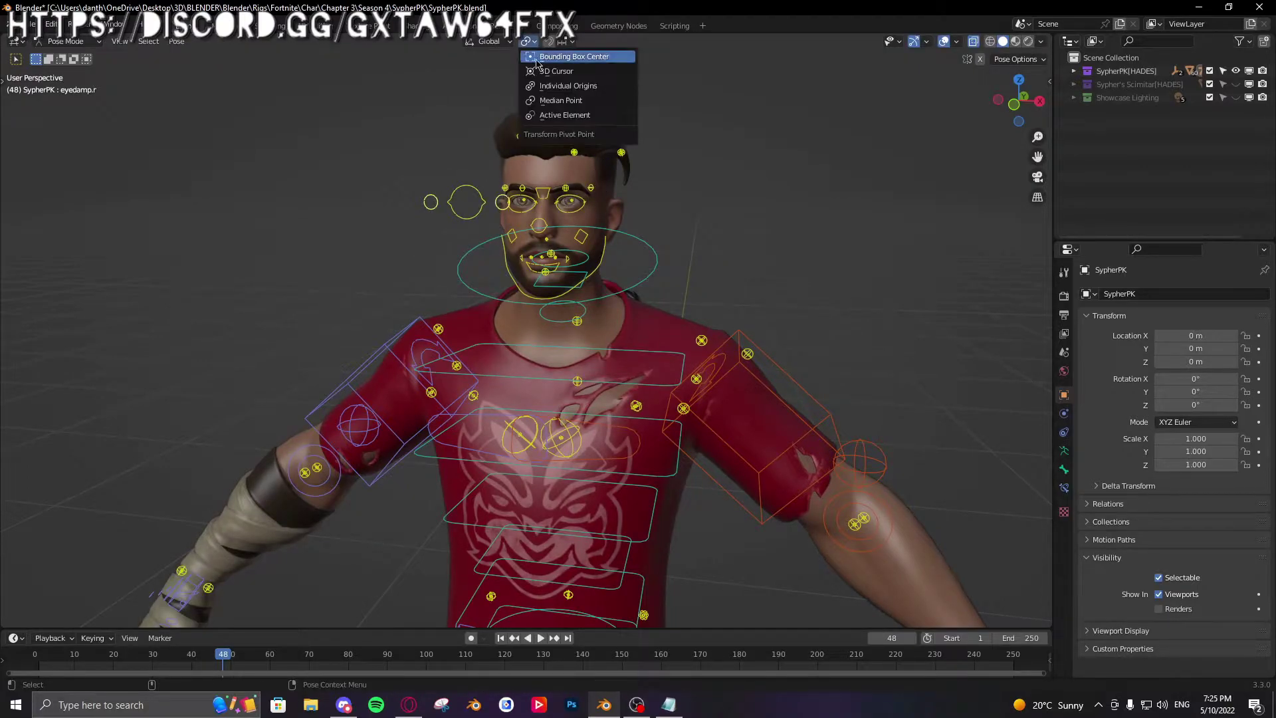
key(r)
key(y)
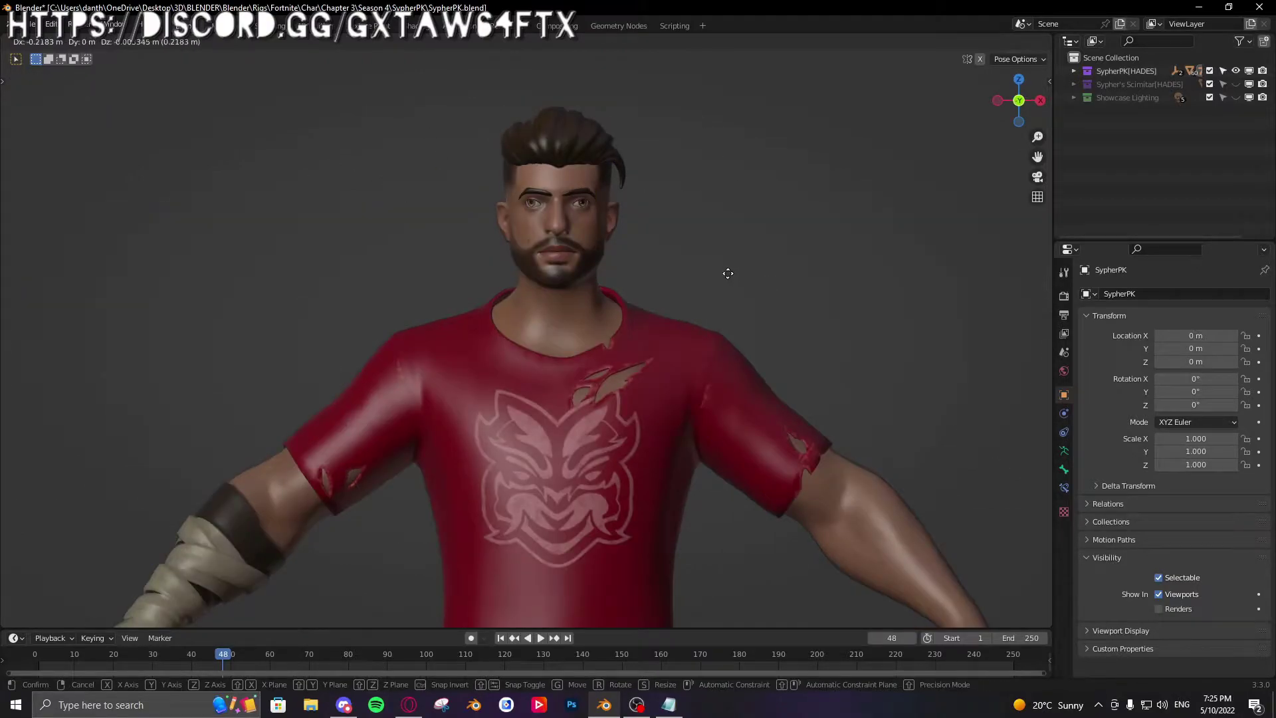
click(726, 273)
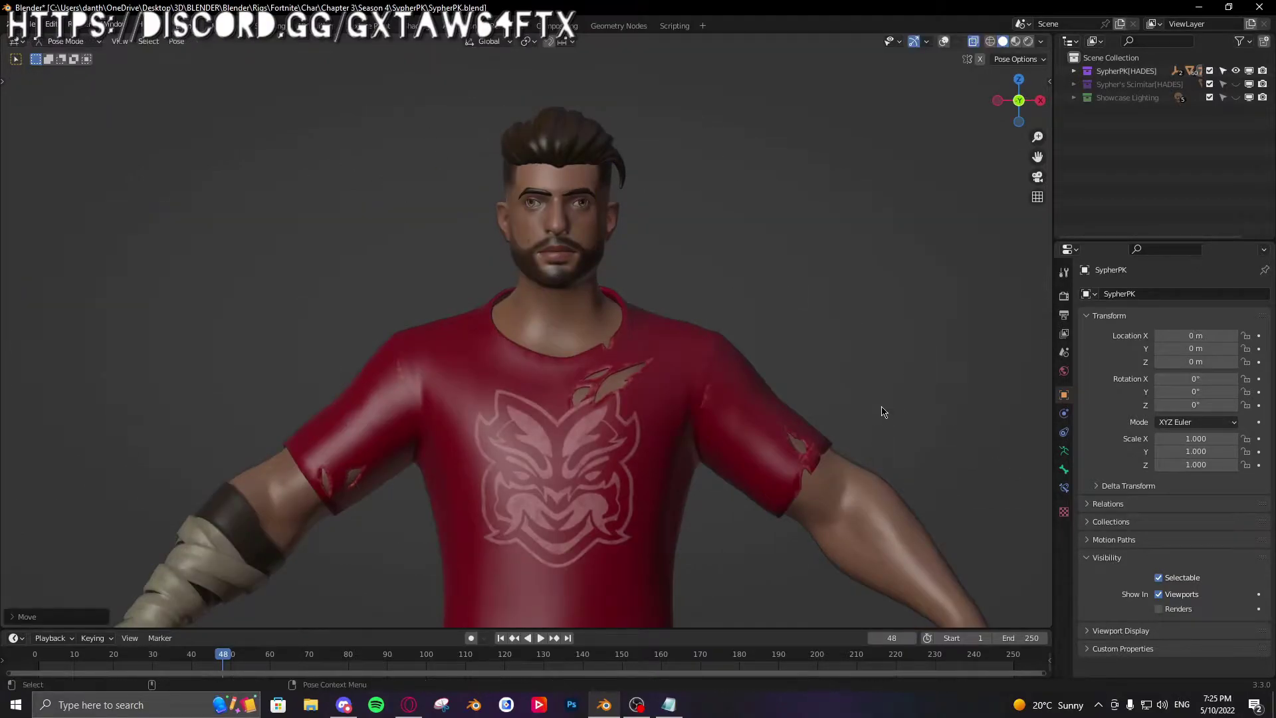
click(944, 42)
scroll(826, 220, down, 4)
middle_drag(724, 225, 681, 228)
scroll(681, 228, up, 3)
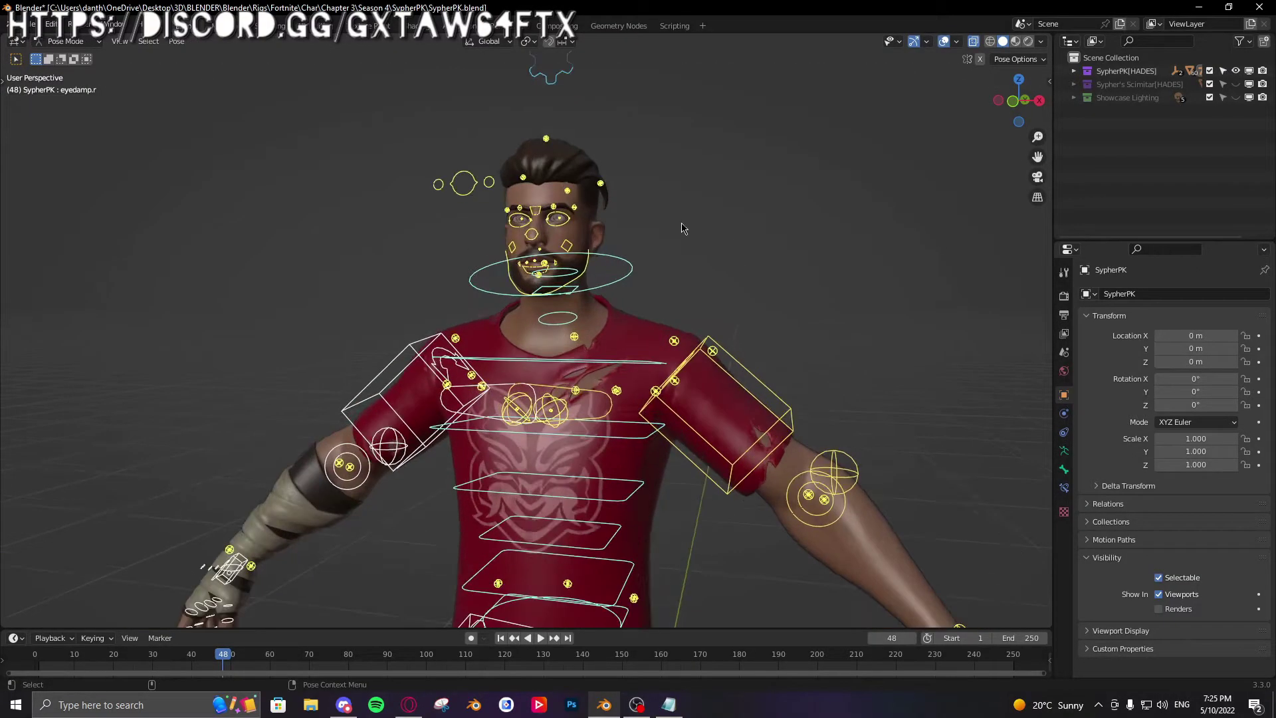
Step: Select the side hair bone dyn_hair_l_A_01 and try rotating it
click(603, 184)
shift+middle_drag(605, 184, 687, 305)
scroll(531, 384, up, 3)
key(r)
right_click(592, 363)
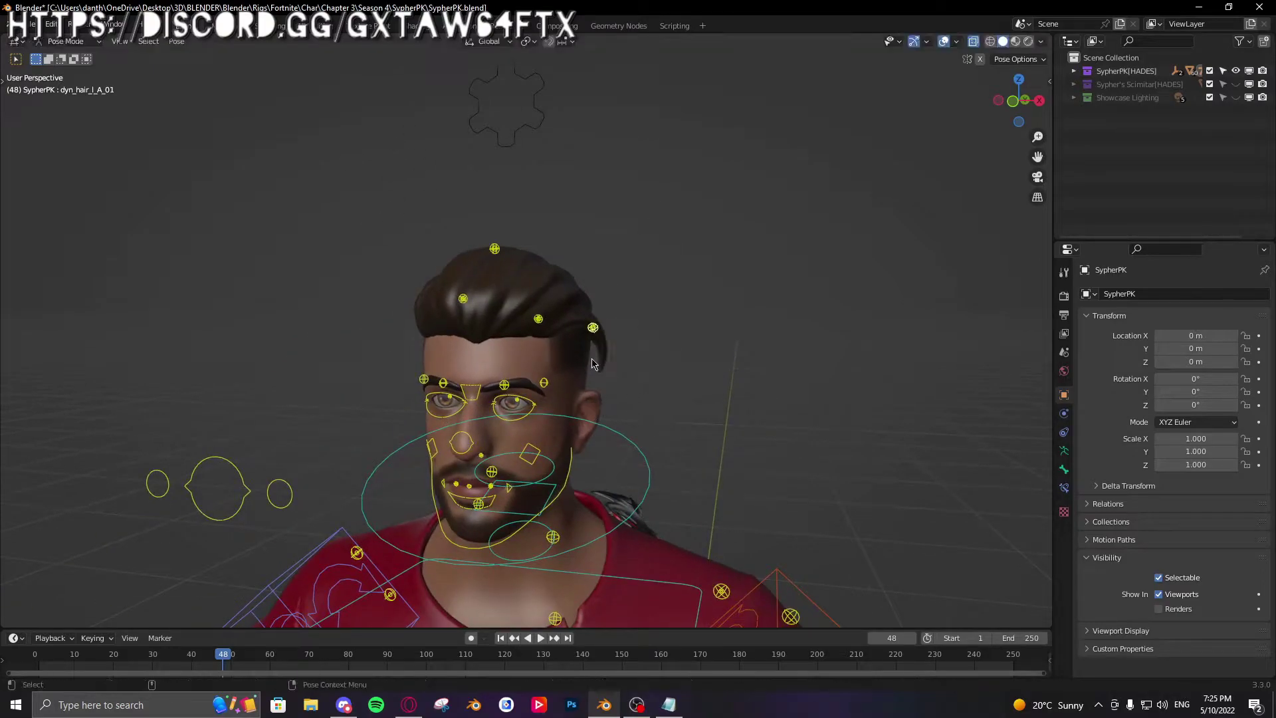
Step: Select the top hair bone dyn_hair_top_01 and try moving it from different angles
click(498, 252)
key(g)
middle_drag(565, 273, 755, 297)
right_click(640, 372)
key(g)
right_click(694, 327)
Step: Select the spine controls from c_spine_01.x up to c_spine_05.x and set the transform pivot point to Individual Origins
scroll(691, 339, down, 4)
shift+middle_drag(658, 459, 689, 261)
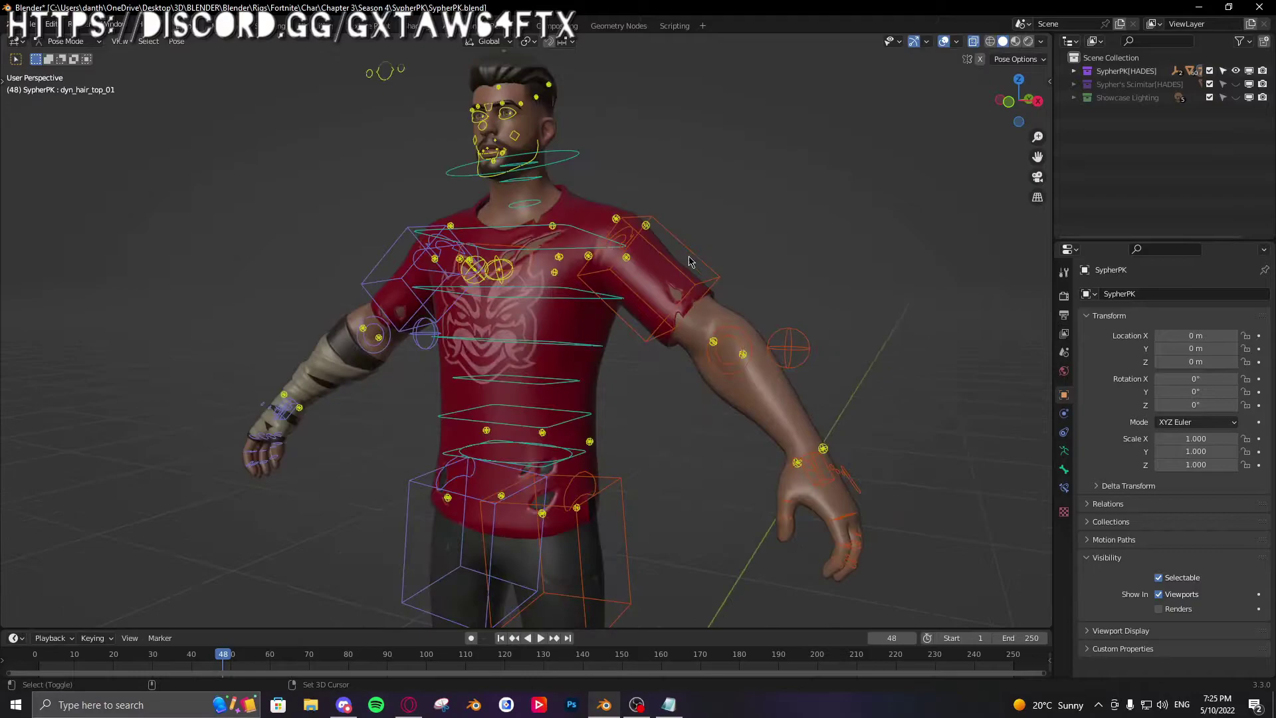
scroll(671, 289, down, 1)
middle_drag(576, 275, 567, 395)
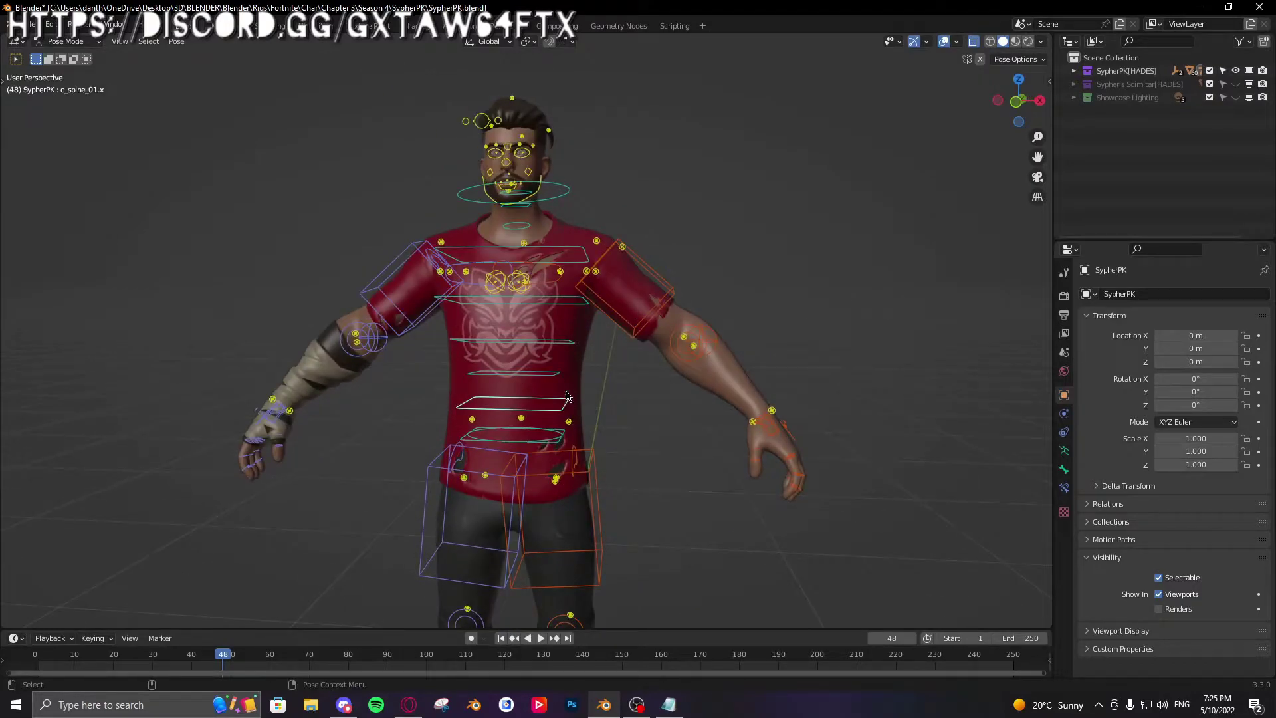
click(576, 257)
middle_drag(576, 257, 663, 283)
click(529, 42)
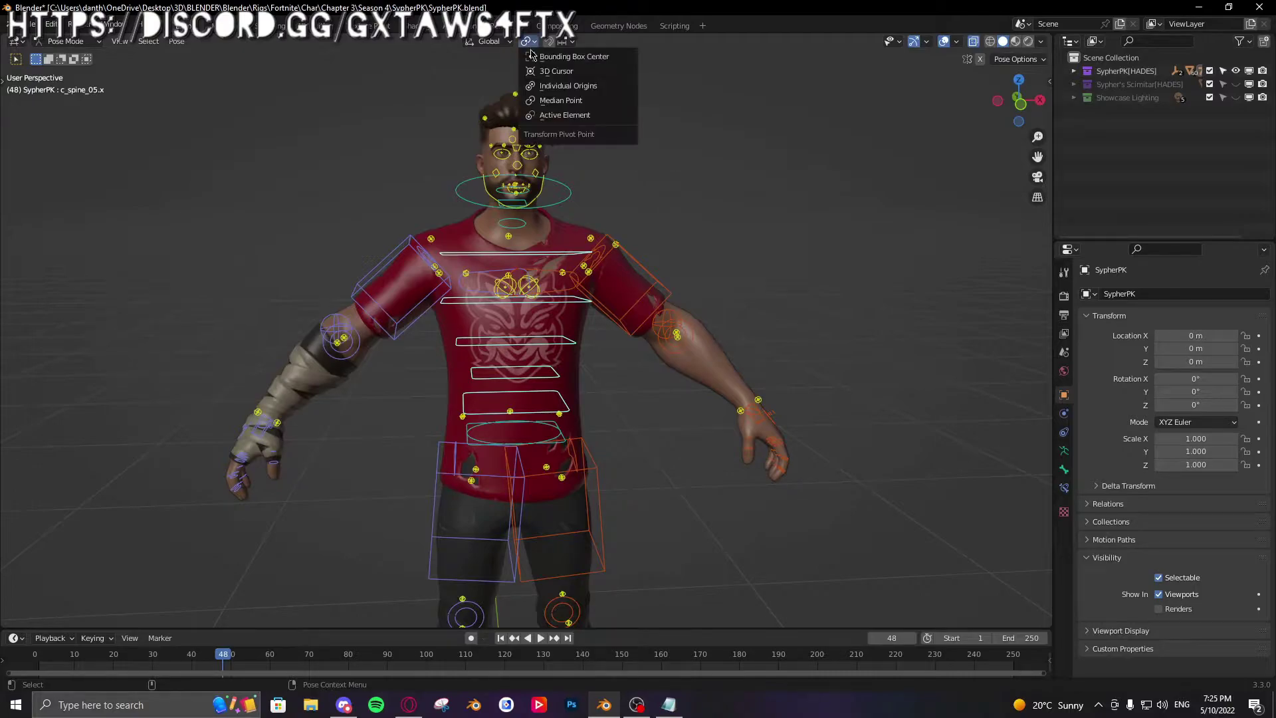
click(537, 87)
Step: Try rotating the selected spine controls in the front view, then set the transform pivot point to Median Point
middle_drag(784, 226, 763, 233)
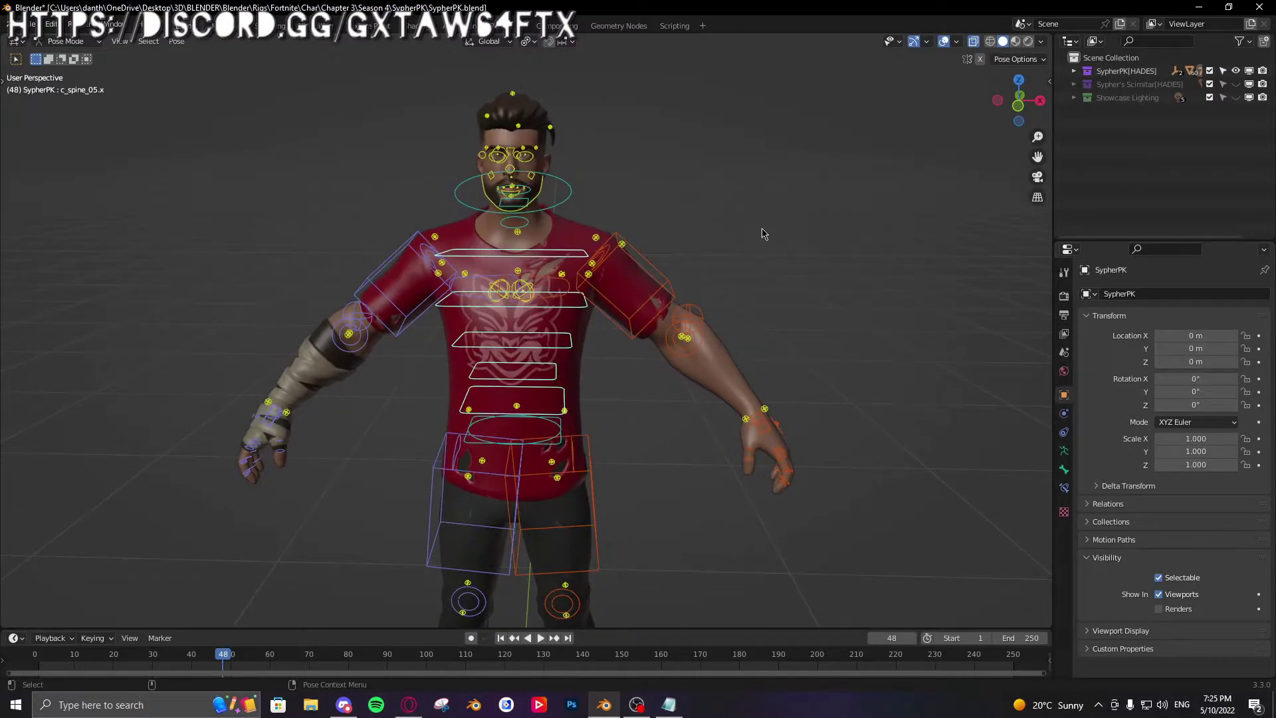
key(KP_1)
key(r)
right_click(724, 241)
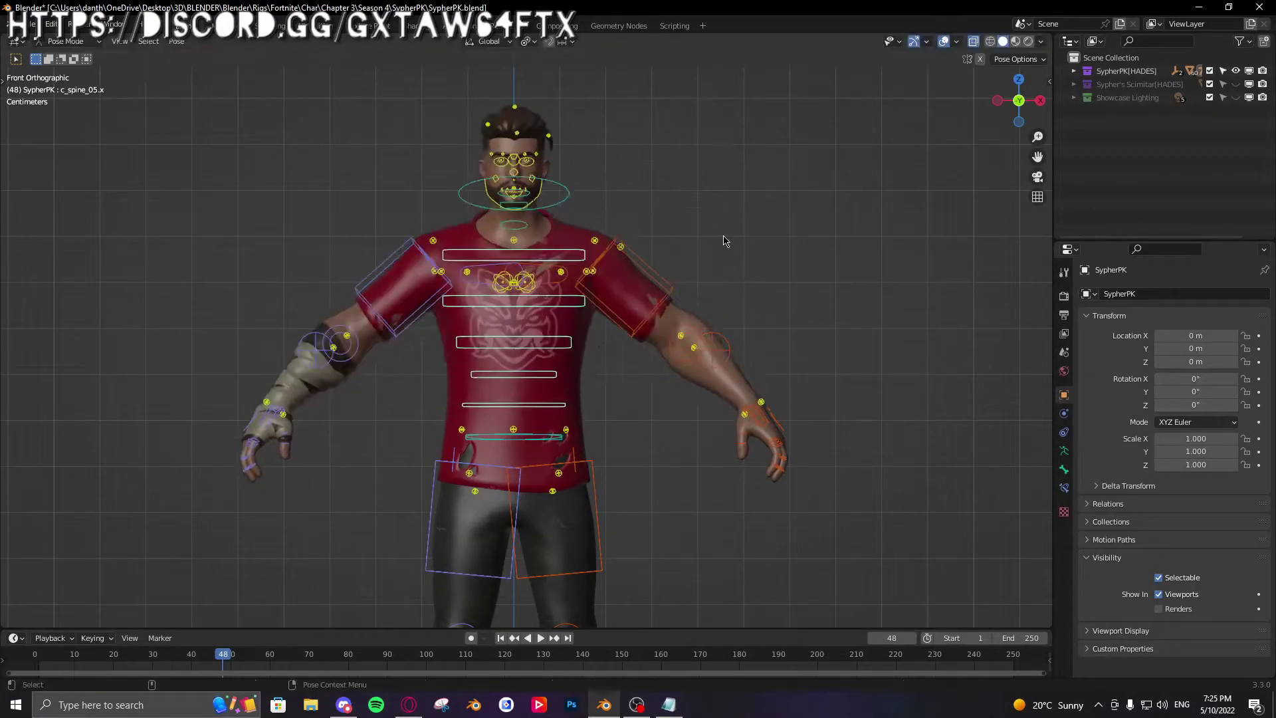
key(r)
key(Escape)
click(524, 44)
click(551, 99)
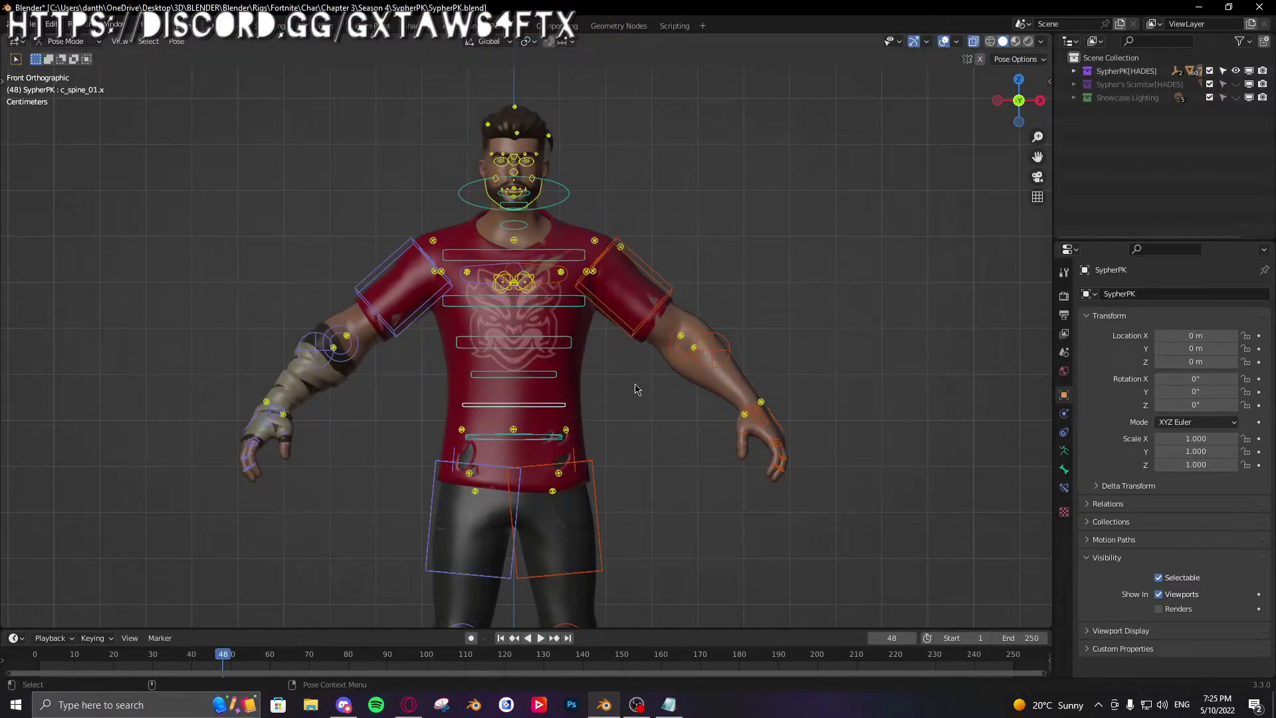
Step: Bend the torso sideways with c_spine_01.x and c_spine_02.x, then clear the rotation of all controls
key(r)
click(551, 363)
key(r)
click(741, 376)
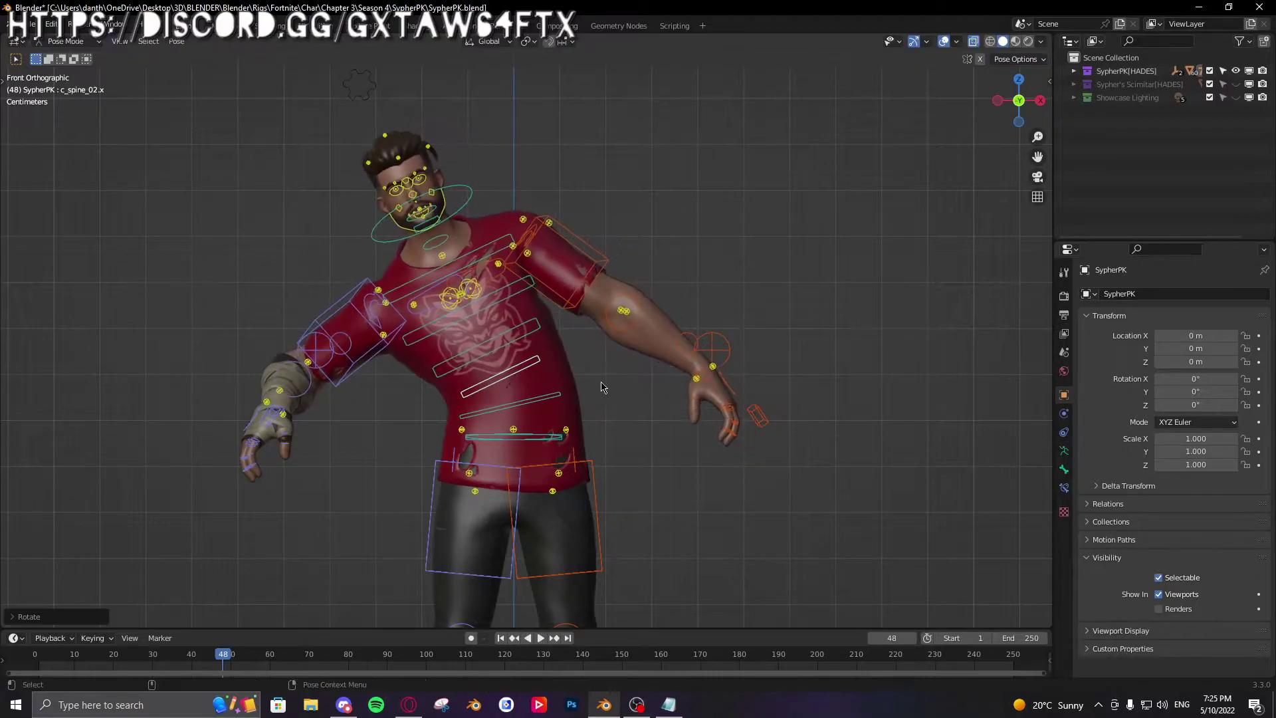
key(a)
key(alt+r)
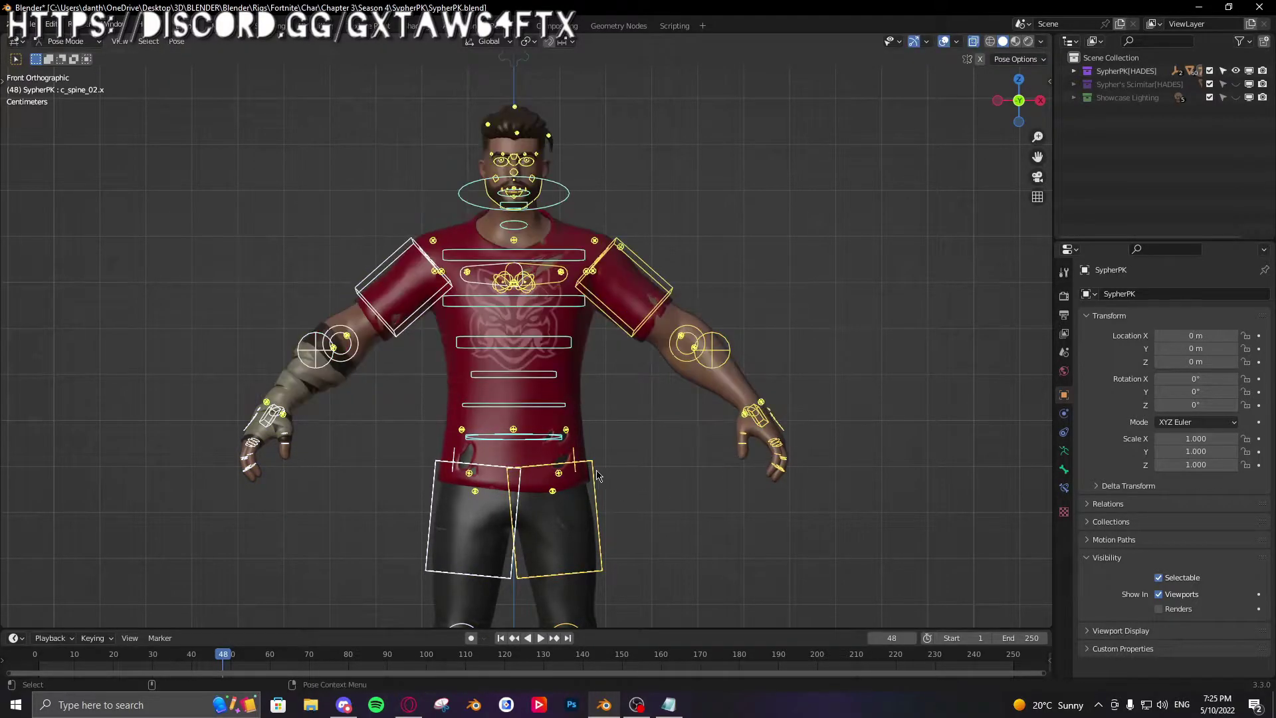
Step: Select the hip control c_root_master.x and examine it from several angles
click(563, 443)
key(KP_Decimal)
scroll(674, 375, down, 7)
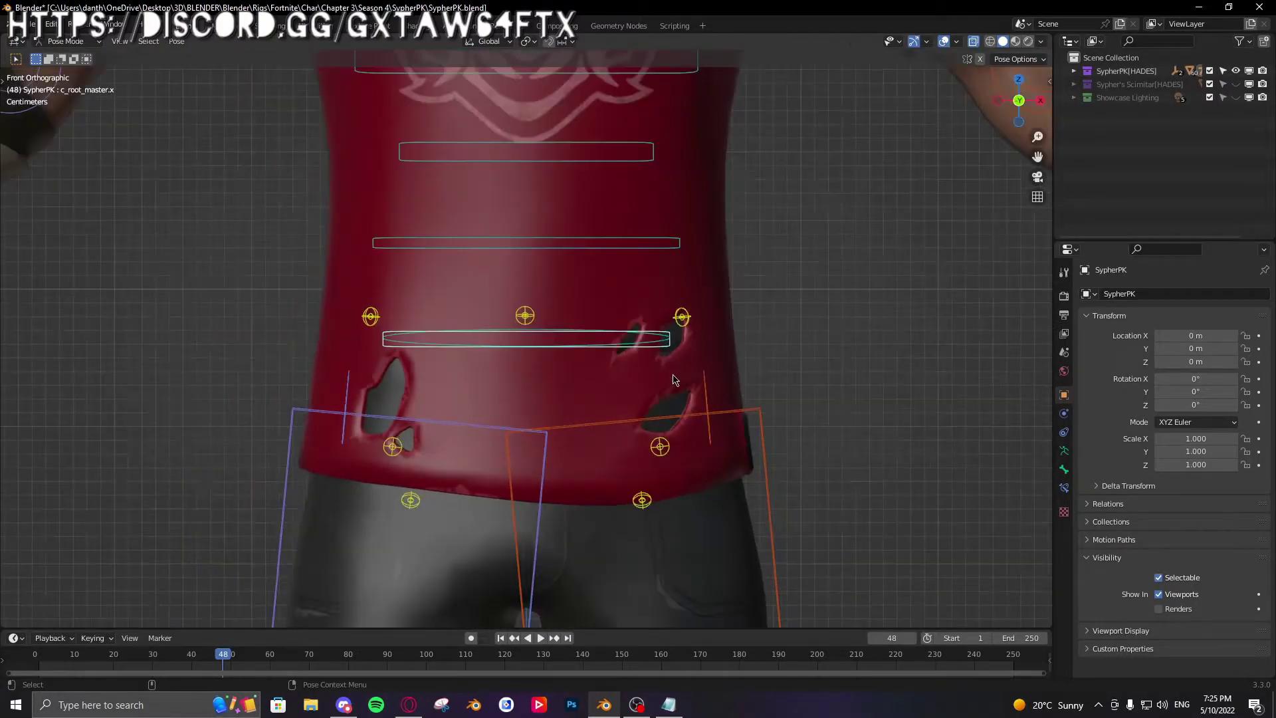
middle_drag(673, 380, 657, 392)
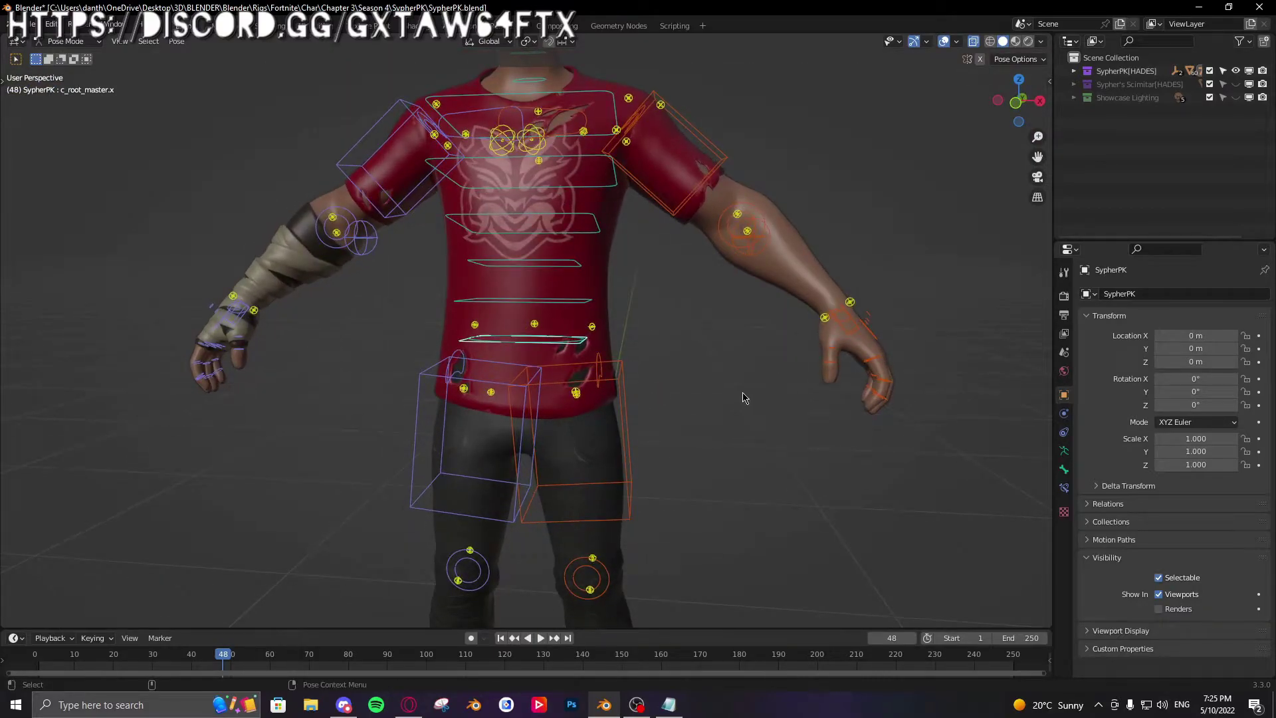
middle_drag(743, 397, 667, 366)
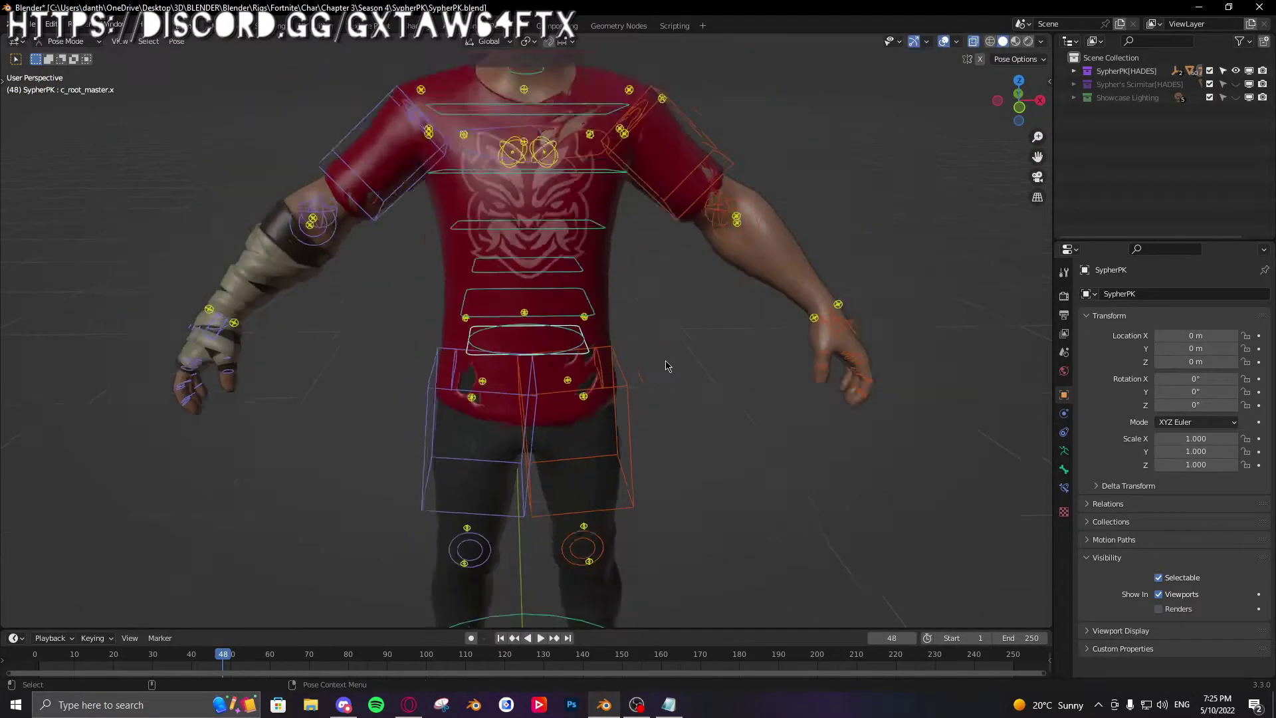
Step: Select the pelvis control c_root.x and try rotating it in perspective, front and back views
scroll(667, 366, down, 4)
scroll(567, 347, down, 1)
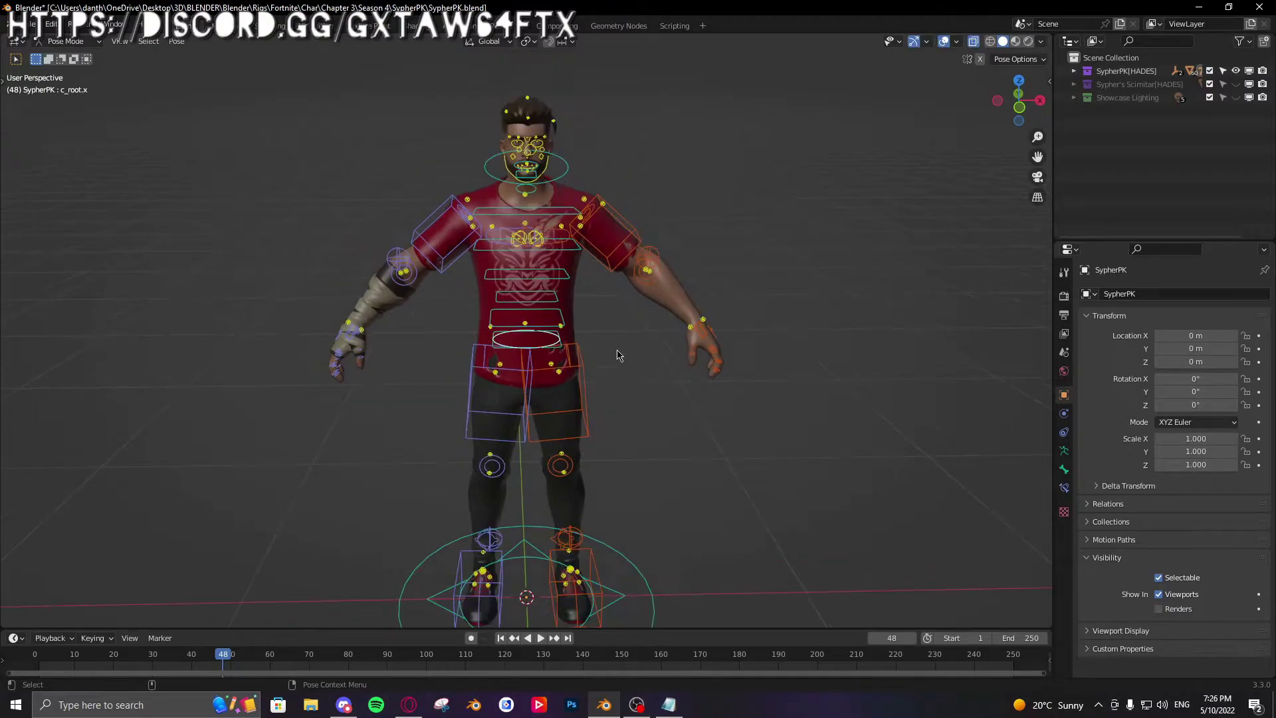
key(r)
key(Escape)
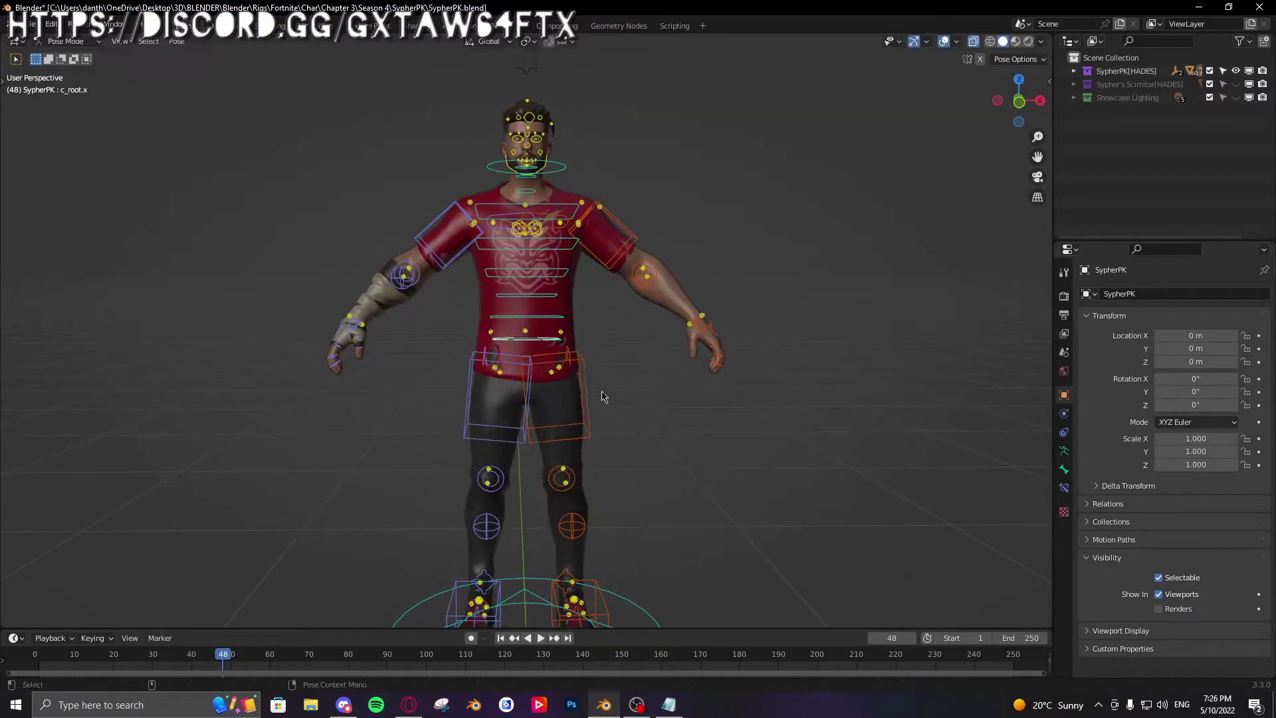
key(KP_1)
key(r)
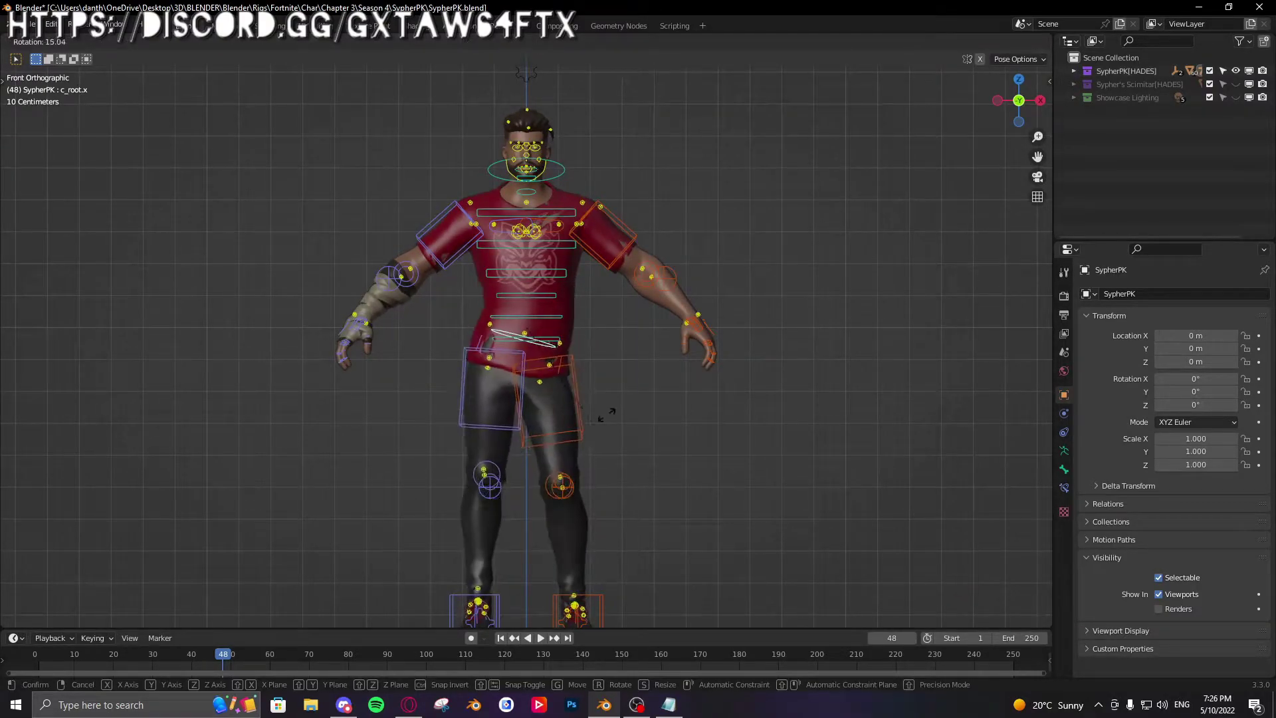
key(Escape)
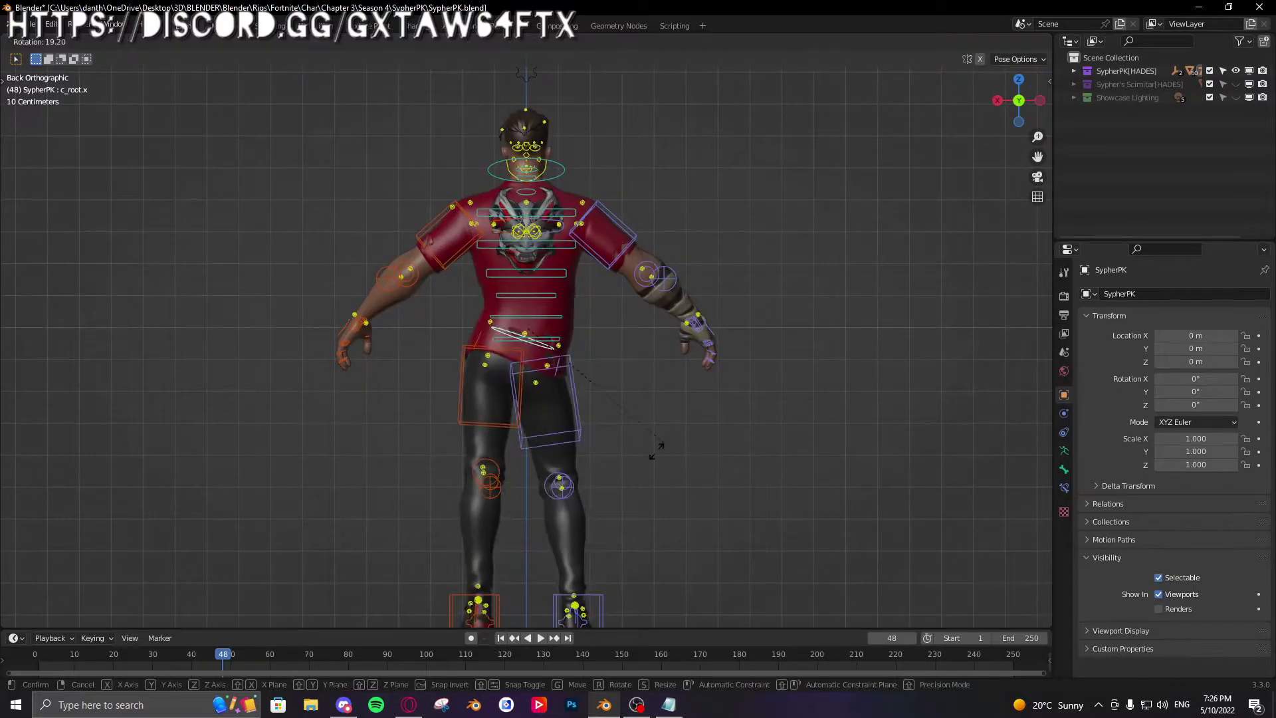
Step: Select the left hand control c_hand_ik.l and set its IK-FK Switch to 1.000
middle_drag(655, 441, 553, 407)
scroll(606, 390, up, 2)
middle_drag(553, 407, 633, 358)
scroll(541, 386, up, 1)
click(543, 387)
key(r)
click(623, 265)
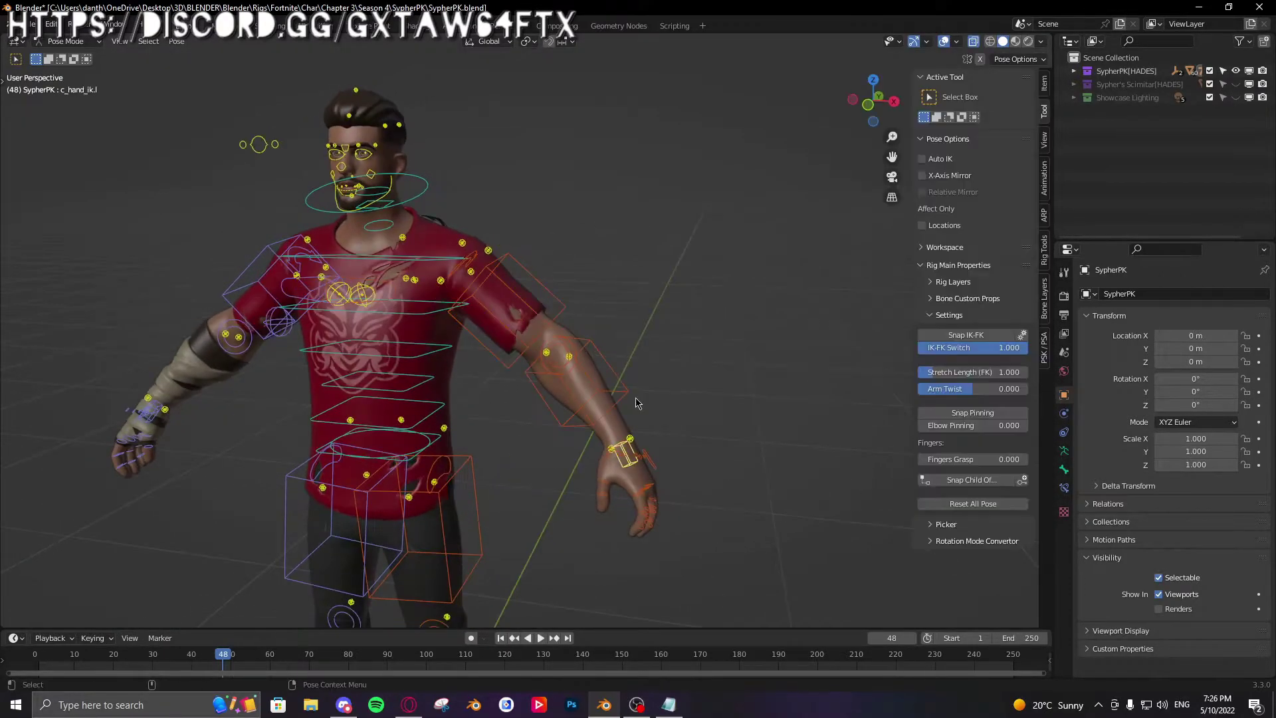
middle_drag(635, 396, 651, 395)
key(n)
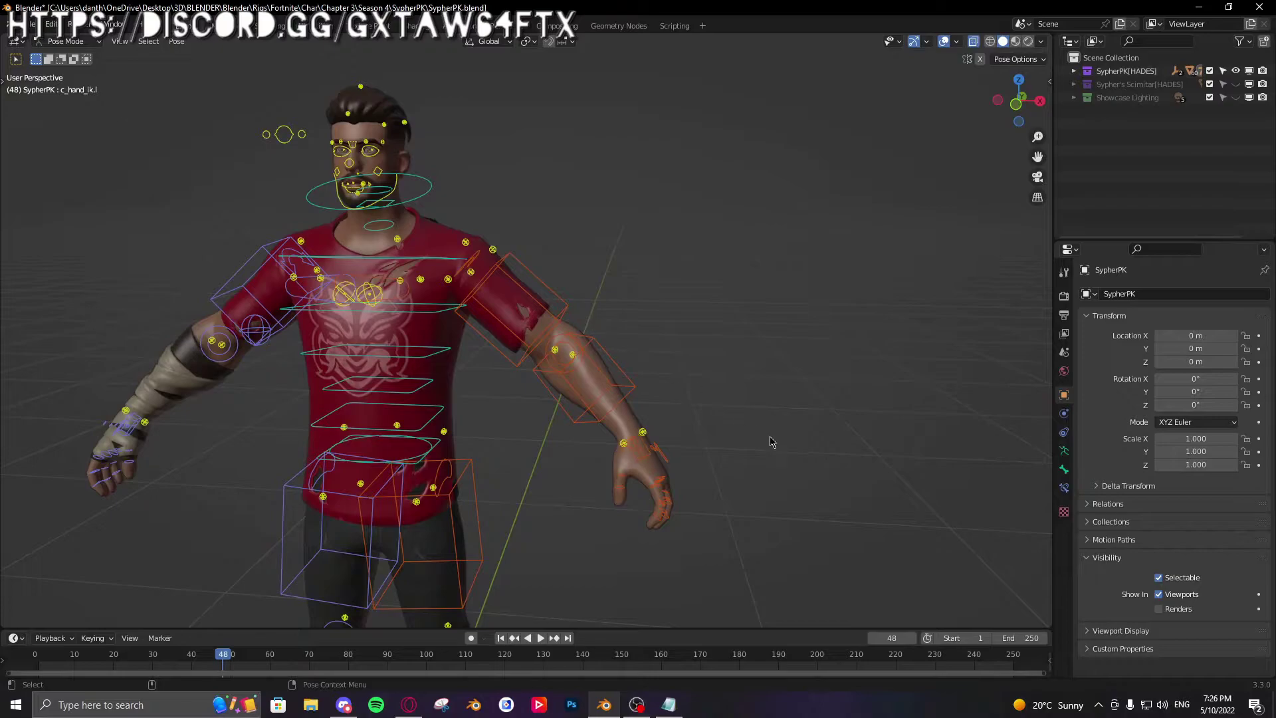
Step: Raise the left arm by rotating the upper arm control c_arm_fk.l, finishing with a free trackball rotation
key(r)
middle_drag(795, 425, 791, 284)
click(669, 353)
key(r)
click(787, 141)
middle_drag(786, 141, 864, 173)
key(r)
key(r)
click(687, 313)
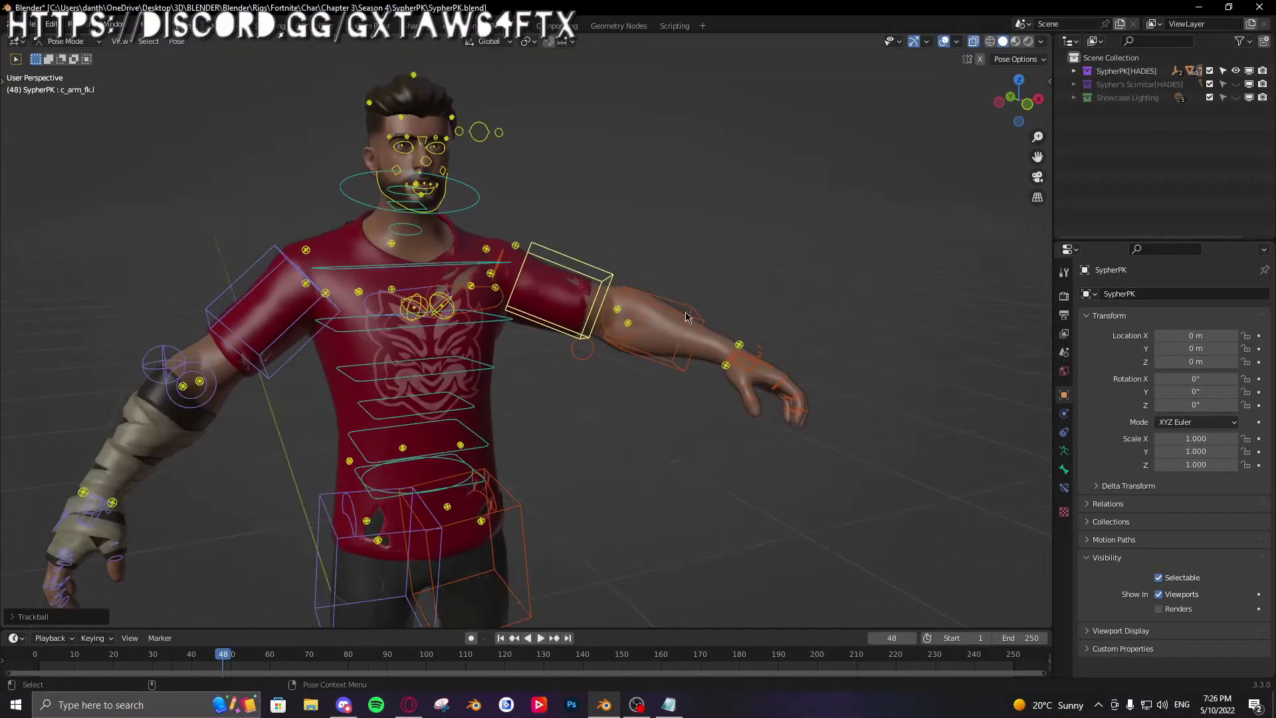
Step: Bend the left elbow by rotating the forearm control c_forearm_fk.l about 87 degrees
click(689, 314)
key(r)
right_click(722, 286)
middle_drag(723, 306, 631, 403)
key(r)
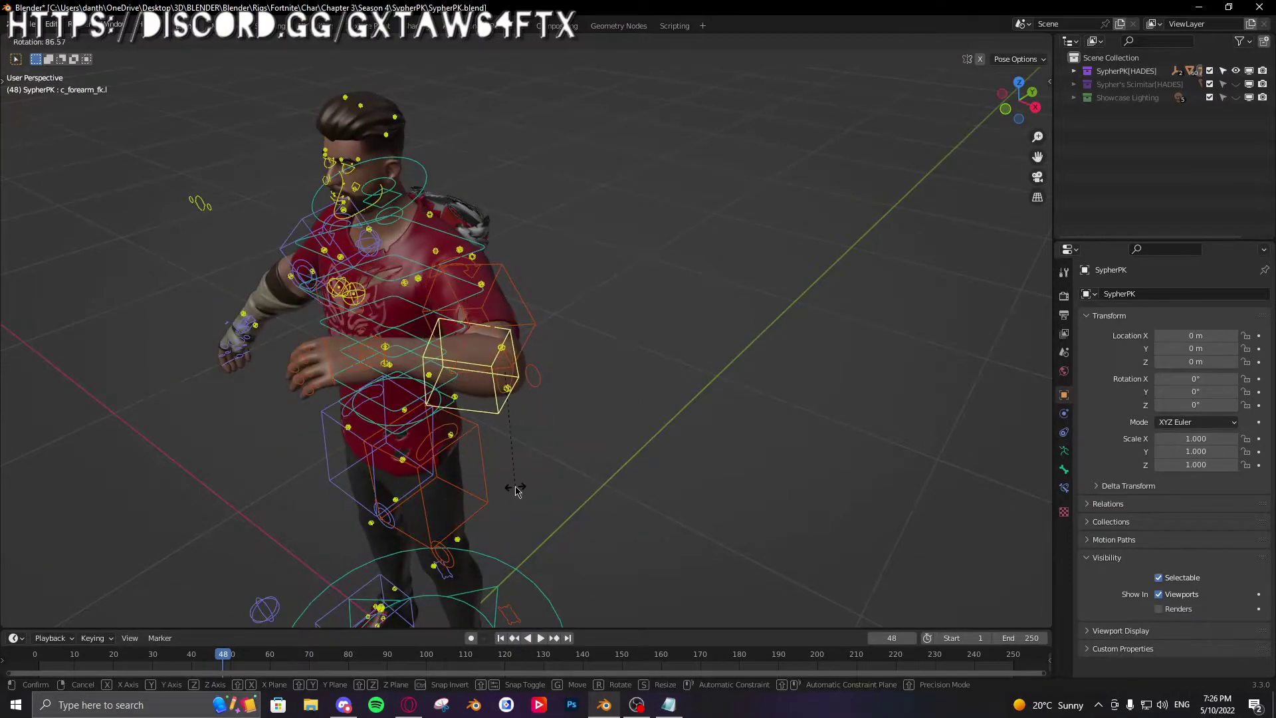
click(516, 488)
Step: Rotate the left wrist with the hand control c_hand_fk.l
middle_drag(516, 487, 622, 446)
scroll(631, 395, up, 3)
click(645, 354)
key(r)
click(720, 476)
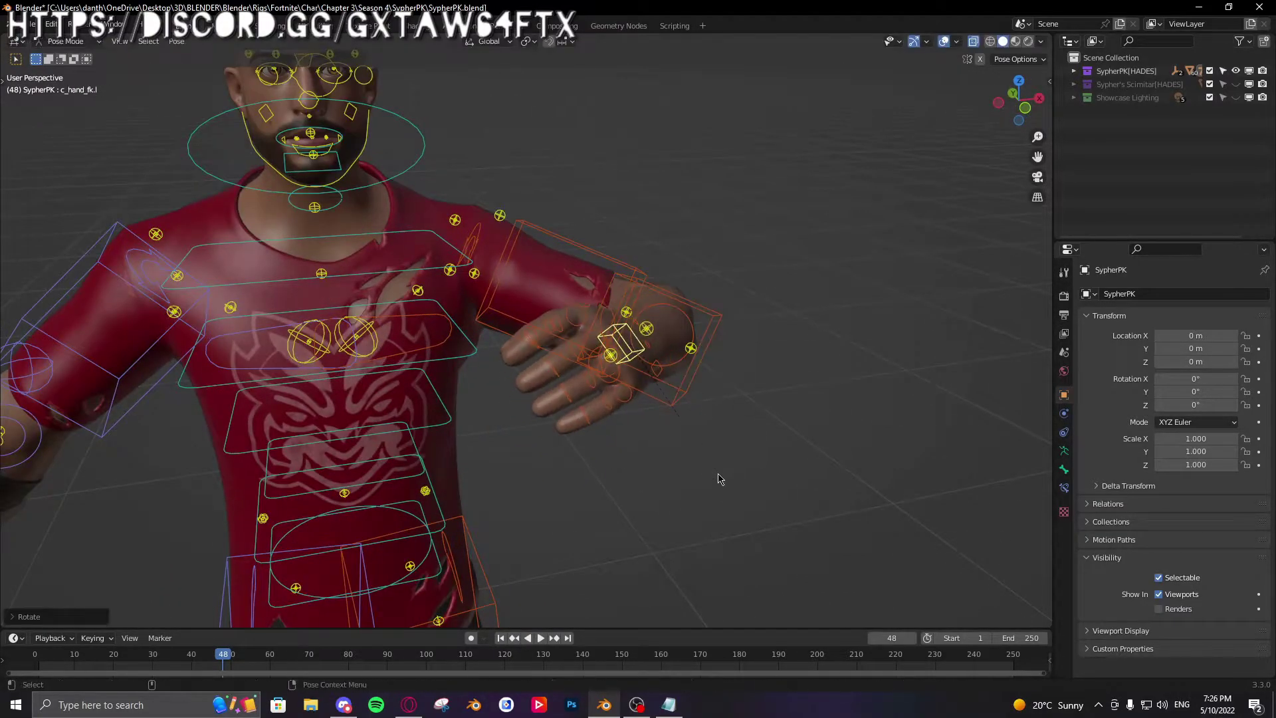
Step: Pose the right hand by rotating its finger controls about their local X axis and turning c_hand_ik.r freely
scroll(664, 459, down, 3)
middle_drag(537, 432, 602, 400)
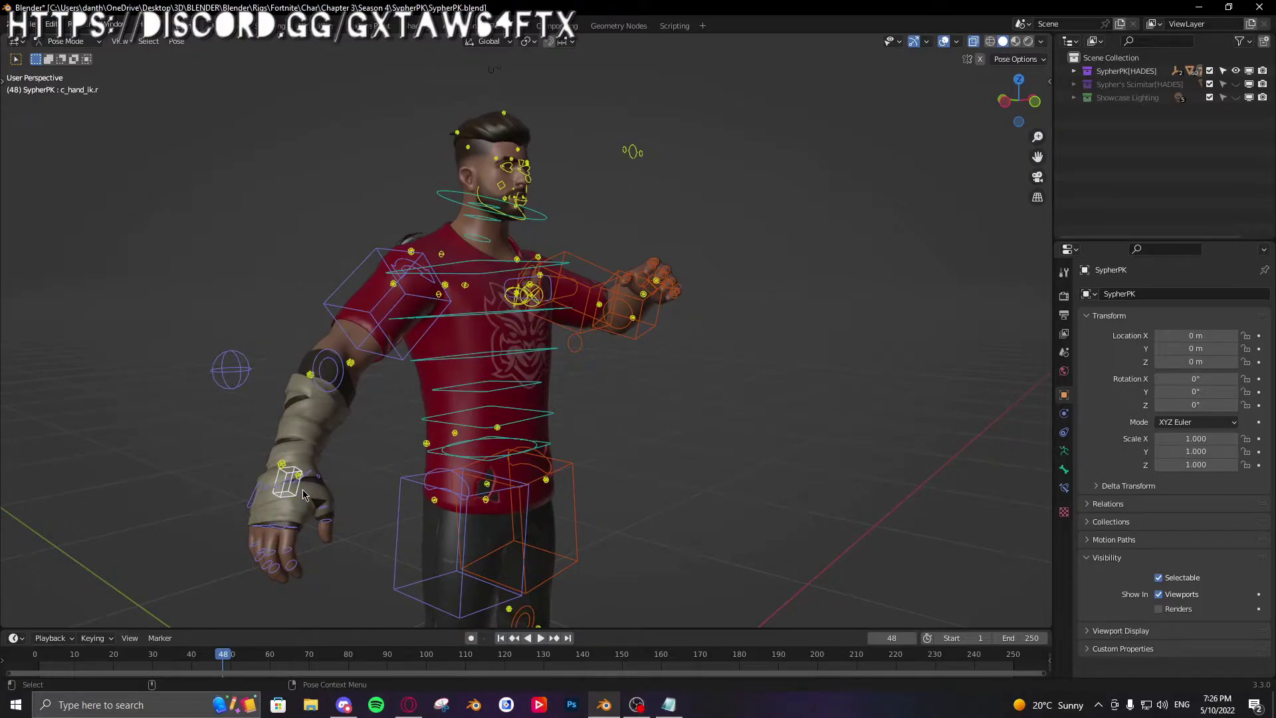
key(KP_Decimal)
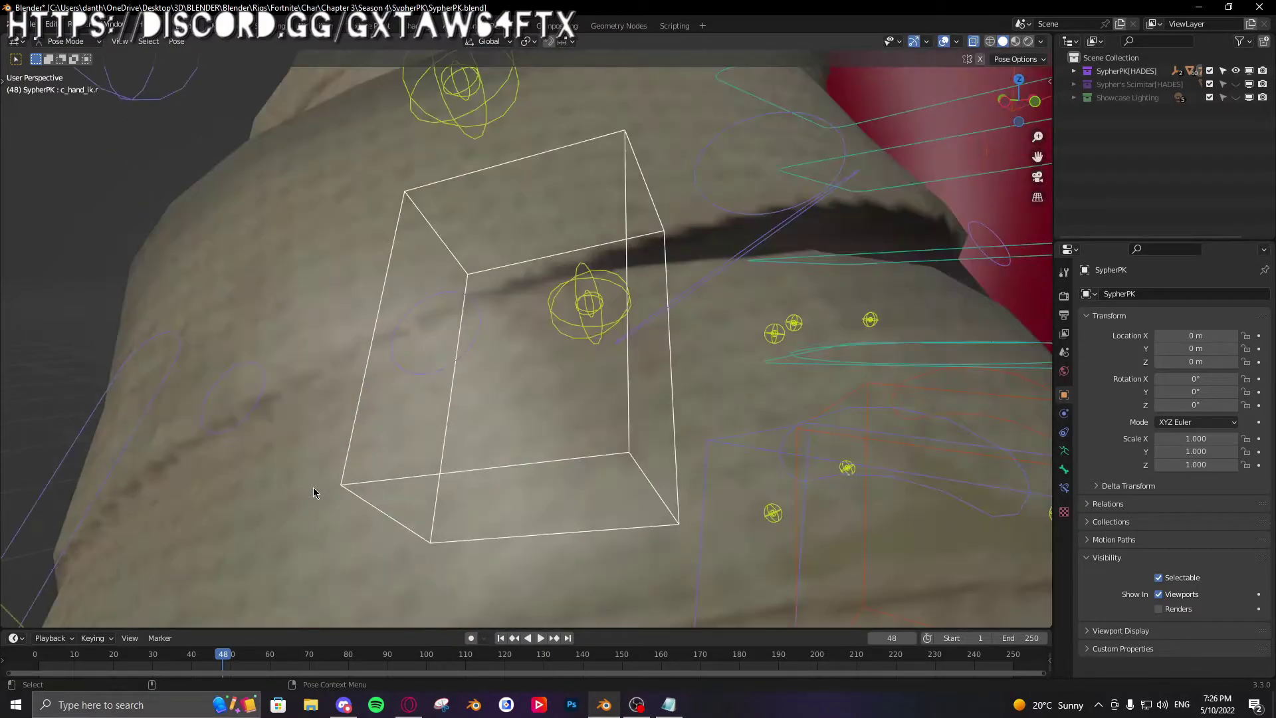
scroll(548, 391, down, 13)
middle_drag(582, 362, 506, 375)
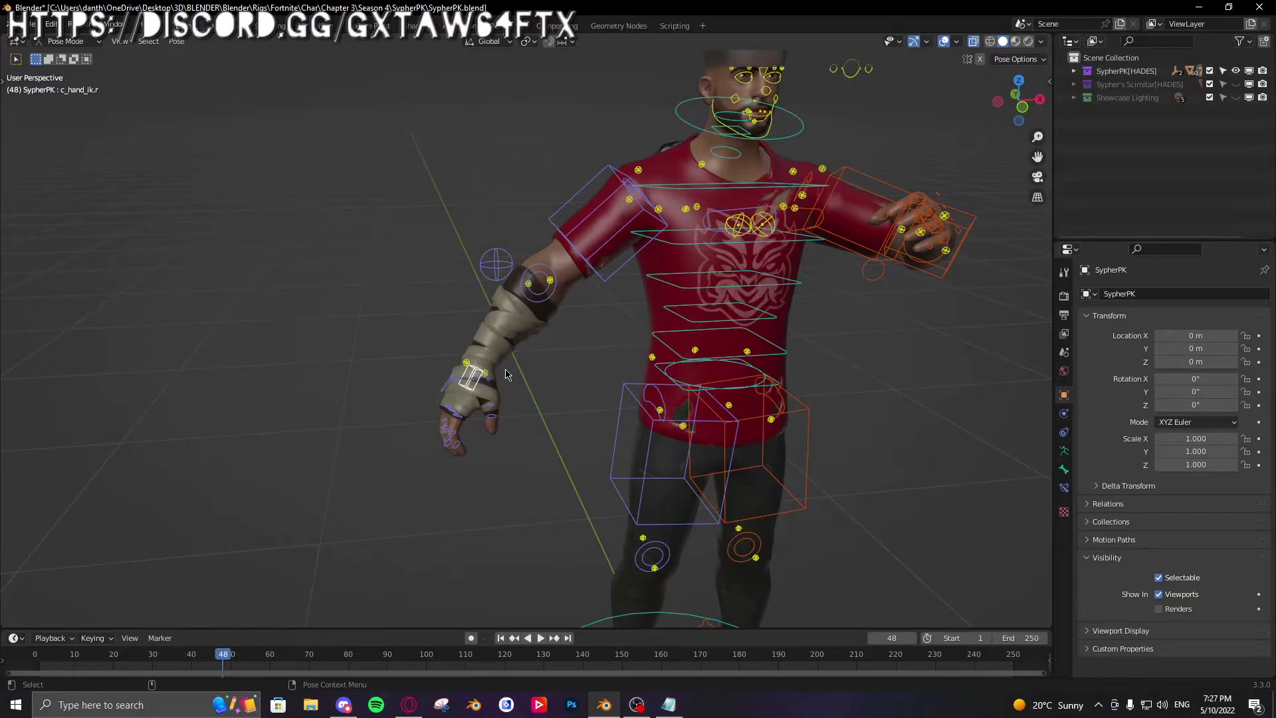
key(g)
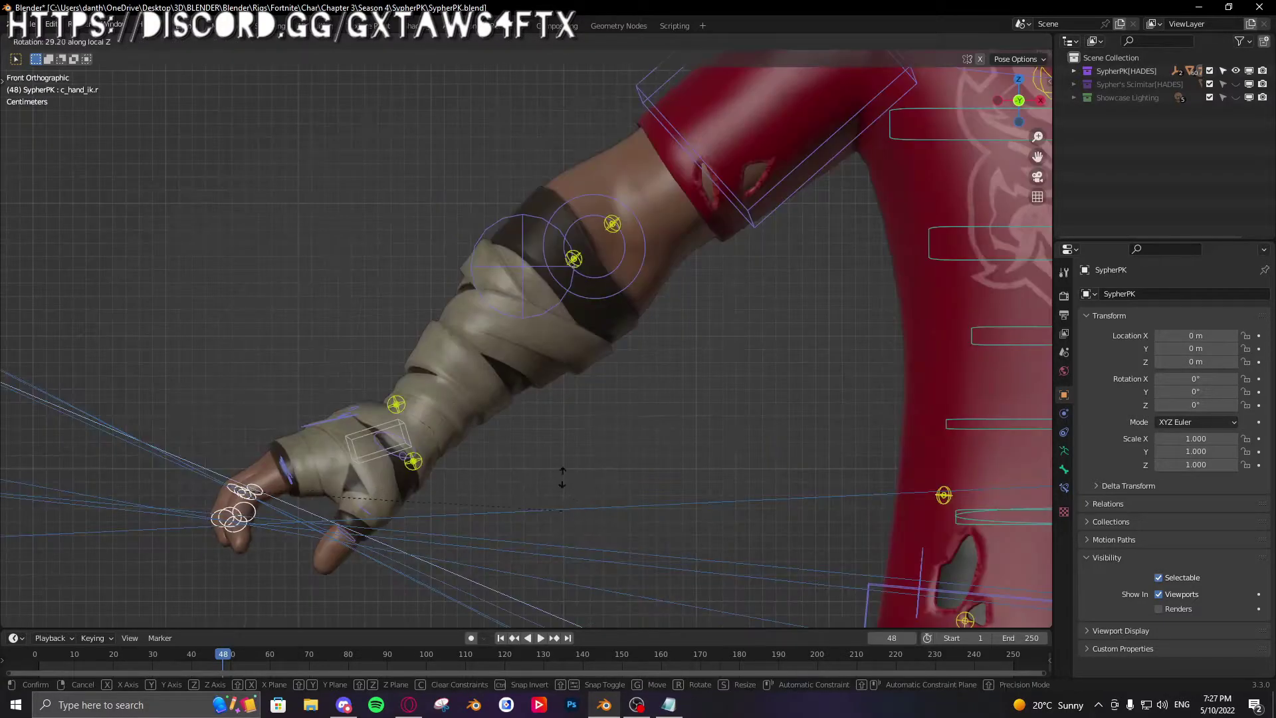
key(x)
key(x)
click(394, 554)
scroll(527, 513, down, 3)
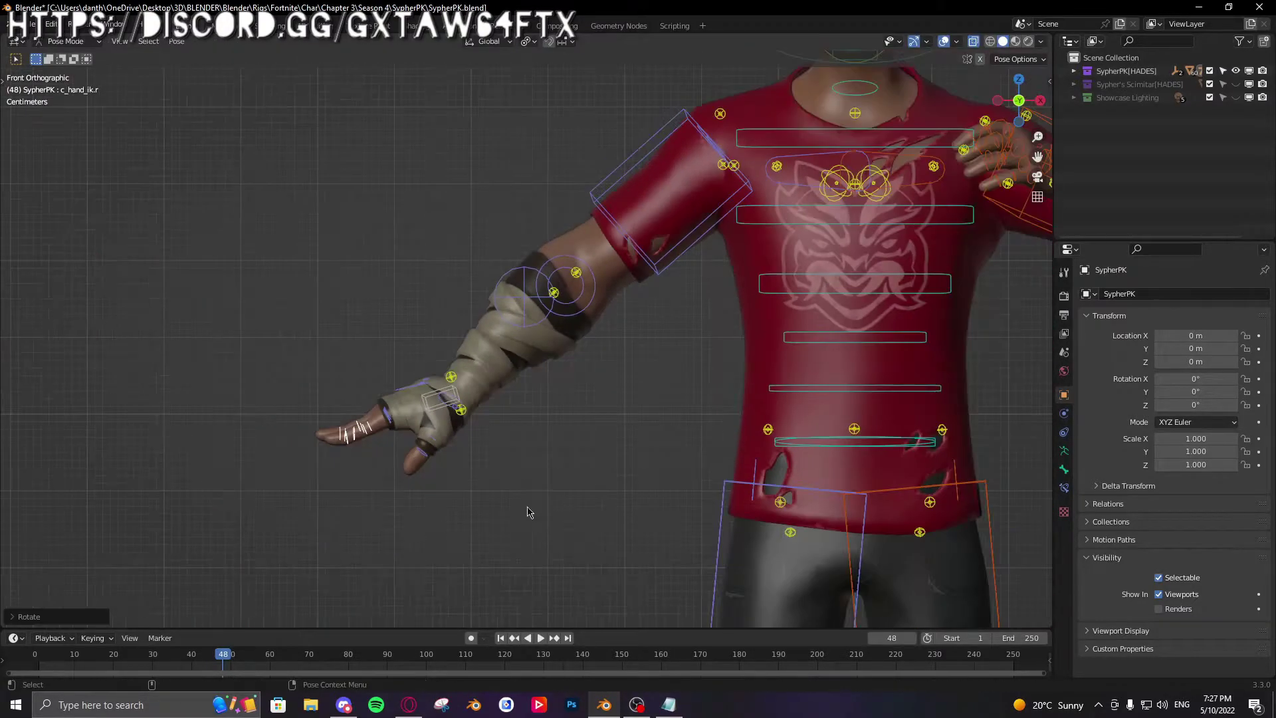
key(r)
key(x)
key(x)
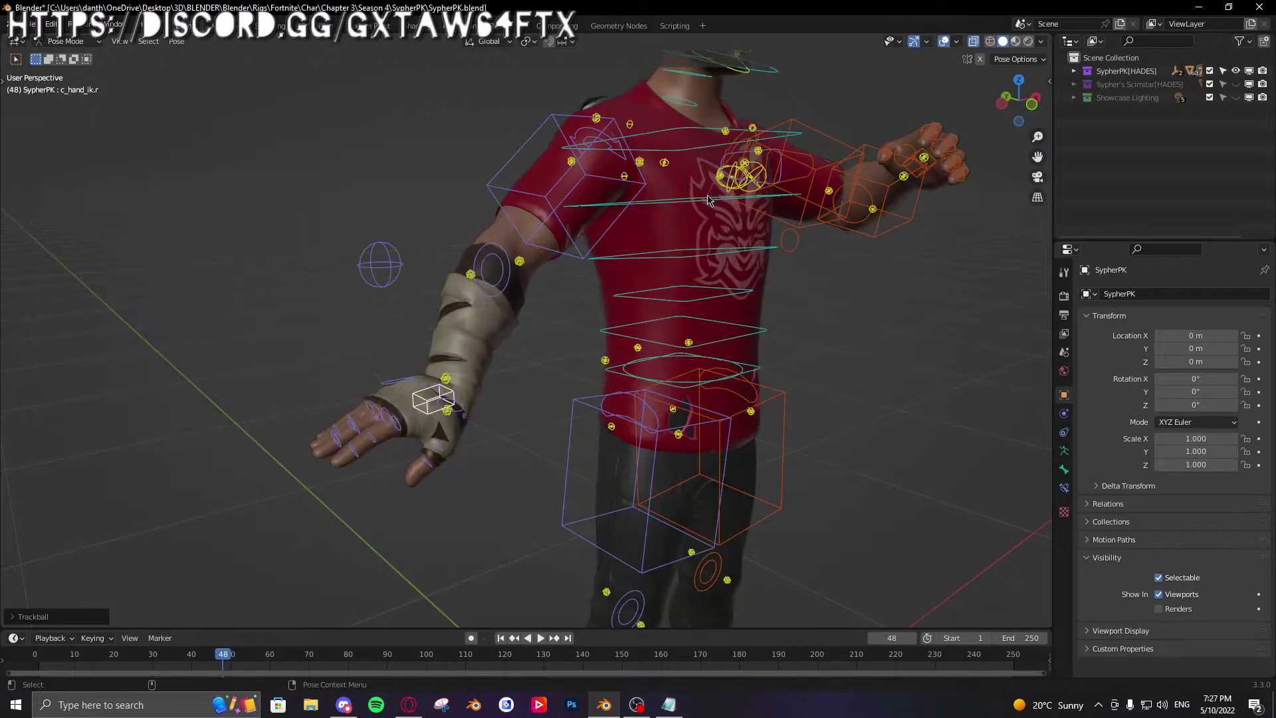
Step: Select the chest control c_spine_04.x and try rotating it to compare how the two arms follow
click(708, 198)
scroll(710, 202, down, 1)
middle_drag(710, 202, 791, 361)
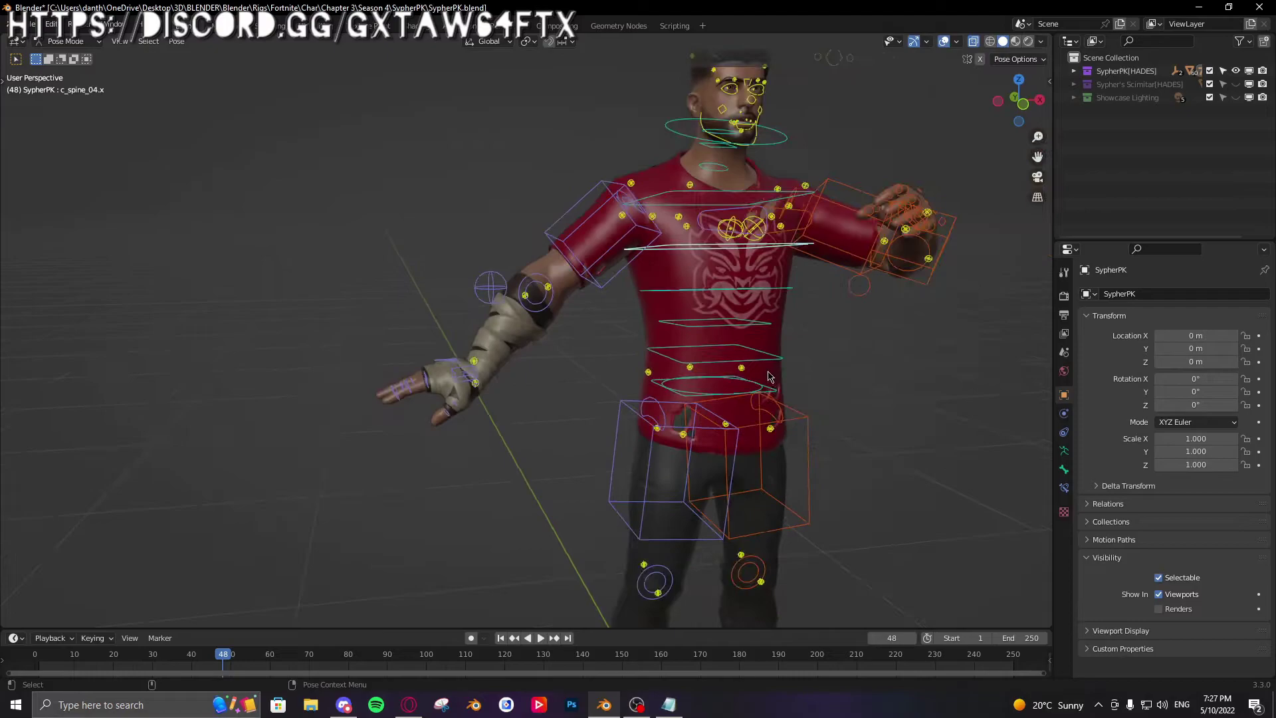
key(r)
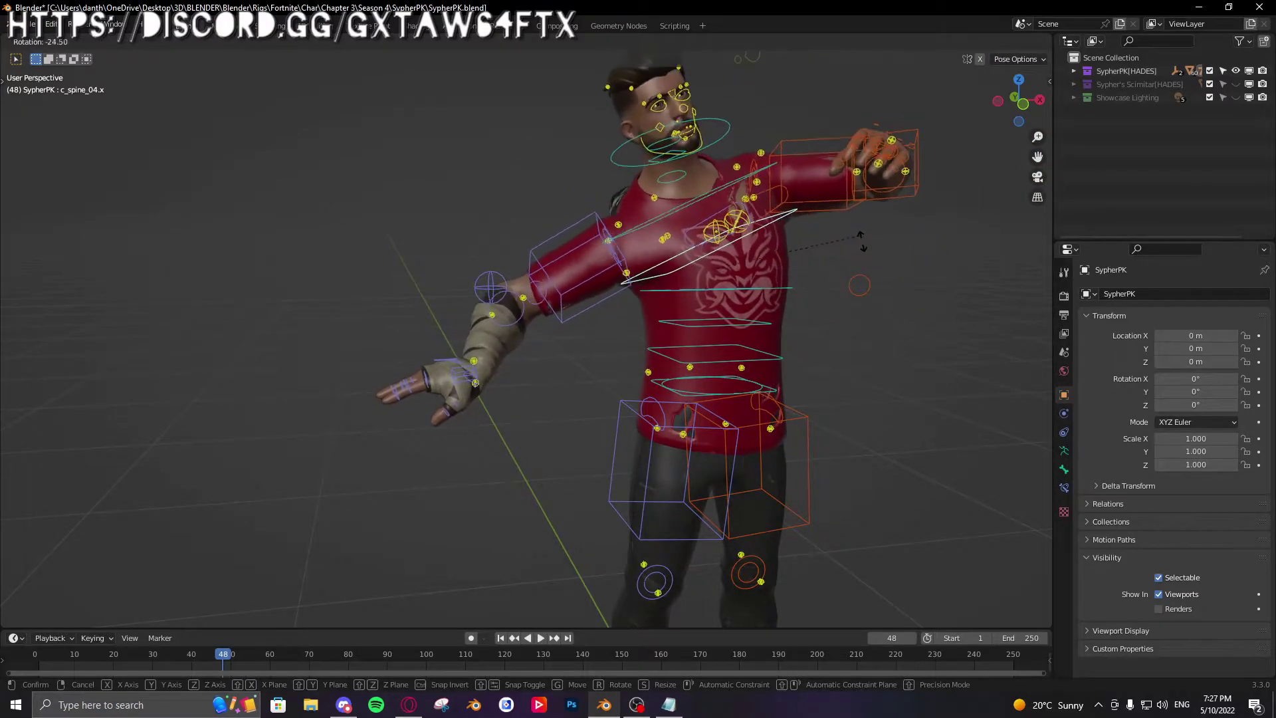
right_click(872, 269)
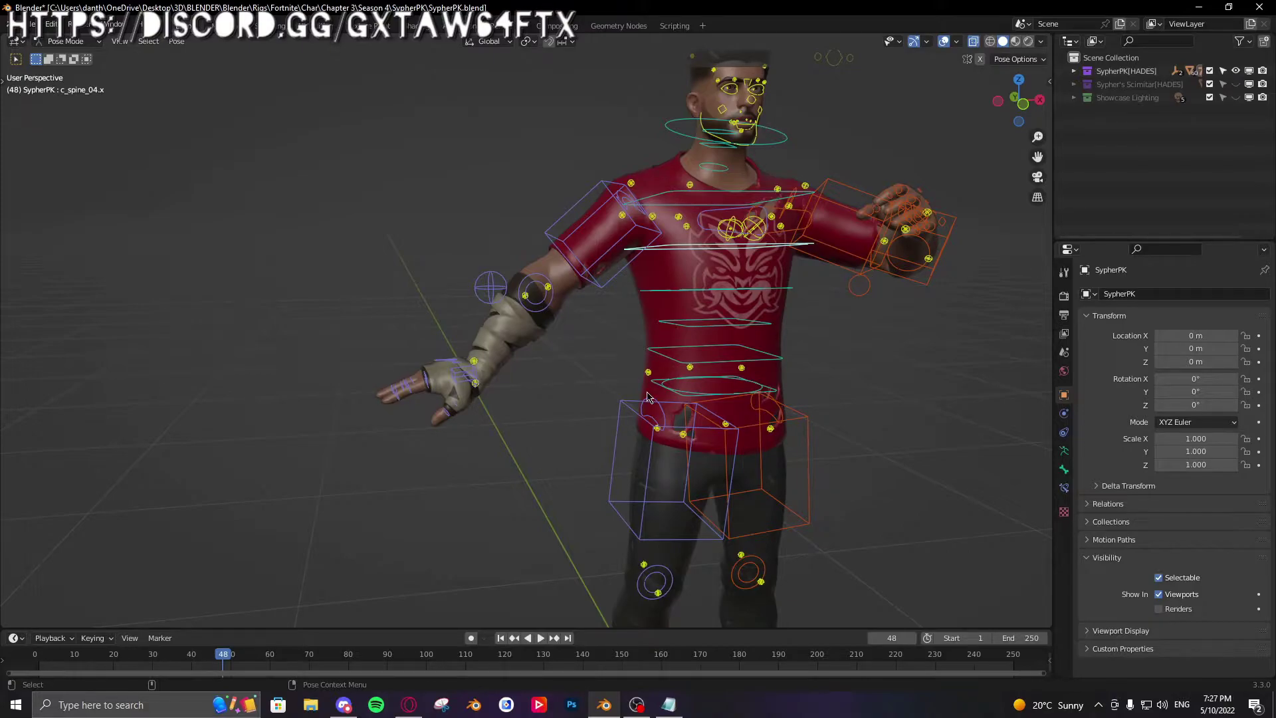
Step: Select every control of the rig and clear its rotation
key(a)
key(alt+r)
scroll(647, 398, down, 2)
scroll(648, 402, up, 3)
middle_drag(647, 397, 664, 406)
Step: Select the left upper arm control c_arm_fk.l and try rotating it
click(802, 271)
scroll(765, 269, down, 3)
key(r)
right_click(577, 304)
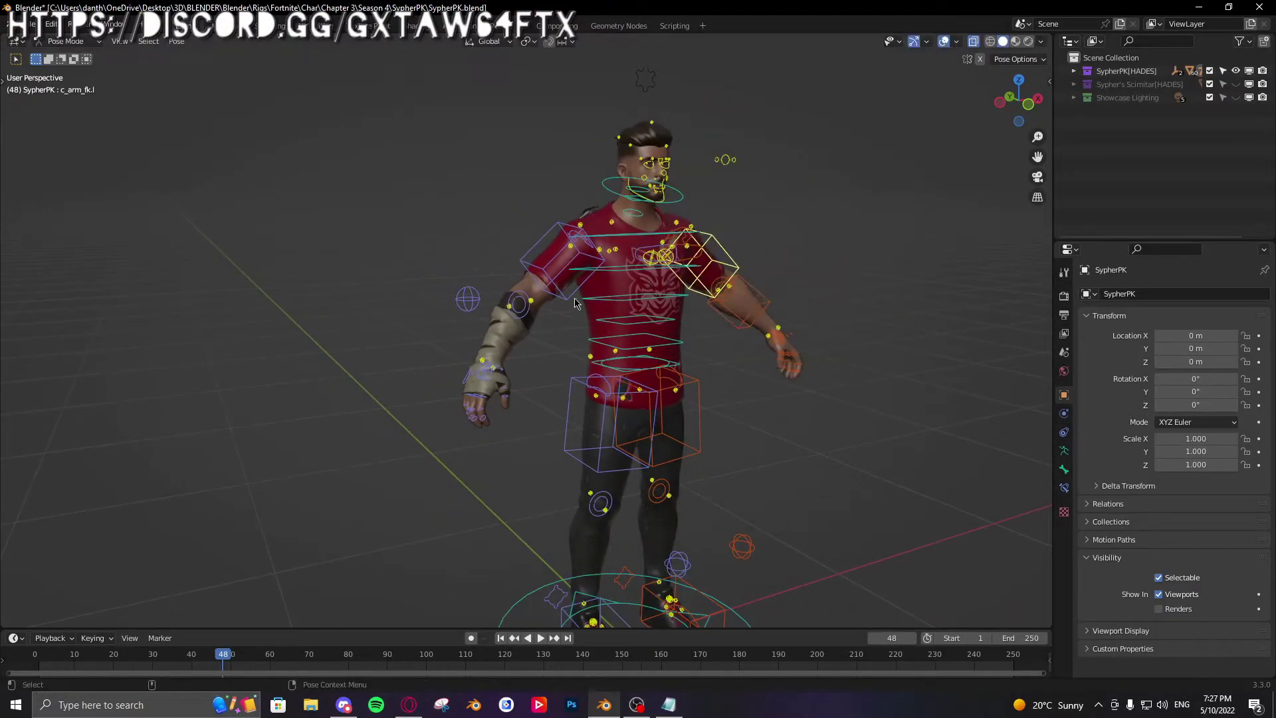
Step: Select the right hand control c_hand_ik.r and try moving it from two viewing angles
click(479, 381)
key(g)
right_click(547, 349)
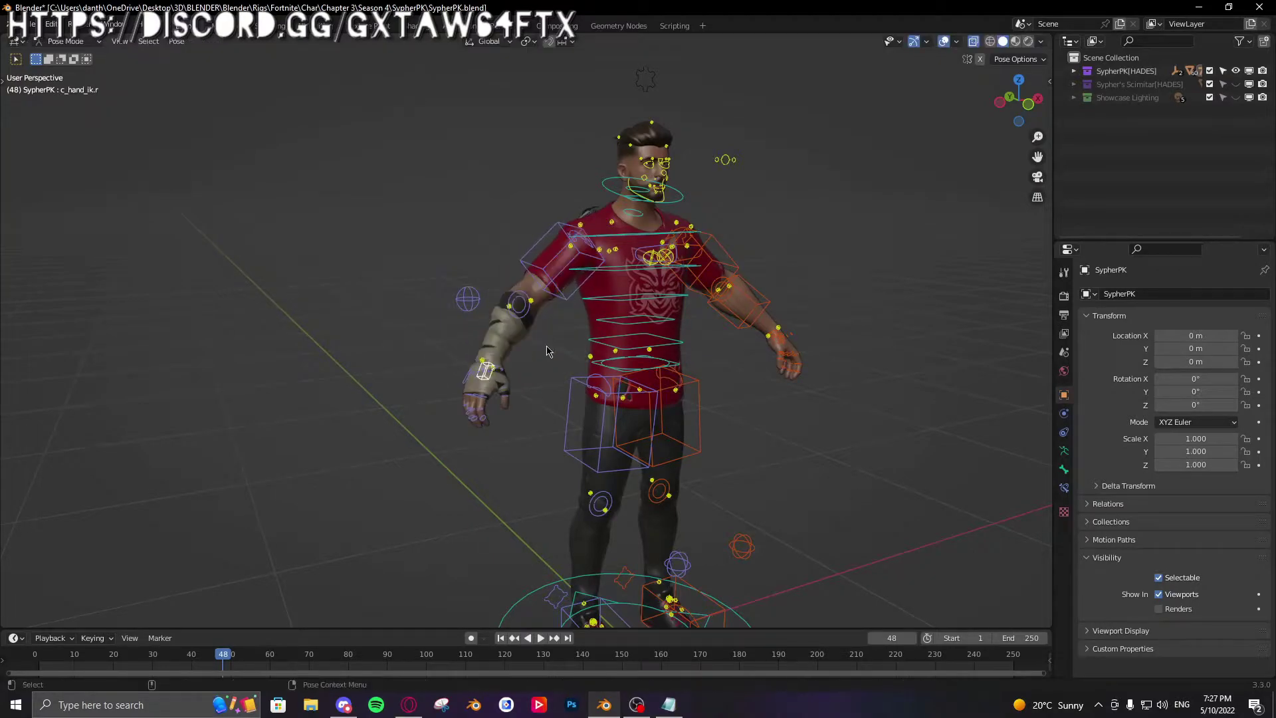
middle_drag(547, 349, 553, 403)
scroll(553, 403, up, 2)
key(g)
right_click(485, 406)
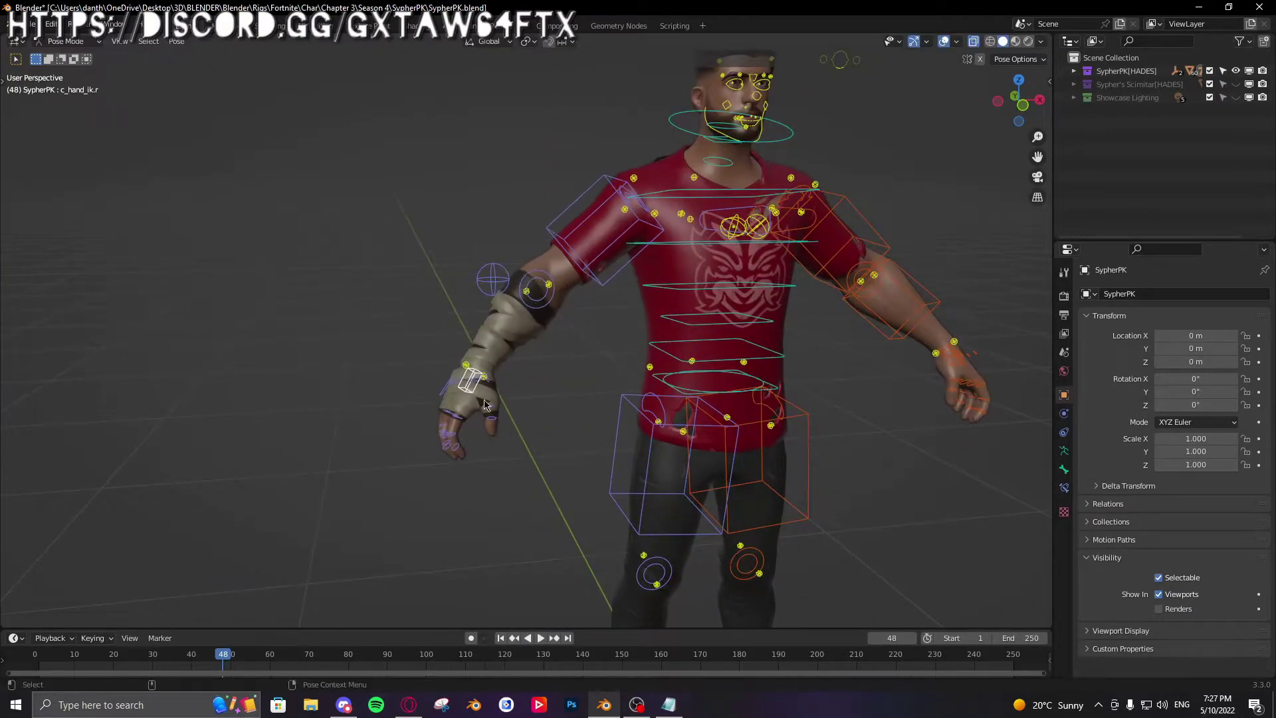
Step: Move c_hand_ik.r to bend the right arm in front of the torso, and rotate the hand with a free trackball rotation
key(g)
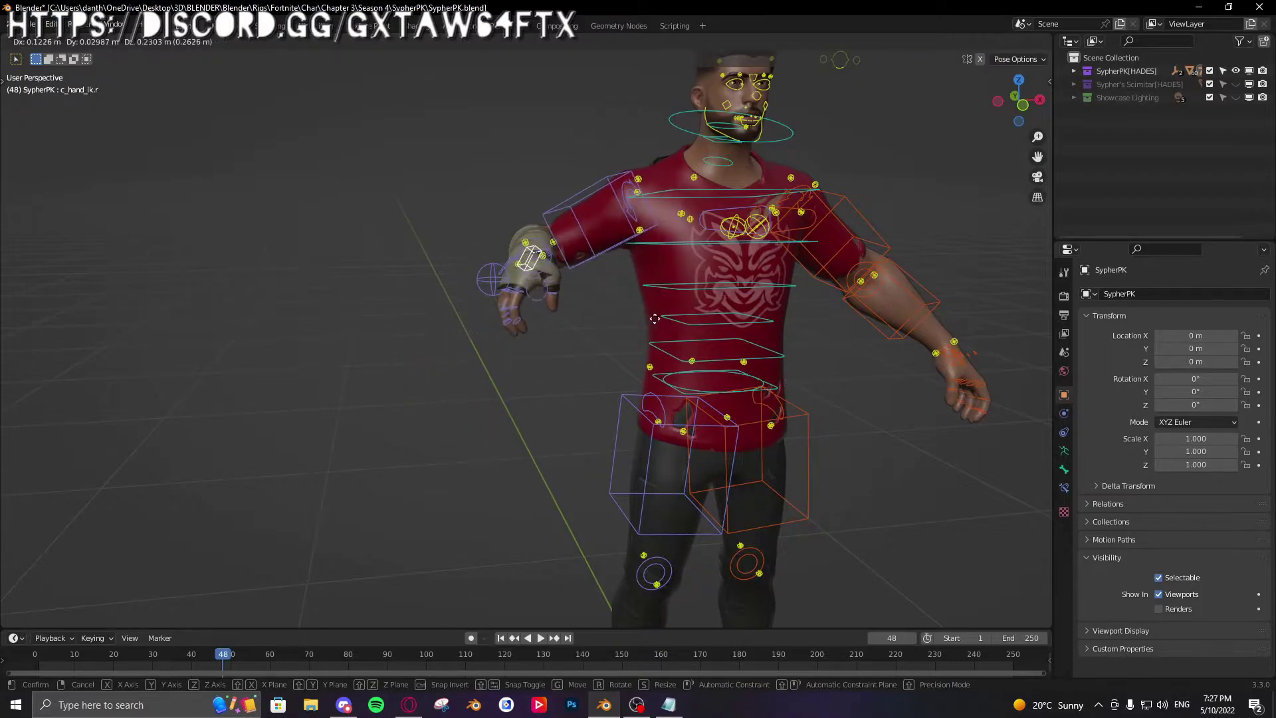
click(712, 341)
middle_drag(712, 341, 672, 370)
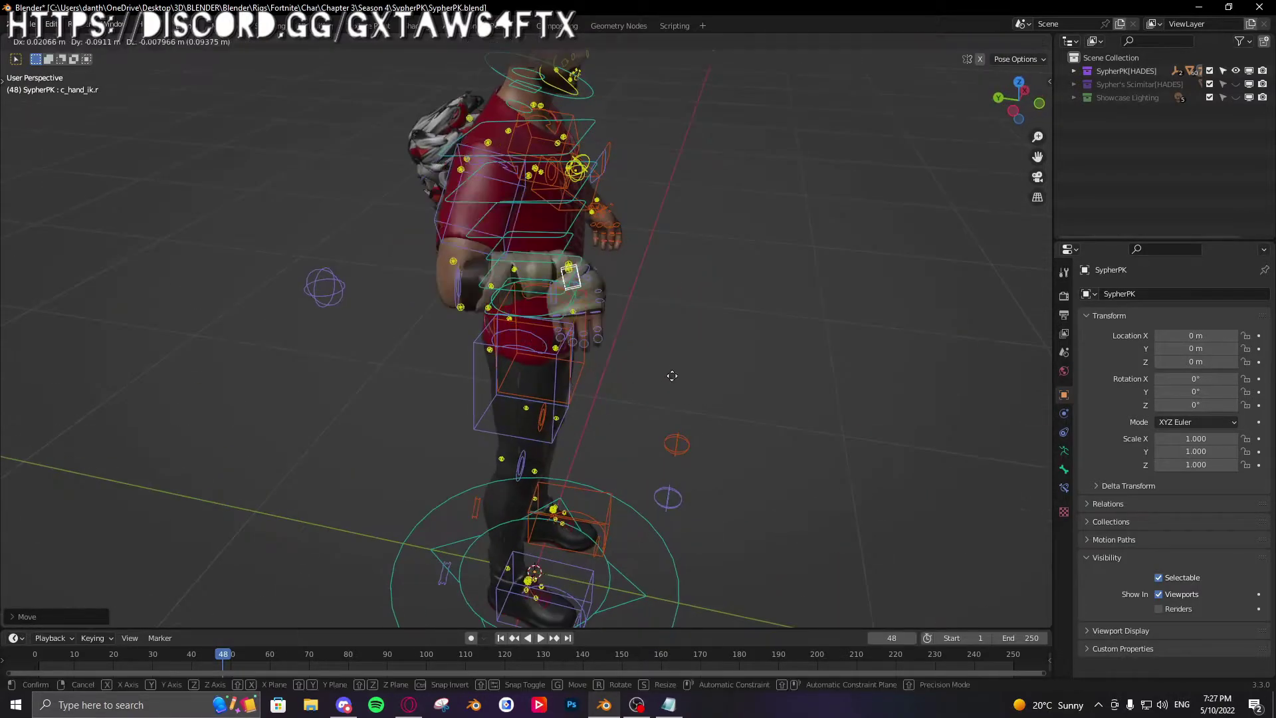
key(r)
click(705, 177)
key(r)
key(r)
click(694, 202)
Step: Try one more move of c_hand_ik.r, then clear its rotation and location
middle_drag(695, 203, 574, 211)
key(g)
right_click(658, 216)
key(alt+r)
key(alt+g)
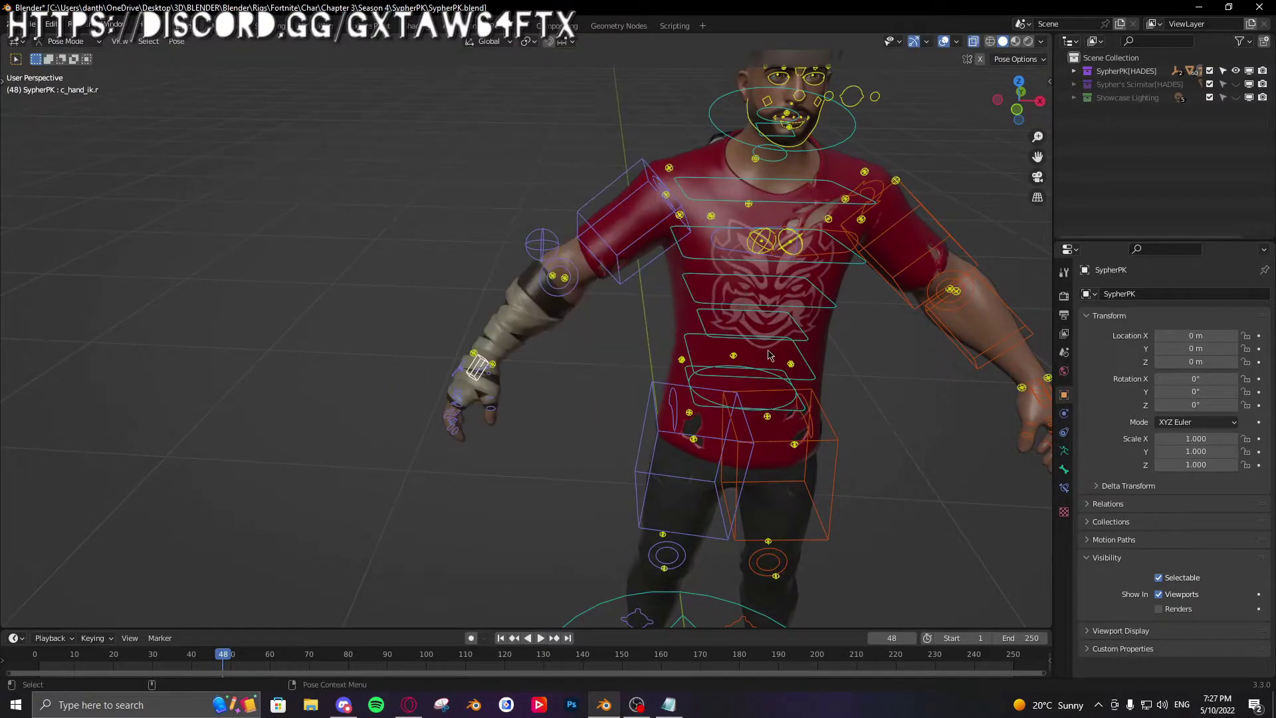
Step: Set the left arm's IK-FK Switch to 0.000 and show the transform values and properties of c_hand_fk.l
scroll(772, 356, down, 1)
shift+middle_drag(772, 357, 592, 393)
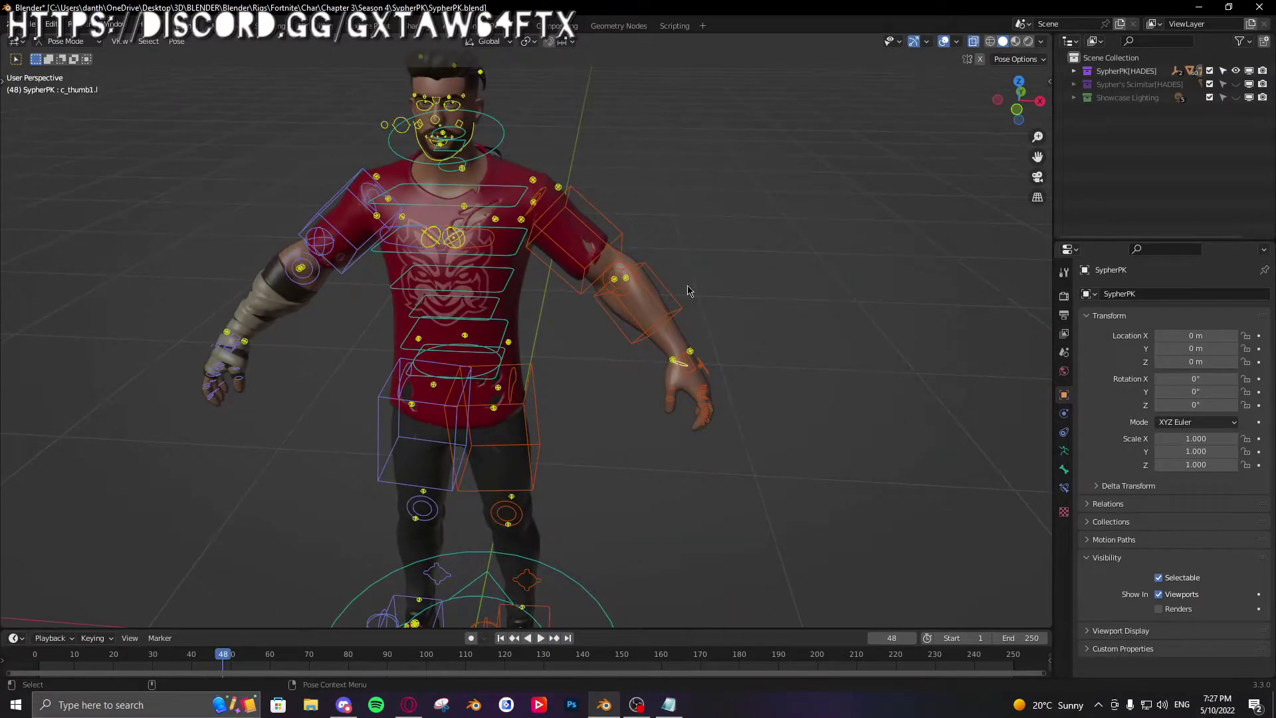
click(690, 369)
key(n)
middle_drag(668, 323, 634, 297)
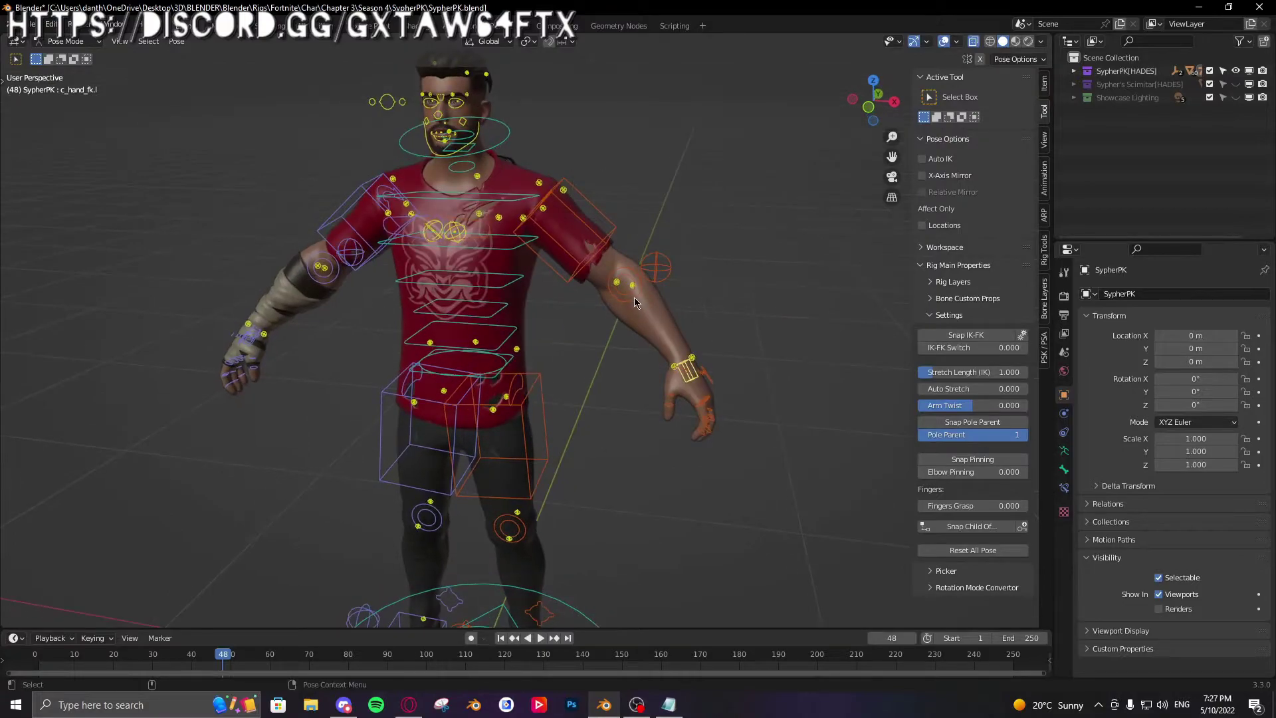
click(1045, 84)
Step: Select the left hand control c_hand_ik.l and try moving it
scroll(755, 422, up, 6)
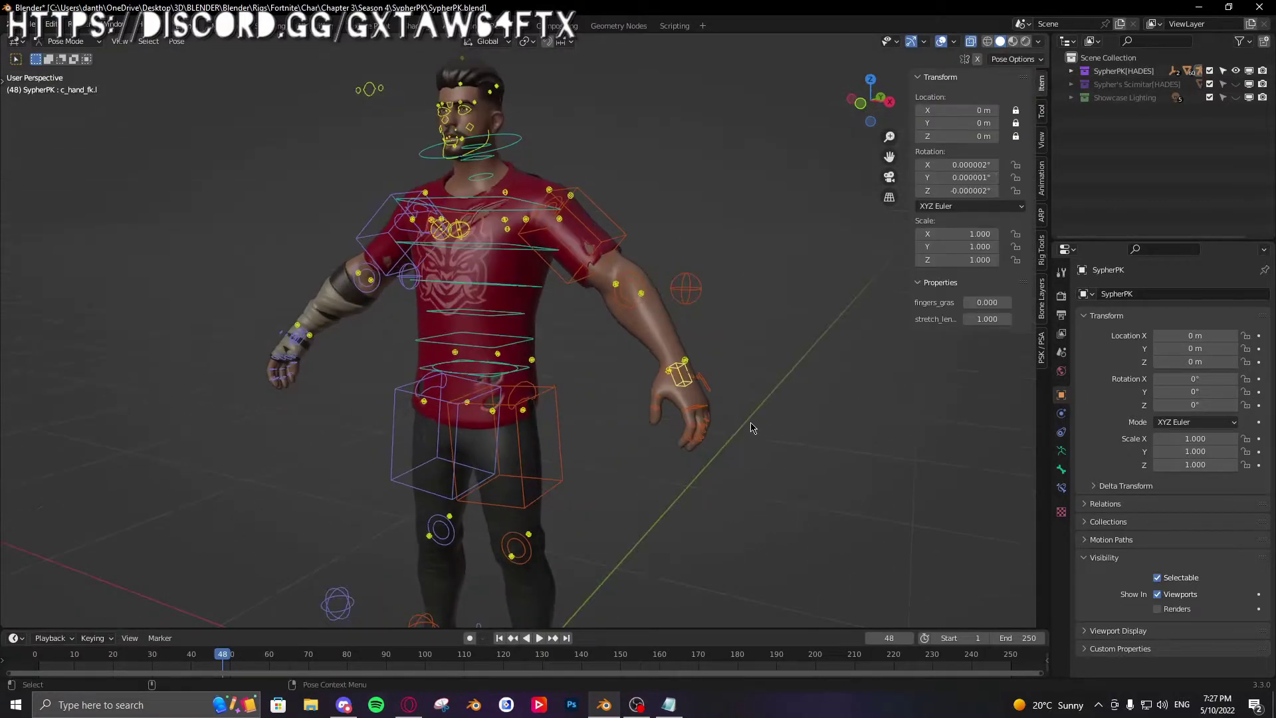
key(g)
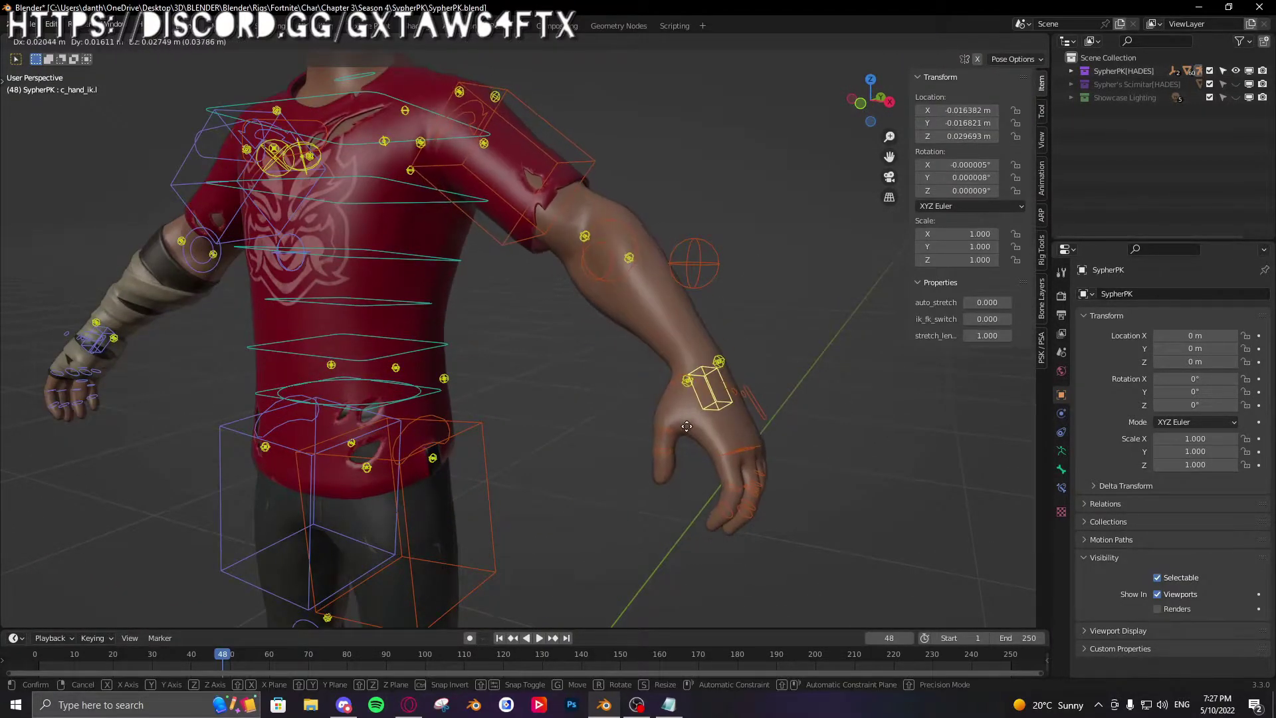
right_click(723, 426)
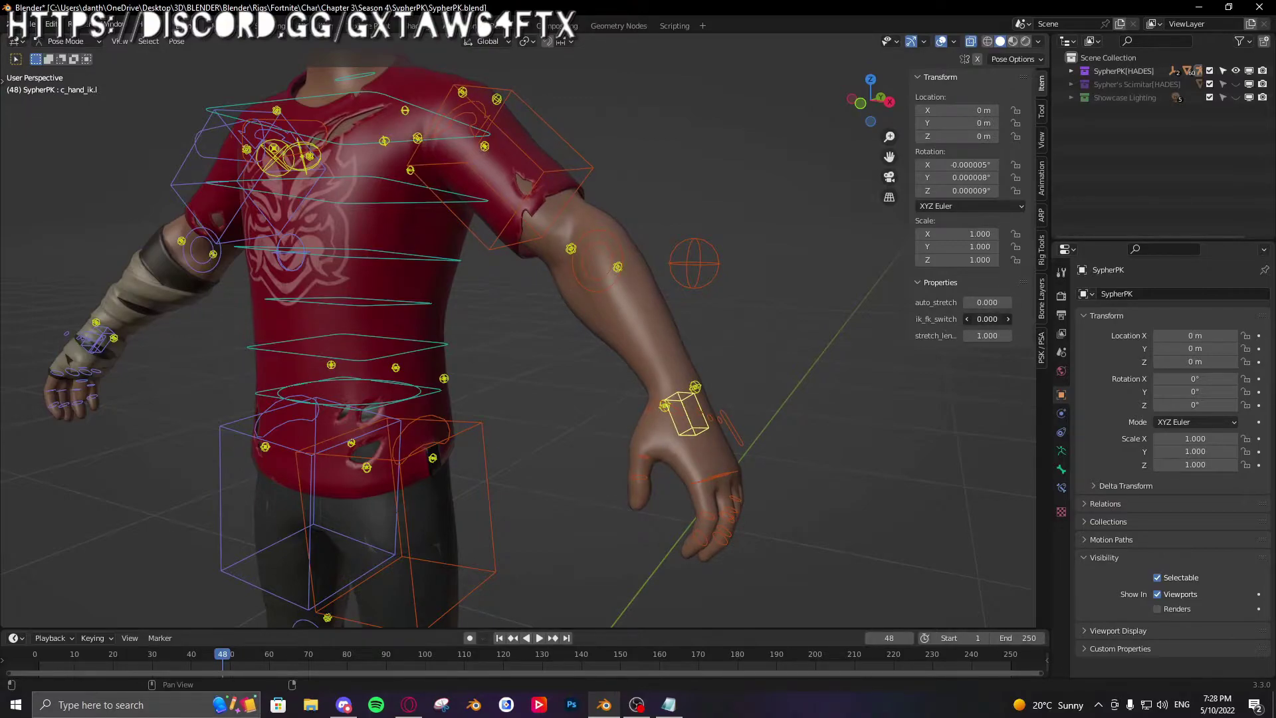
Step: Switch the left arm to FK with the ik_fk_switch property of c_hand_ik.l and try rotating c_arm_fk.l
drag(987, 319, 1030, 319)
scroll(652, 425, down, 2)
click(577, 239)
middle_drag(579, 266, 650, 297)
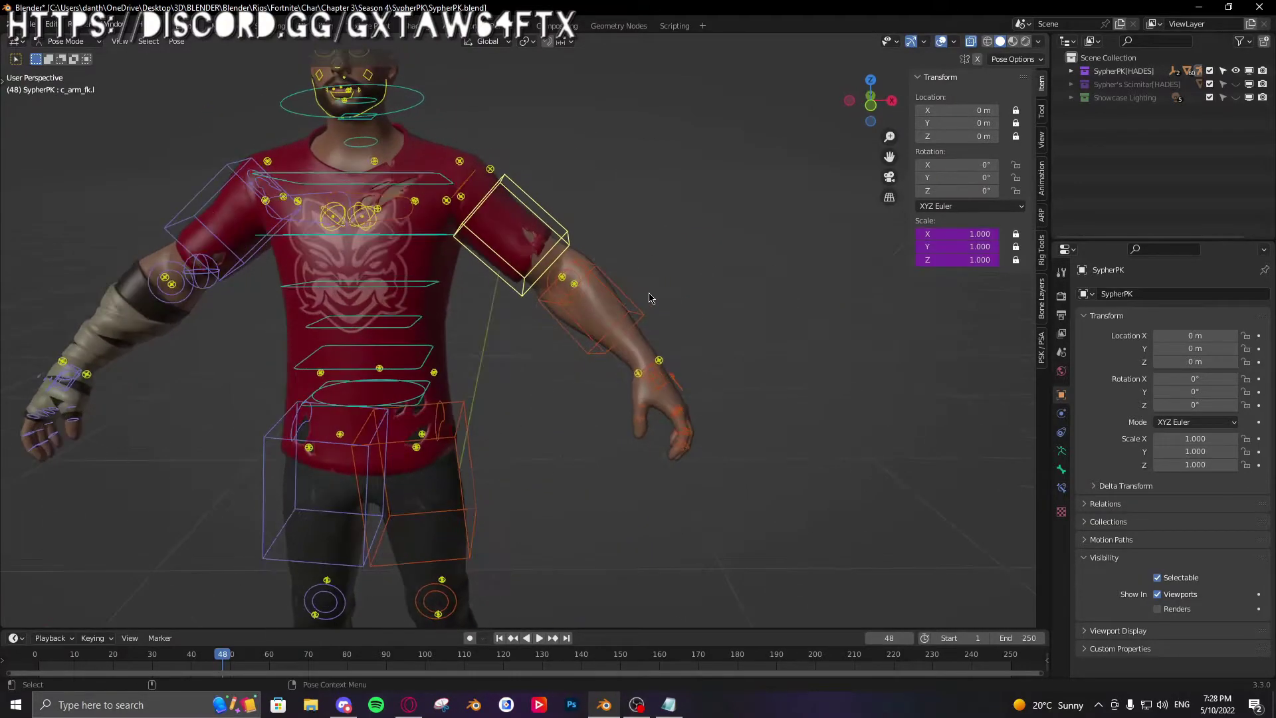
key(r)
right_click(640, 393)
Step: Return the left arm to IK and select the hand control c_hand_fk.l
middle_drag(641, 393, 585, 389)
click(643, 387)
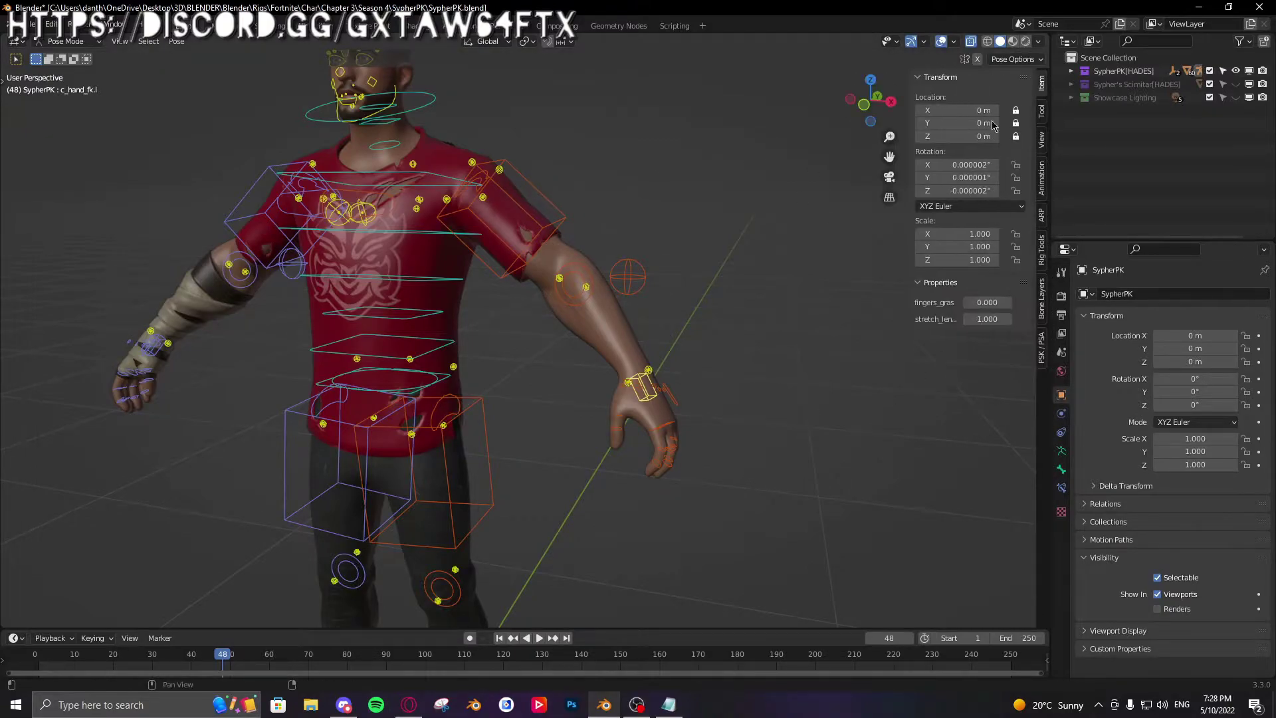
scroll(664, 261, down, 2)
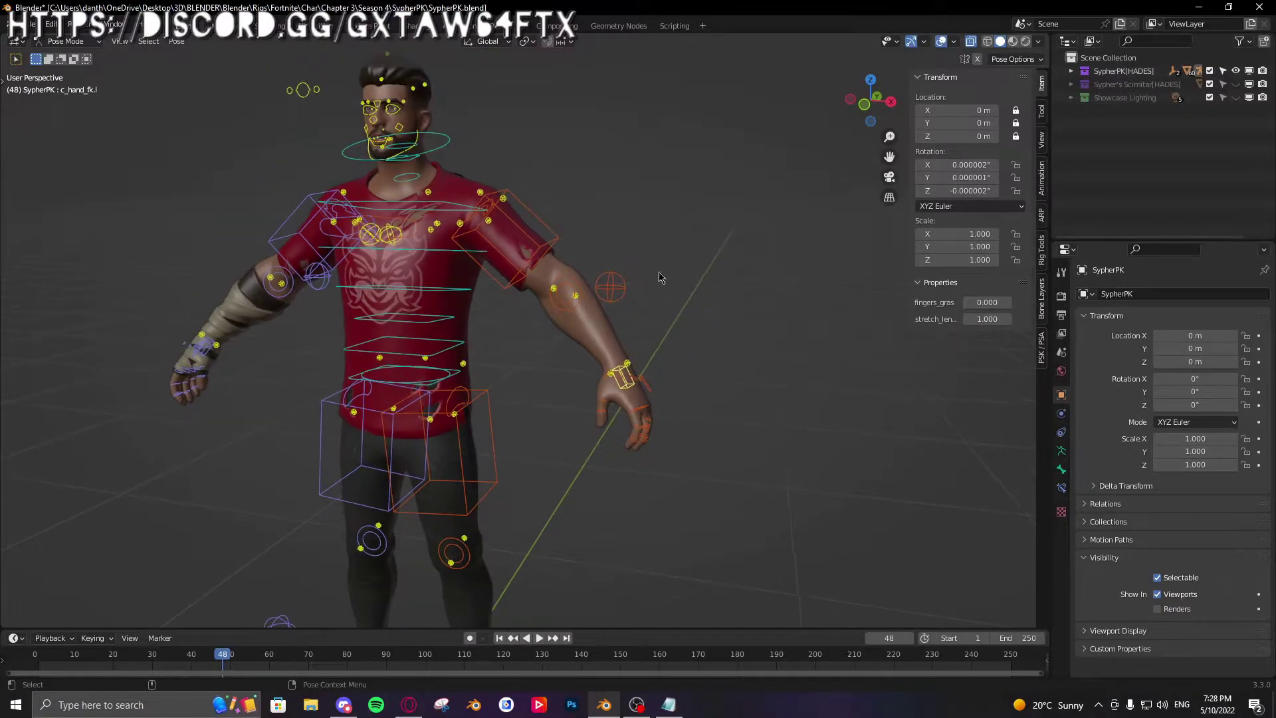
Step: Hide the sidebar and select the elbow pole controls c_arms_pole.r and c_arms_pole.l in turn to examine their placement behind the arms
middle_drag(452, 338, 584, 410)
scroll(518, 360, down, 2)
key(n)
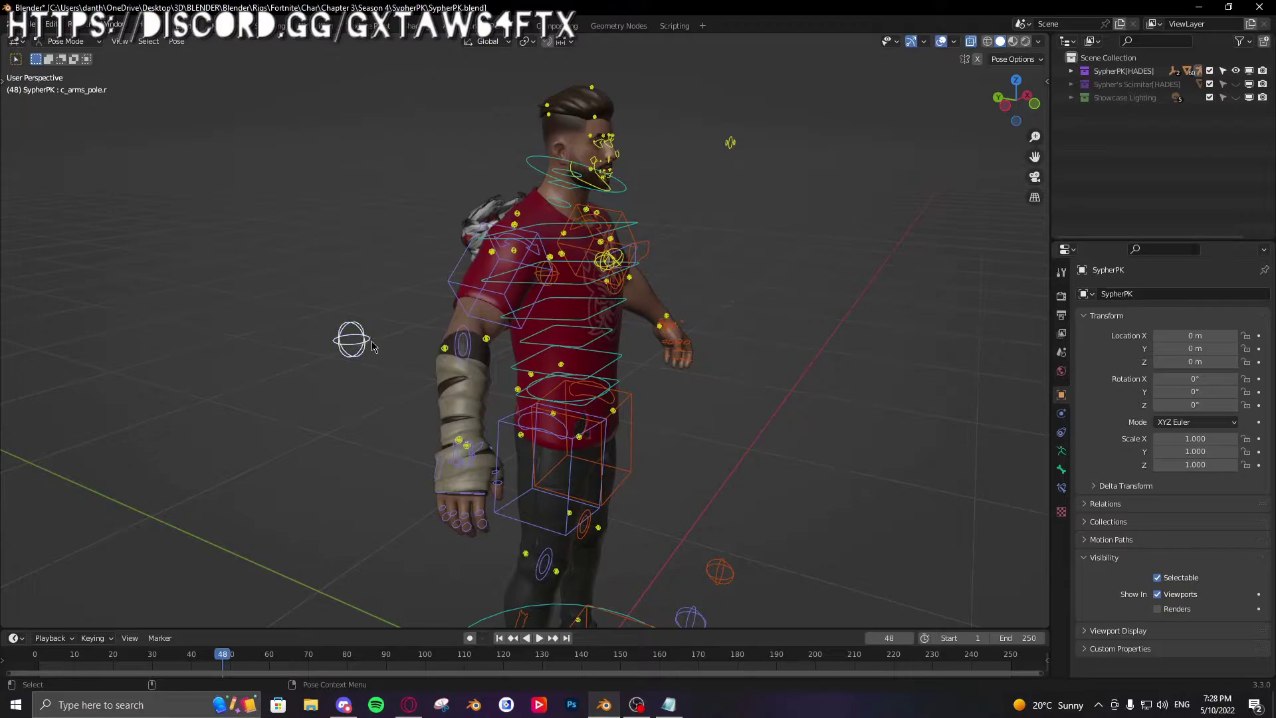
middle_drag(372, 346, 446, 319)
drag(450, 265, 530, 451)
middle_drag(455, 291, 472, 286)
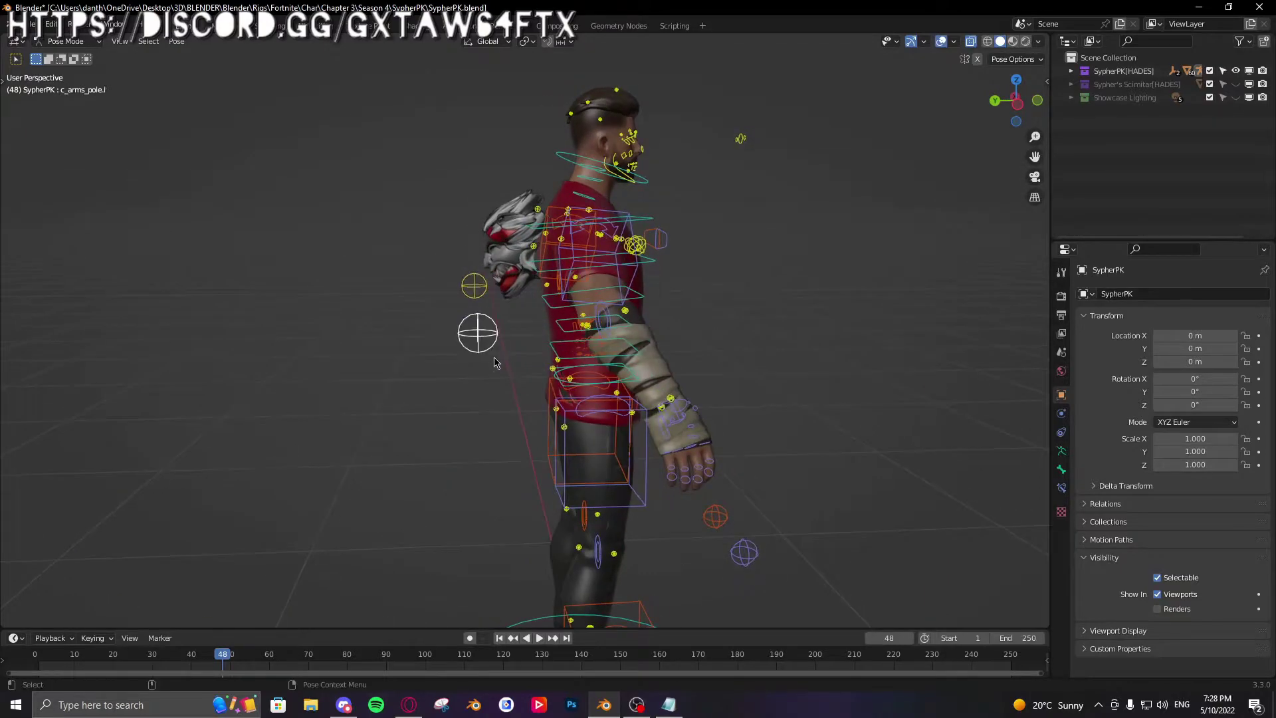
middle_drag(475, 334, 437, 328)
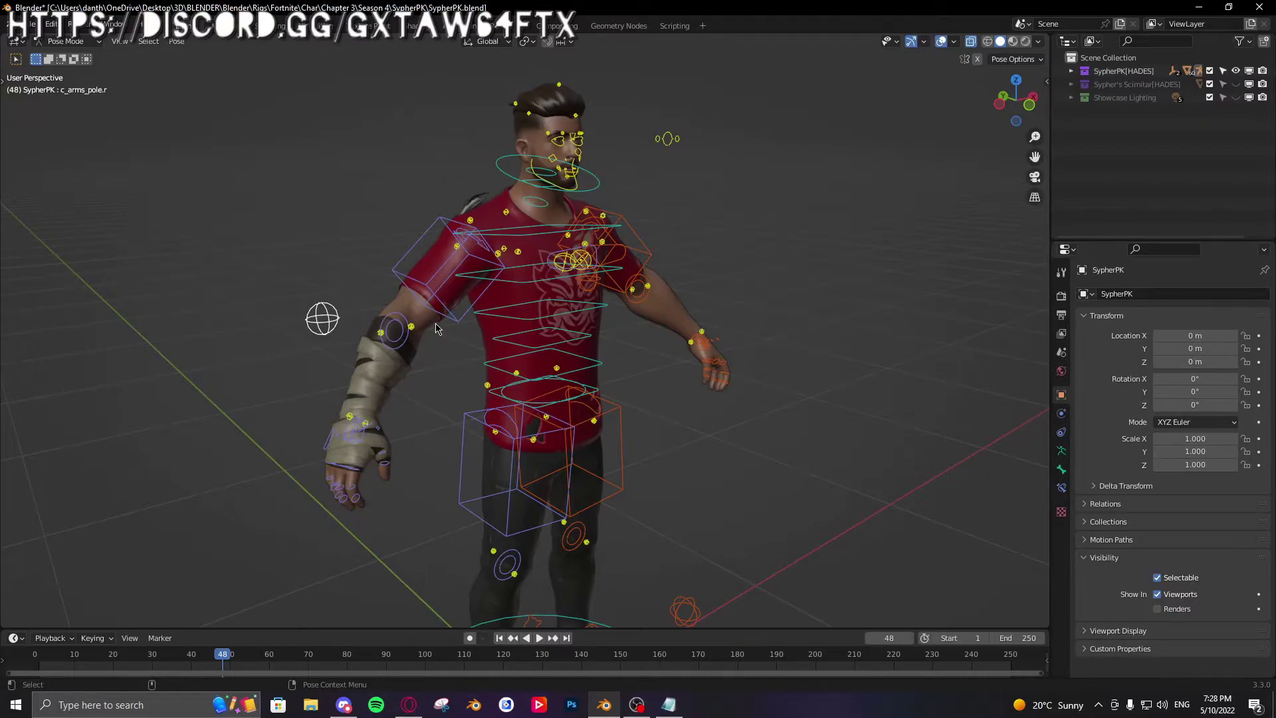
middle_drag(436, 328, 503, 347)
middle_drag(577, 482, 533, 488)
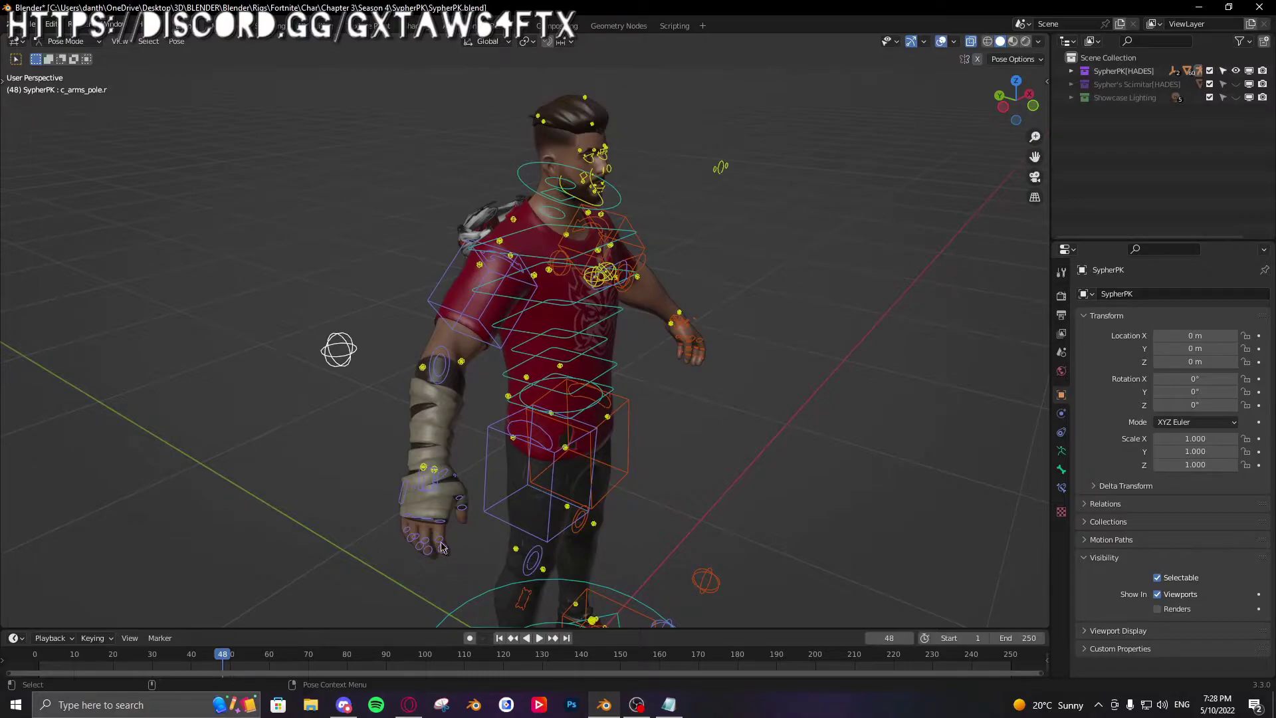
Step: Move the right hand control c_hand_ik.r toward the torso so the right elbow bends
middle_drag(380, 407, 361, 437)
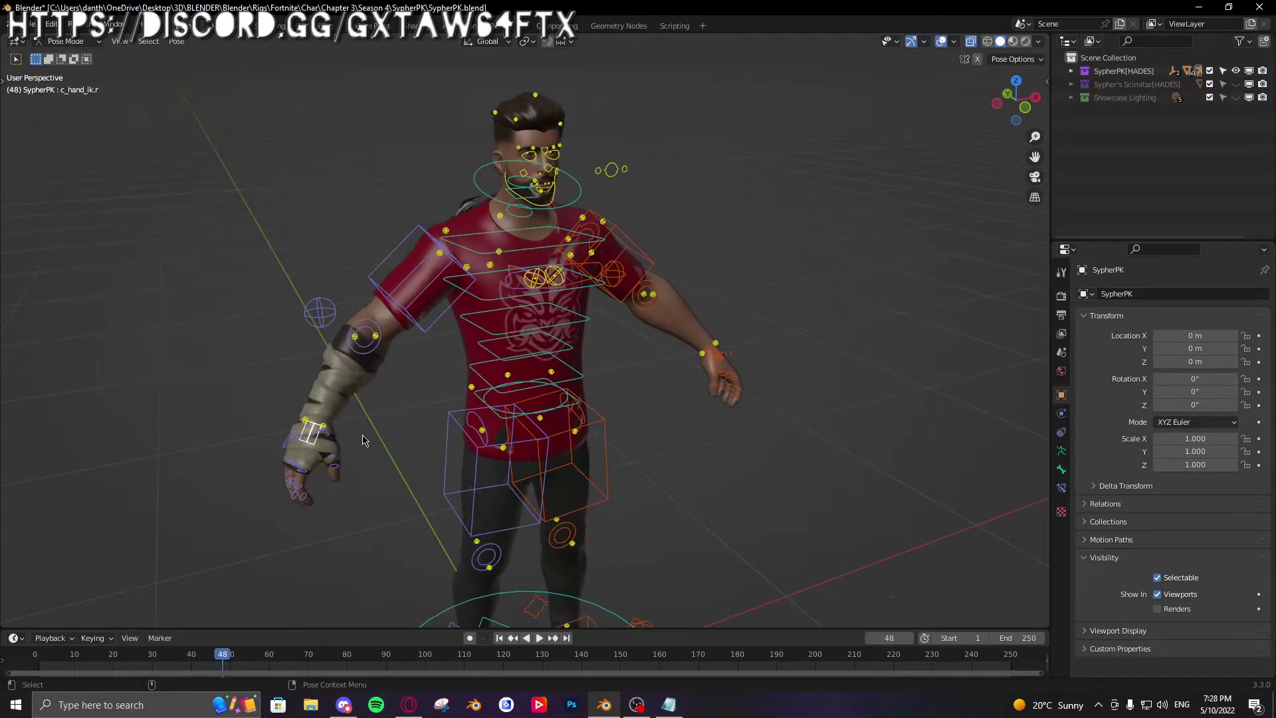
key(g)
click(463, 355)
middle_drag(472, 359, 646, 376)
middle_drag(578, 409, 562, 409)
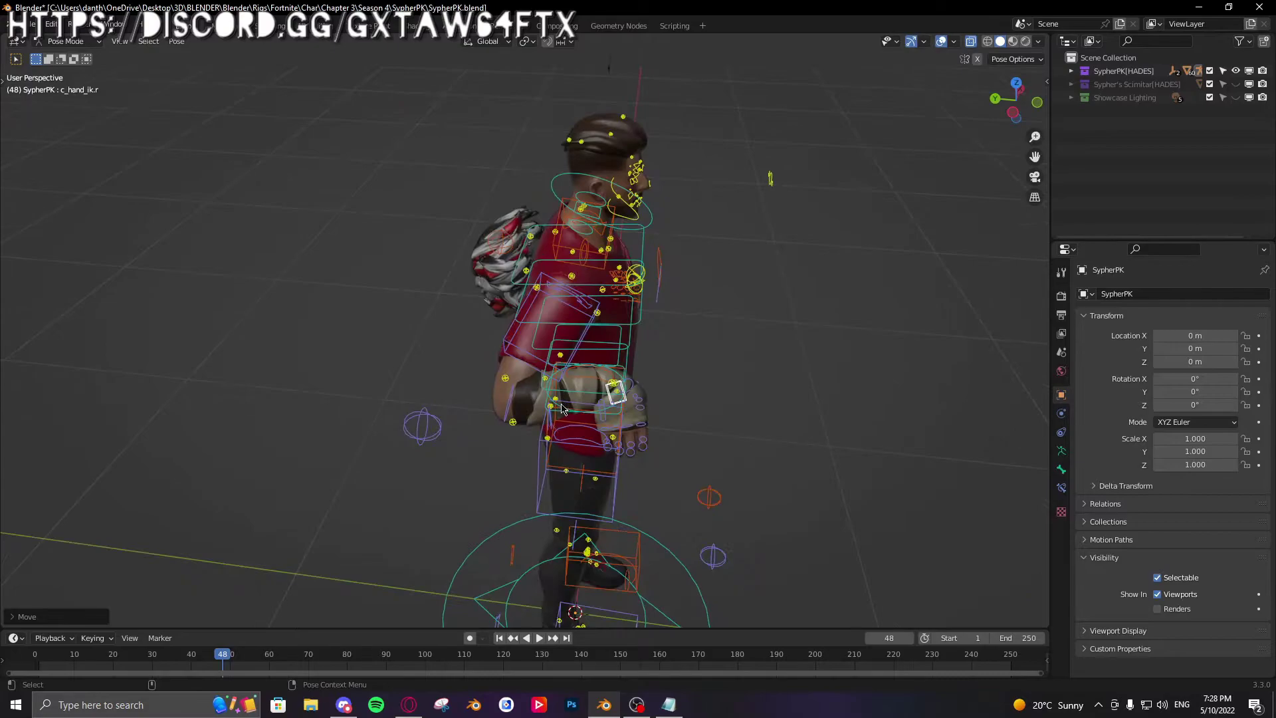
Step: Try aiming the bent right elbow by moving c_arms_pole.r to several positions, and clear the pole's location
click(420, 443)
middle_drag(421, 442, 408, 331)
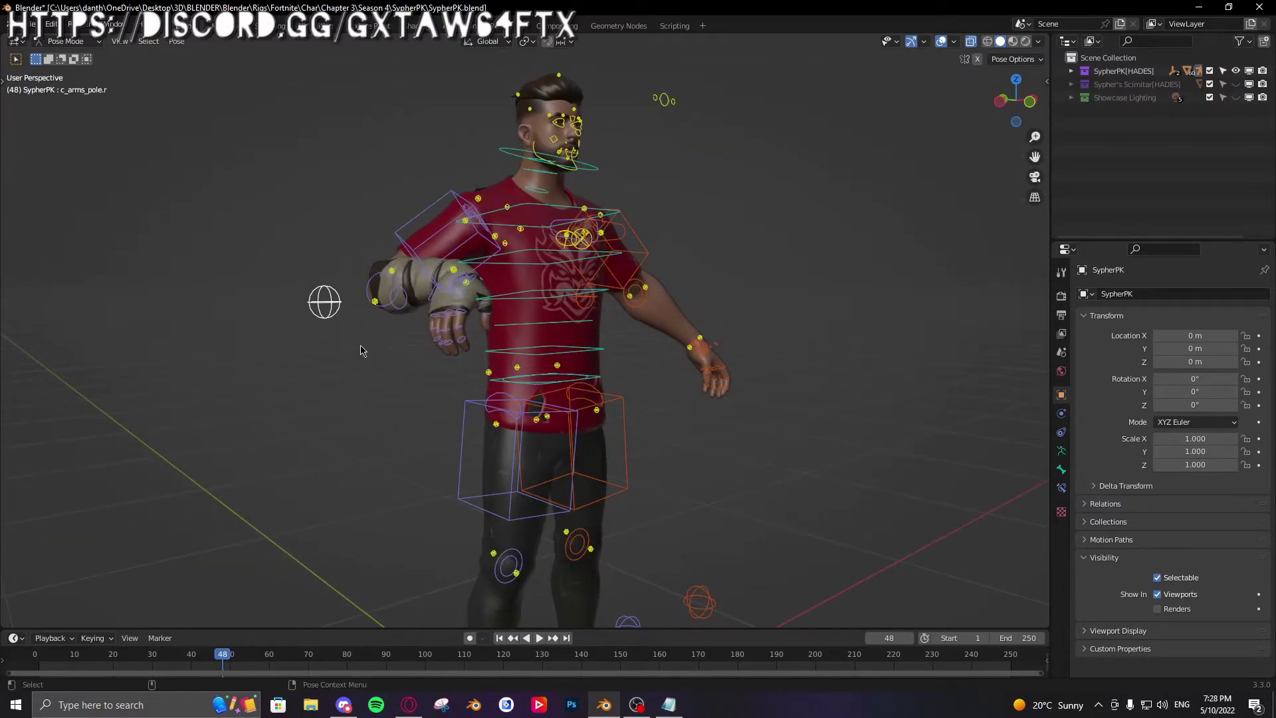
key(g)
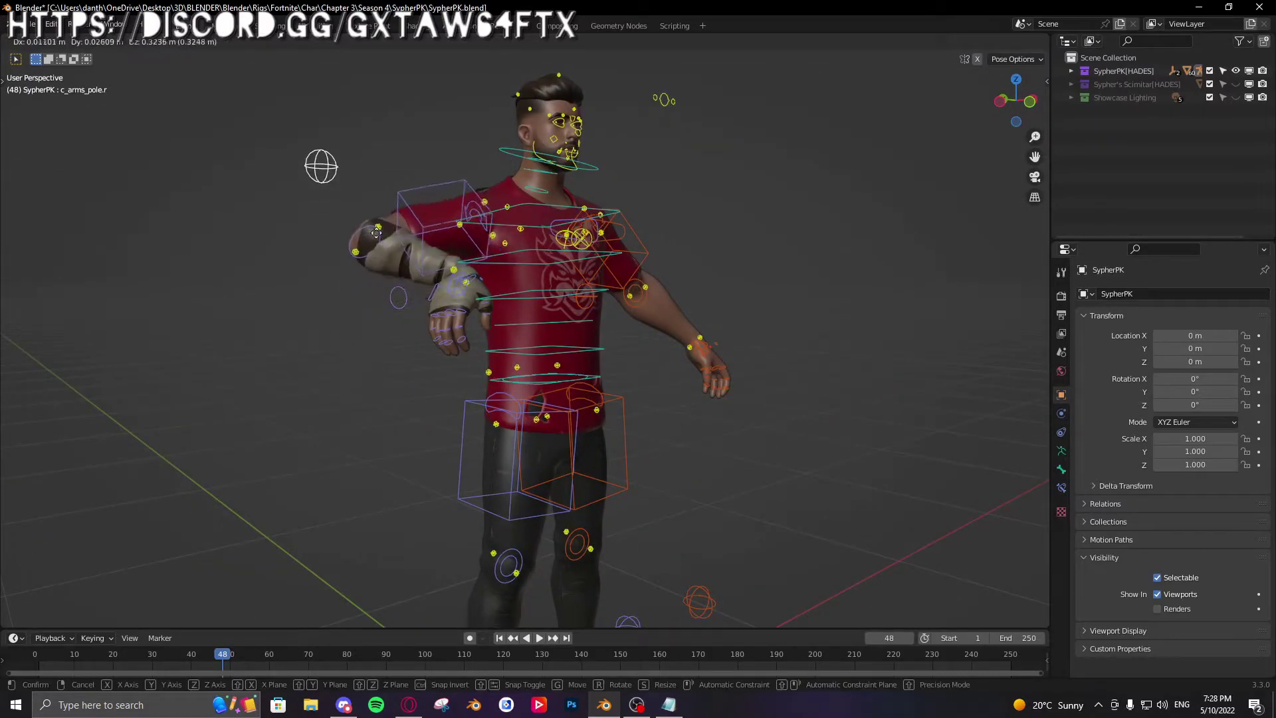
click(447, 208)
middle_drag(447, 208, 595, 217)
key(g)
click(702, 210)
mouse_move(764, 362)
middle_down()
mouse_move(724, 370)
mouse_move(774, 369)
middle_up()
key(g)
click(554, 562)
key(alt+g)
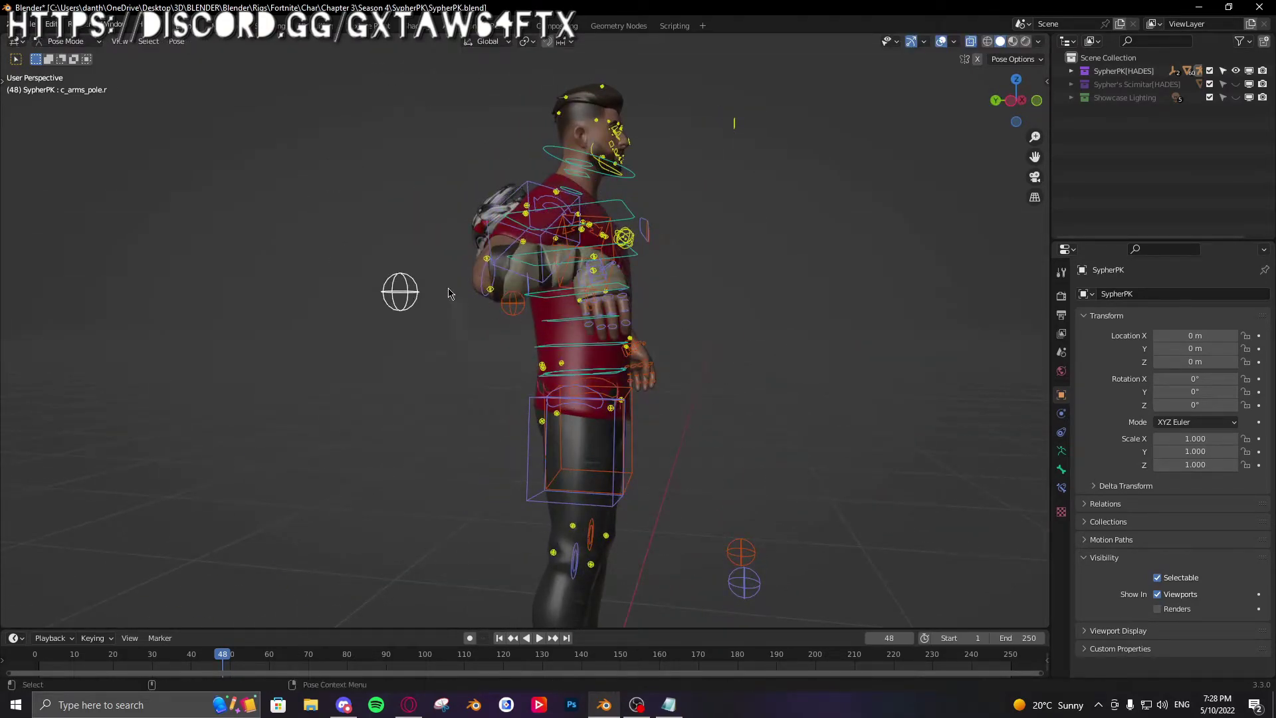
Step: Move the right elbow pole in front of the chest and reposition the hand control c_hand_ik.r
key(g)
click(700, 224)
click(535, 318)
key(g)
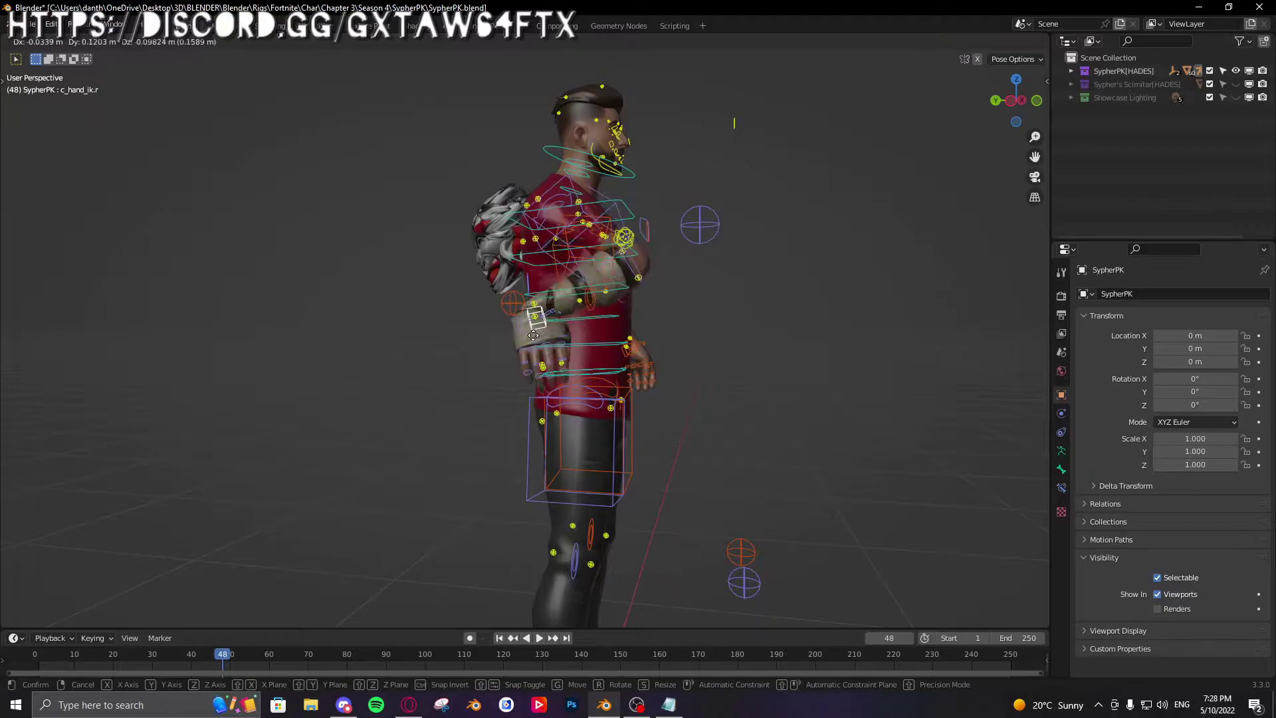
click(522, 370)
Step: Undo the test moves of the right hand and elbow pole controls
middle_drag(598, 392, 585, 425)
key(ctrl+z)
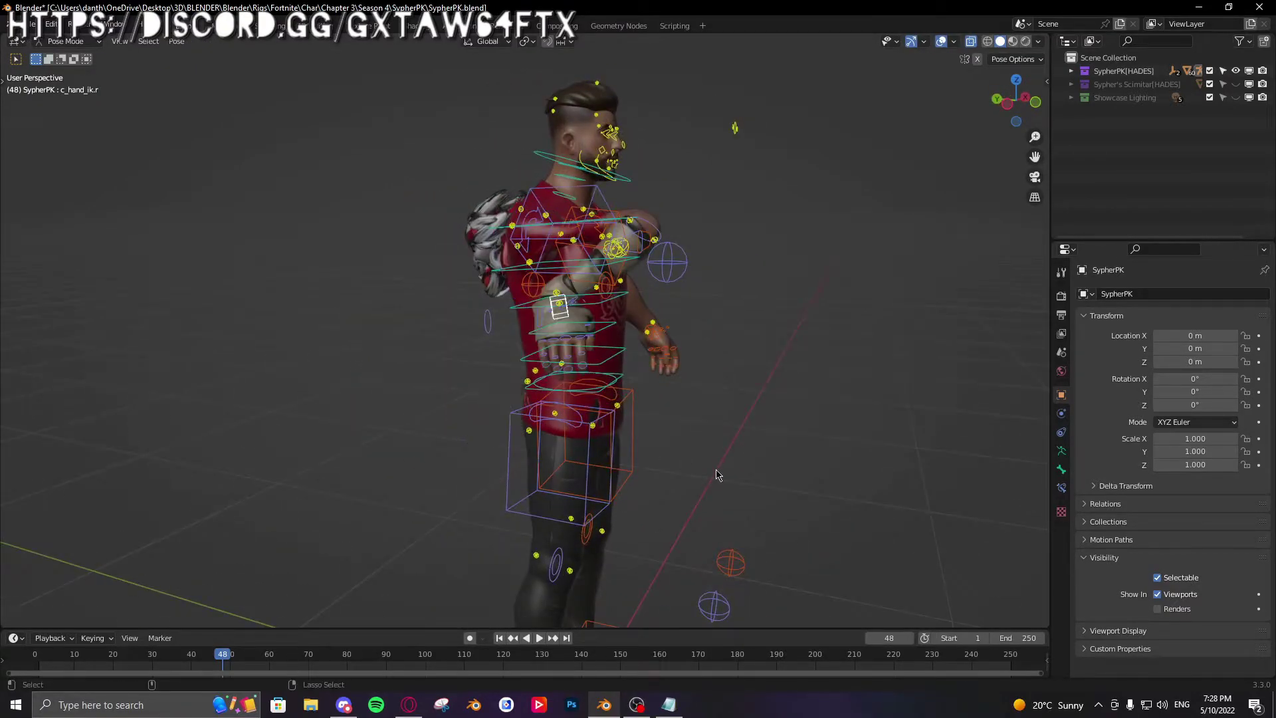
key(ctrl+z)
key(ctrl+z)
key(ctrl+z)
middle_drag(716, 476, 520, 459)
key(ctrl+z)
key(ctrl+z)
scroll(521, 459, down, 1)
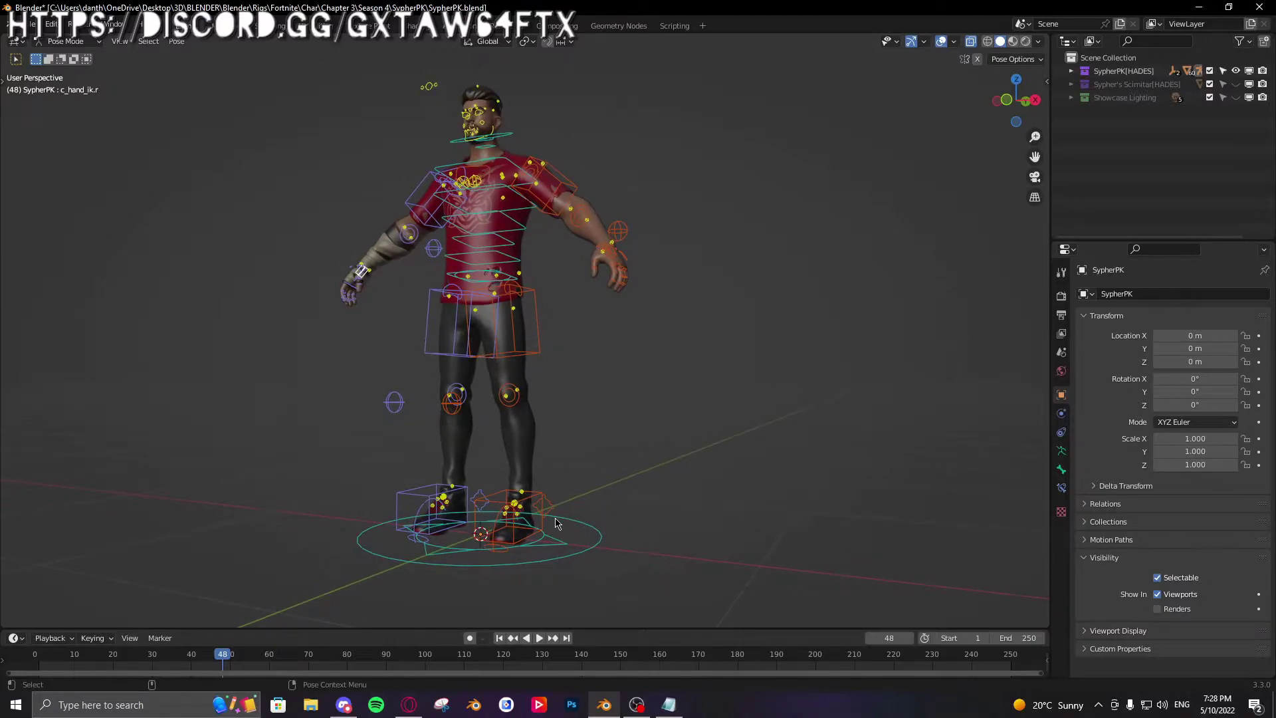
Step: Try raising and rotating the left foot control c_foot_ik.l to bend the knee, and undo the changes
scroll(555, 524, up, 2)
key(KP_3)
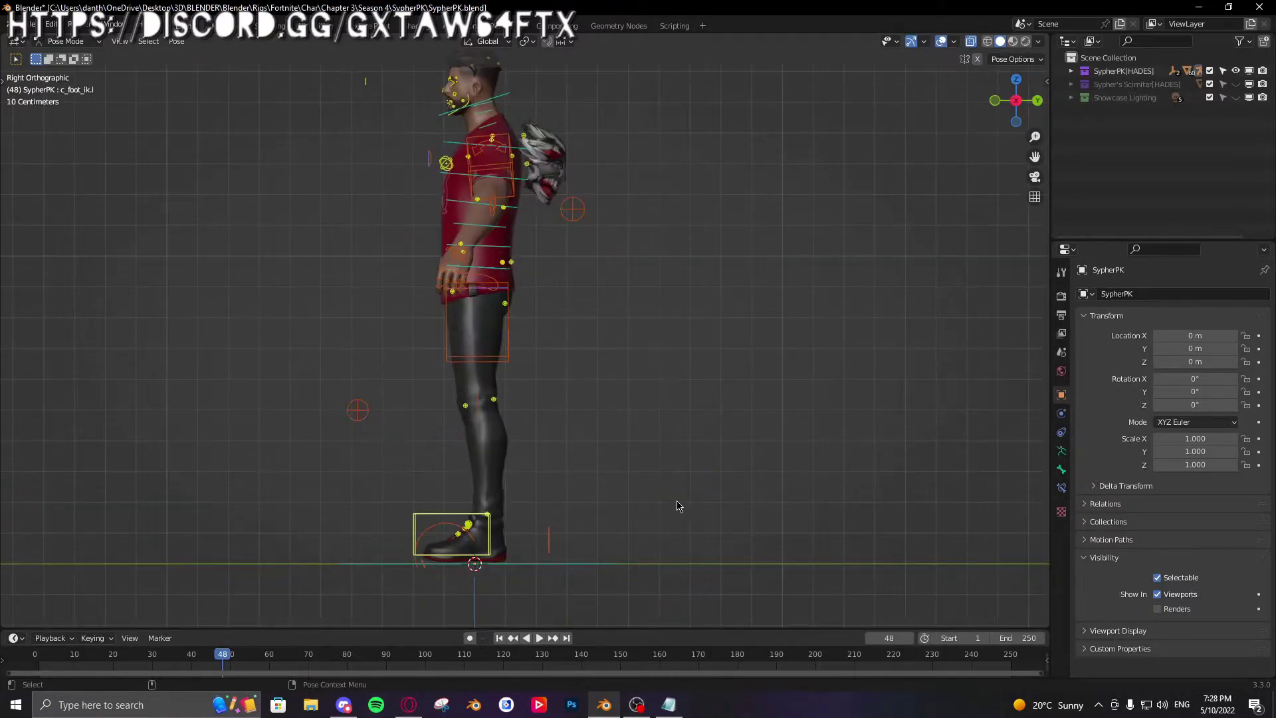
shift+middle_drag(677, 506, 747, 408)
scroll(521, 492, up, 1)
middle_drag(526, 473, 635, 481)
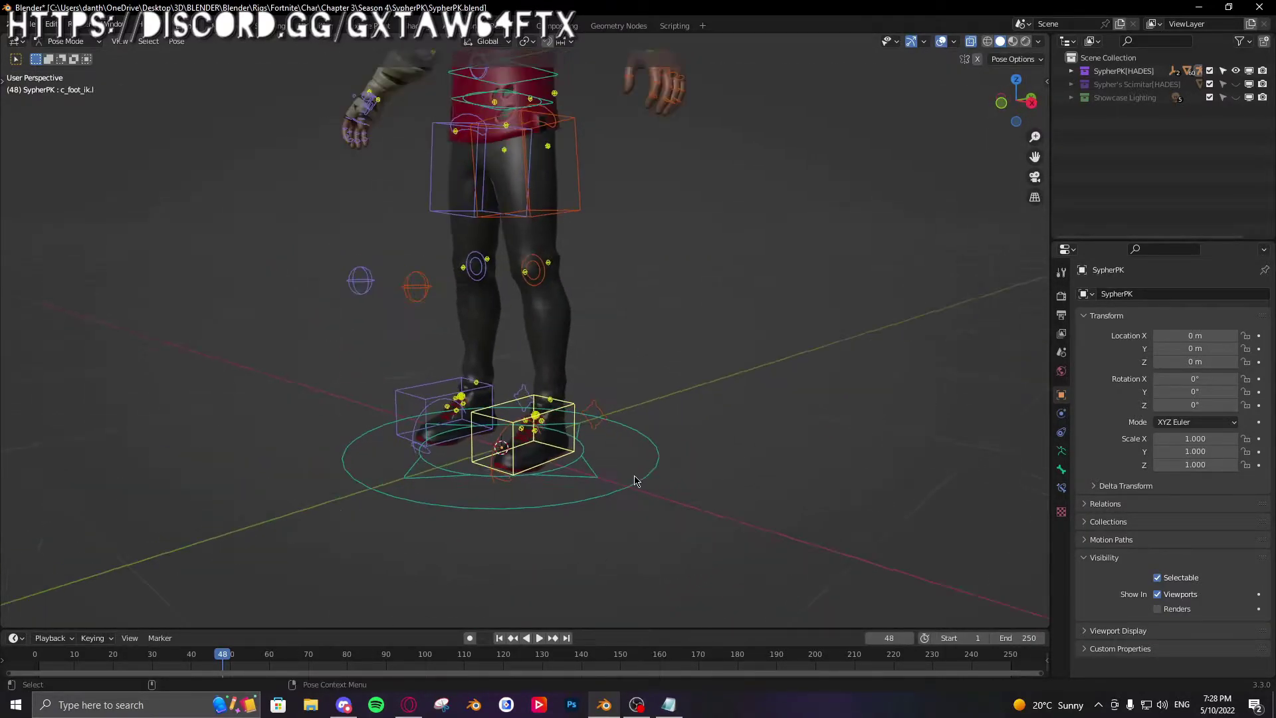
key(g)
click(606, 356)
middle_drag(607, 356, 871, 373)
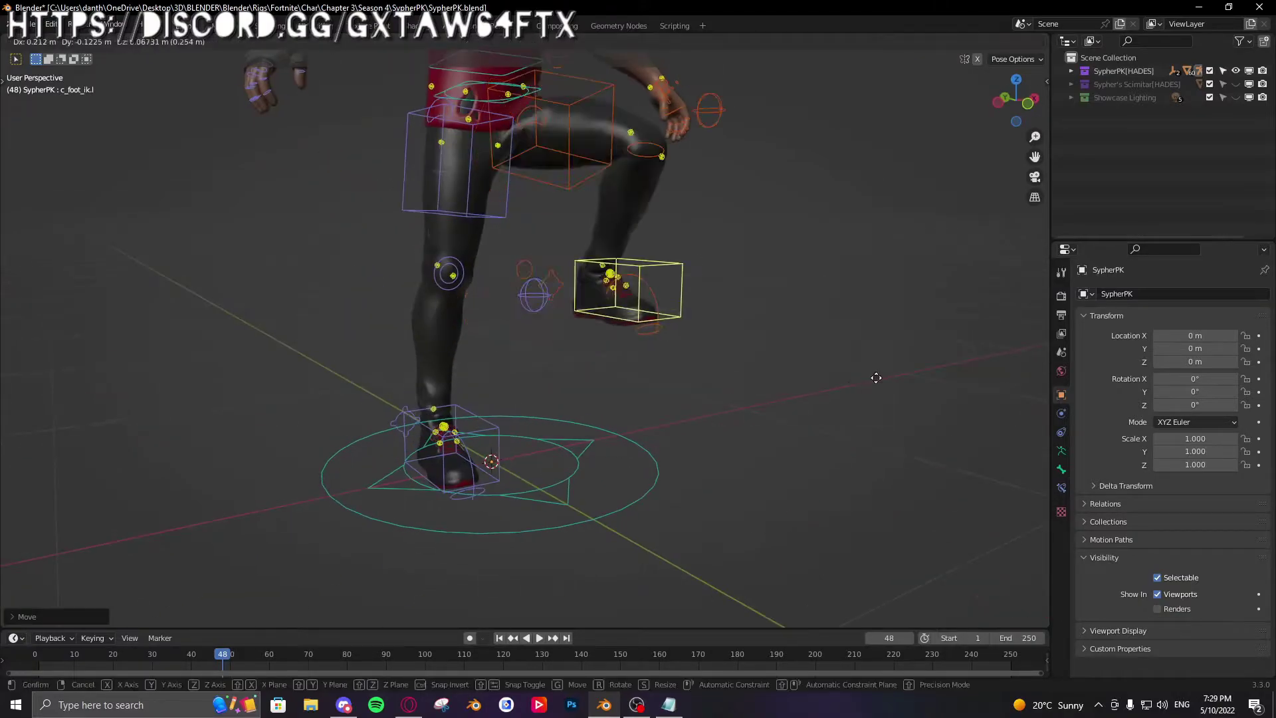
key(r)
key(Escape)
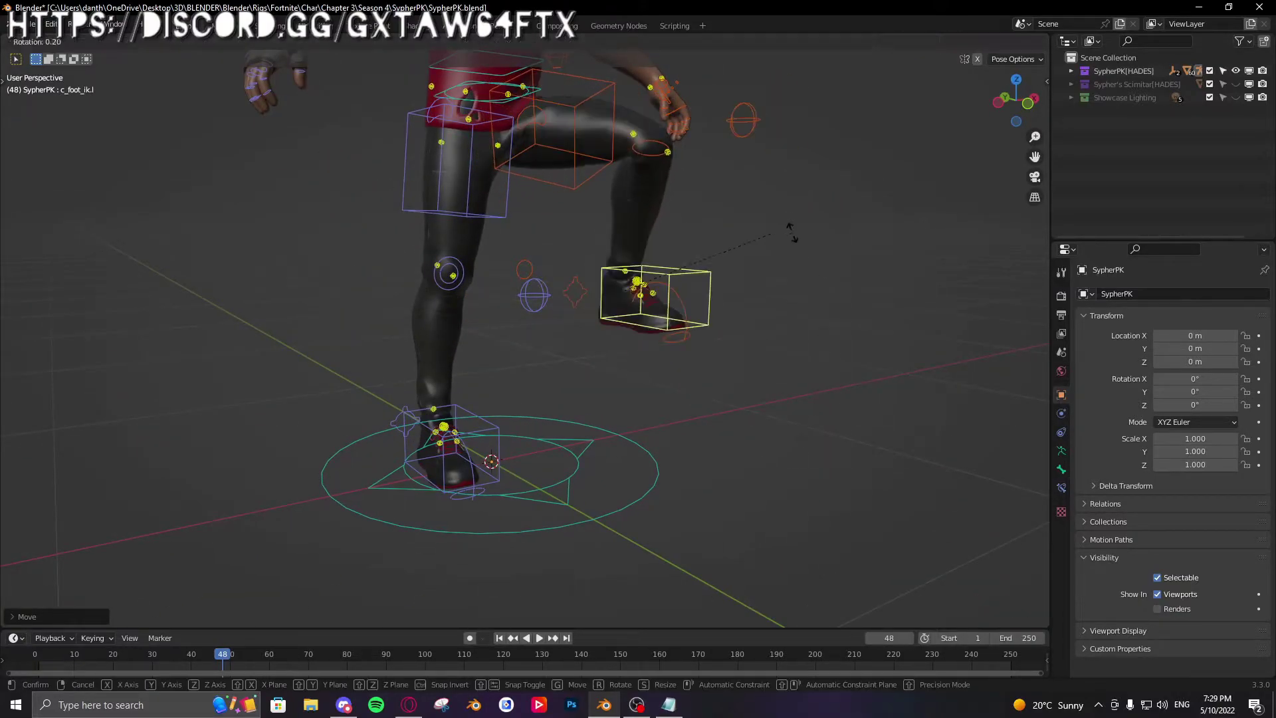
key(ctrl+z)
Step: Try moving the hip control c_root_master.x to see the legs follow
click(535, 99)
key(g)
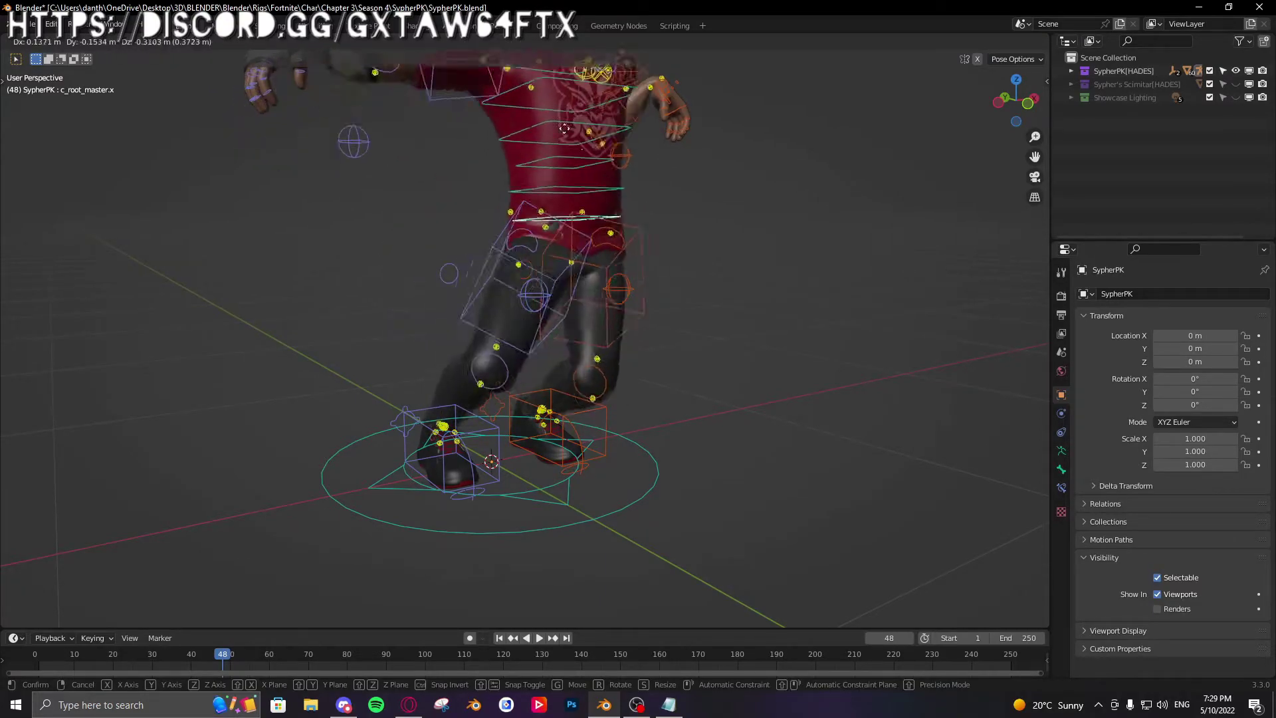
right_click(625, 197)
Step: Select the left foot roll control c_foot_roll_cursor.l behind the heel and try moving it to roll the foot
shift+middle_drag(568, 163, 590, 253)
scroll(638, 306, up, 1)
middle_drag(698, 379, 625, 390)
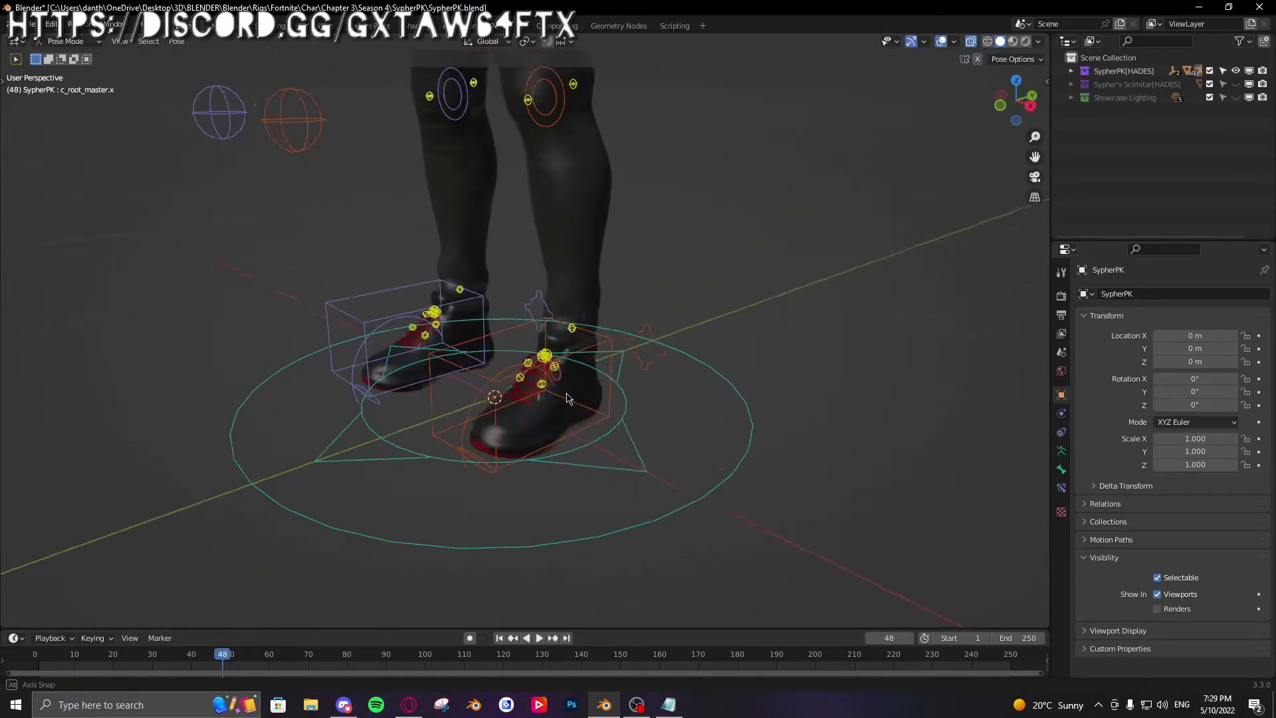
middle_drag(568, 398, 677, 444)
click(678, 371)
middle_drag(651, 398, 668, 407)
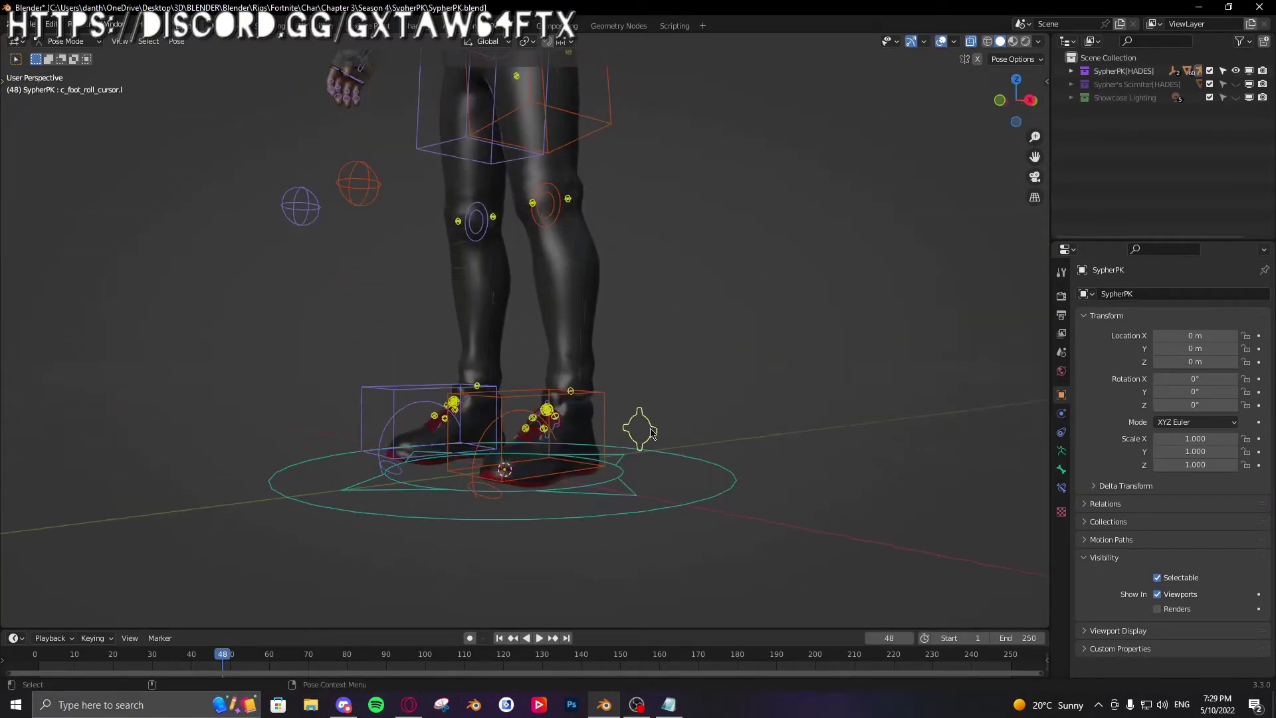
key(g)
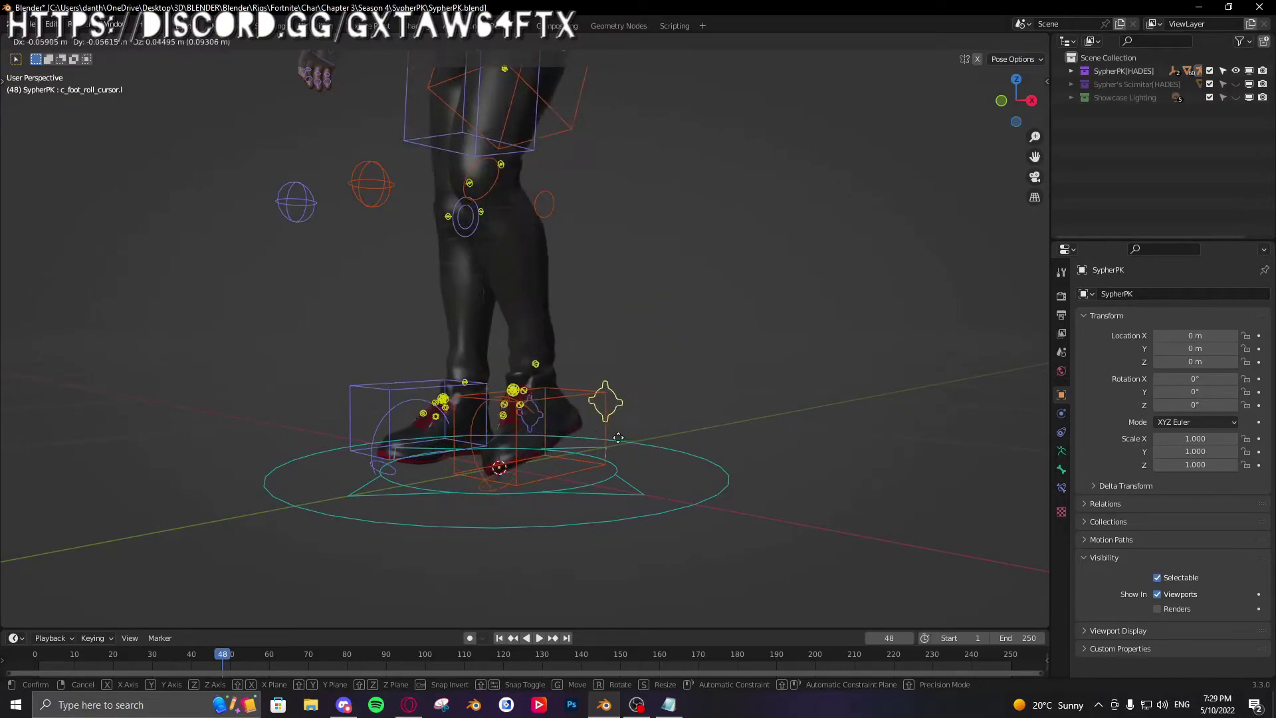
right_click(638, 488)
middle_drag(615, 439, 573, 427)
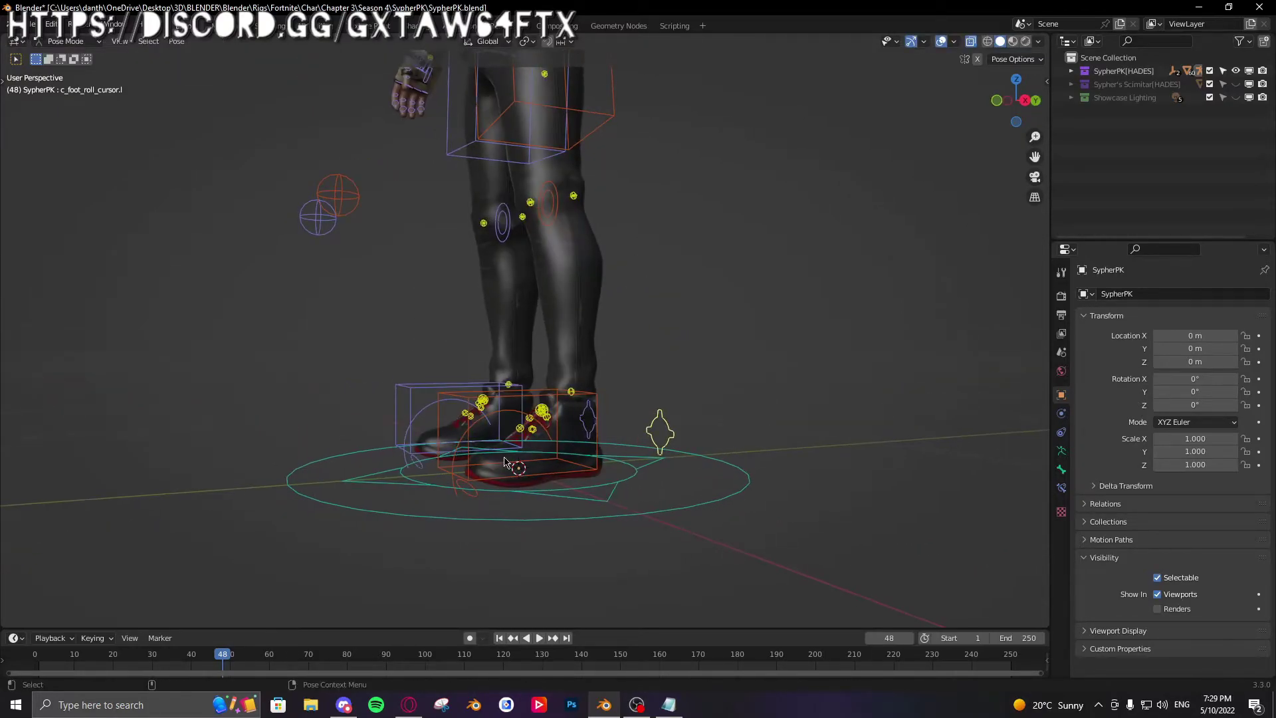
Step: Select the left toe control c_toes_ik.l and try rotating it in the right side view and in perspective
middle_drag(500, 515, 532, 525)
scroll(533, 502, up, 2)
shift+middle_drag(573, 577, 500, 485)
click(468, 459)
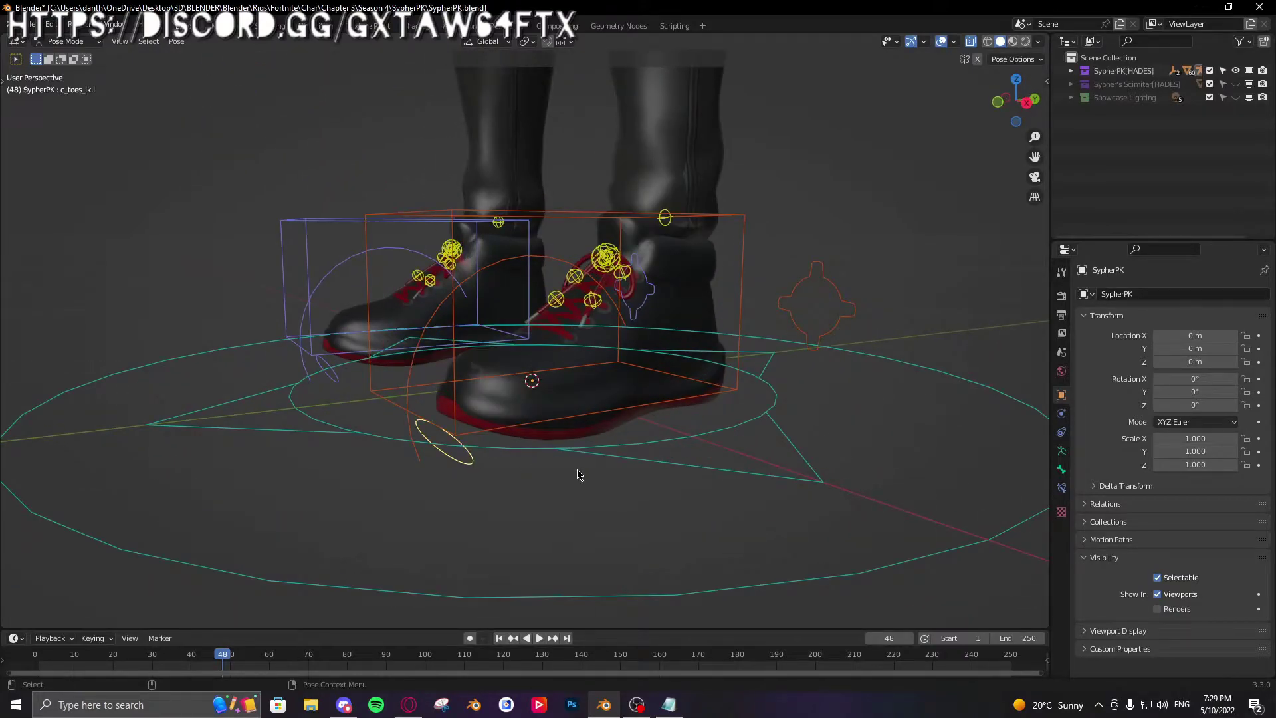
key(KP_3)
key(r)
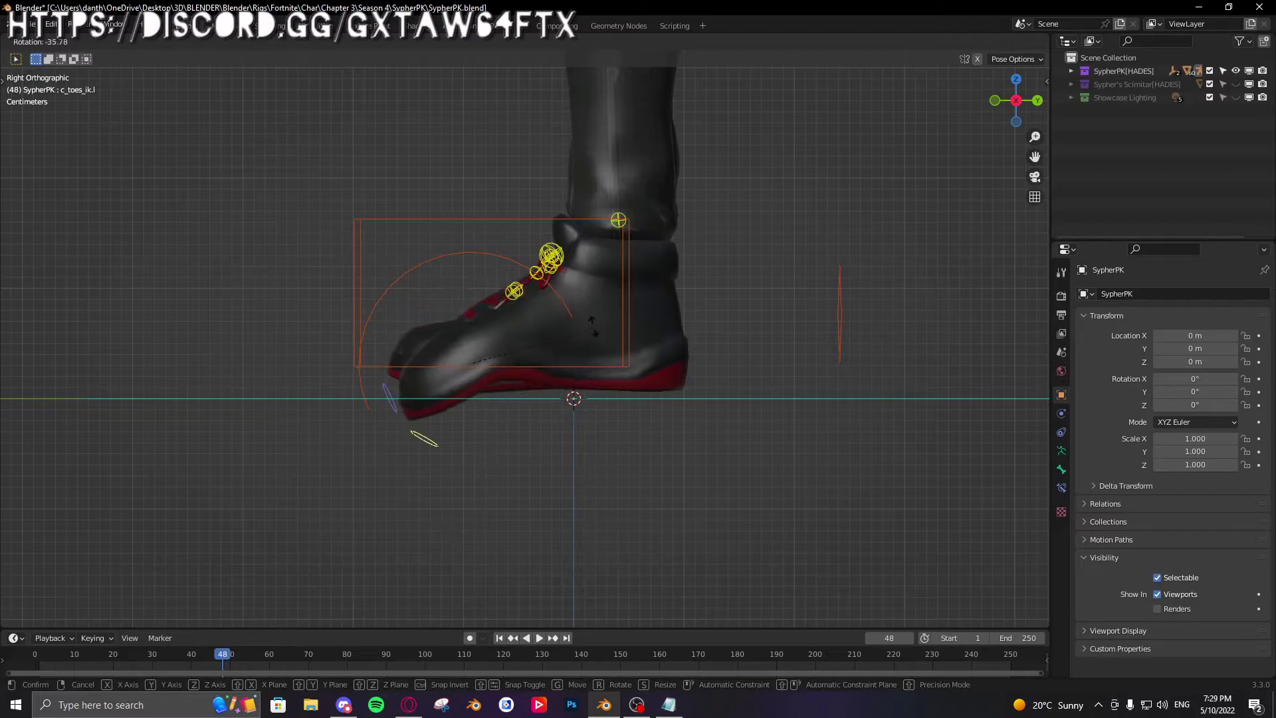
right_click(577, 349)
middle_drag(579, 350, 620, 371)
key(r)
click(505, 515)
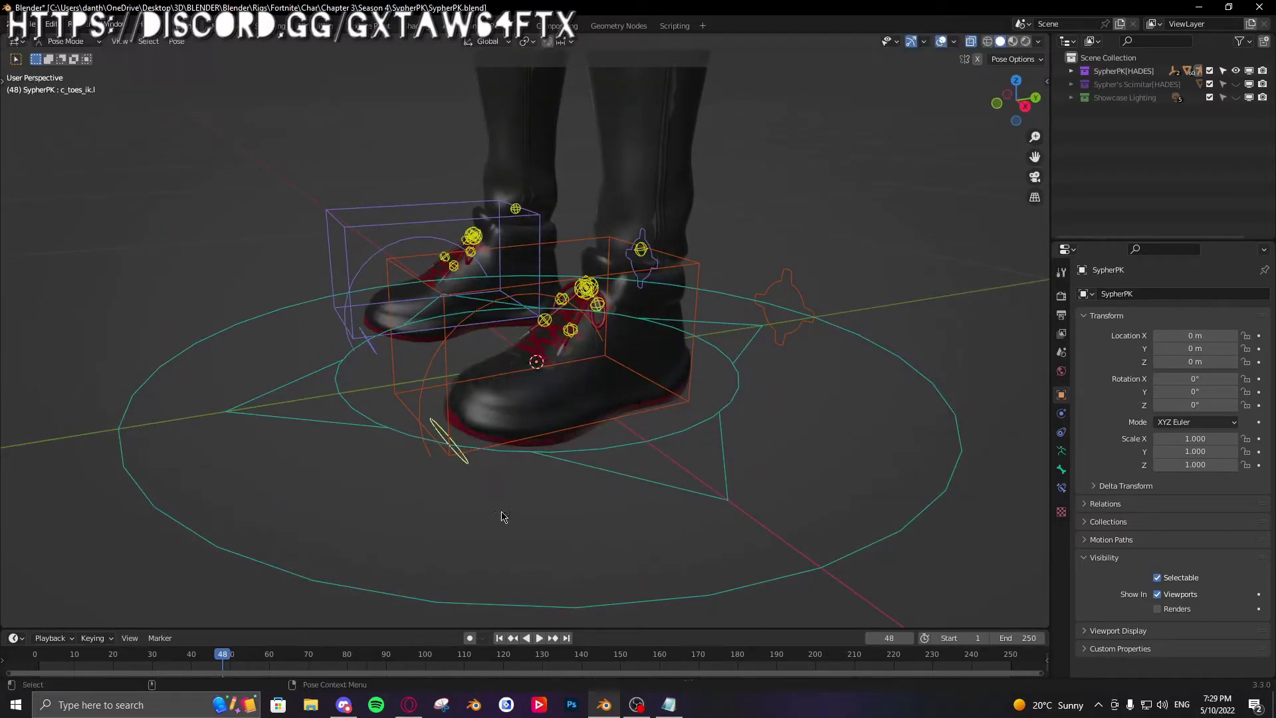
Step: Select the left foot control c_foot_01.l and try rotating it in side and perspective views to lift the heel
middle_drag(535, 372, 500, 362)
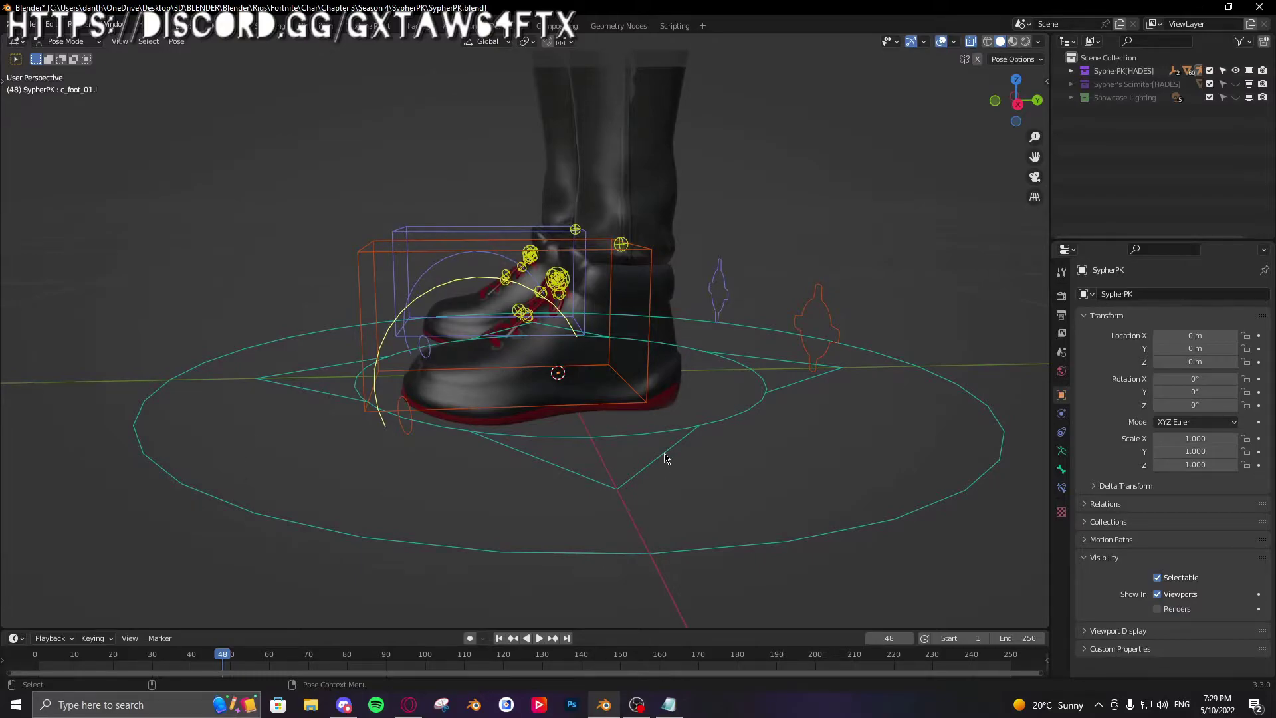
middle_drag(665, 457, 600, 452)
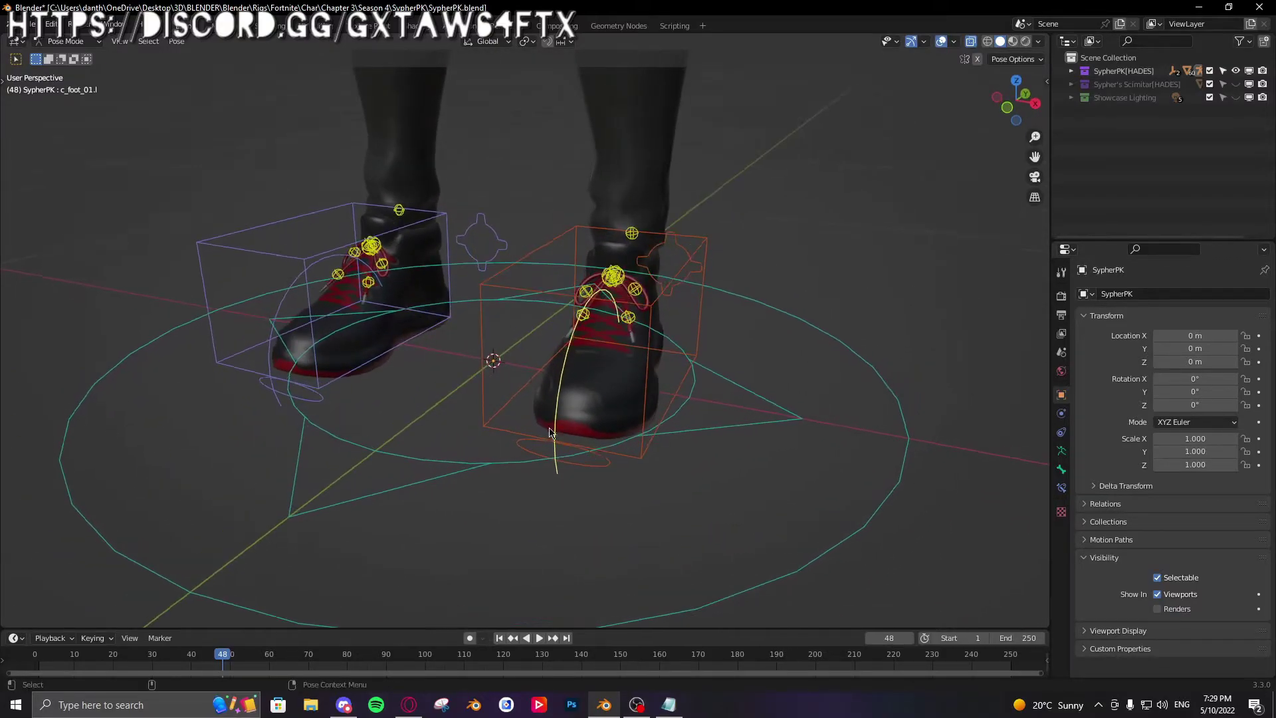
middle_drag(497, 395, 654, 383)
key(KP_3)
scroll(652, 384, down, 3)
key(r)
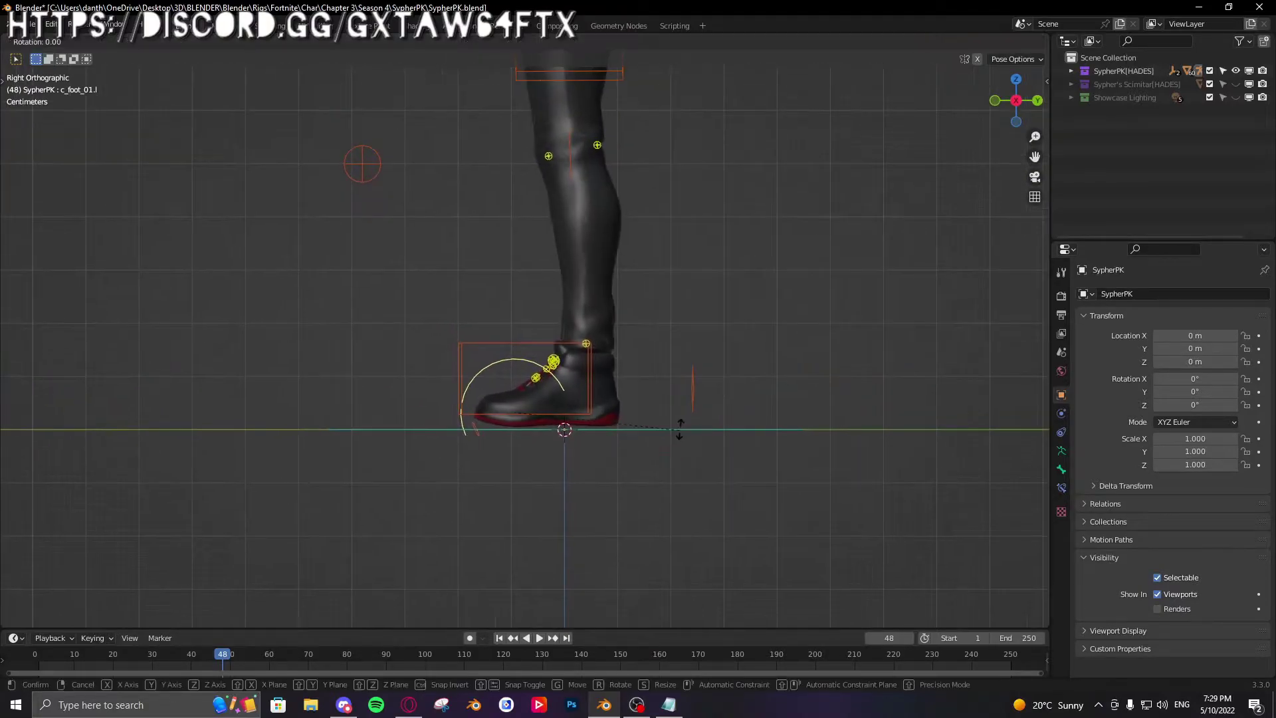
click(576, 268)
middle_drag(575, 268, 616, 353)
key(r)
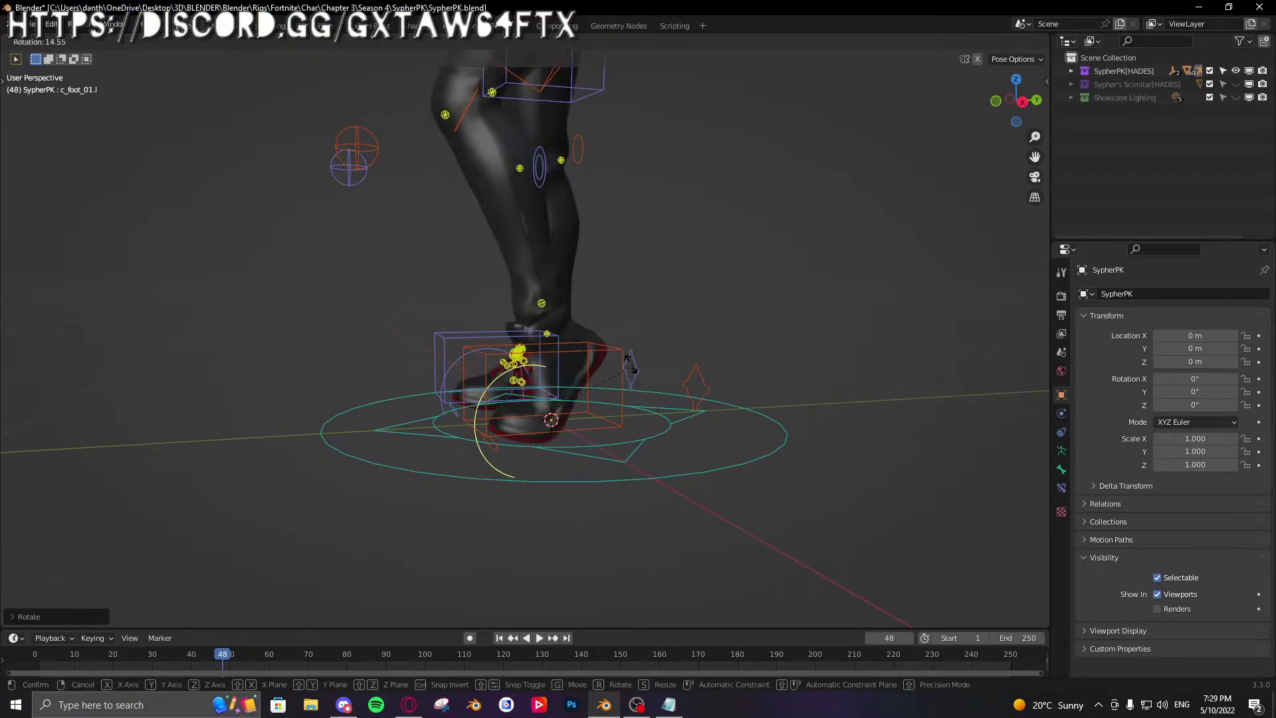
click(601, 356)
key(r)
click(599, 354)
Step: Try moving the left foot control c_foot_ik.l along the Y axis with the heel lifted
click(596, 352)
key(g)
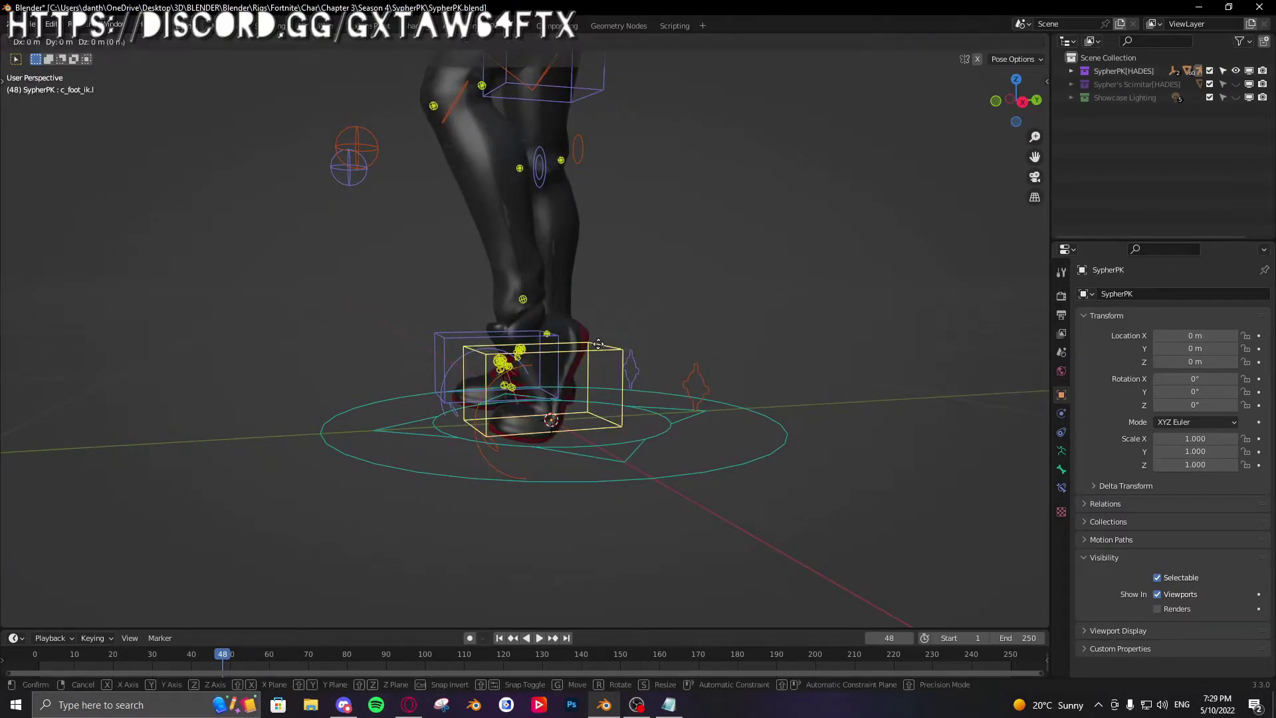
key(y)
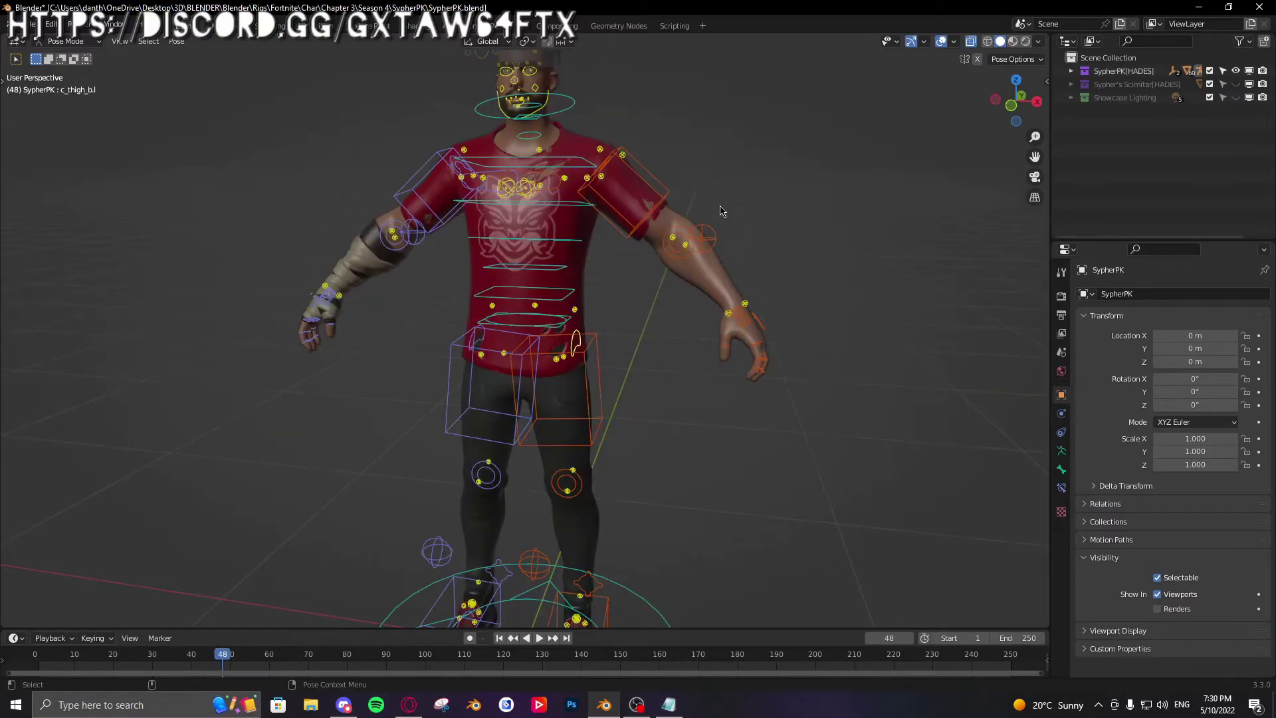
Step: Try moving the left elbow and knee pin controls c_stretch_arm_pin.l and c_stretch_leg_pin.l
scroll(824, 258, up, 3)
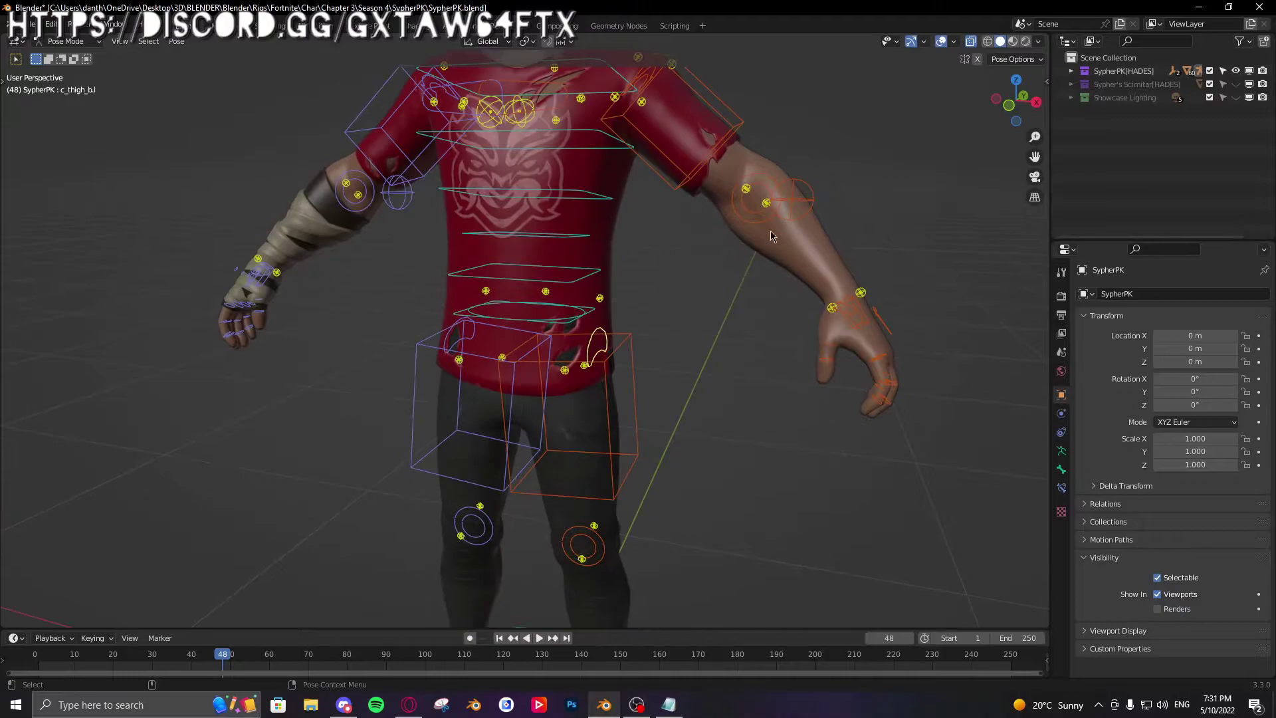
middle_drag(768, 184, 748, 184)
scroll(673, 258, down, 2)
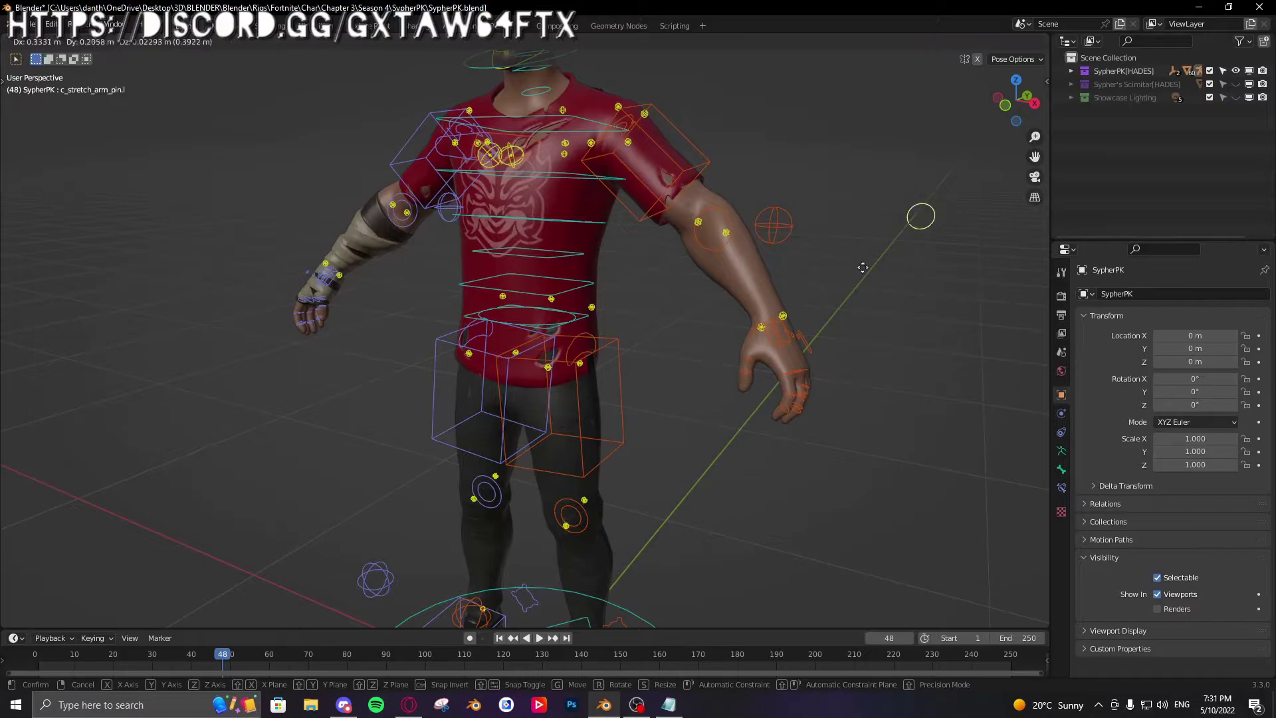
click(576, 529)
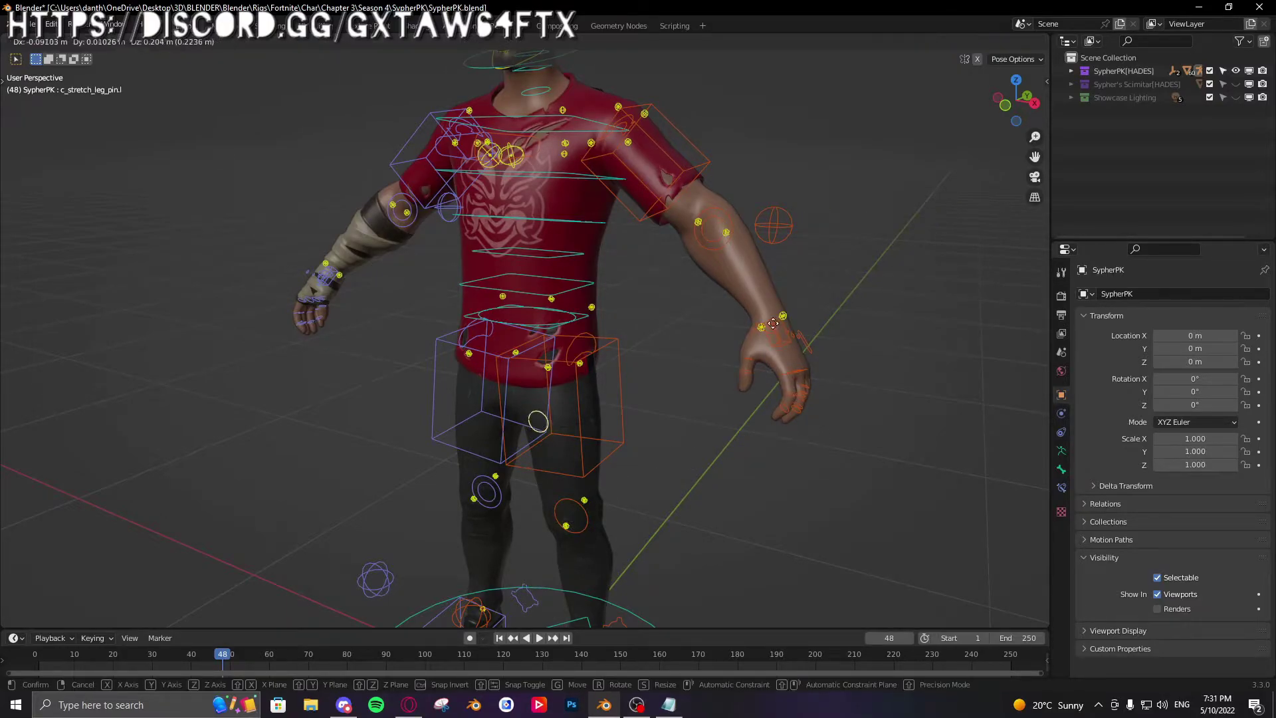
Step: Try moving the left elbow stretch control c_stretch_arm.l upward and outward, and undo the move
middle_drag(671, 193, 715, 284)
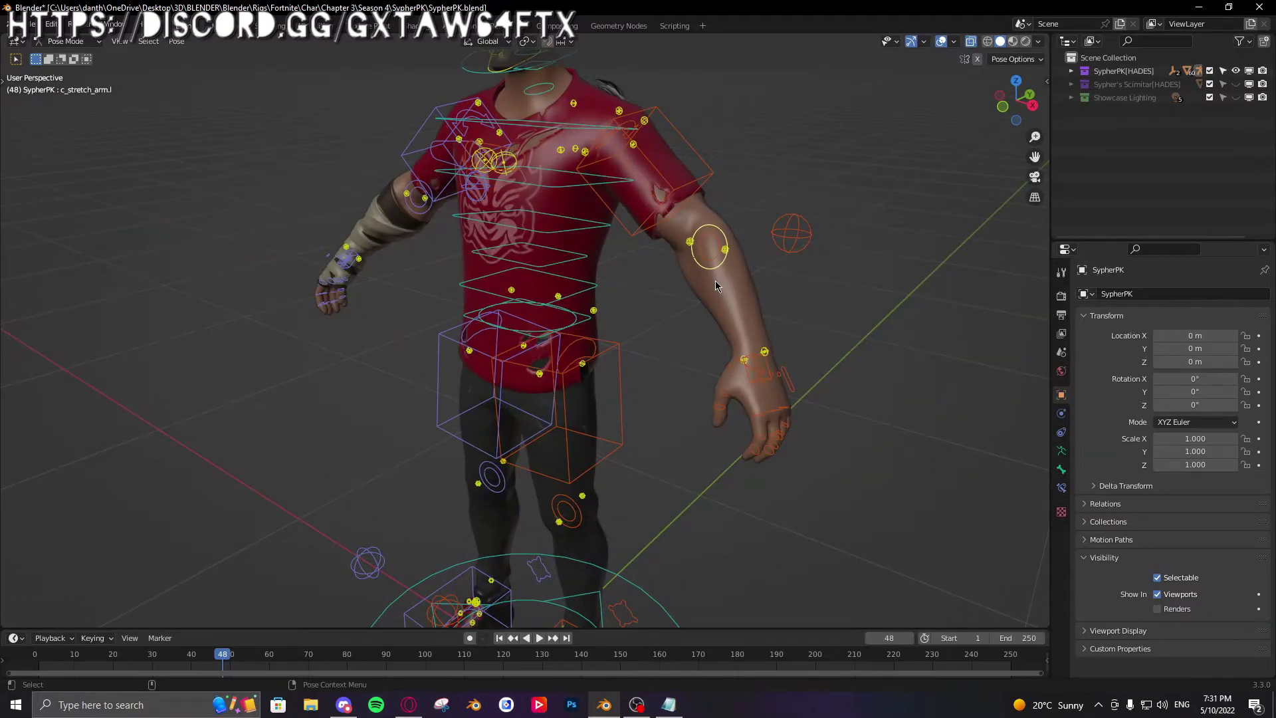
key(g)
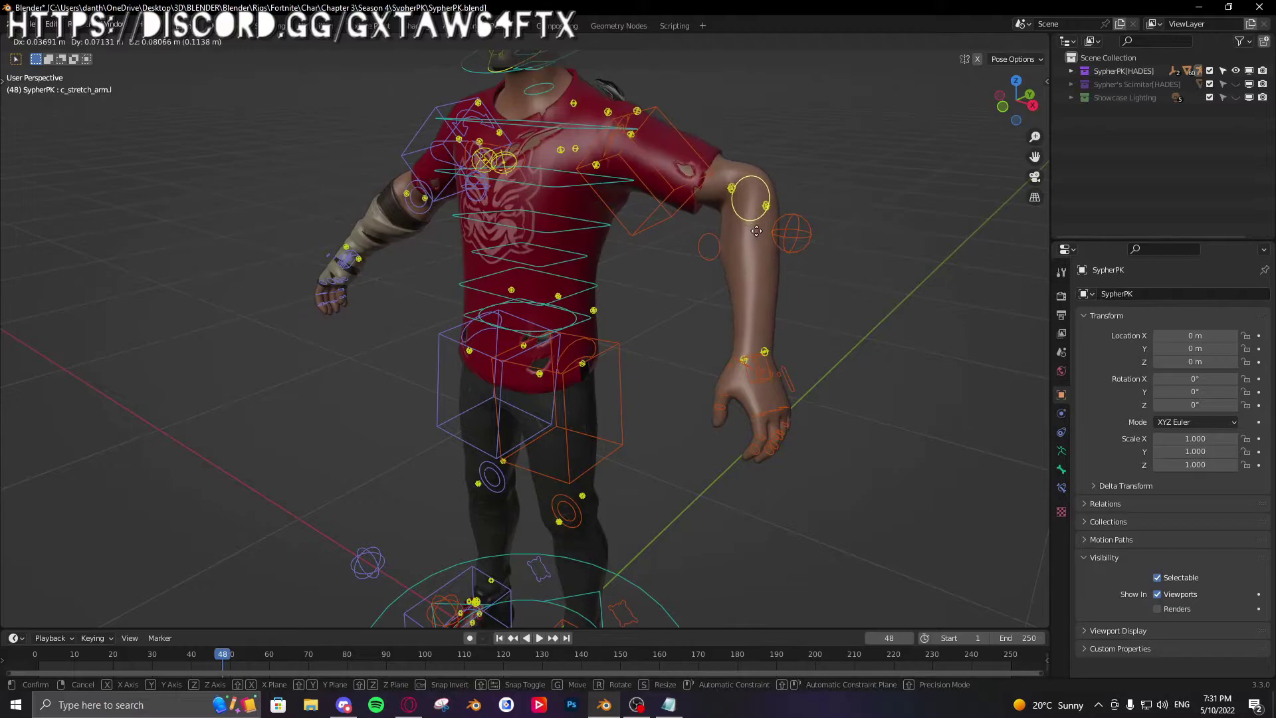
click(755, 233)
middle_drag(755, 233, 777, 227)
key(g)
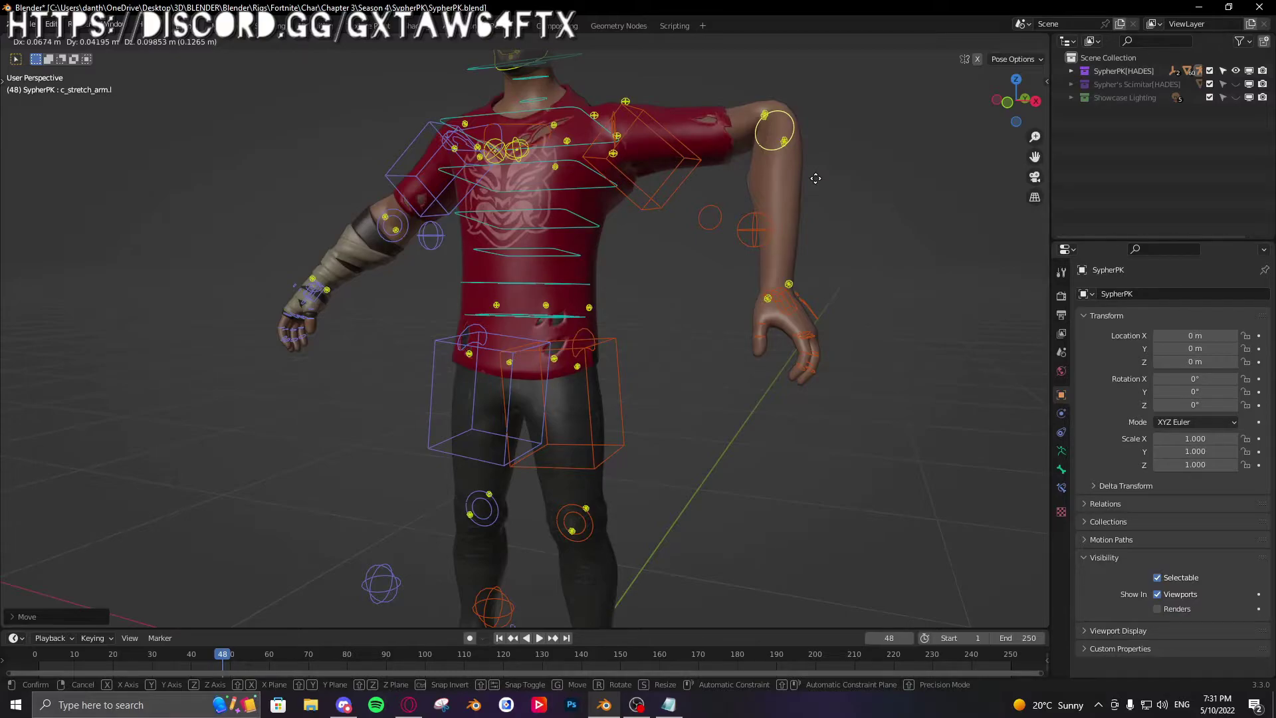
right_click(746, 266)
key(ctrl+z)
Step: Select both upper eyelid controls, L_eye_lid_upper_mid and R_eye_lid_upper_mid, in Pose Mode and try rotating them about the X axis
scroll(753, 266, down, 4)
key(ctrl+Tab)
mouse_move(591, 327)
middle_down()
mouse_move(615, 356)
mouse_move(612, 336)
middle_up()
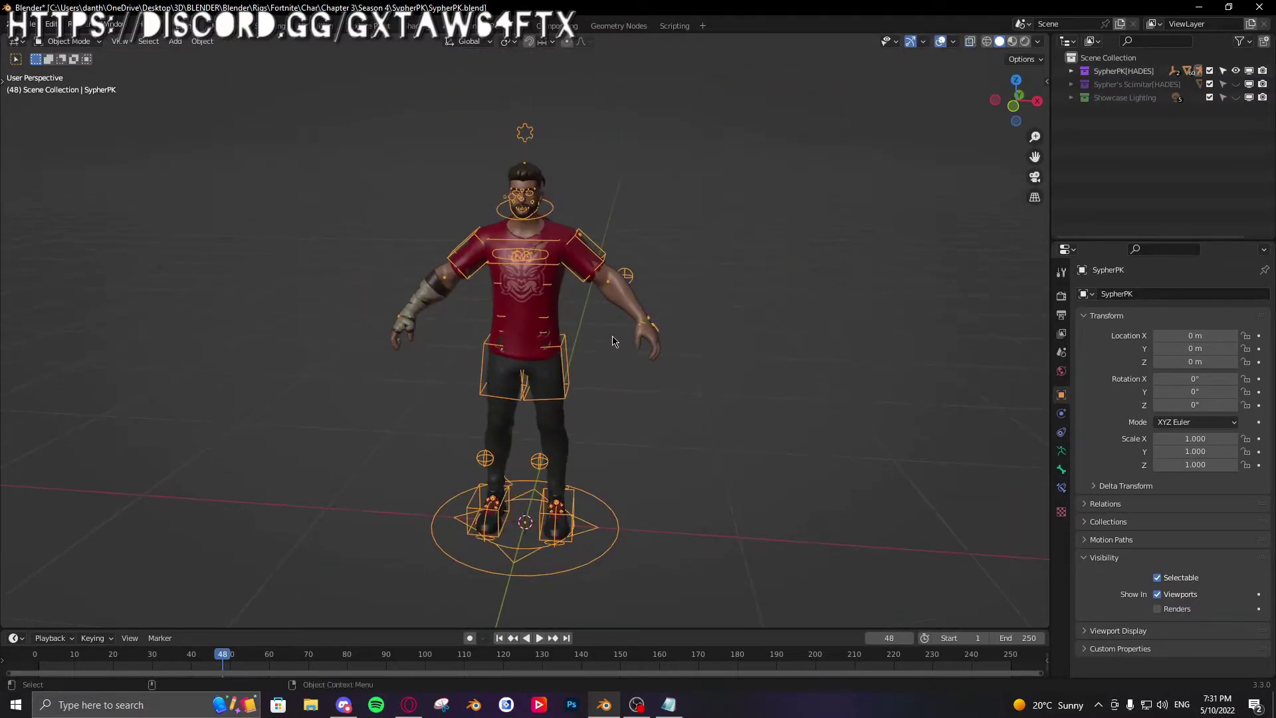
scroll(613, 341, up, 5)
key(ctrl+Tab)
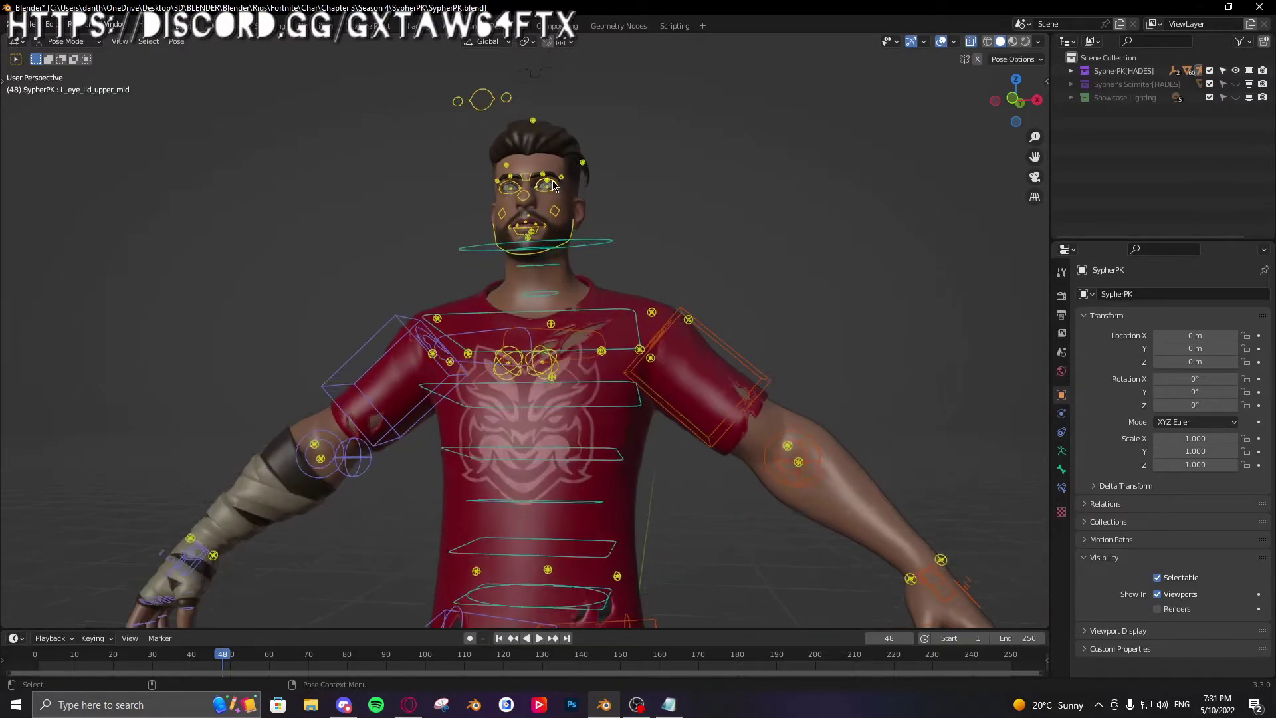
shift+middle_drag(555, 187, 539, 335)
scroll(724, 284, up, 6)
scroll(723, 285, down, 3)
mouse_move(723, 284)
middle_down()
mouse_move(672, 297)
mouse_move(709, 293)
middle_up()
scroll(710, 293, up, 3)
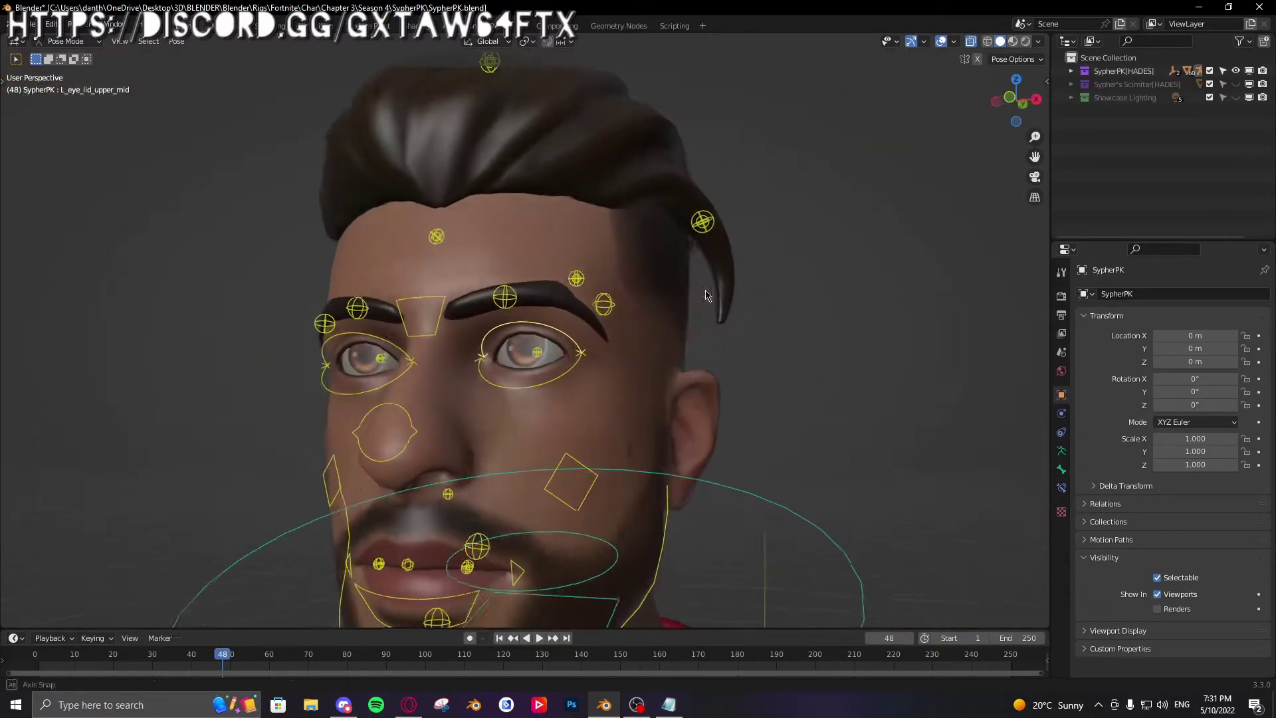
shift+click(380, 347)
key(r)
key(x)
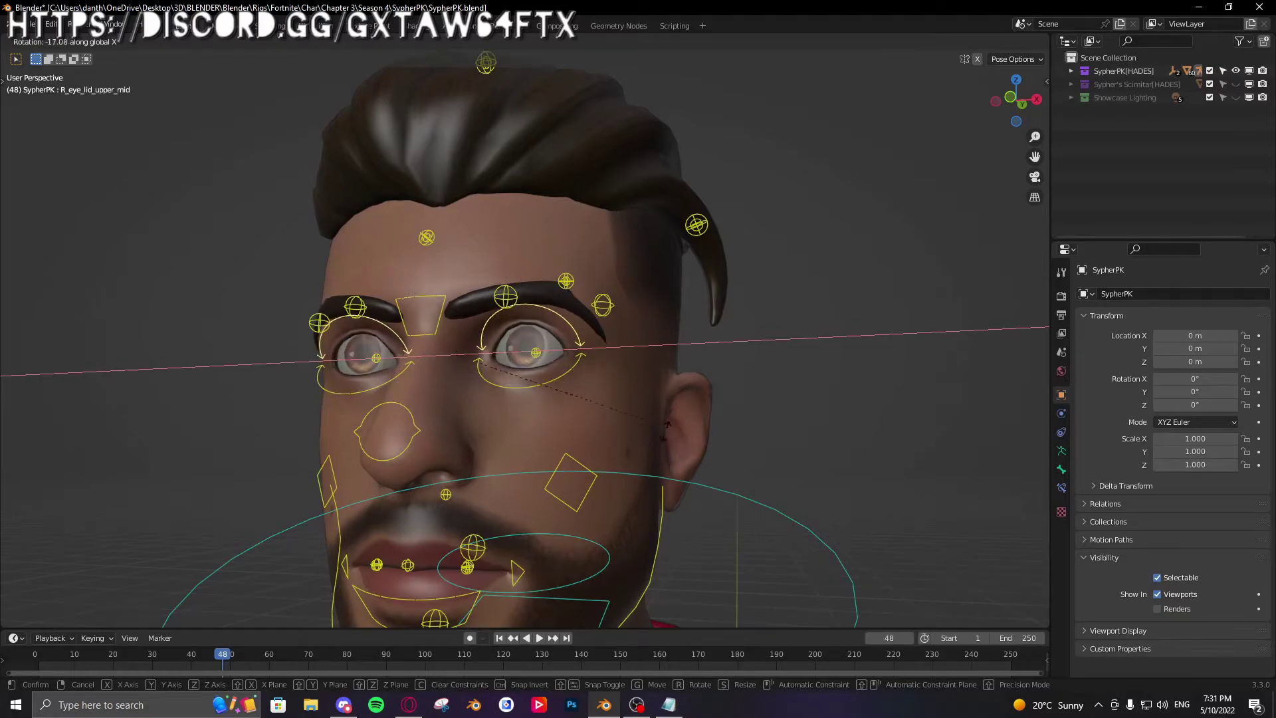
right_click(575, 233)
Step: Select both lower eyelid controls and try rotating them about the X axis to close the eyes
click(545, 384)
shift+click(372, 389)
key(r)
key(x)
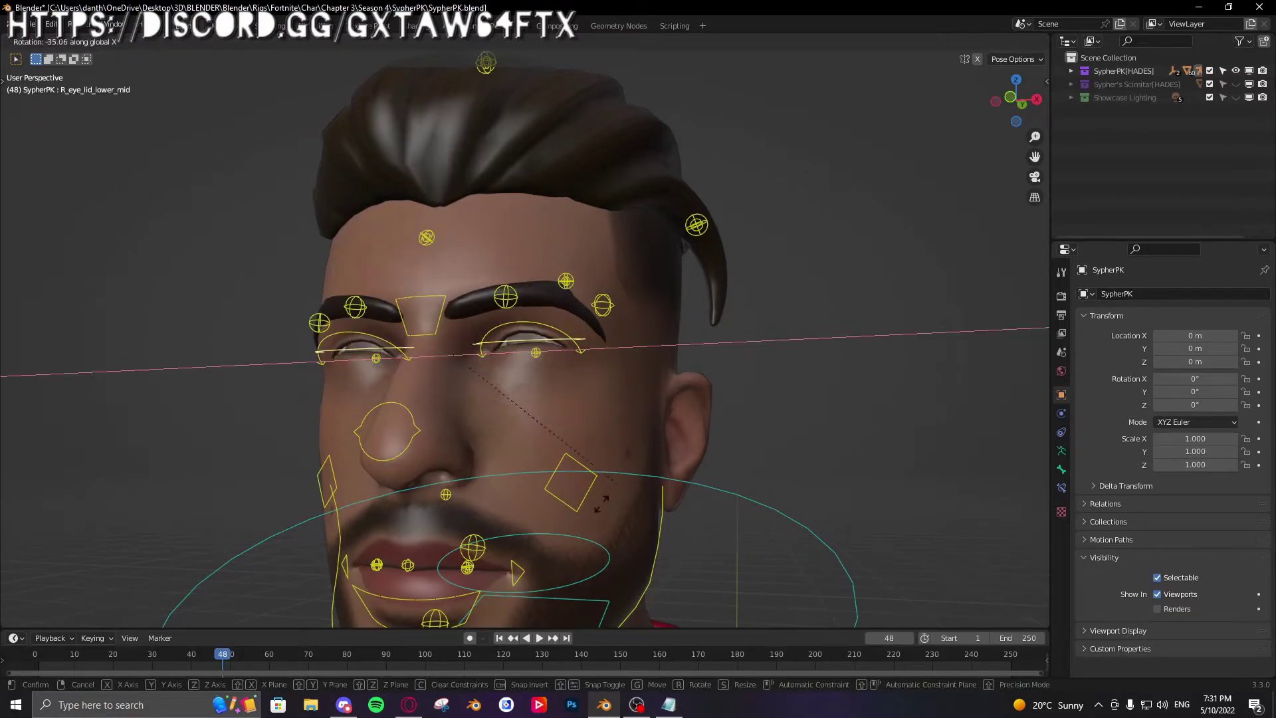
right_click(561, 515)
Step: Select the central brow control C_brow_mid and try moving it down between the eyes
middle_drag(407, 367, 434, 374)
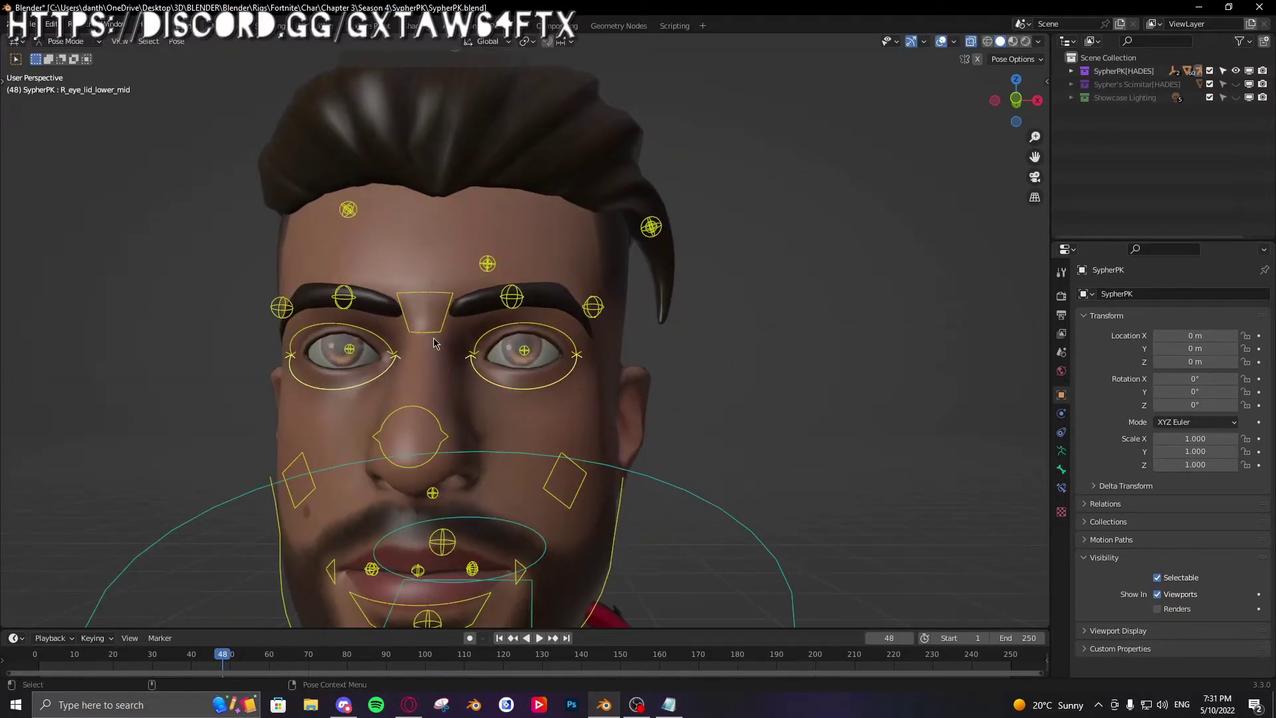
click(433, 343)
scroll(433, 343, down, 3)
key(g)
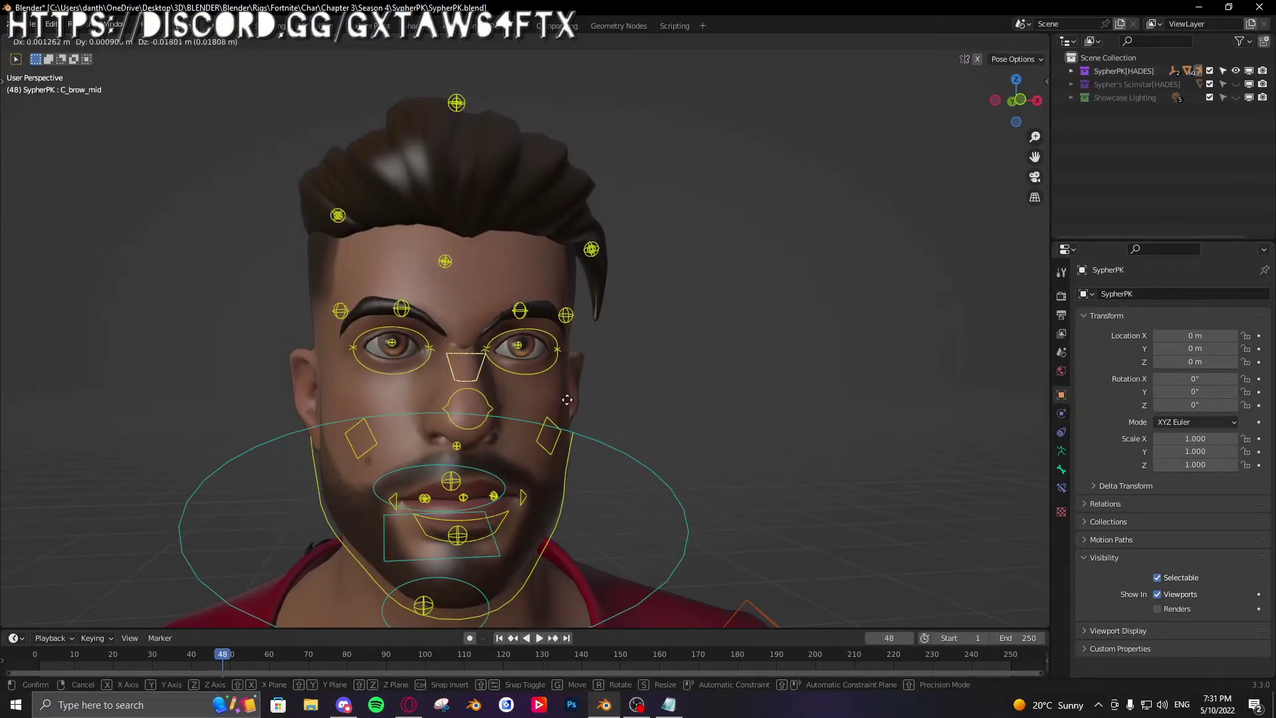
key(Escape)
middle_drag(565, 392, 557, 314)
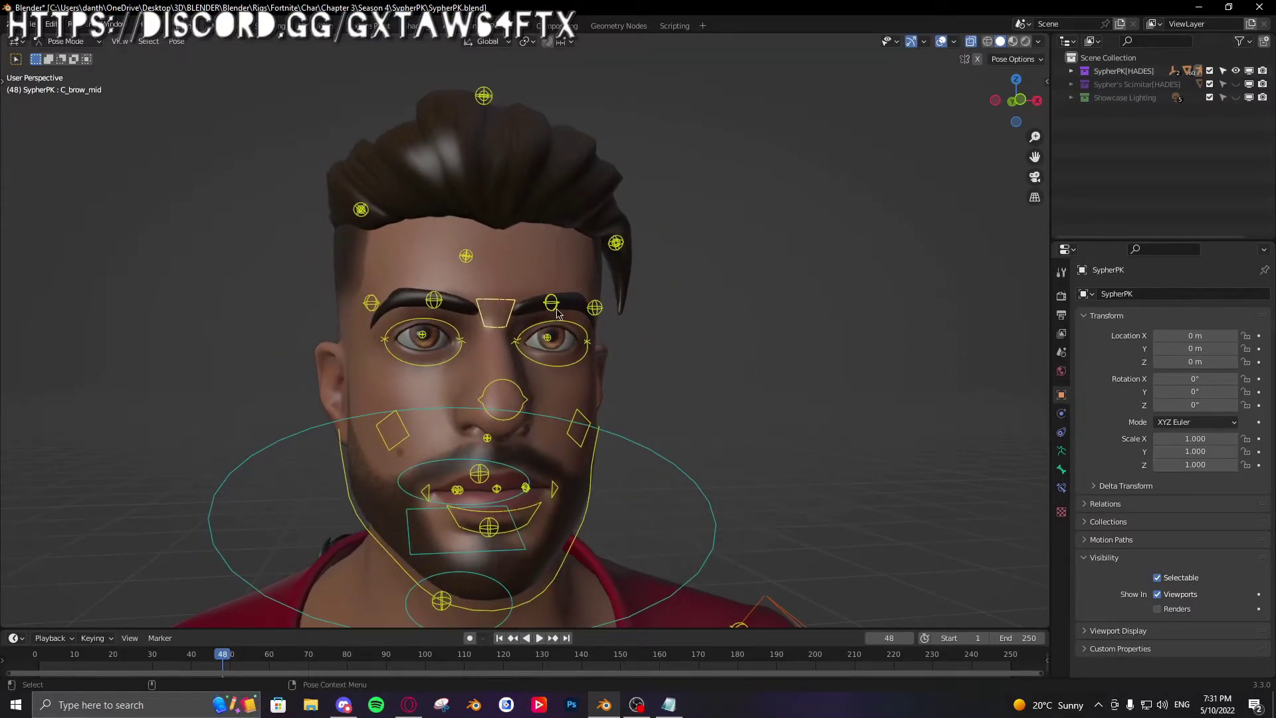
Step: Try moving both mid-brow controls up and down, and undo the lowered brows
middle_drag(591, 372, 586, 366)
key(g)
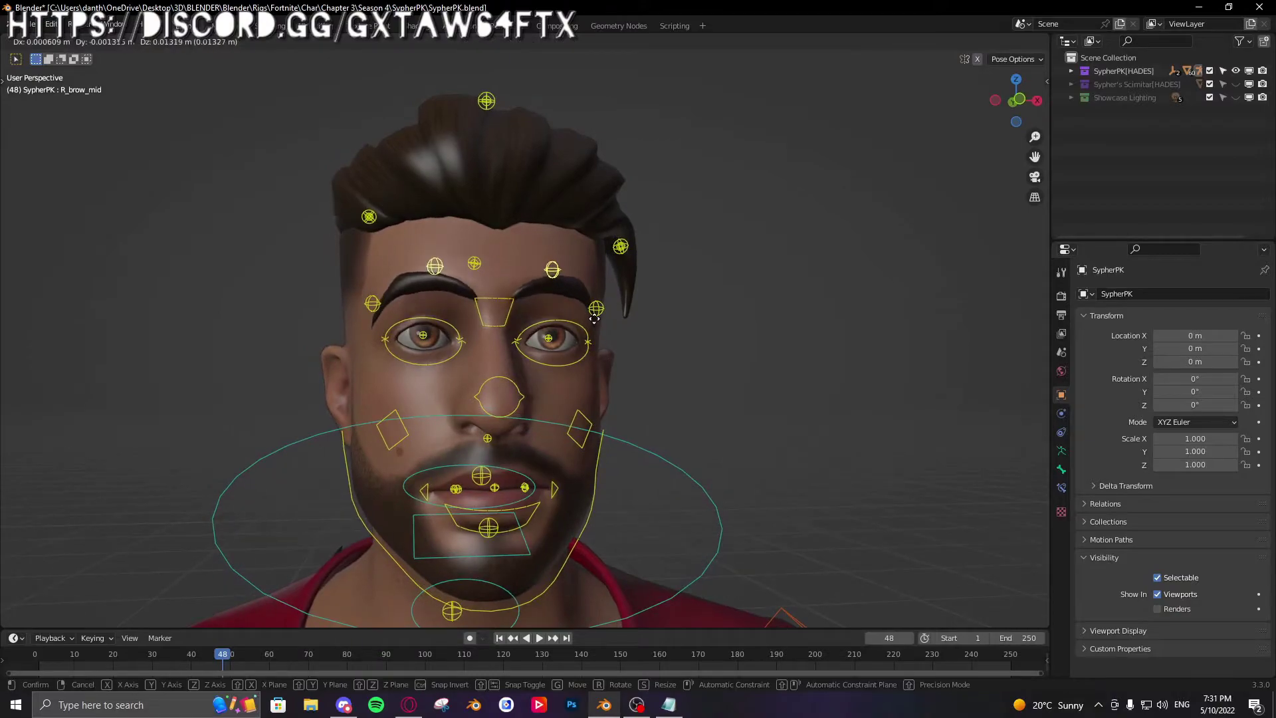
right_click(591, 332)
key(g)
click(521, 108)
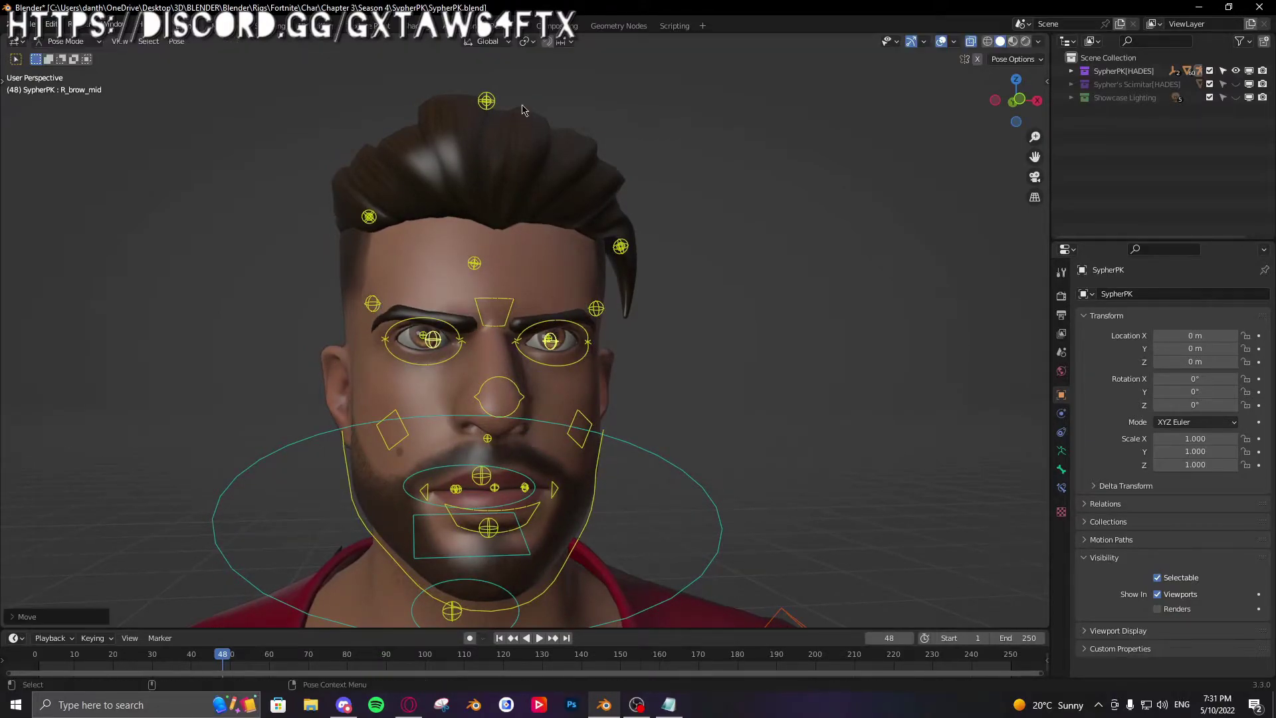
middle_drag(668, 407, 719, 389)
key(ctrl+z)
Step: Try moving the left cheek control L_cheek_inner, and move the left lip corner control L_lip_corner up and outward
click(612, 363)
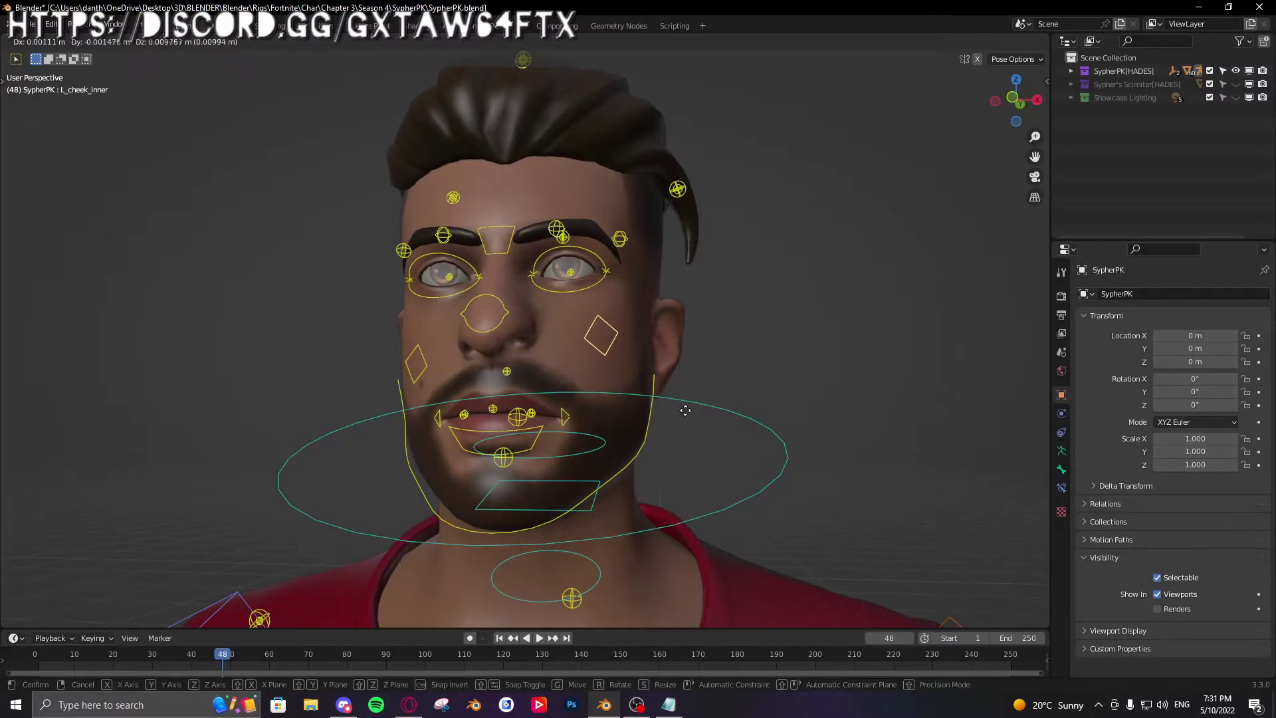
middle_drag(686, 444, 656, 536)
click(576, 433)
key(g)
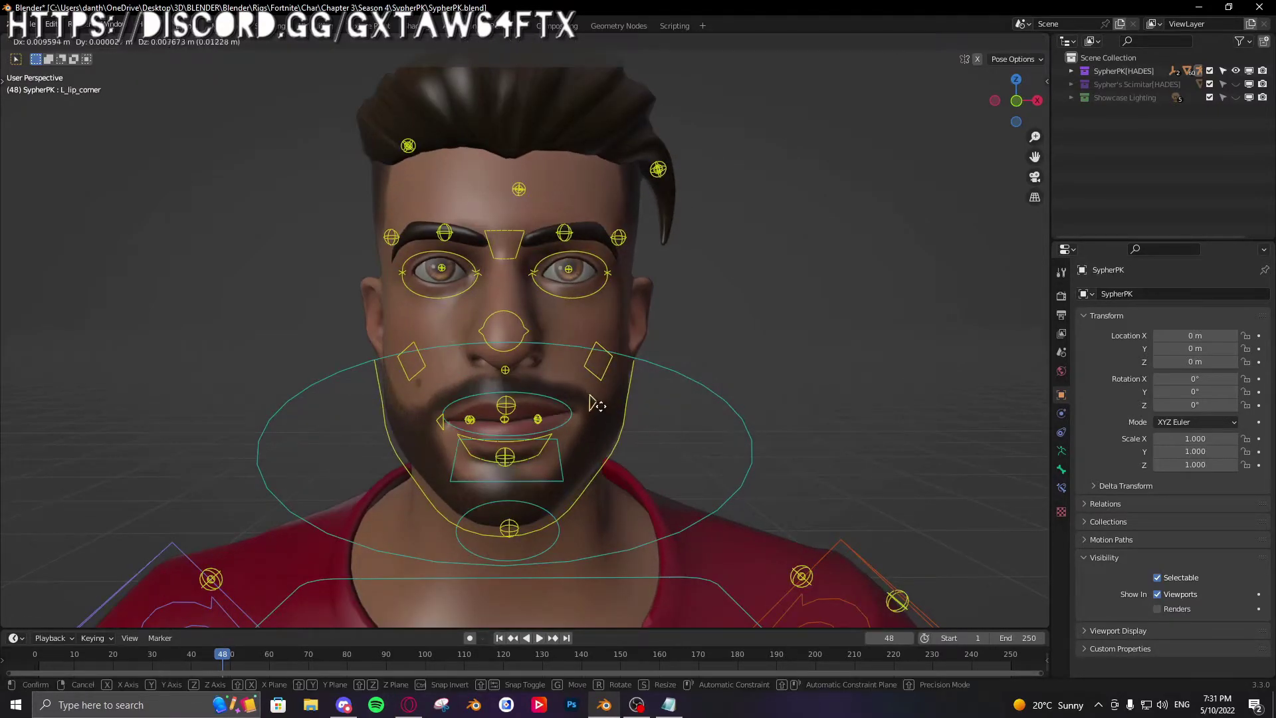
click(597, 397)
middle_drag(812, 436, 738, 432)
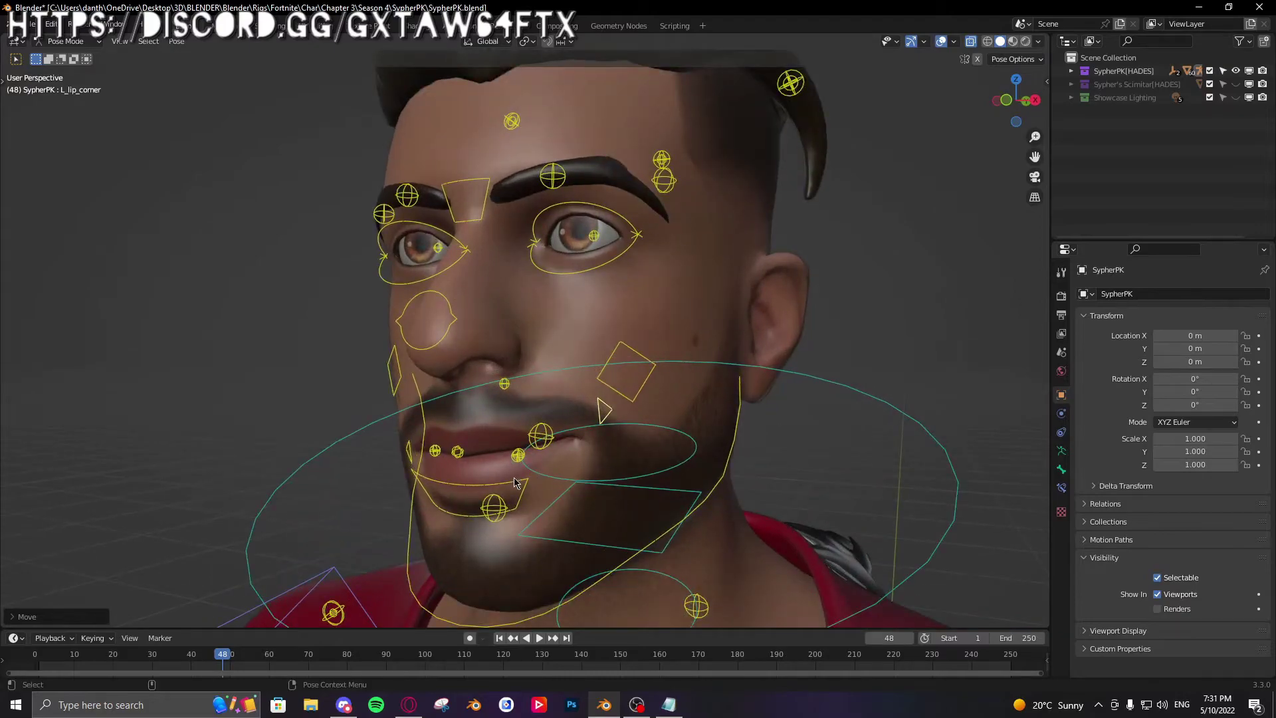
Step: Move the lower lip control C_lip_lower_mid and check the mouth from the side
click(535, 484)
key(g)
click(536, 538)
middle_drag(536, 538, 471, 490)
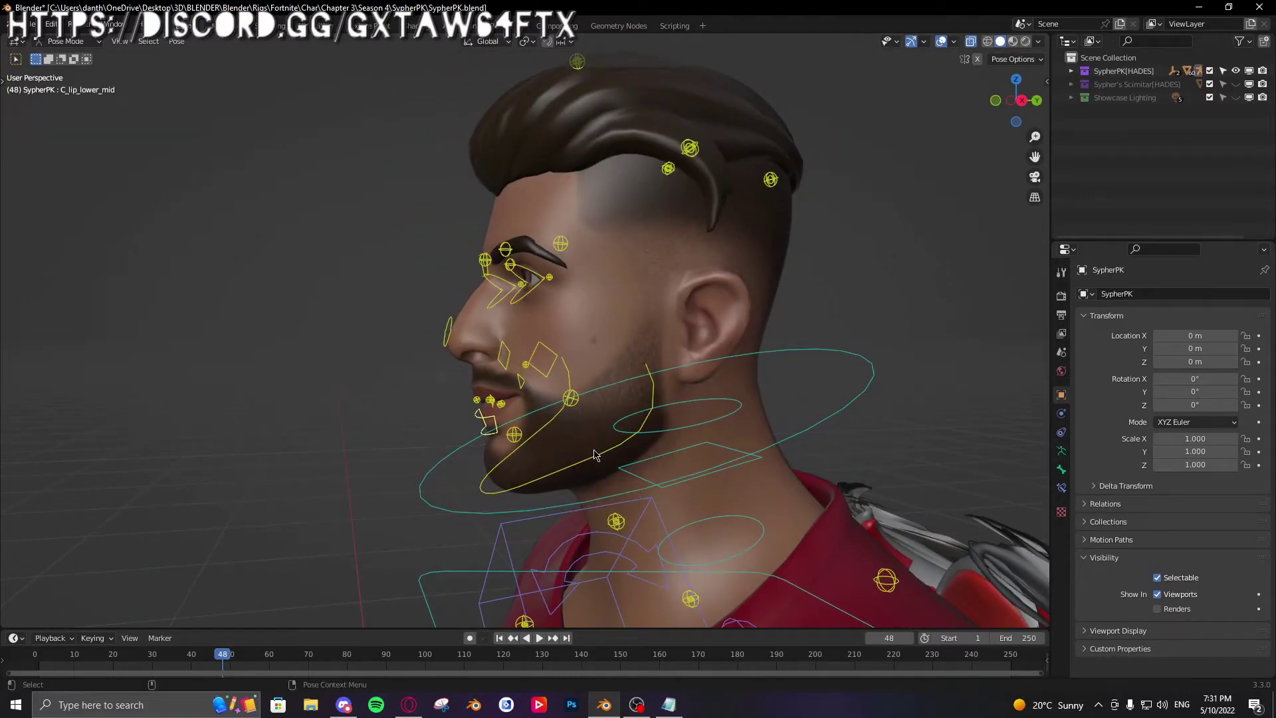
middle_drag(594, 454, 712, 437)
middle_drag(717, 367, 663, 500)
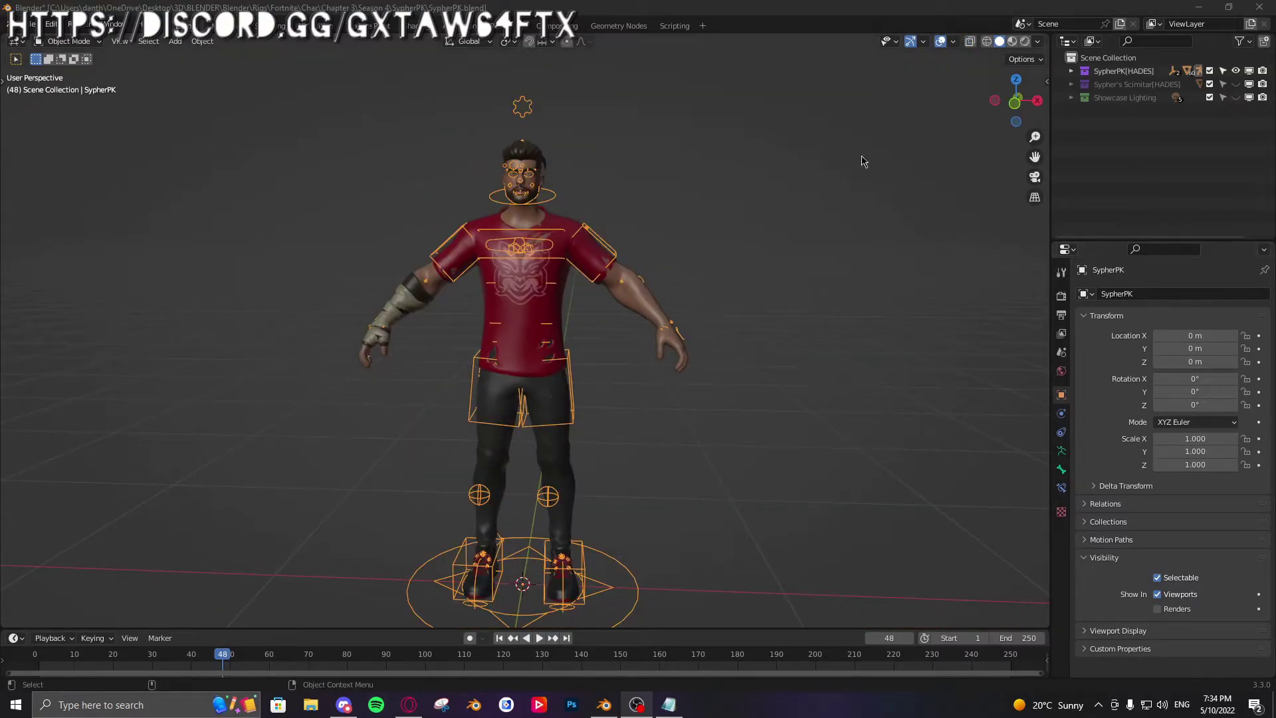
Step: Save the file, and select the Sypher Properties control above the head in Pose Mode
key(ctrl+s)
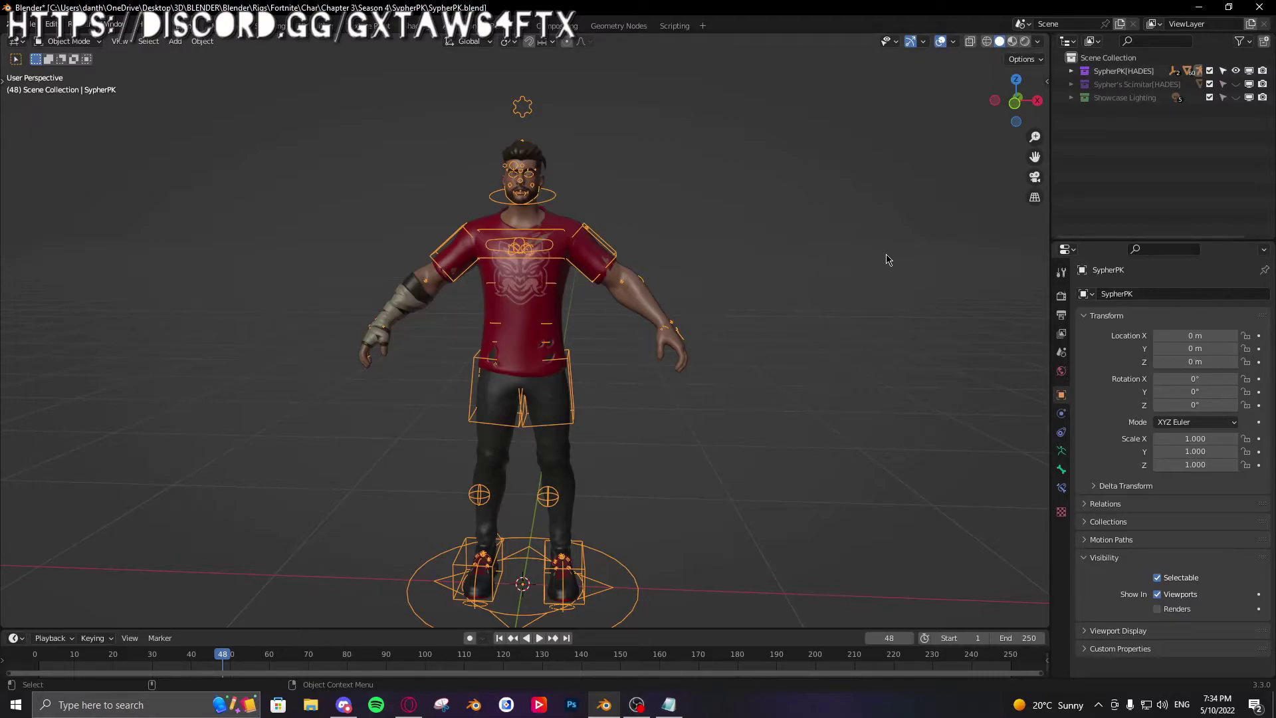
key(Tab)
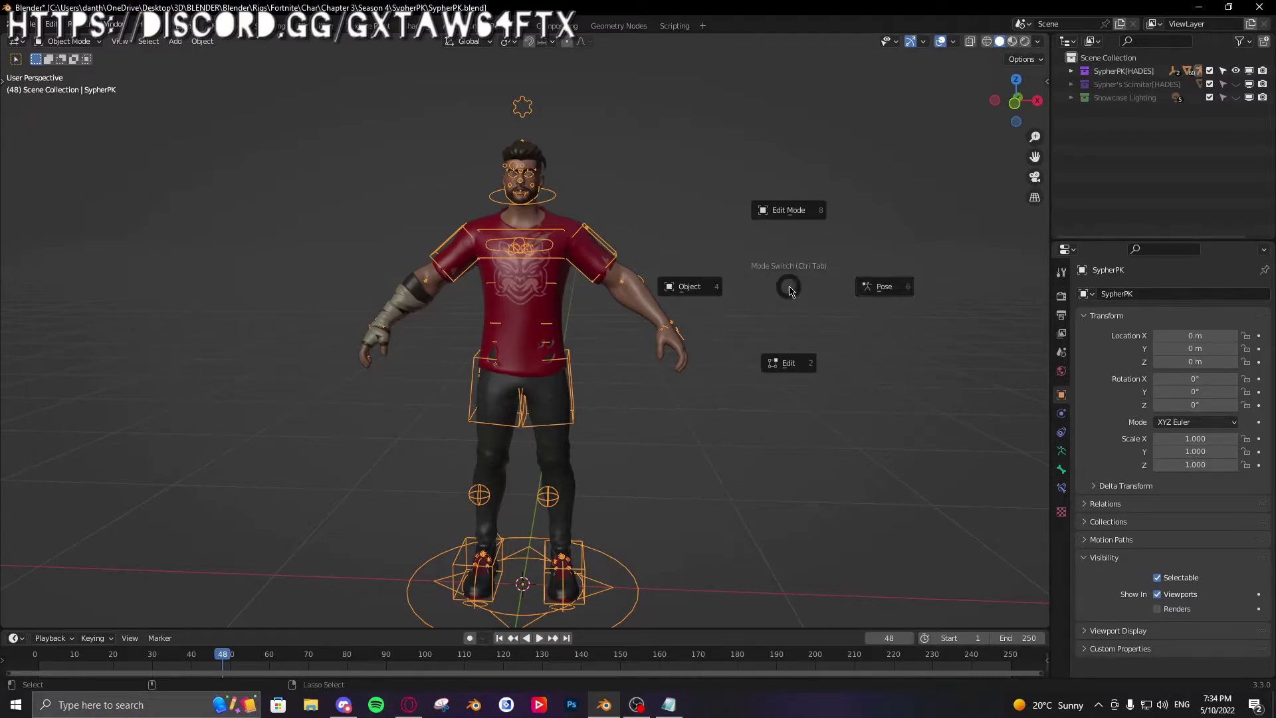
click(857, 290)
middle_drag(620, 269, 669, 285)
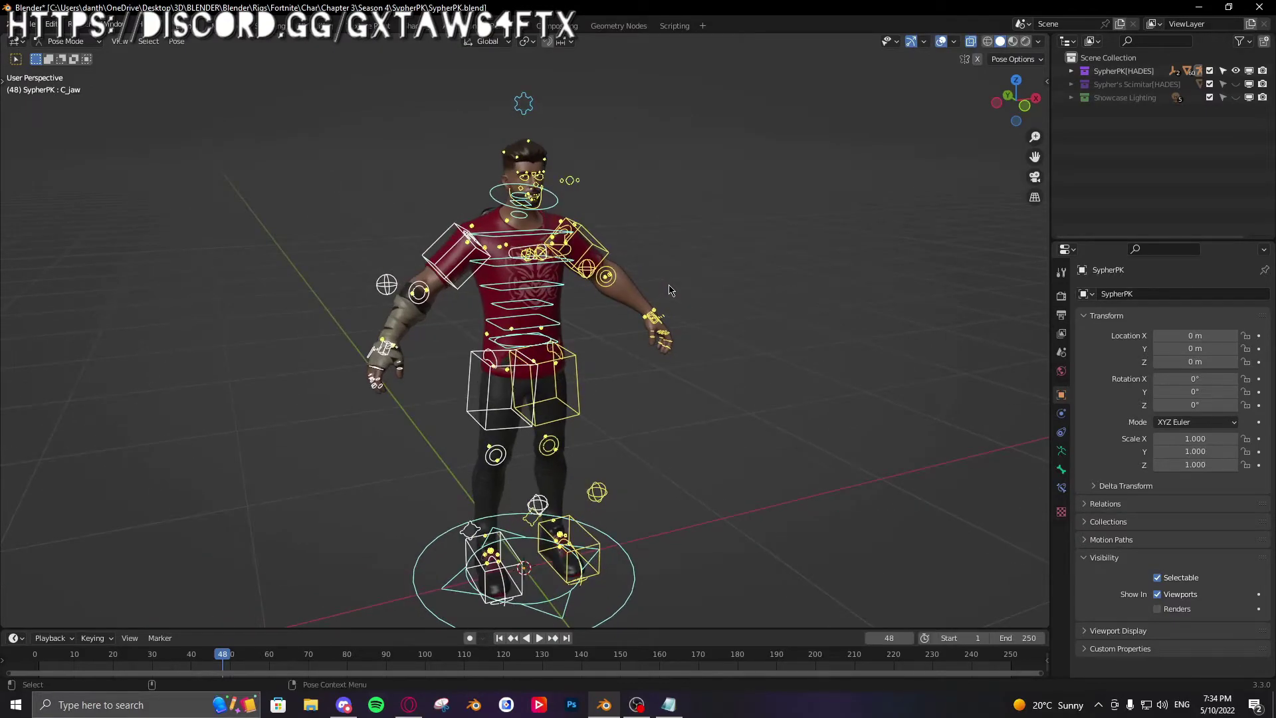
scroll(670, 289, up, 1)
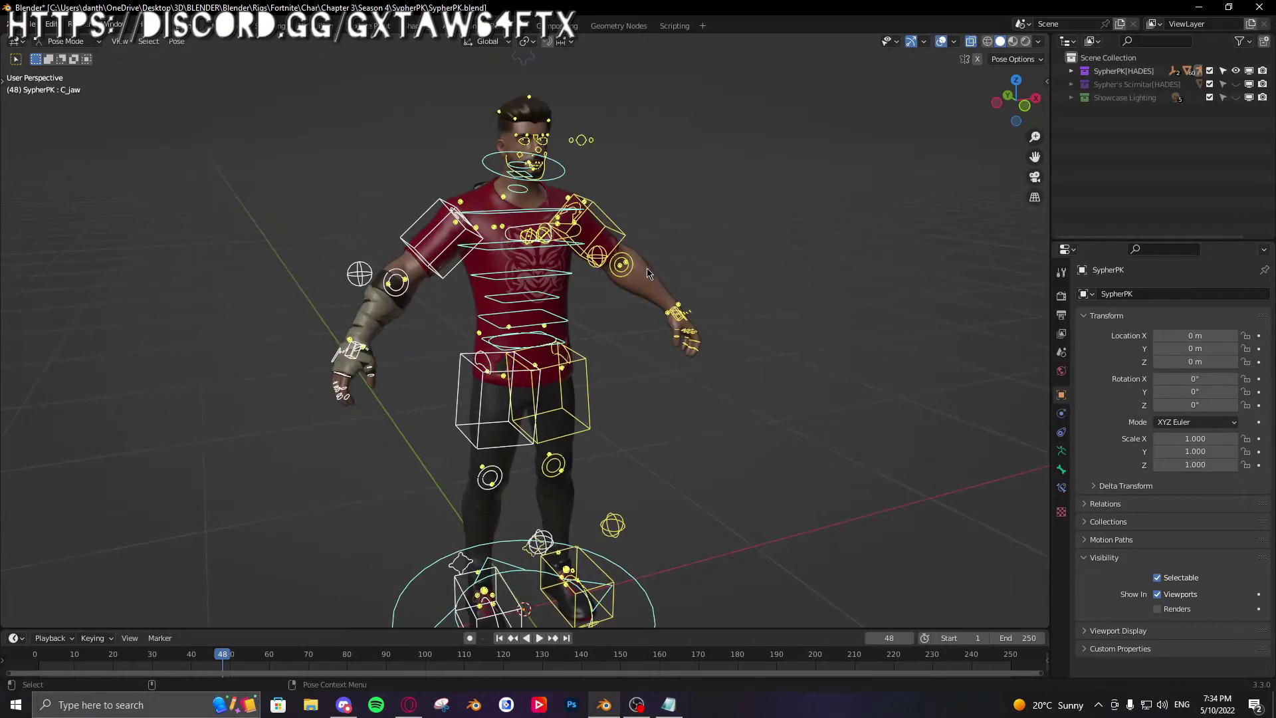
shift+middle_drag(578, 147, 586, 239)
click(537, 143)
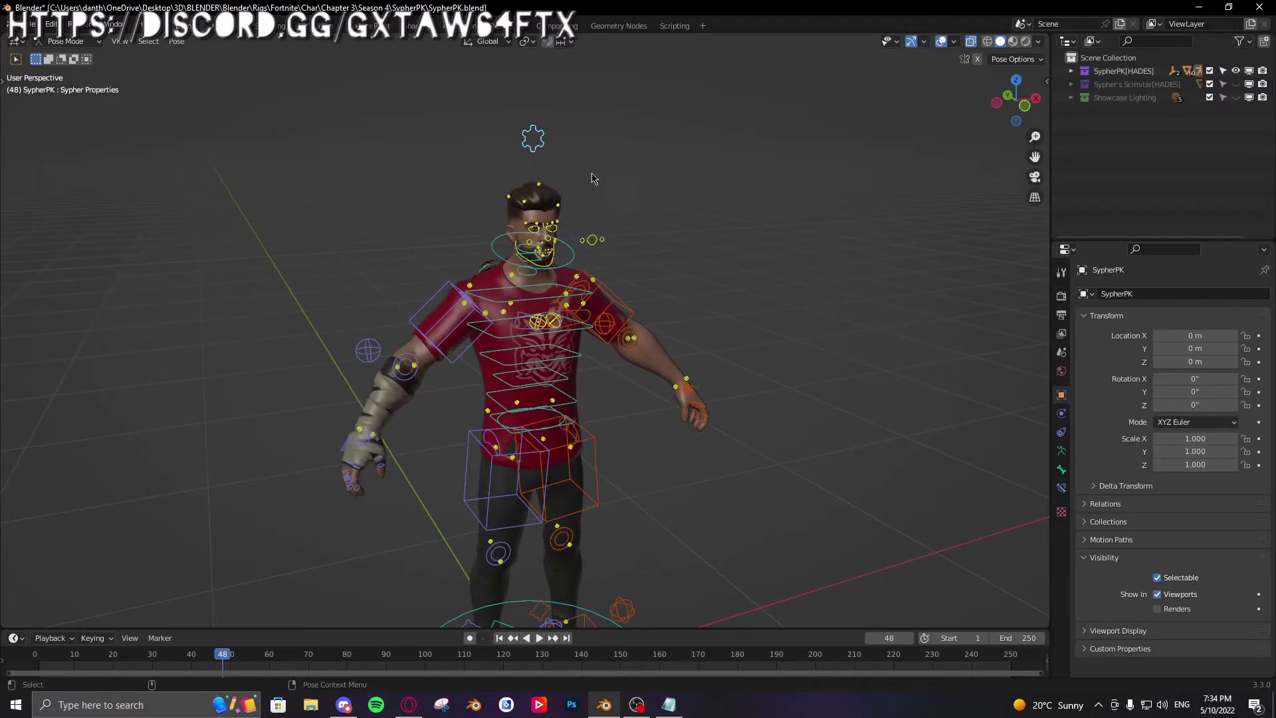
Step: Unhide the Sypher's Scimitar[HADES] collection and select the sword's Scimitar Properties control in Pose Mode
scroll(527, 246, down, 2)
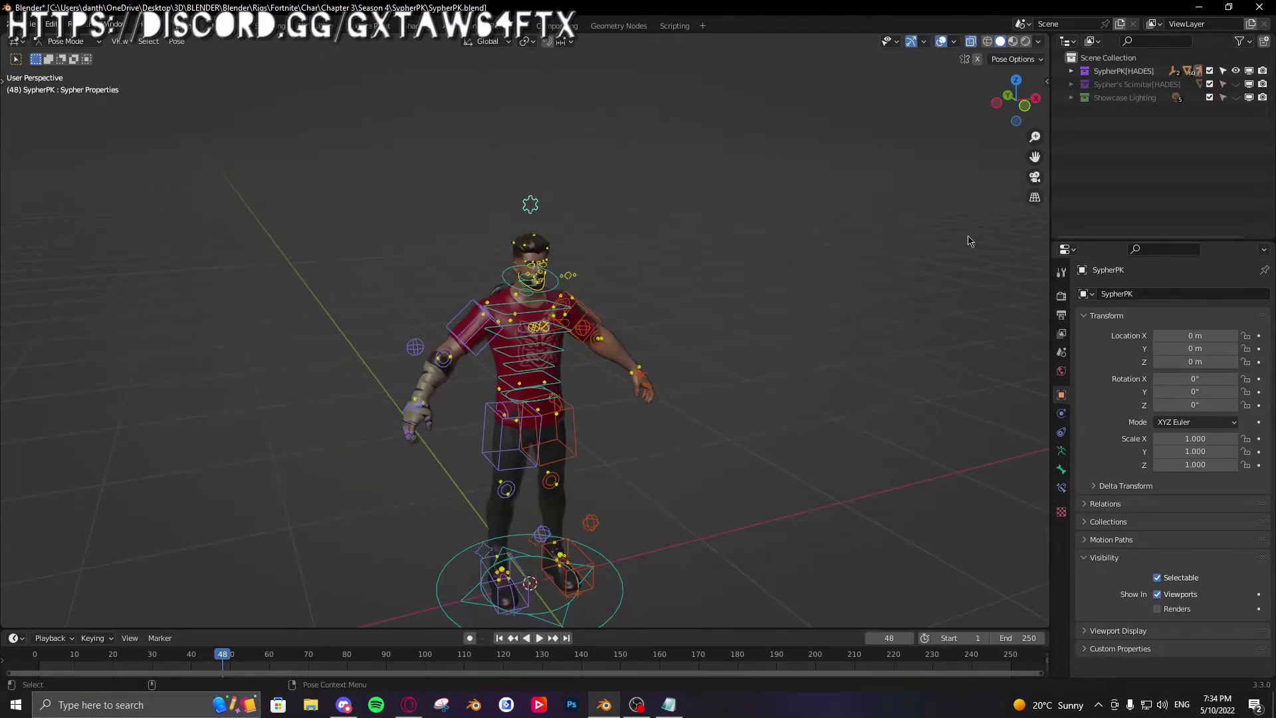
click(1236, 84)
scroll(821, 412, up, 4)
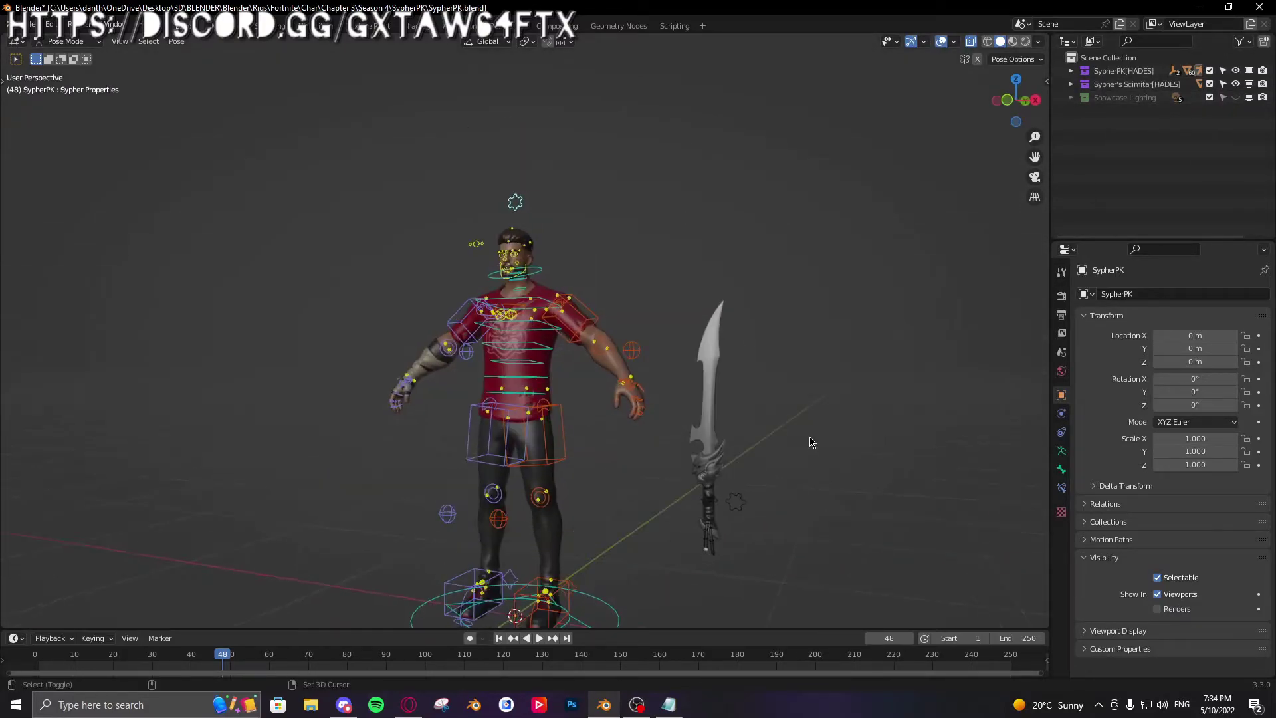
key(ctrl+Tab)
click(702, 351)
key(ctrl+Tab)
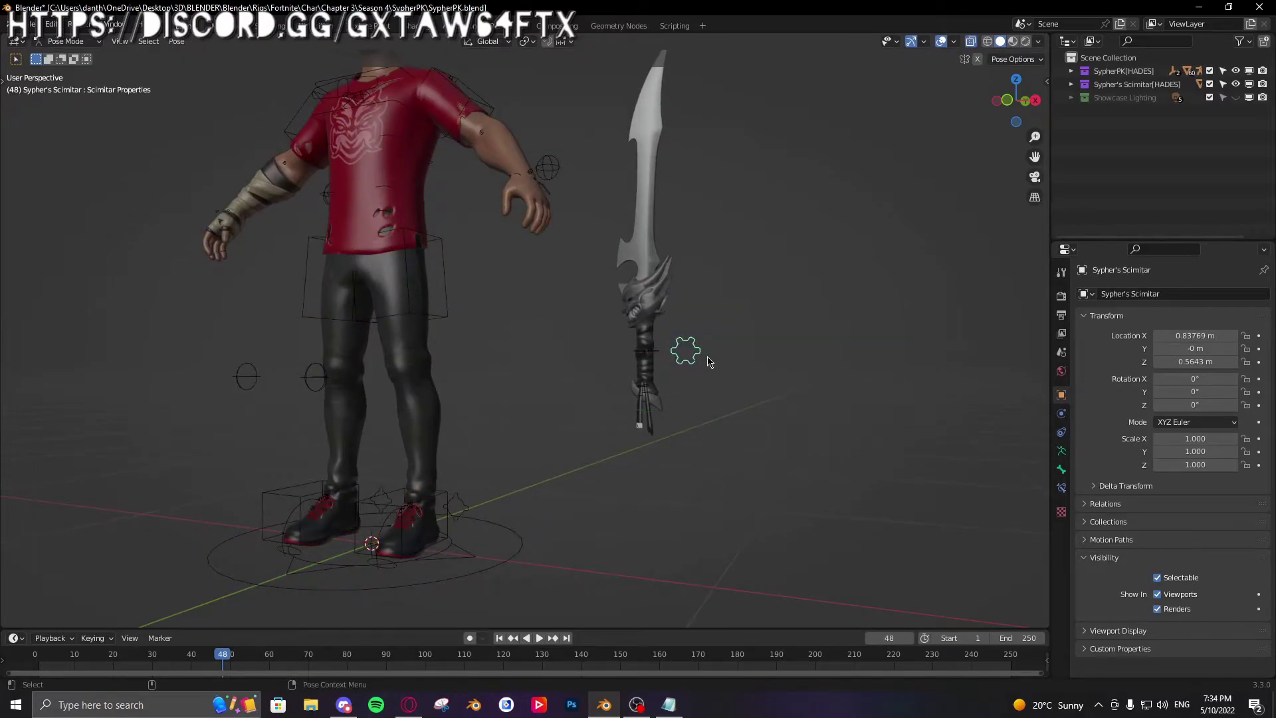
scroll(718, 359, up, 1)
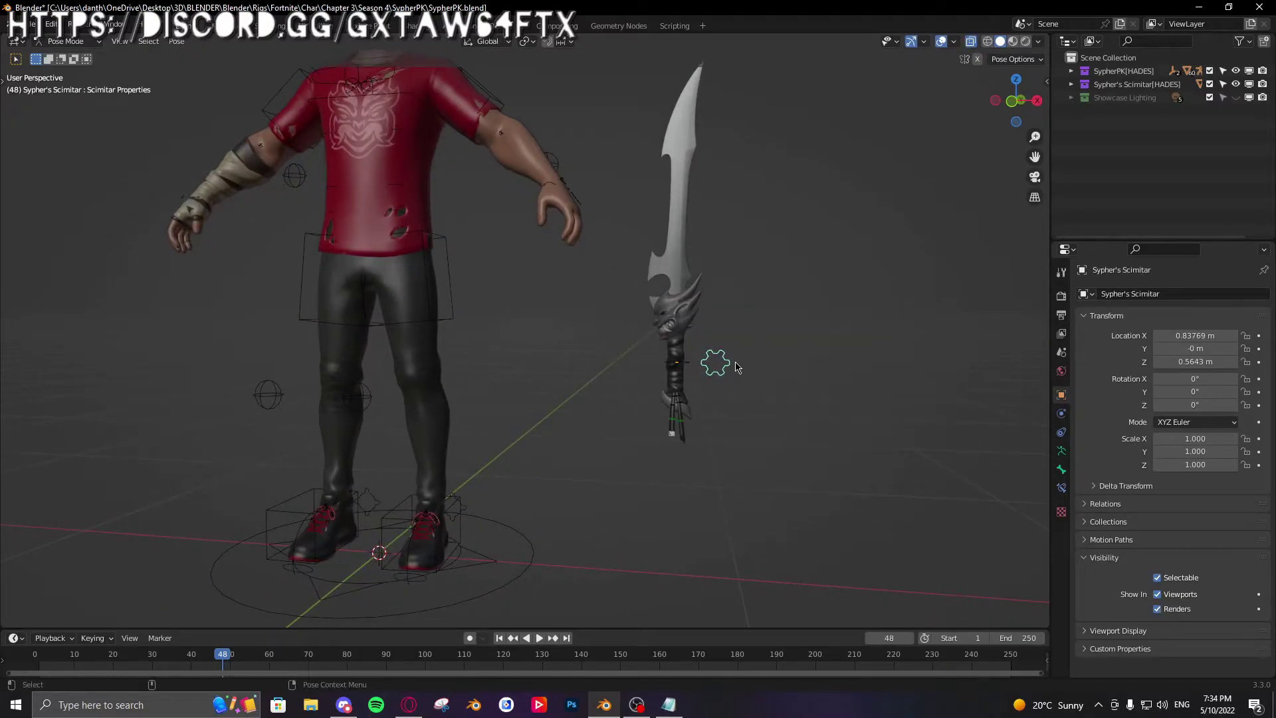
scroll(728, 333, down, 1)
shift+middle_drag(726, 331, 775, 410)
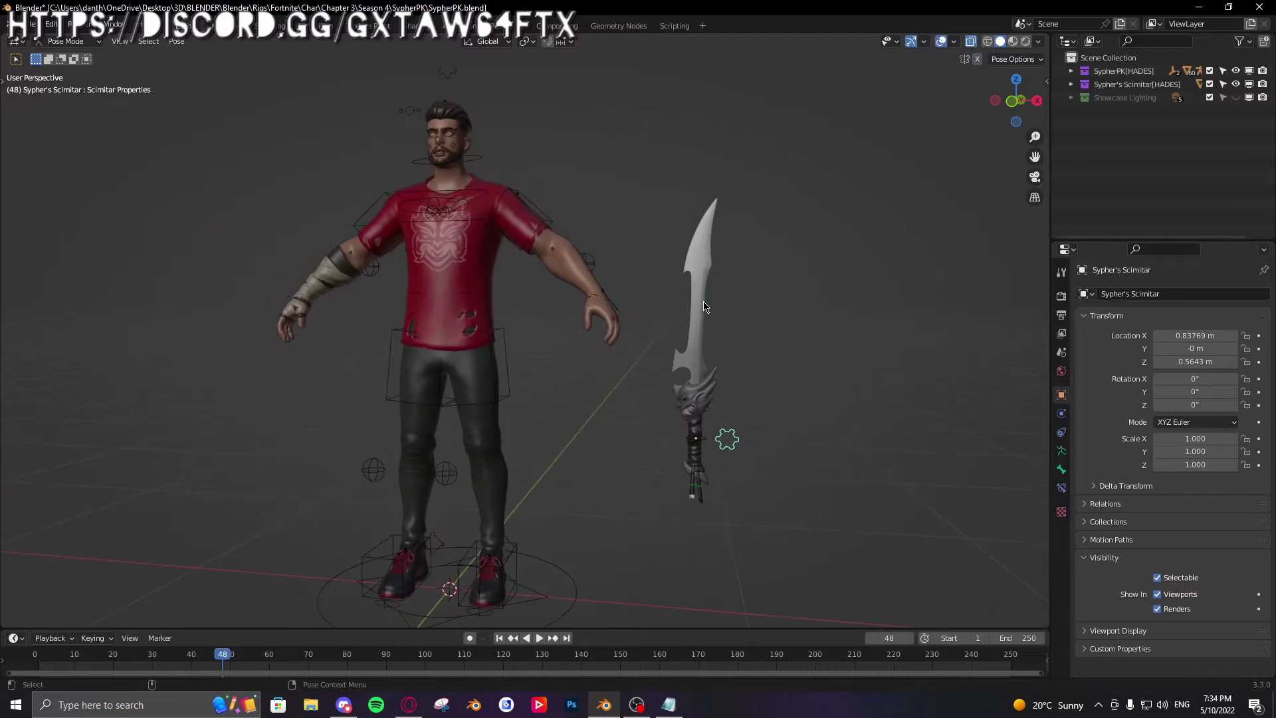
Step: Return to the SypherPK rig in Pose Mode and display the Sypher Properties control's custom properties with their names fully readable
key(ctrl+Tab)
click(541, 208)
key(ctrl+Tab)
scroll(754, 339, up, 2)
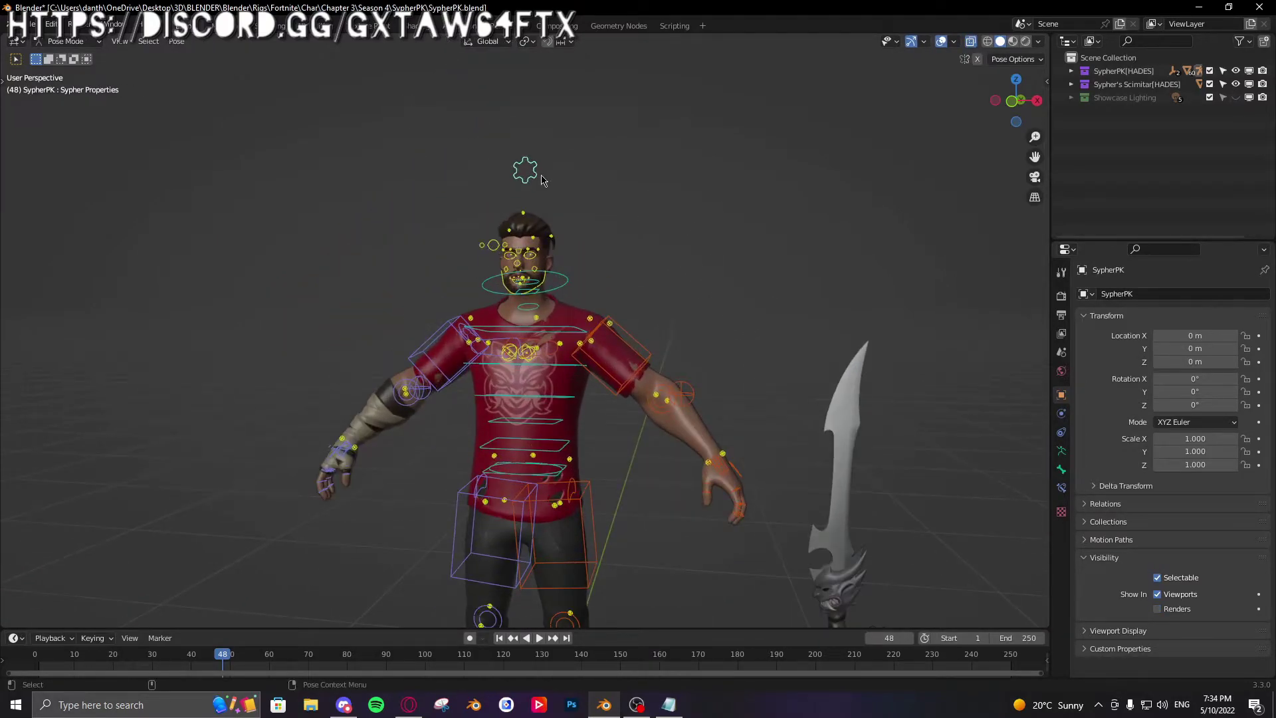
middle_drag(543, 180, 571, 183)
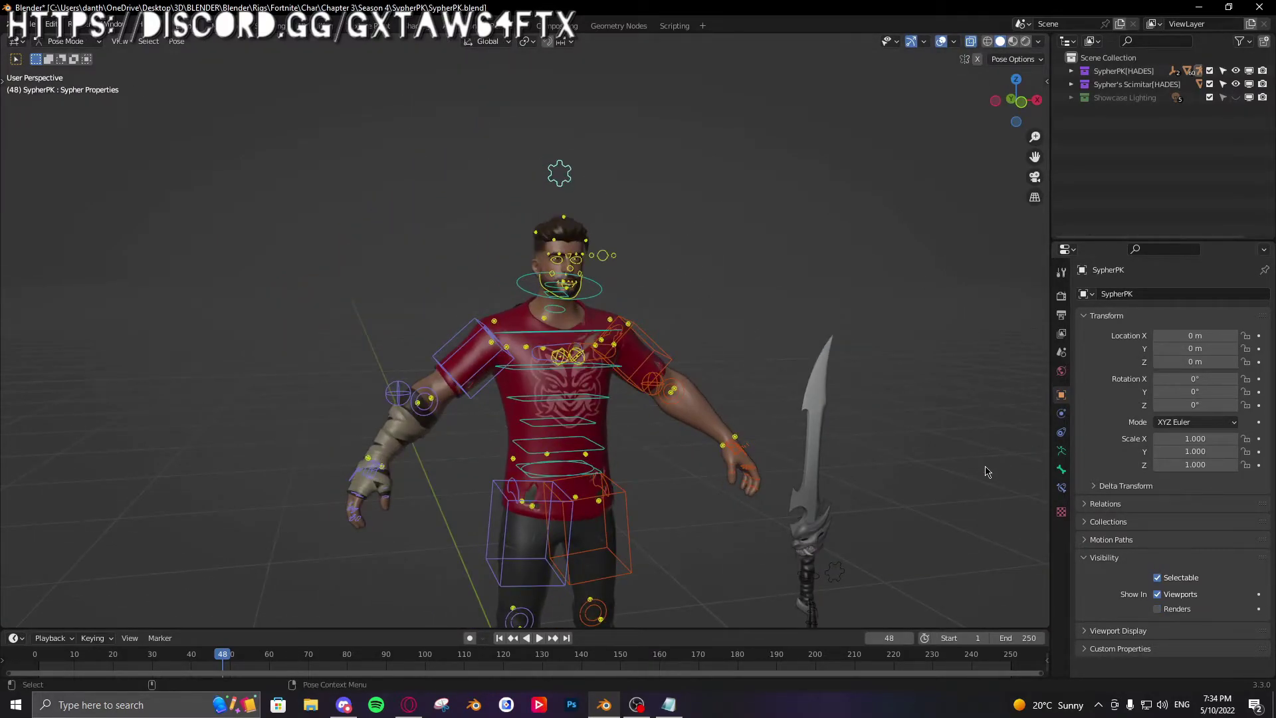
key(n)
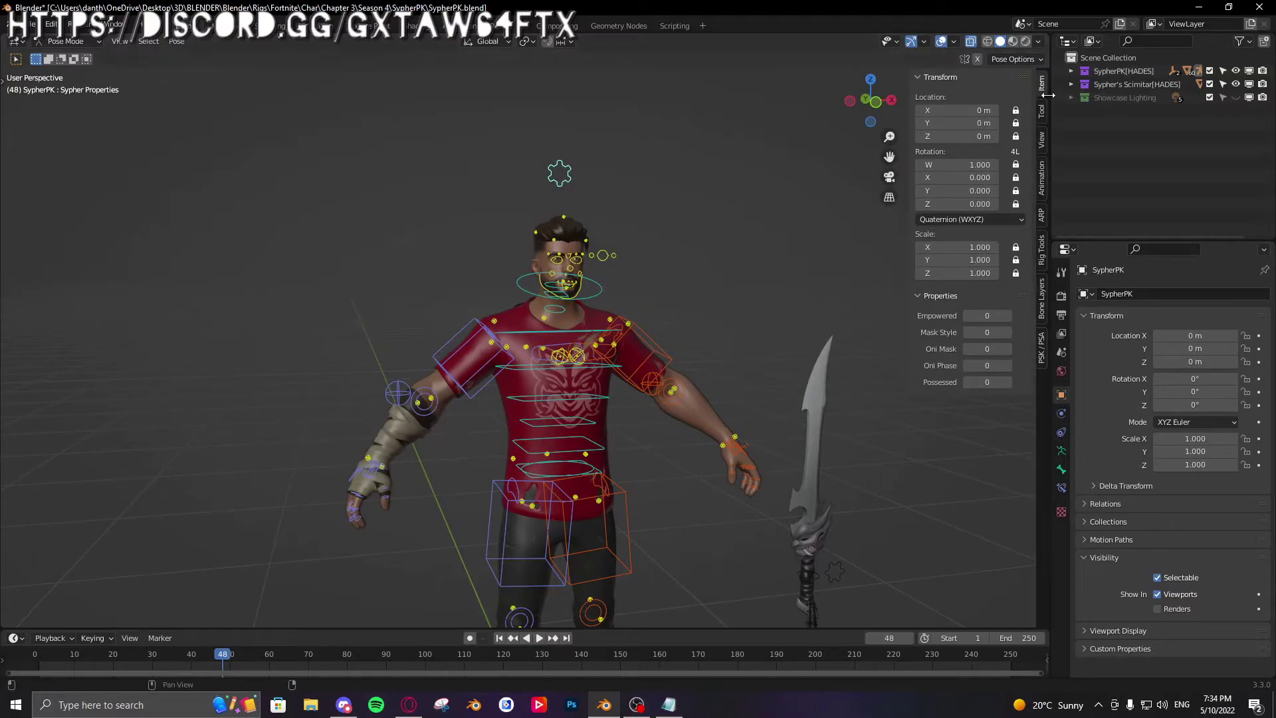
drag(908, 95, 872, 97)
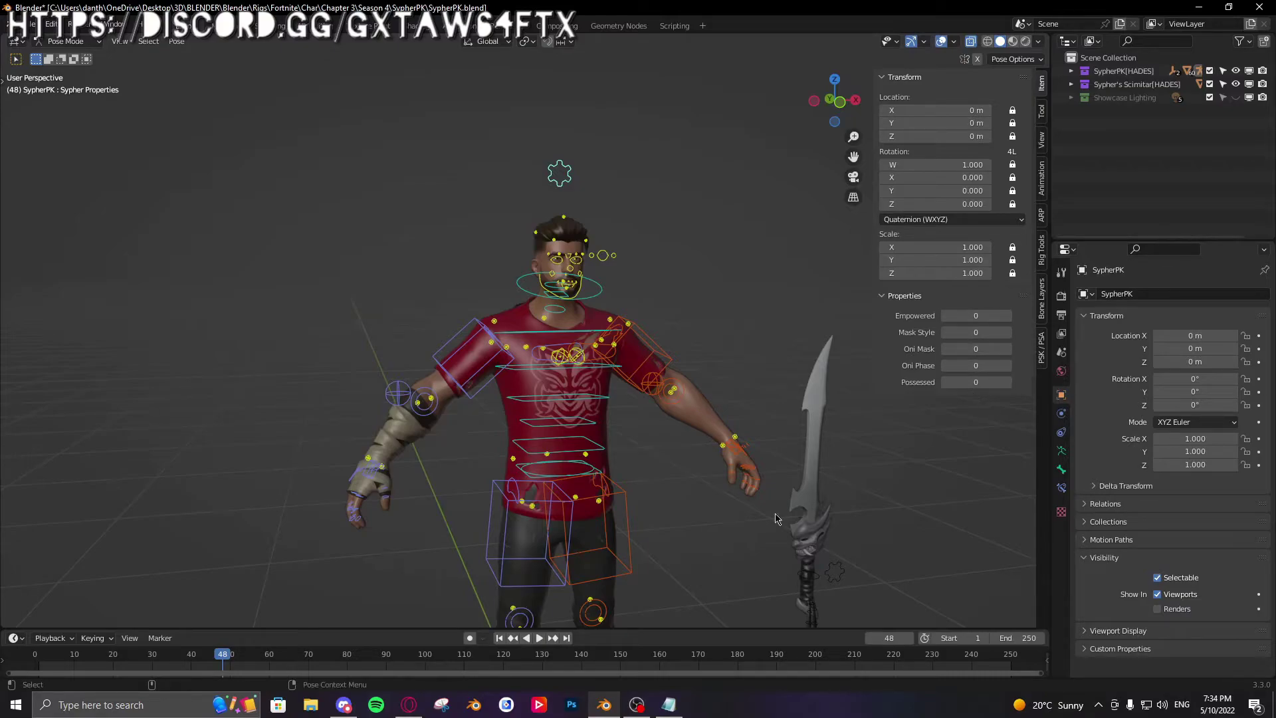
Step: View the Empowered property of the Scimitar Properties control, and reselect the SypherPK rig in Object Mode
click(841, 575)
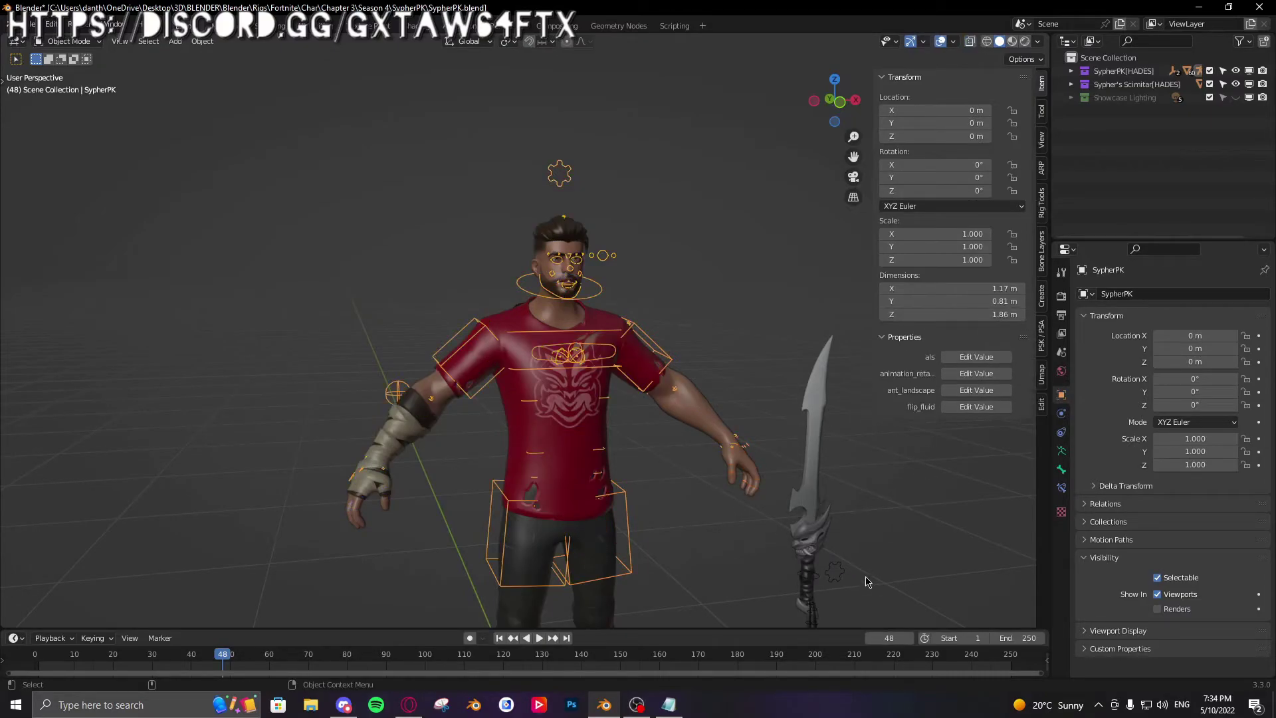
shift+middle_drag(883, 518, 819, 479)
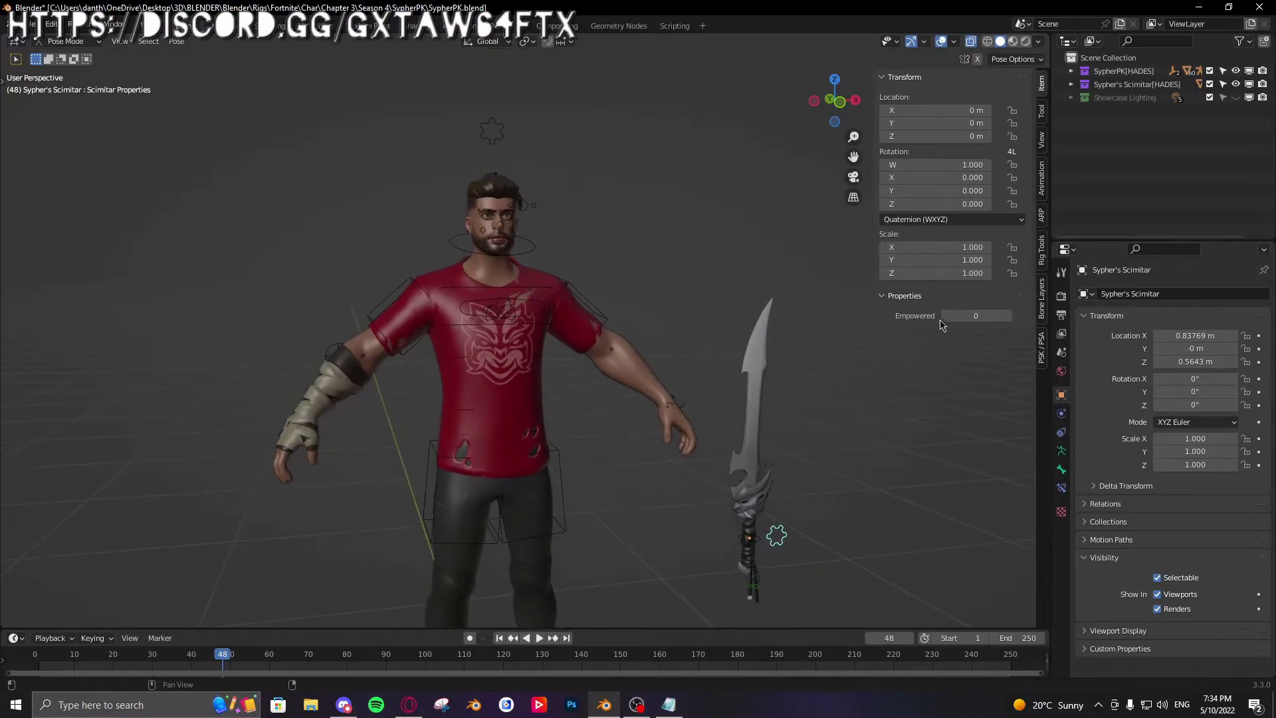
key(ctrl+Tab)
click(593, 307)
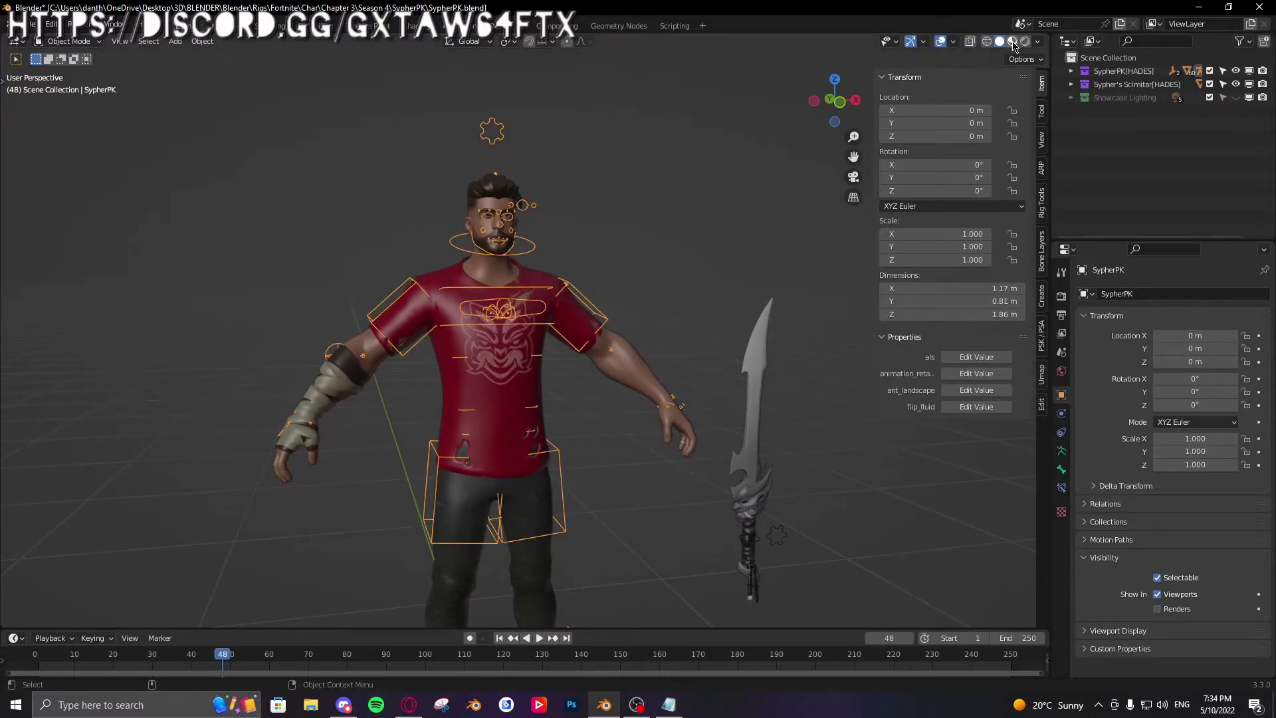
Step: Show the SypherPK rig in Pose Mode with Material Preview shading and the viewport overlays hidden
click(1013, 42)
key(ctrl+Tab)
middle_drag(500, 118, 931, 58)
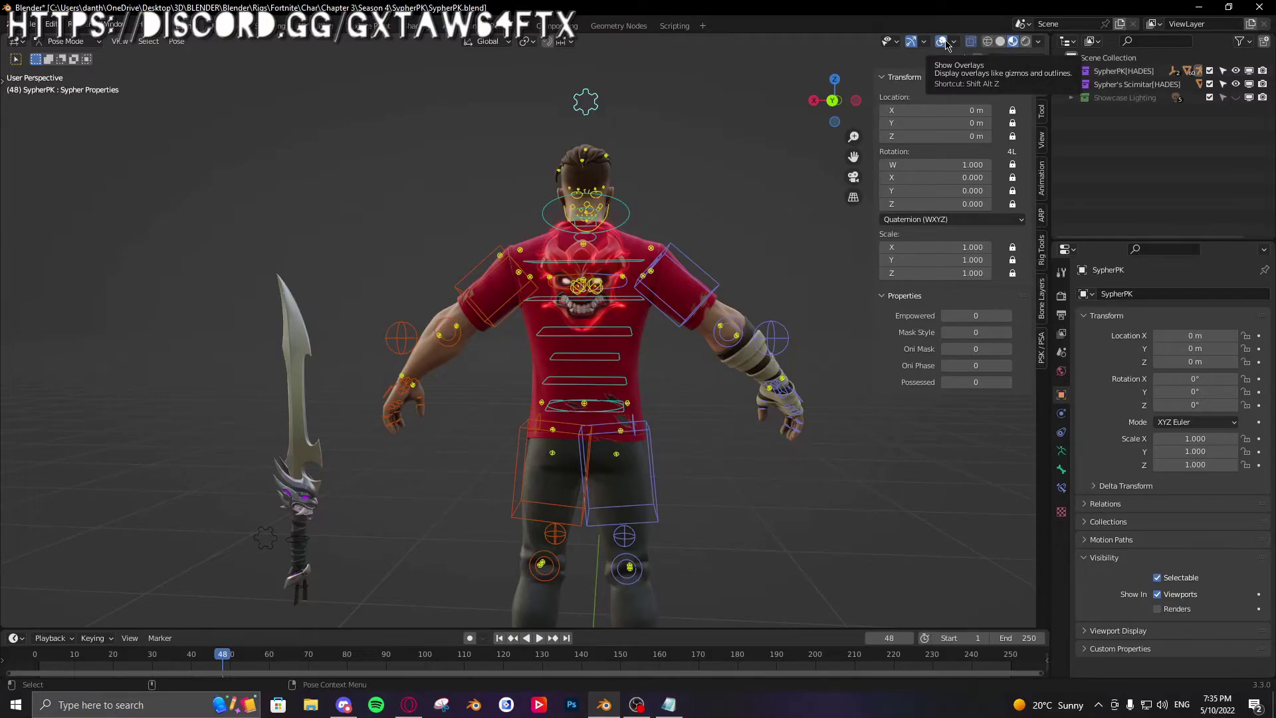
click(946, 44)
Step: Play the timeline animation while viewing the character from the front, and stop playback with the playhead at frame 0
middle_drag(809, 160, 731, 250)
scroll(764, 193, up, 2)
key(space)
middle_drag(482, 421, 749, 447)
scroll(522, 429, down, 1)
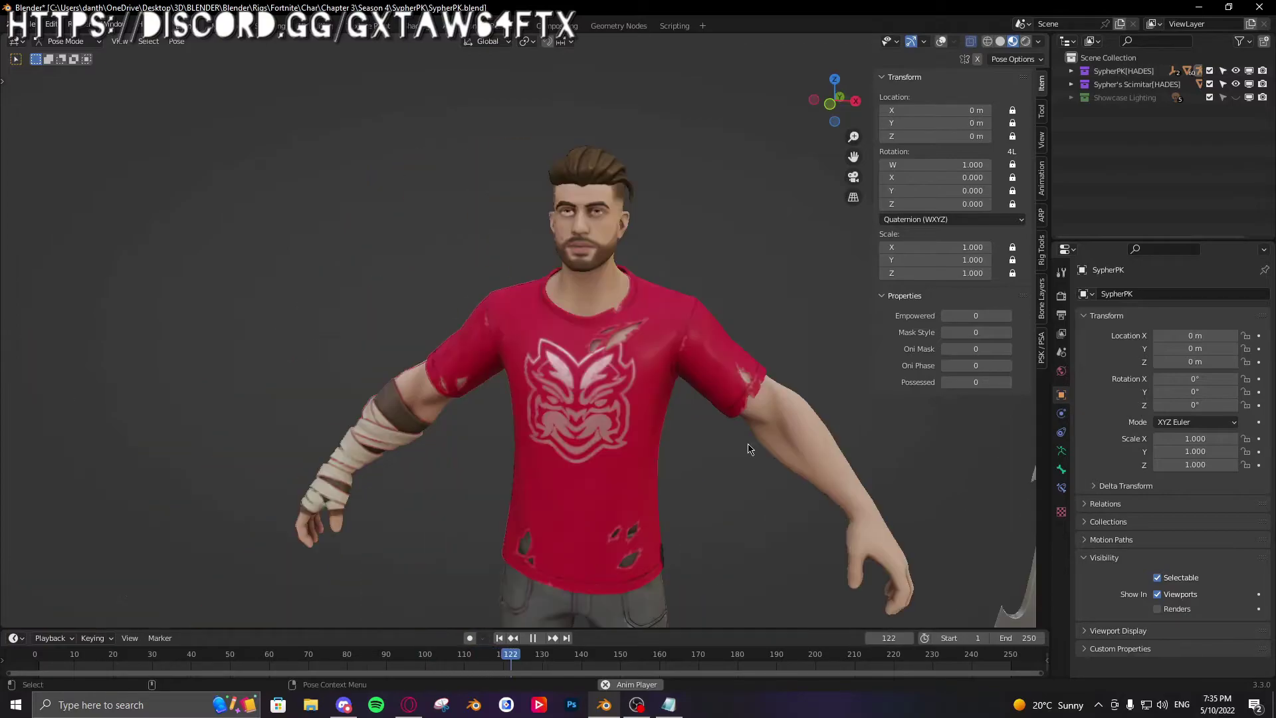
key(space)
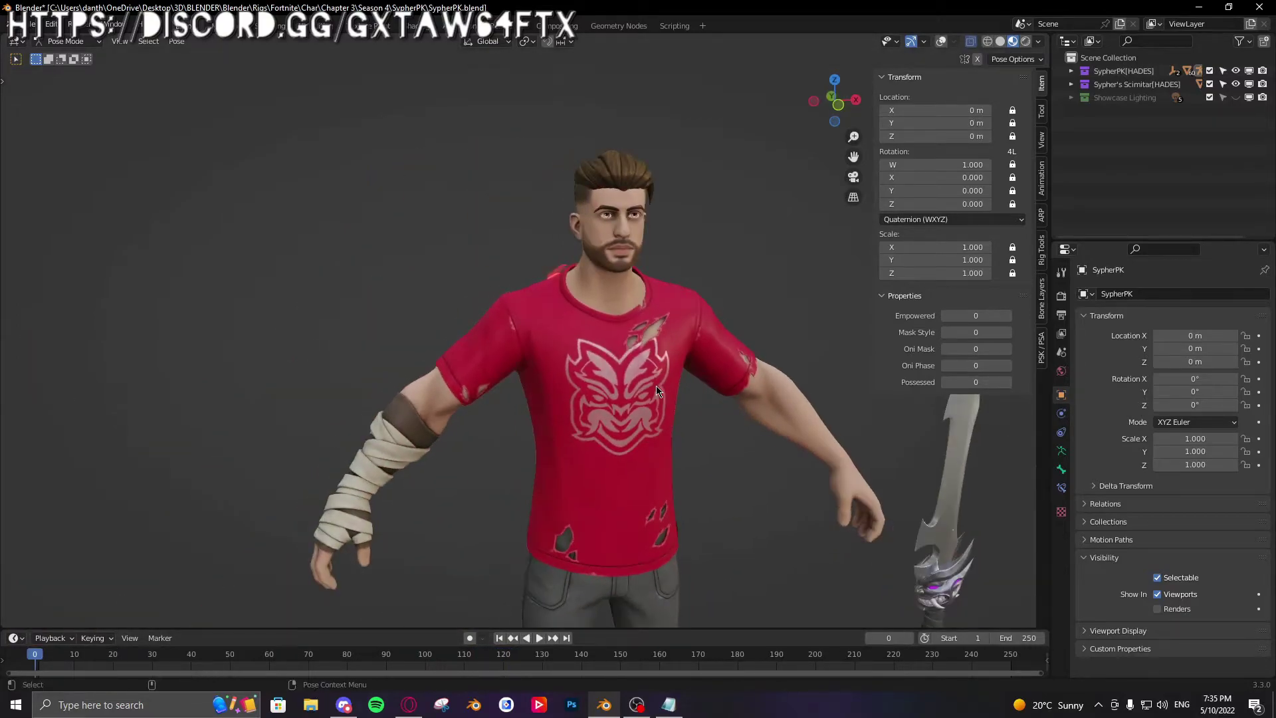
scroll(638, 382, down, 4)
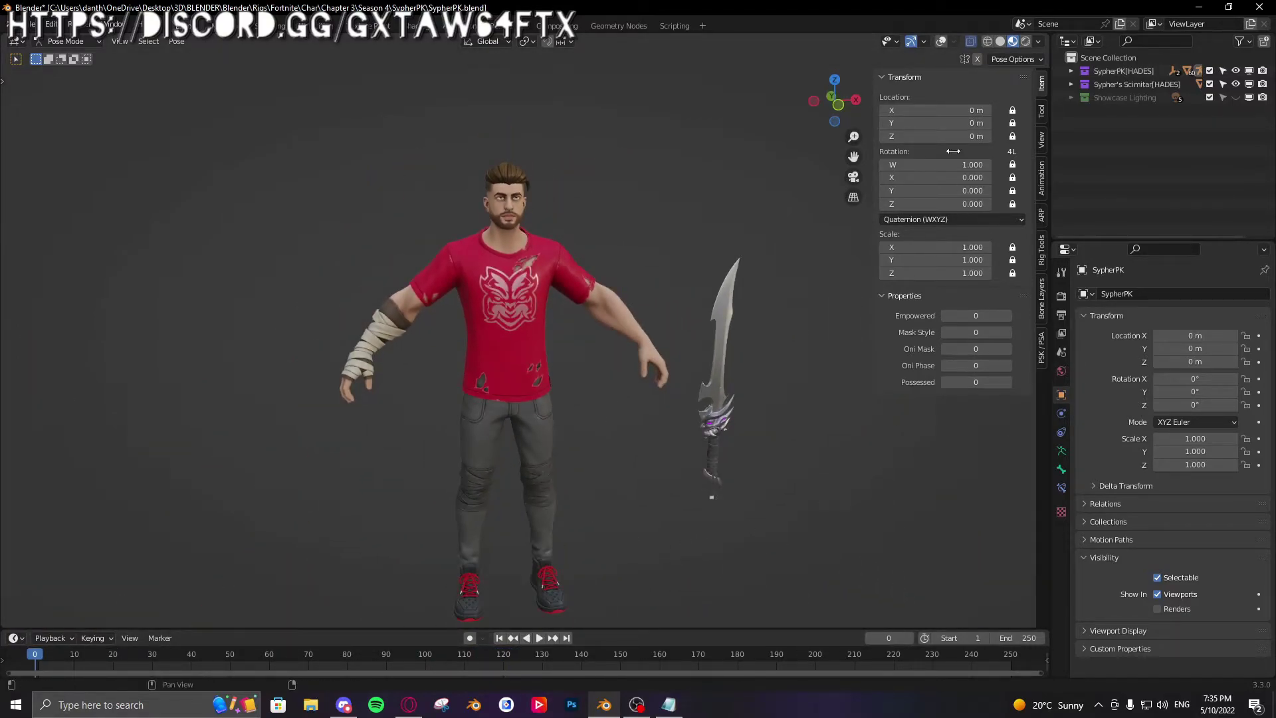
Step: Set the Sypher Properties control's Oni Mask to 1 and Mask Style to 1, and inspect the mask on the face up close
click(941, 43)
click(940, 42)
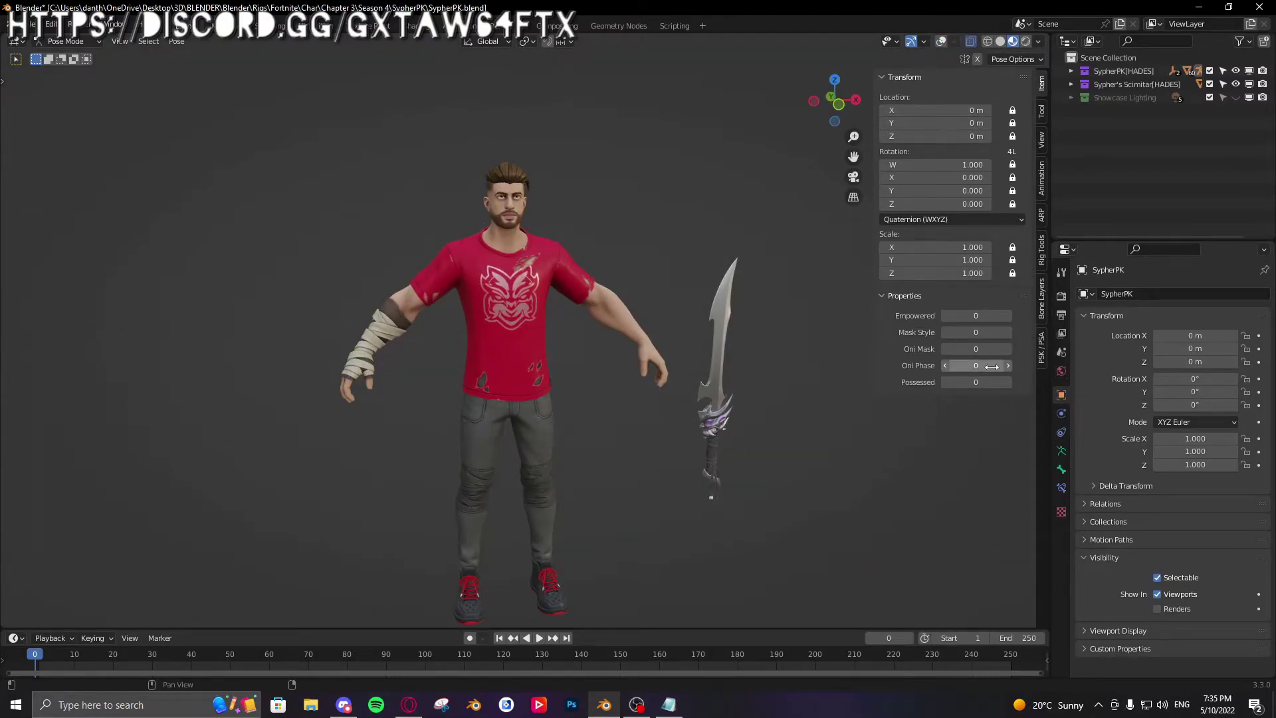
click(1008, 349)
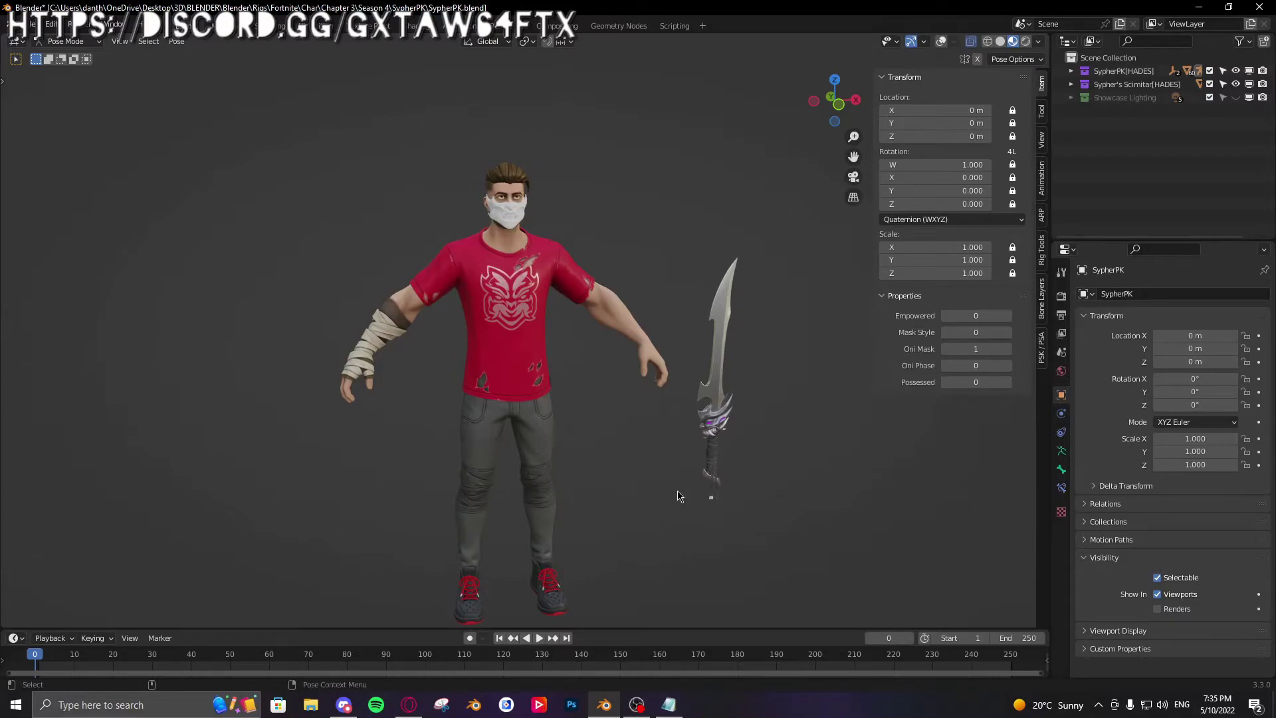
middle_drag(681, 493, 983, 382)
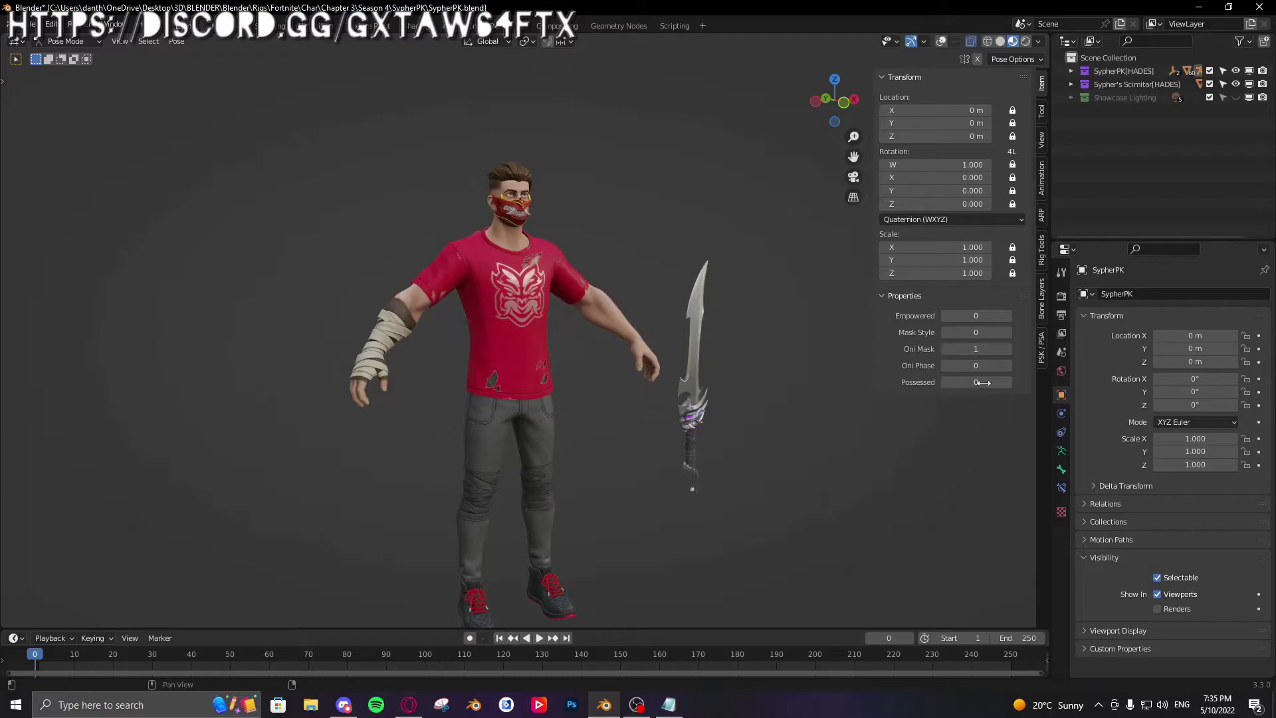
click(1009, 333)
scroll(797, 482, up, 3)
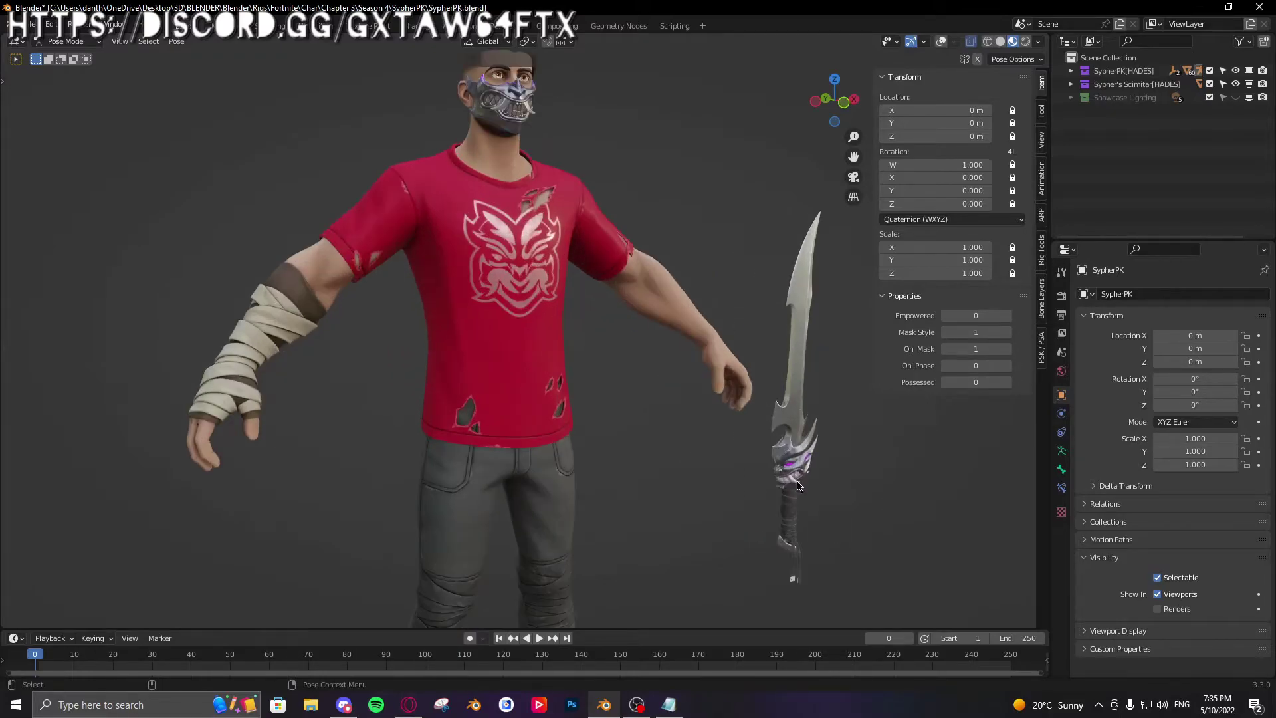
shift+middle_drag(573, 170, 590, 417)
scroll(591, 418, up, 6)
middle_drag(661, 378, 652, 372)
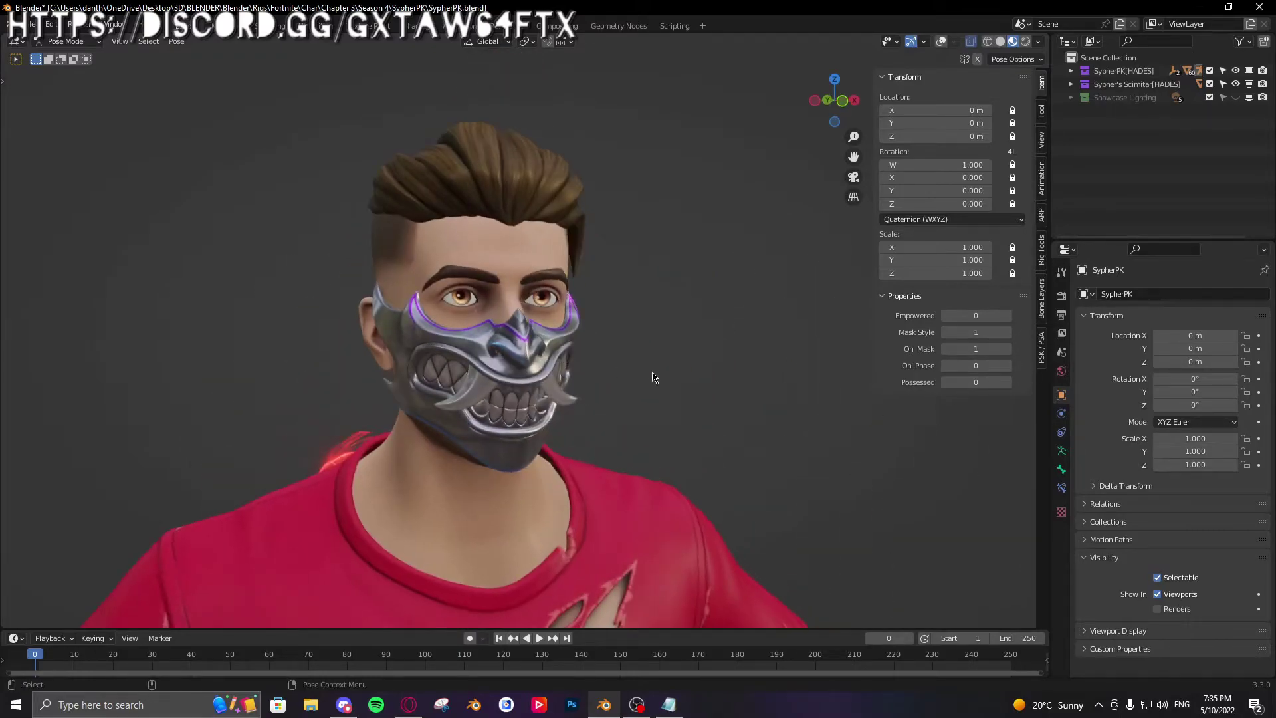
Step: Set the character's Mask Style and Oni Mask properties back to 0
click(948, 334)
click(948, 349)
scroll(798, 516, down, 2)
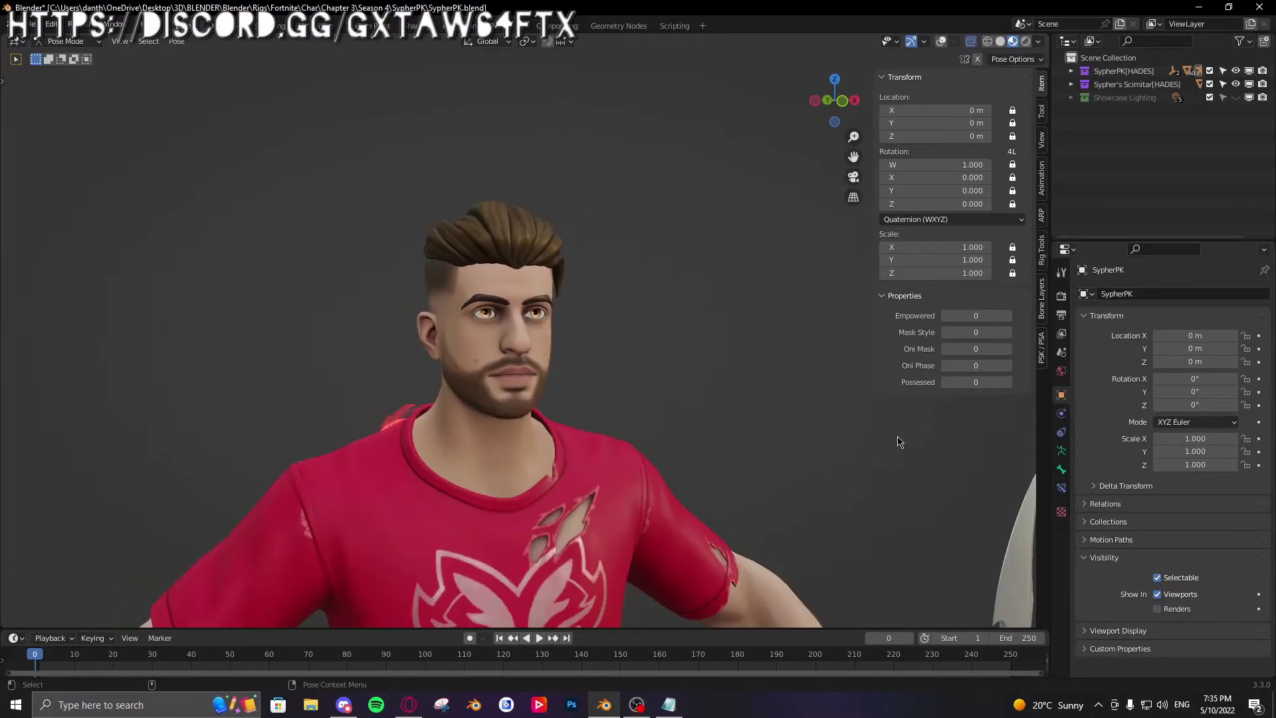
scroll(739, 541, down, 2)
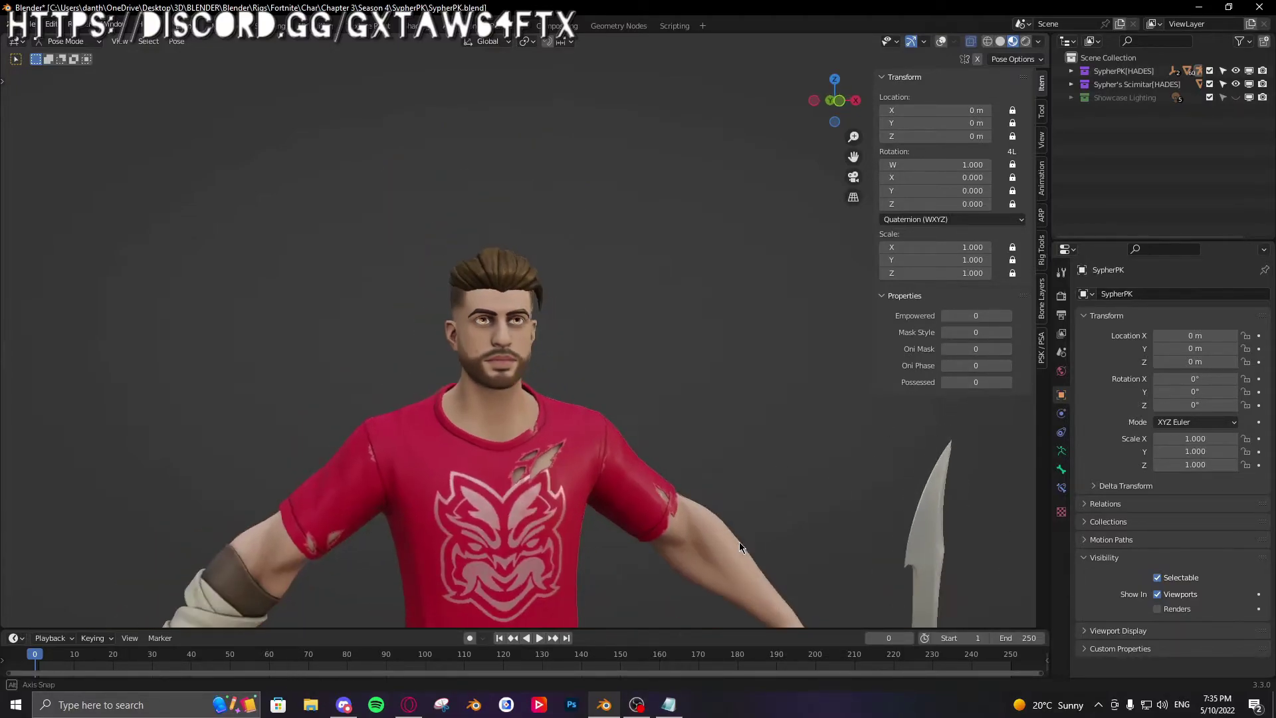
Step: Set the character's Empowered property to 1 and inspect the outfit from the front and back
click(1006, 317)
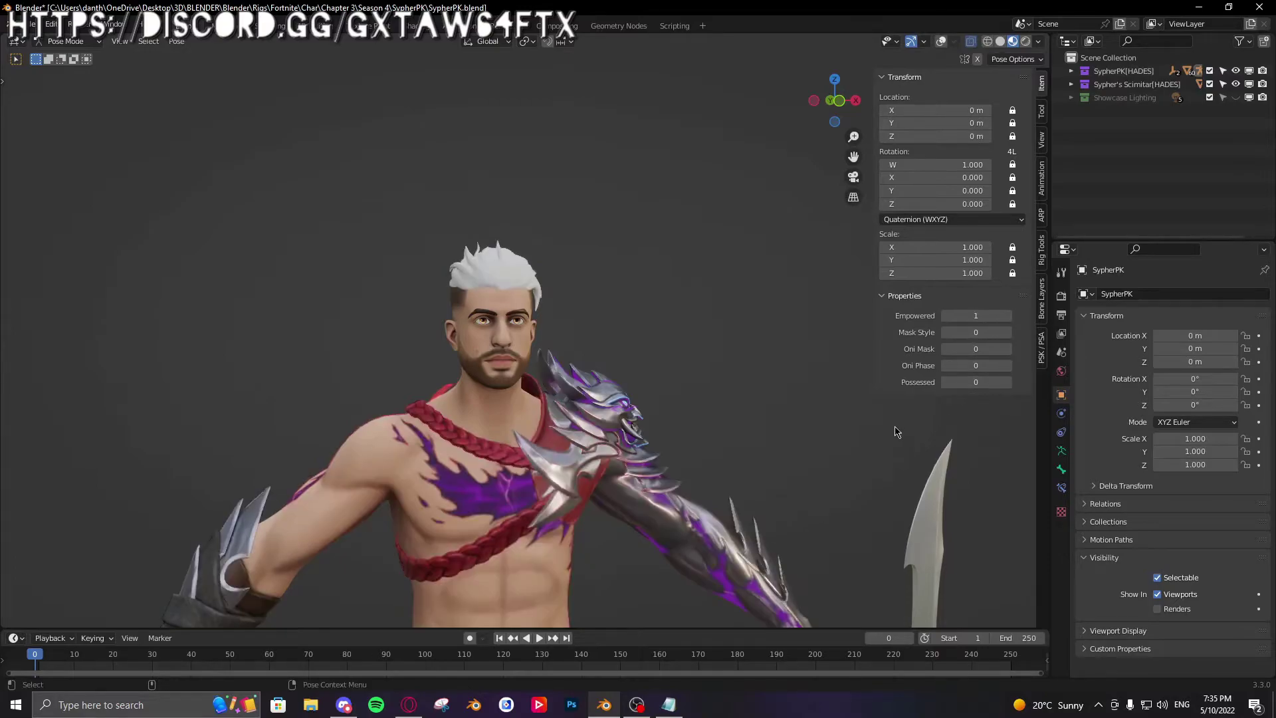
scroll(723, 419, down, 5)
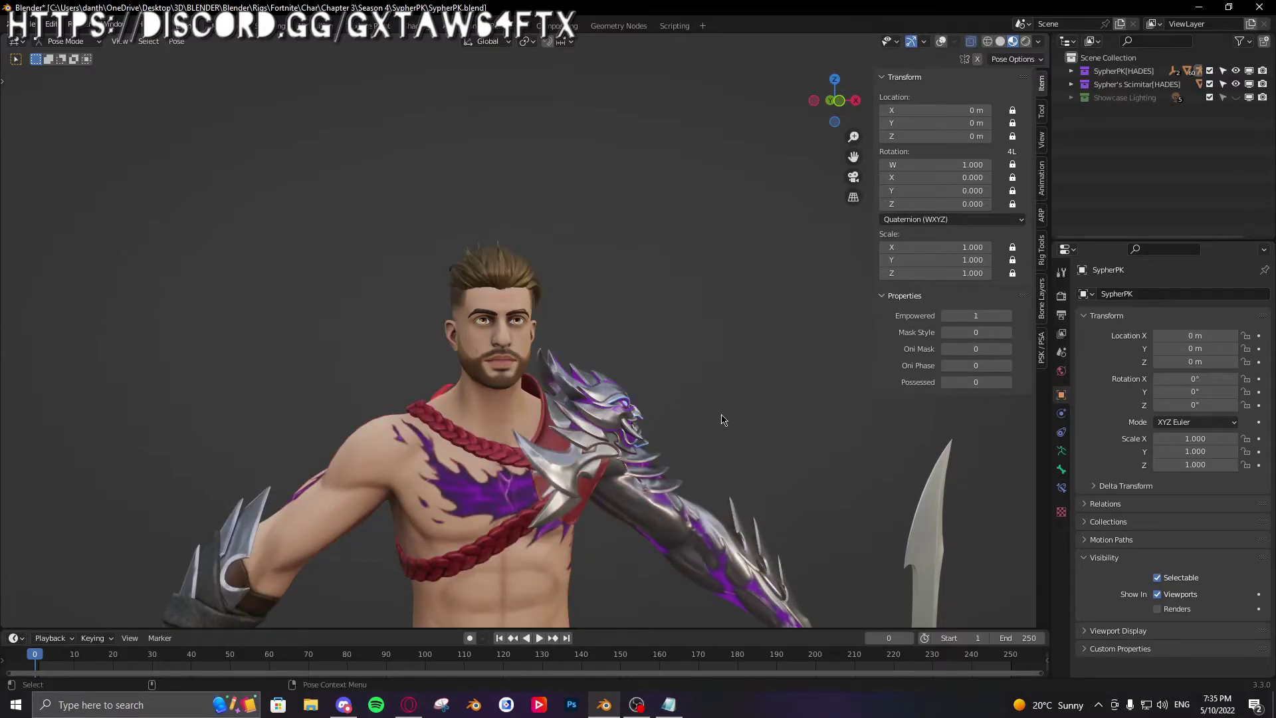
middle_drag(692, 399, 780, 359)
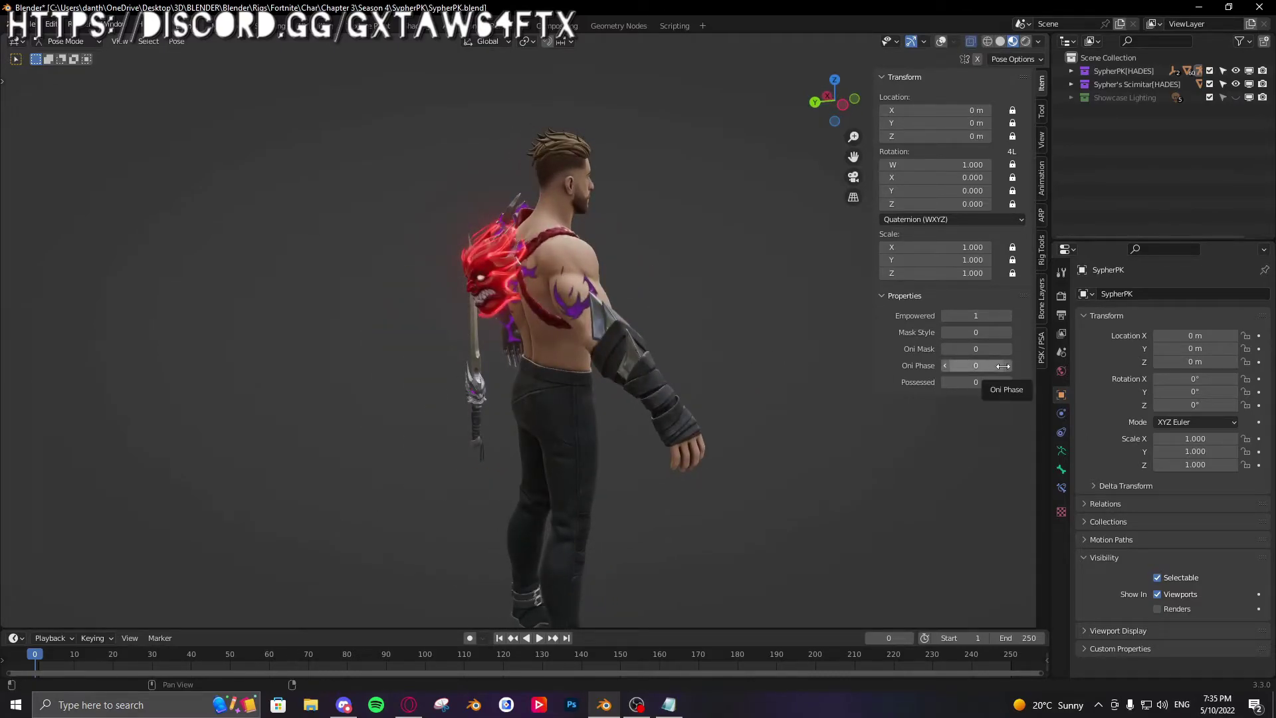
middle_drag(525, 376, 576, 379)
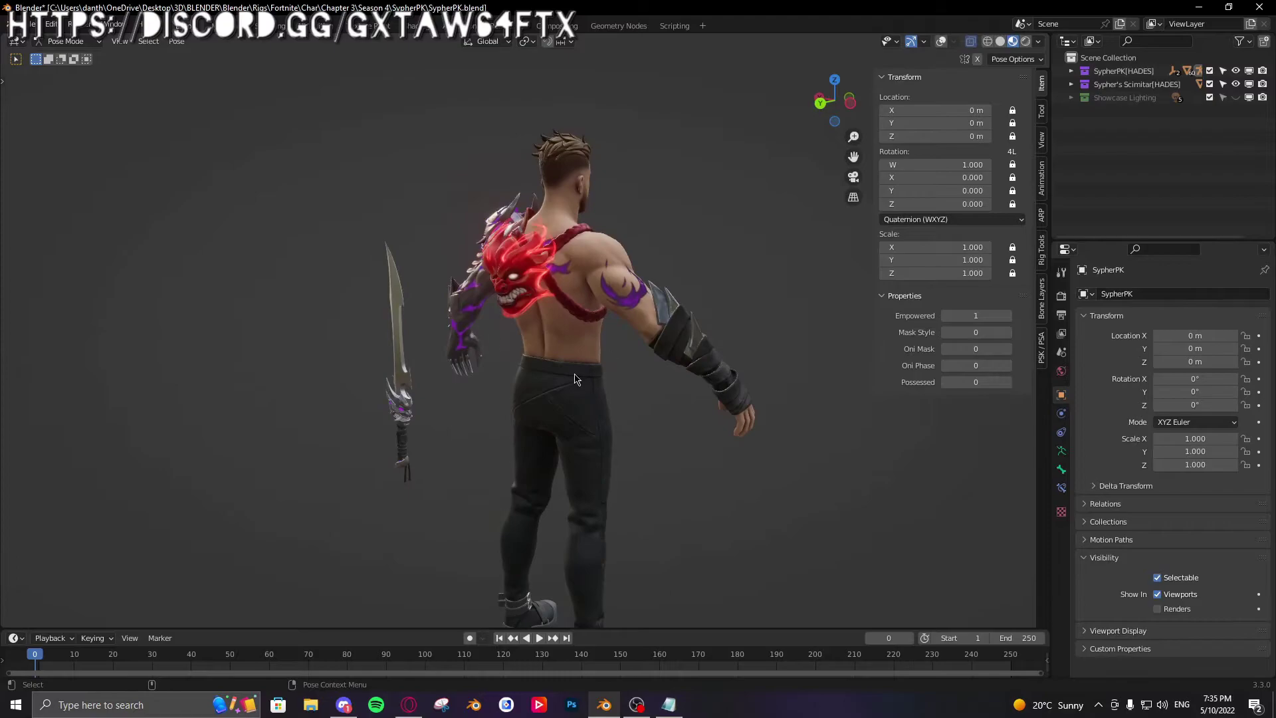
Step: Switch Oni Phase to 1, back to 0 and to 1 again to compare the oni face on the character's back
click(1009, 365)
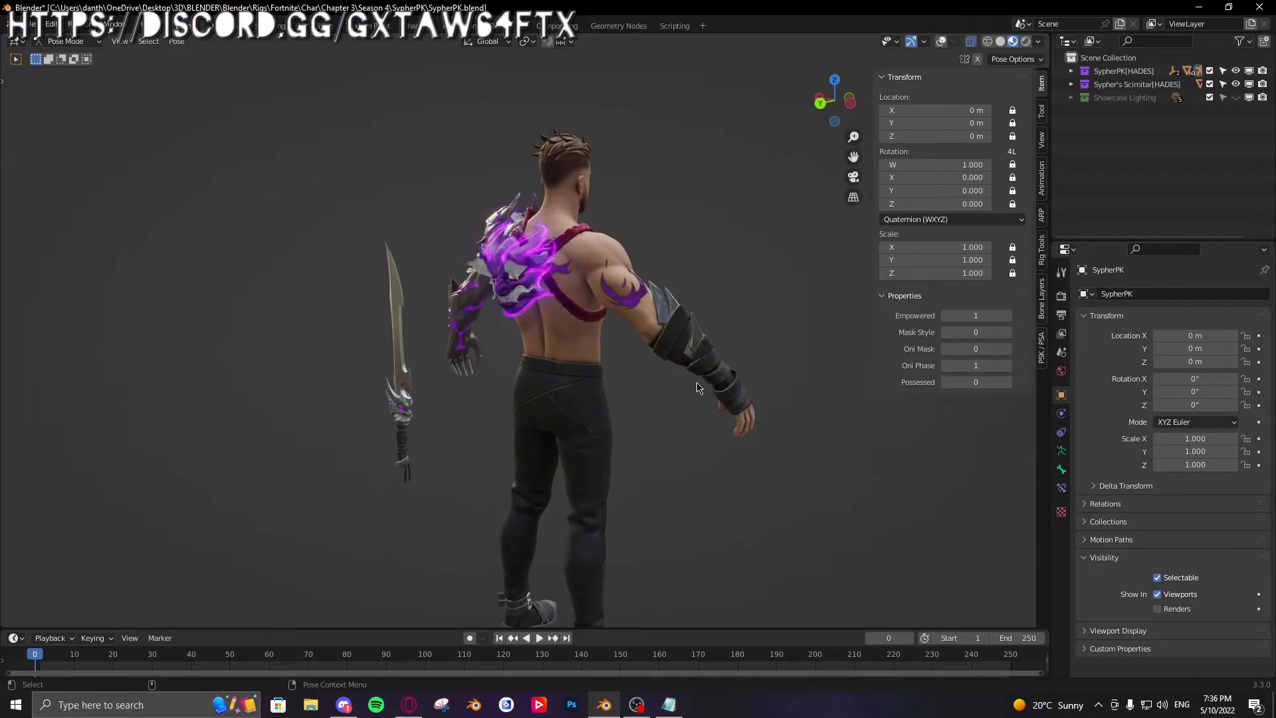
scroll(650, 387, up, 5)
middle_drag(651, 386, 667, 352)
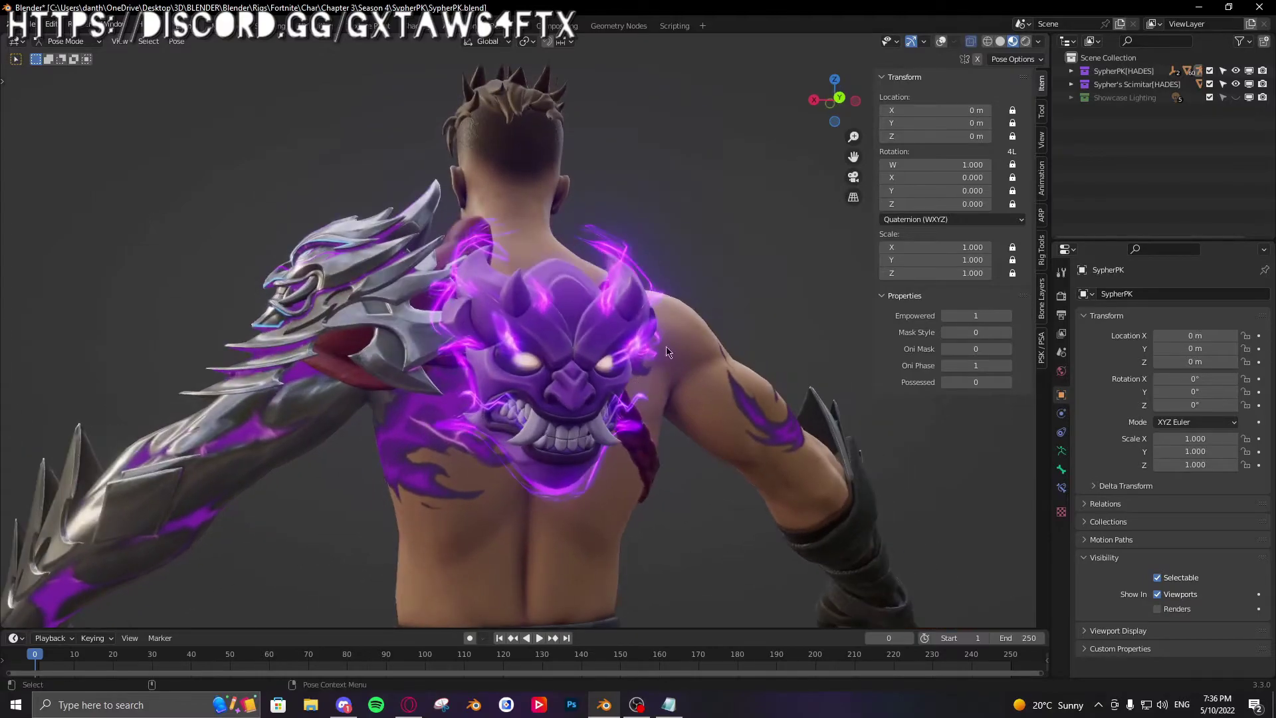
click(944, 365)
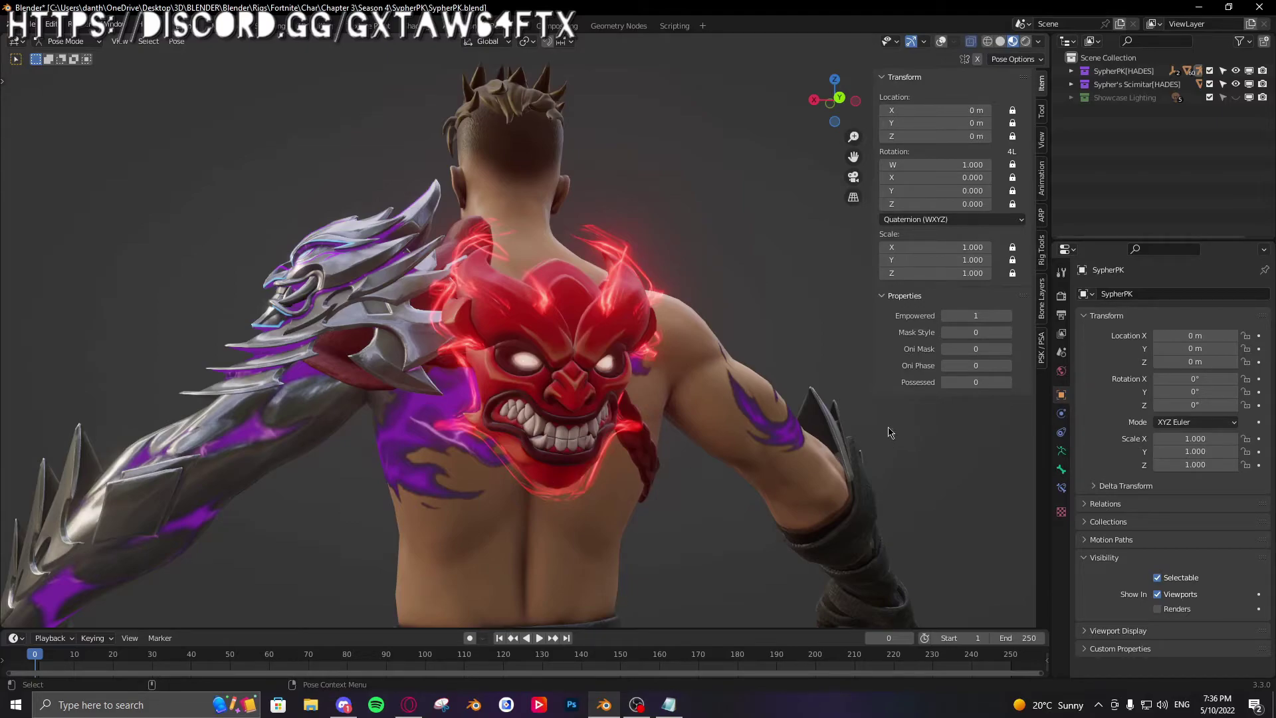
click(1008, 371)
middle_drag(698, 399, 610, 414)
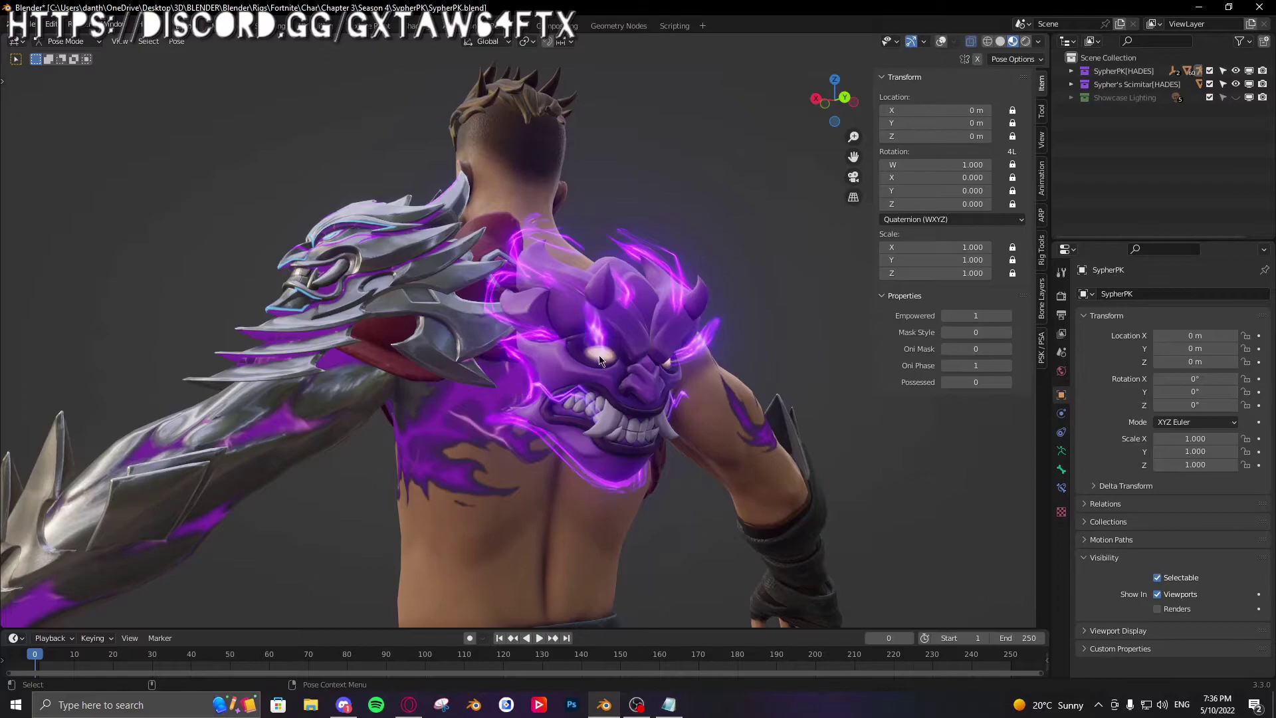
middle_drag(599, 360, 535, 361)
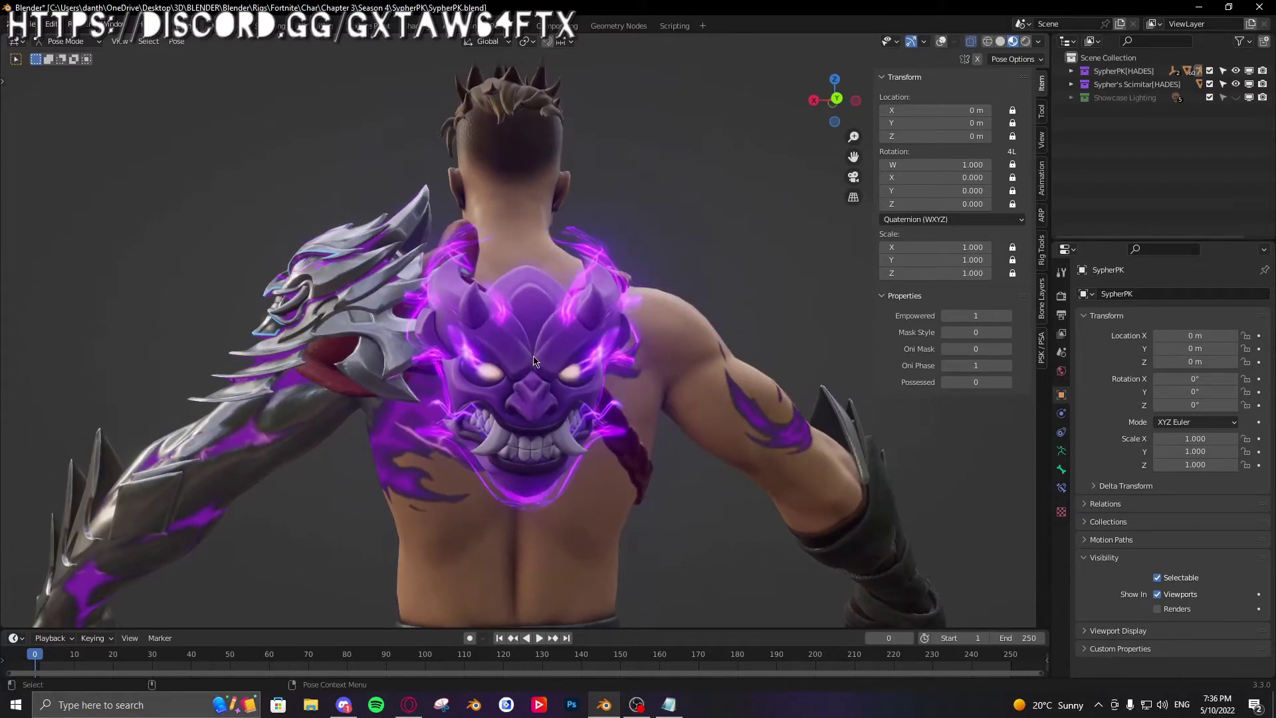
Step: Set Oni Phase to 2 and examine the oni face on the character's back from several angles
click(1008, 369)
middle_drag(865, 465, 474, 468)
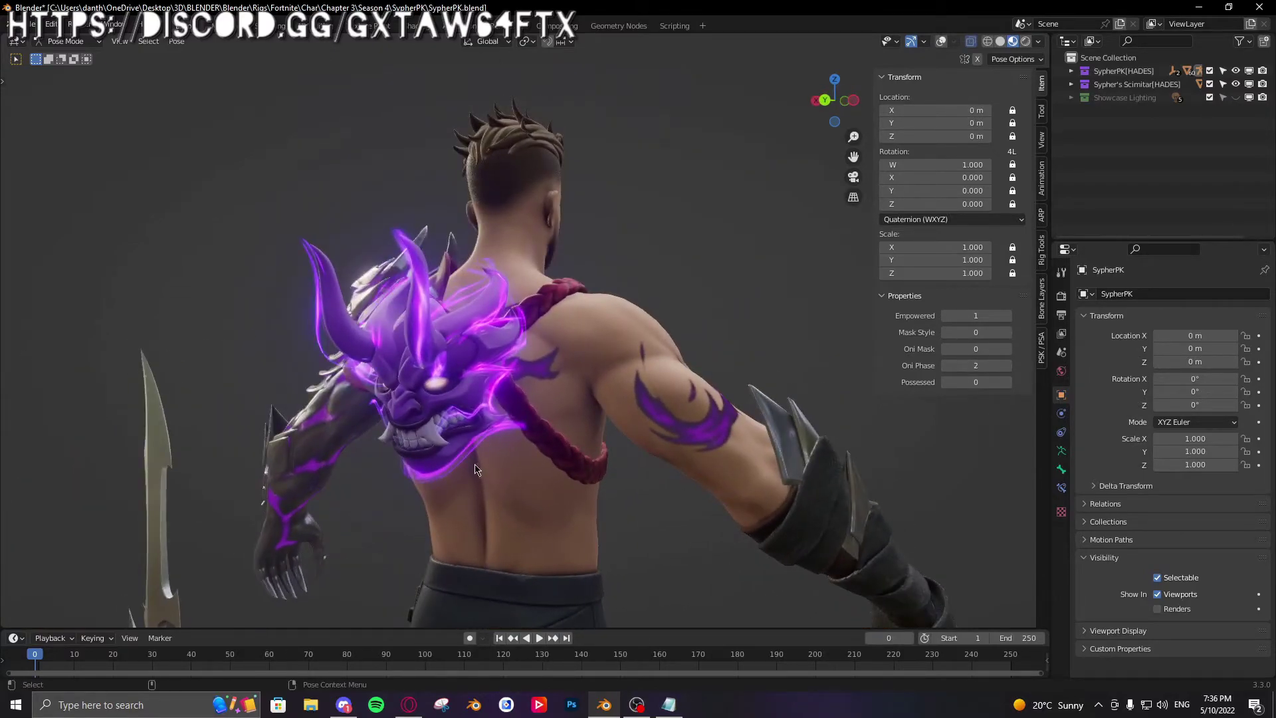
middle_drag(436, 356, 500, 357)
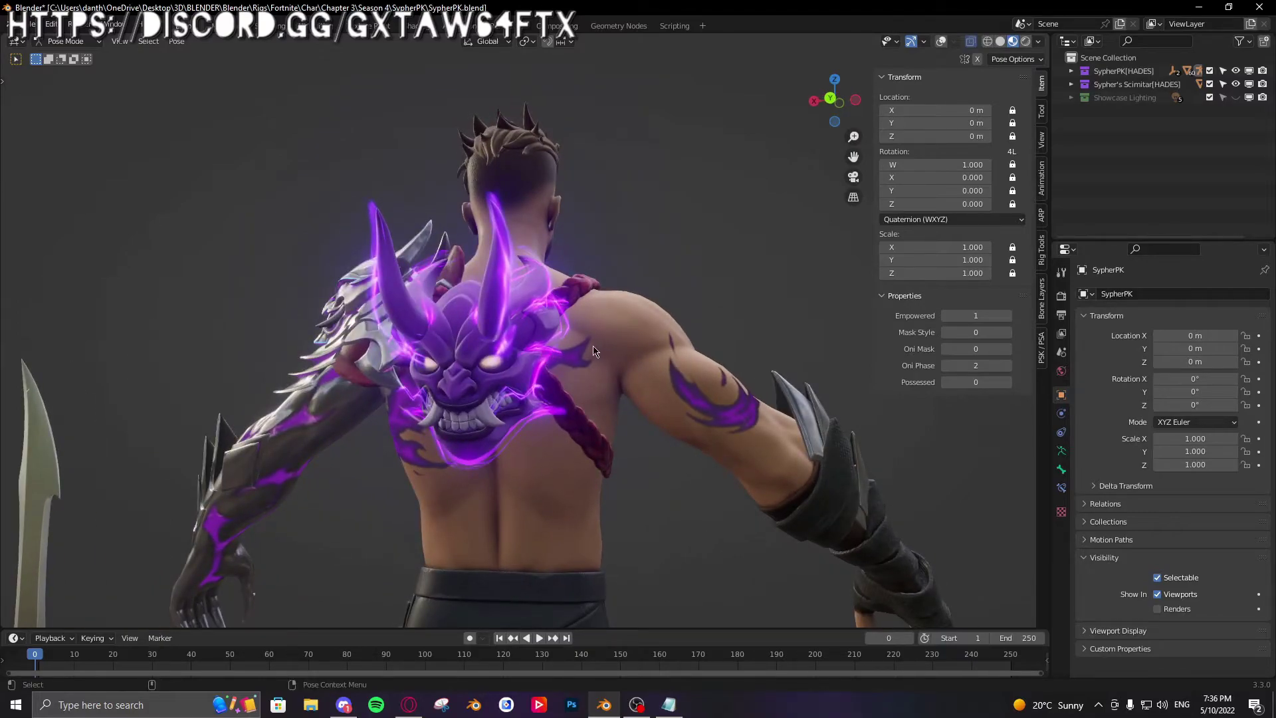
mouse_move(595, 351)
middle_down()
mouse_move(764, 365)
mouse_move(587, 361)
middle_up()
scroll(455, 392, up, 2)
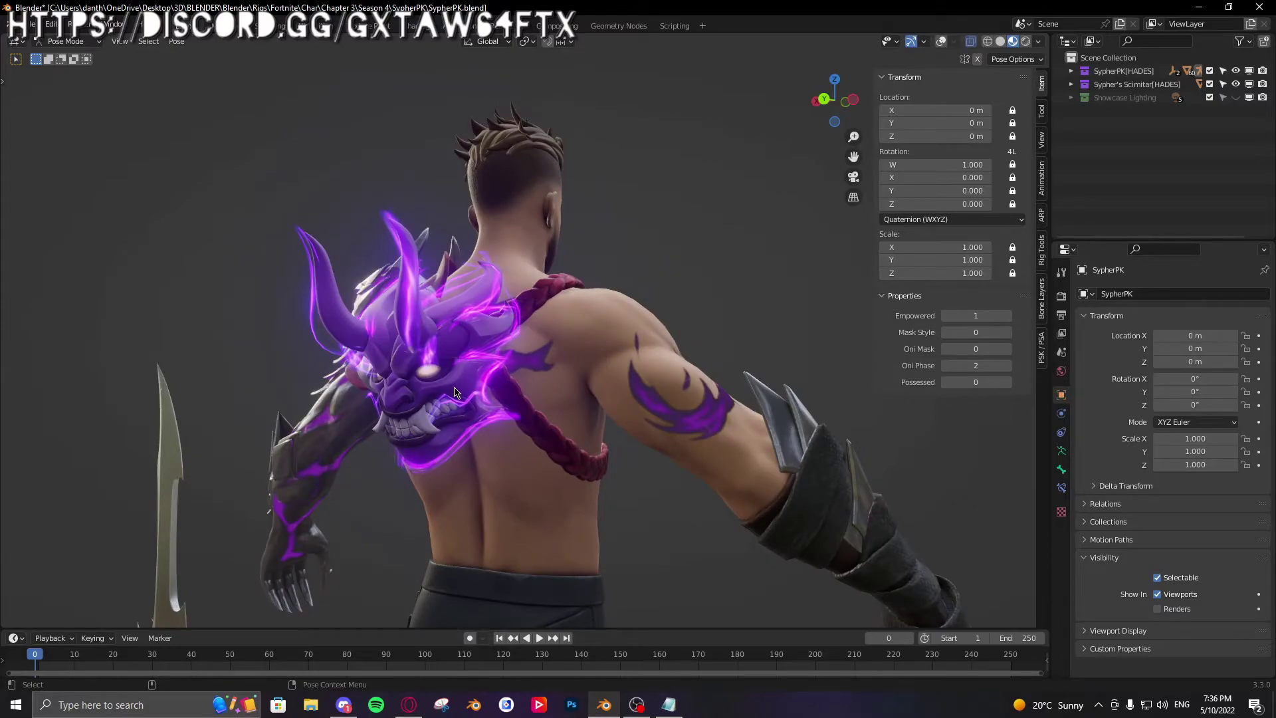
Step: Set the character's Possessed property to 1 and inspect the character from the side and the front
middle_drag(455, 392, 765, 419)
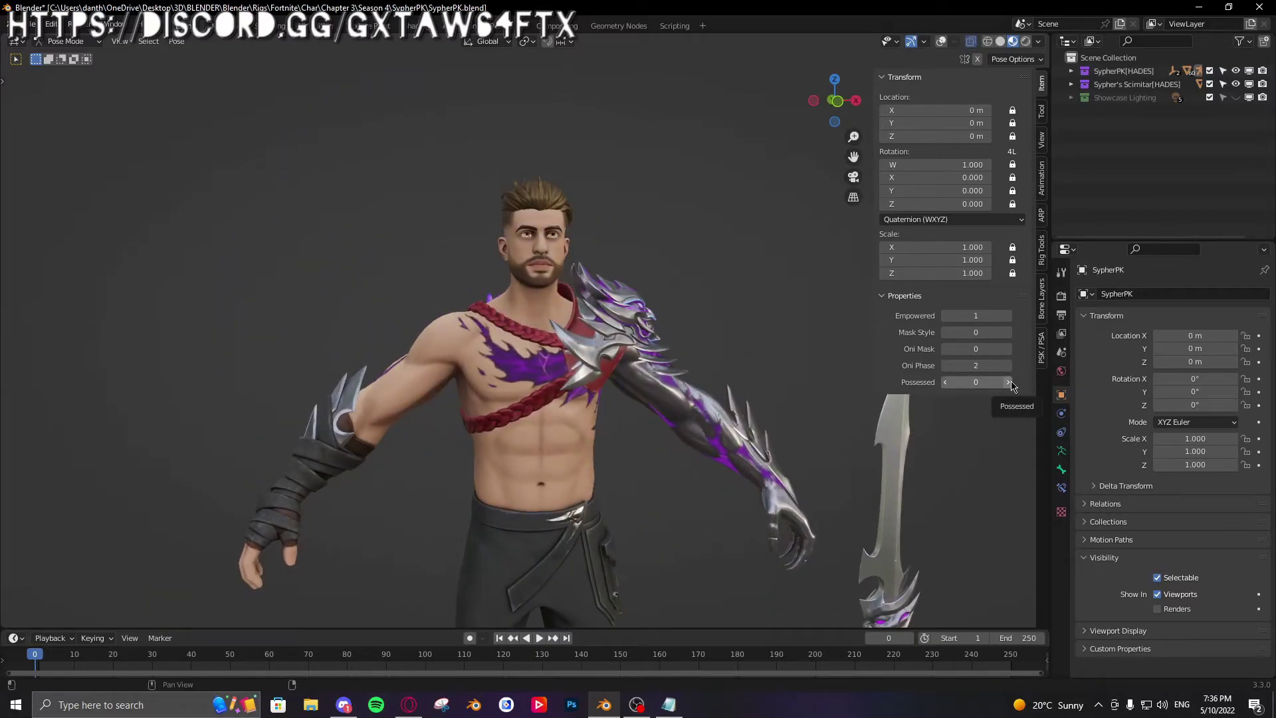
click(1009, 382)
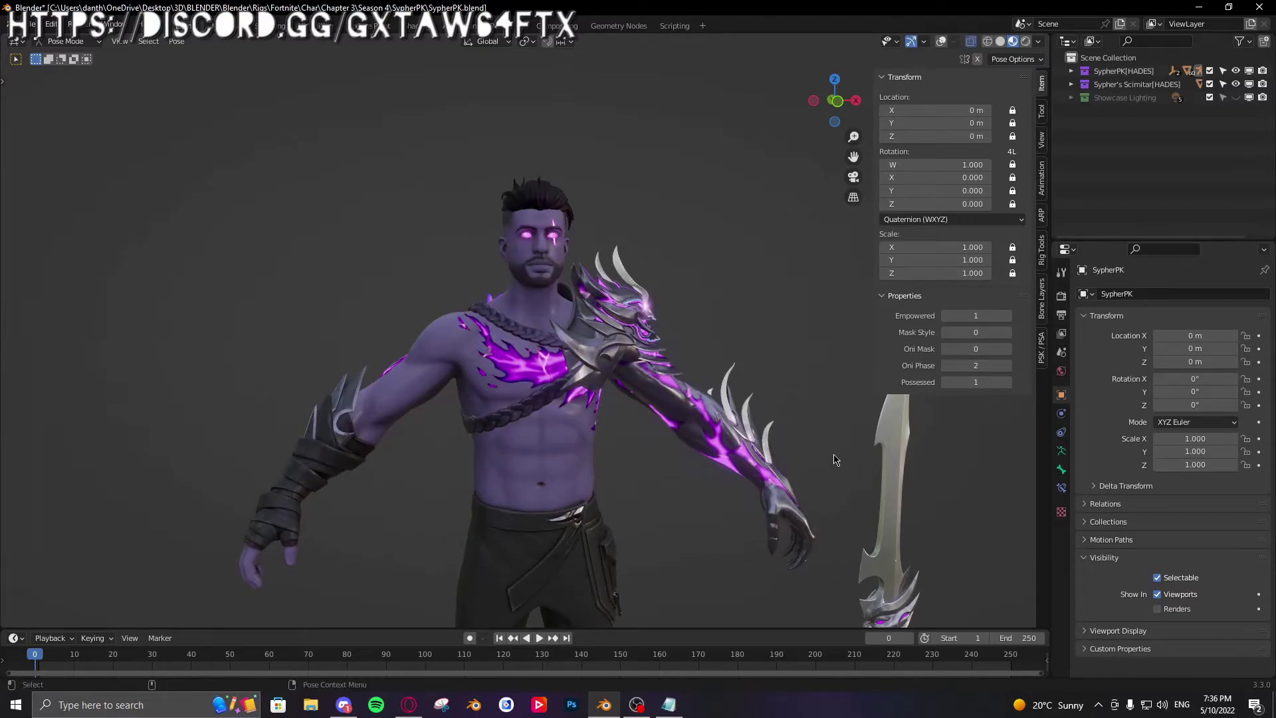
middle_drag(835, 460, 692, 462)
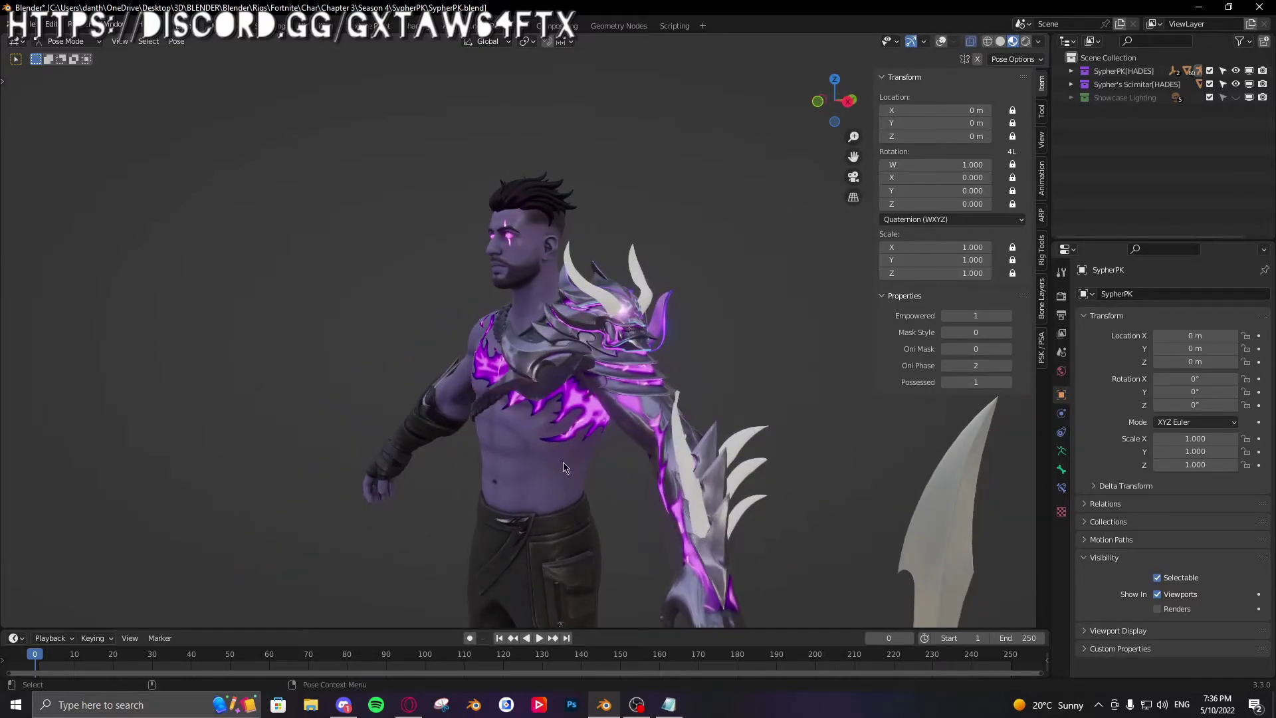
key(KP_1)
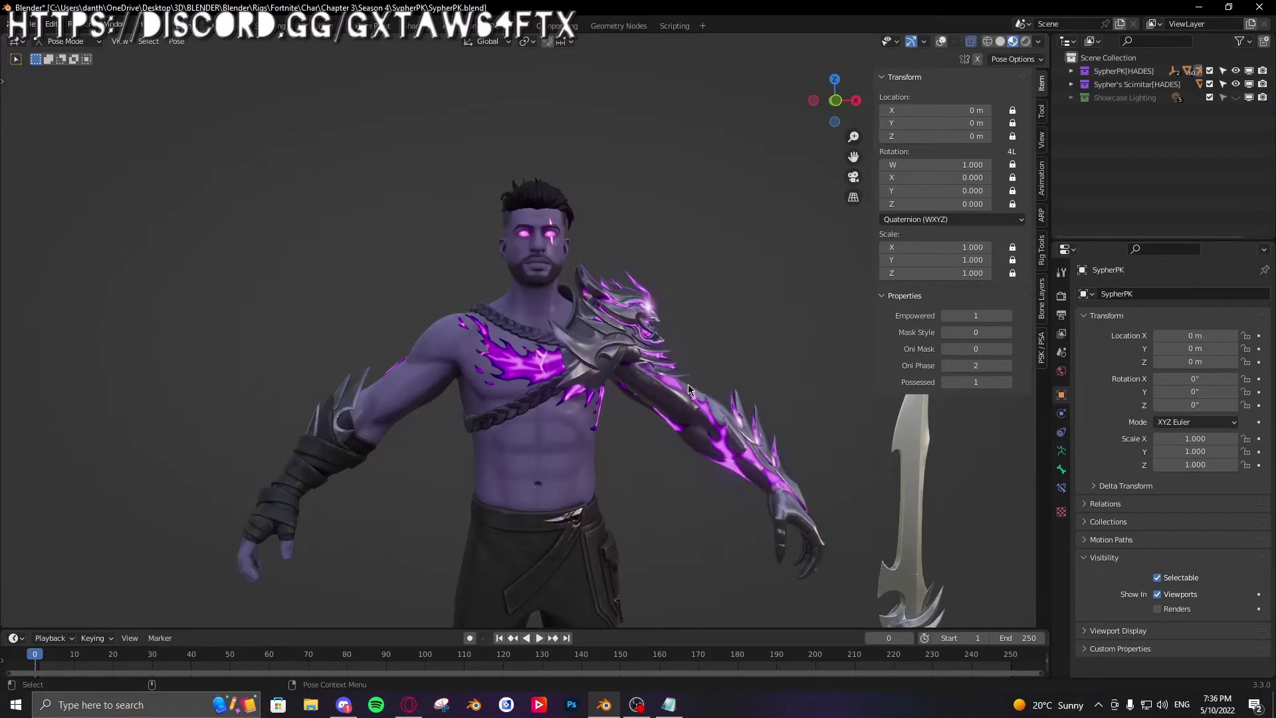
Step: Show the overlays again, switch from the SypherPK rig to Sypher's Scimitar in Pose Mode, and access its Scimitar Properties control
middle_drag(744, 411, 913, 415)
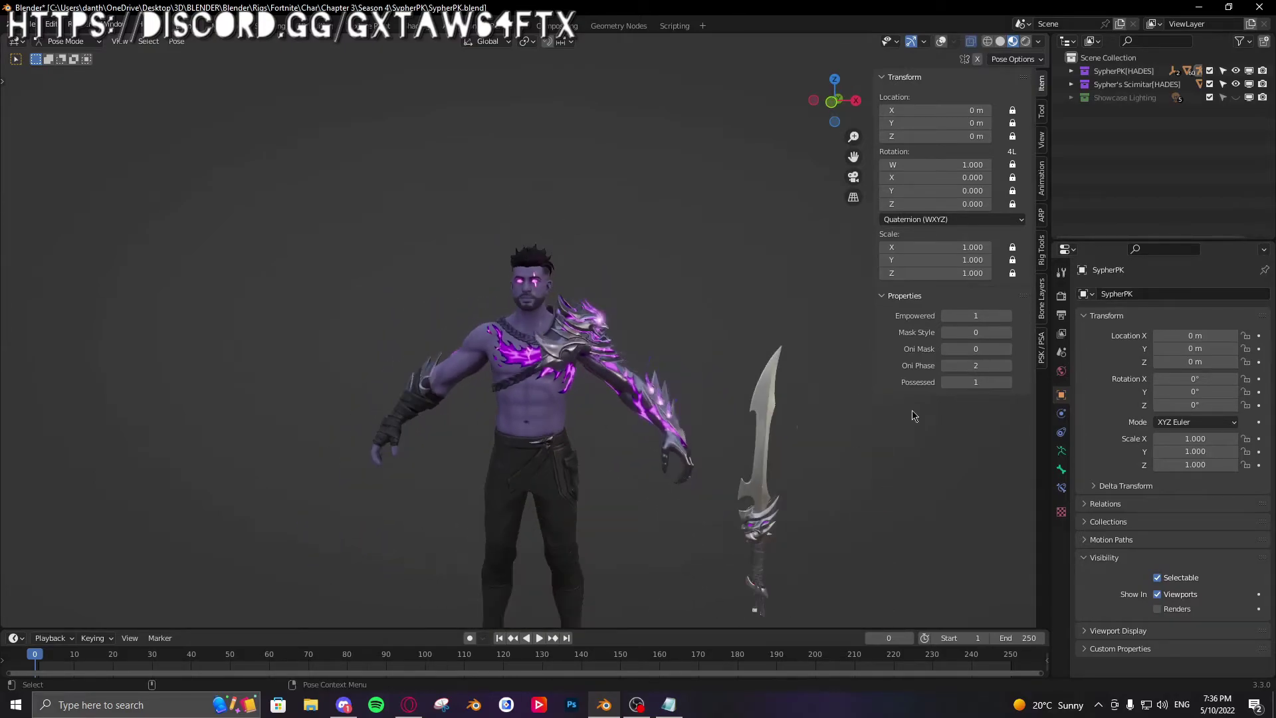
click(941, 42)
key(ctrl+Tab)
click(712, 527)
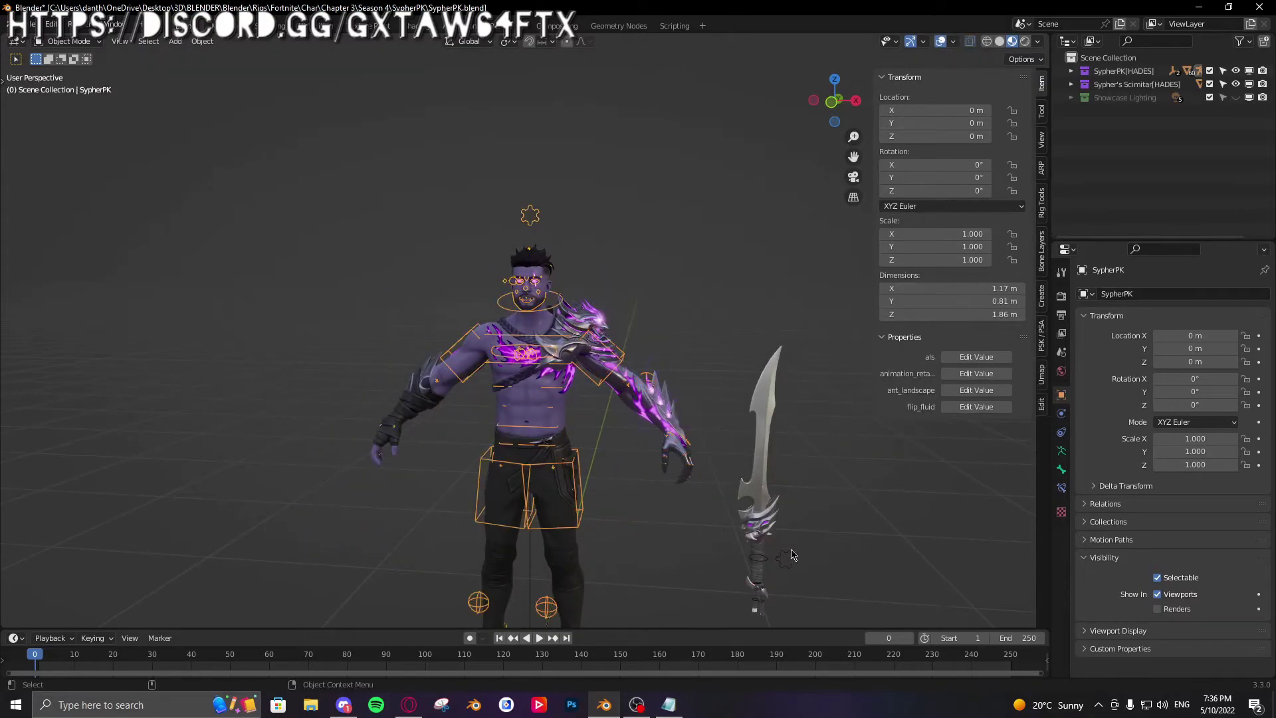
click(783, 551)
key(ctrl+Tab)
click(826, 562)
Step: Set the scimitar's Empowered property to 1 and view the sword beside the character with the overlays hidden
shift+middle_drag(931, 422, 799, 353)
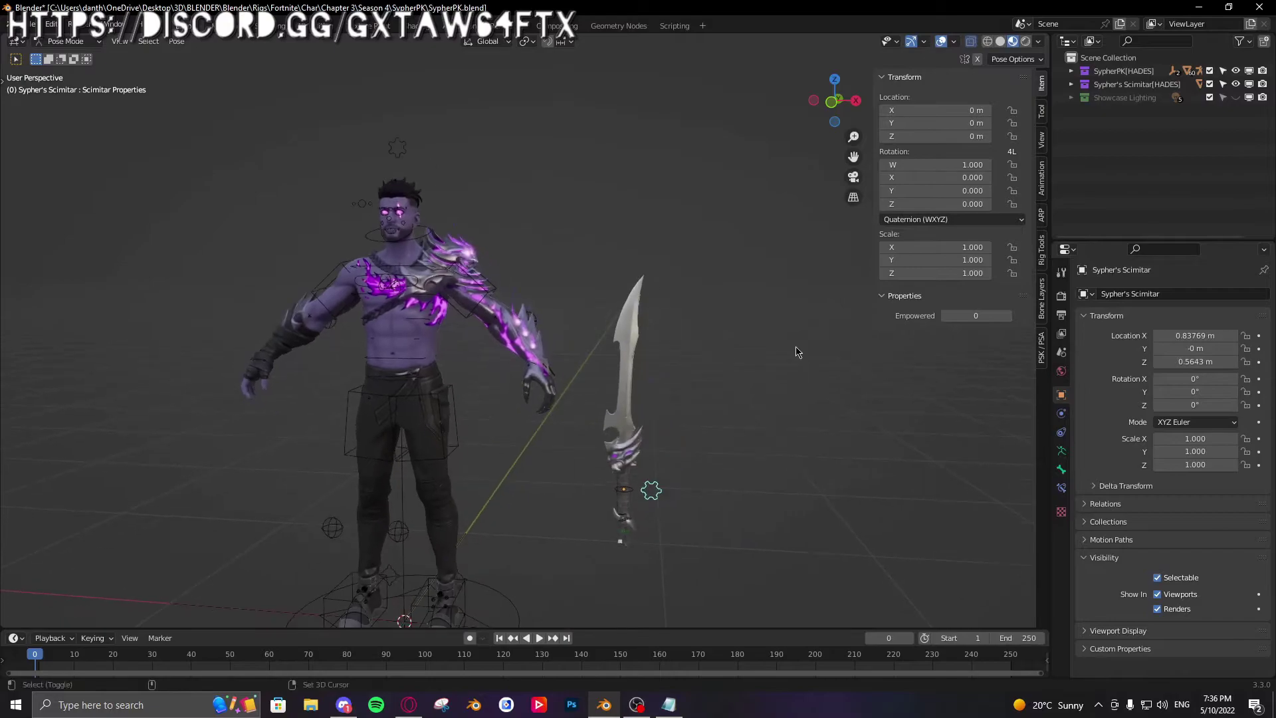
click(1007, 317)
click(949, 40)
click(941, 41)
click(940, 42)
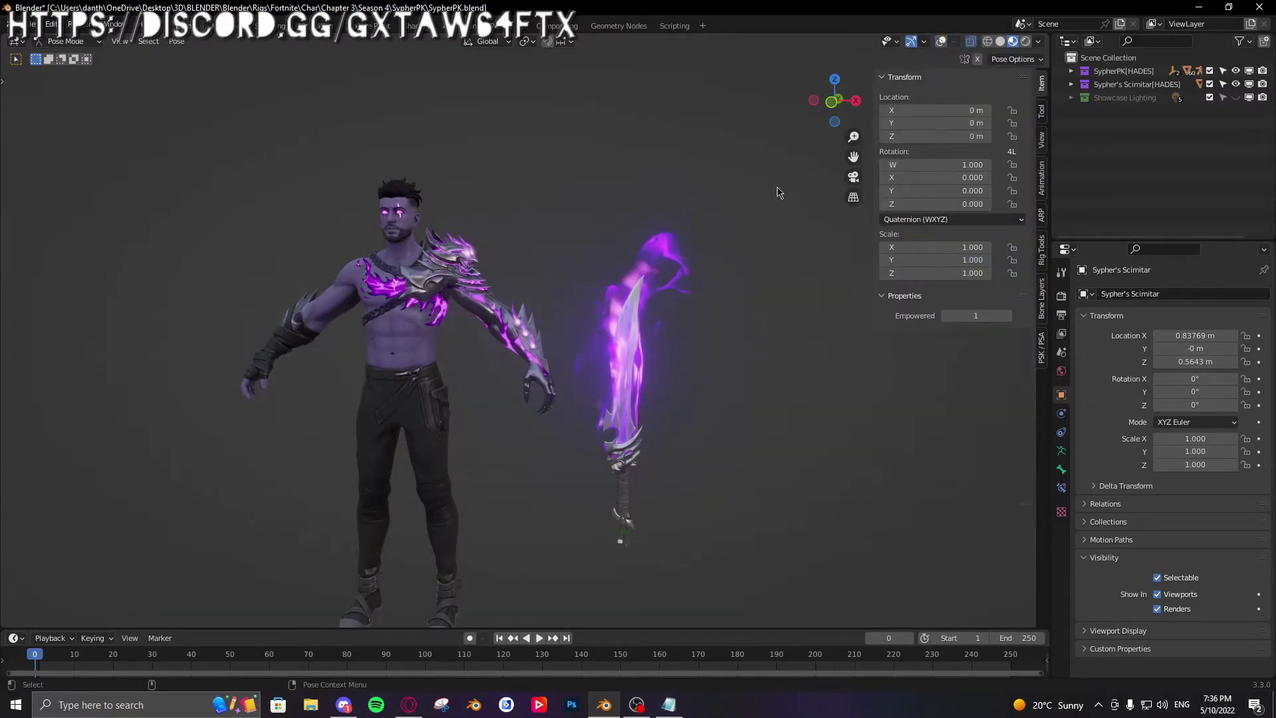
middle_drag(480, 452, 525, 464)
Step: Return to the SypherPK rig in Pose Mode with its Sypher Properties displayed, and hide the overlays
key(Tab)
click(635, 450)
middle_drag(628, 453, 653, 436)
scroll(646, 426, up, 1)
click(942, 42)
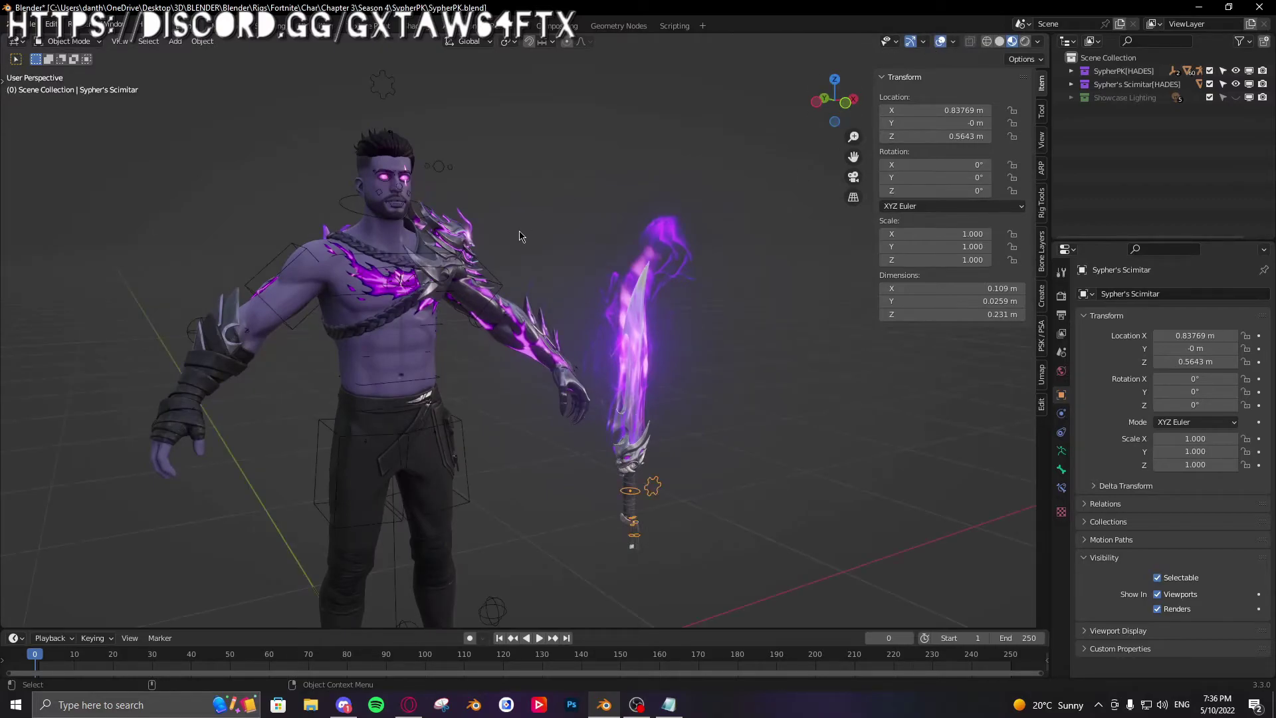
click(504, 275)
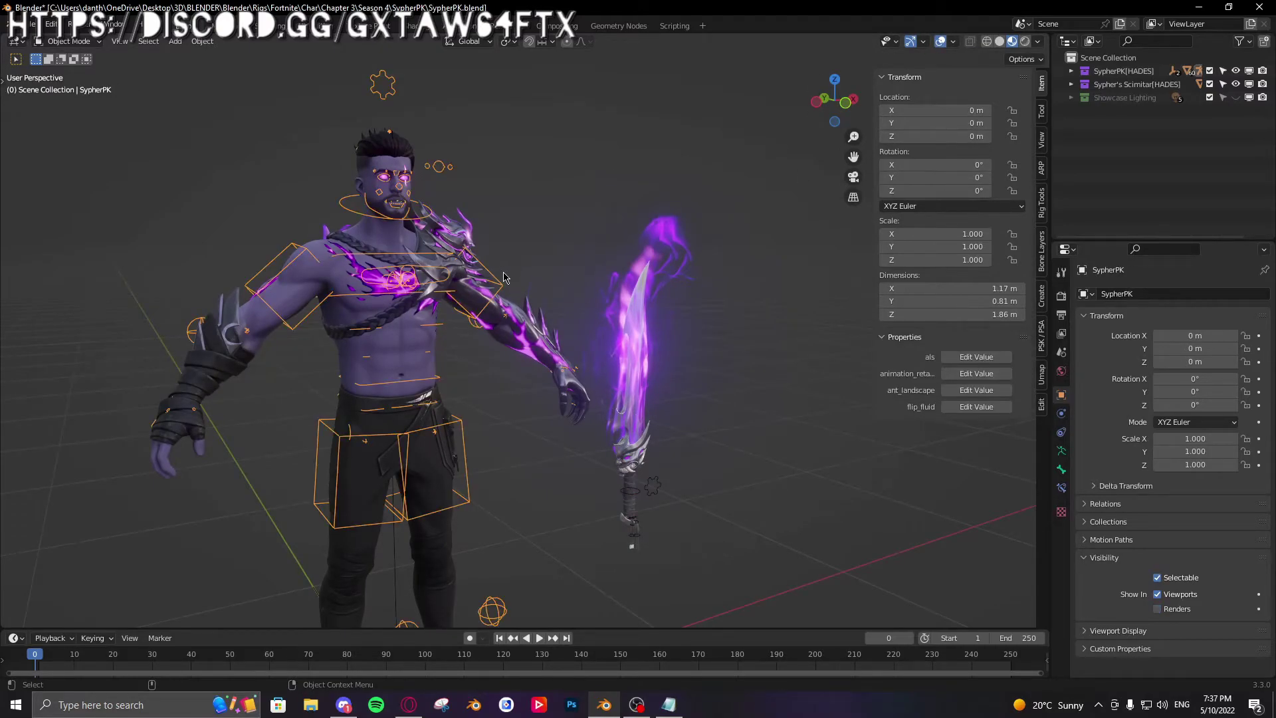
key(ctrl+Tab)
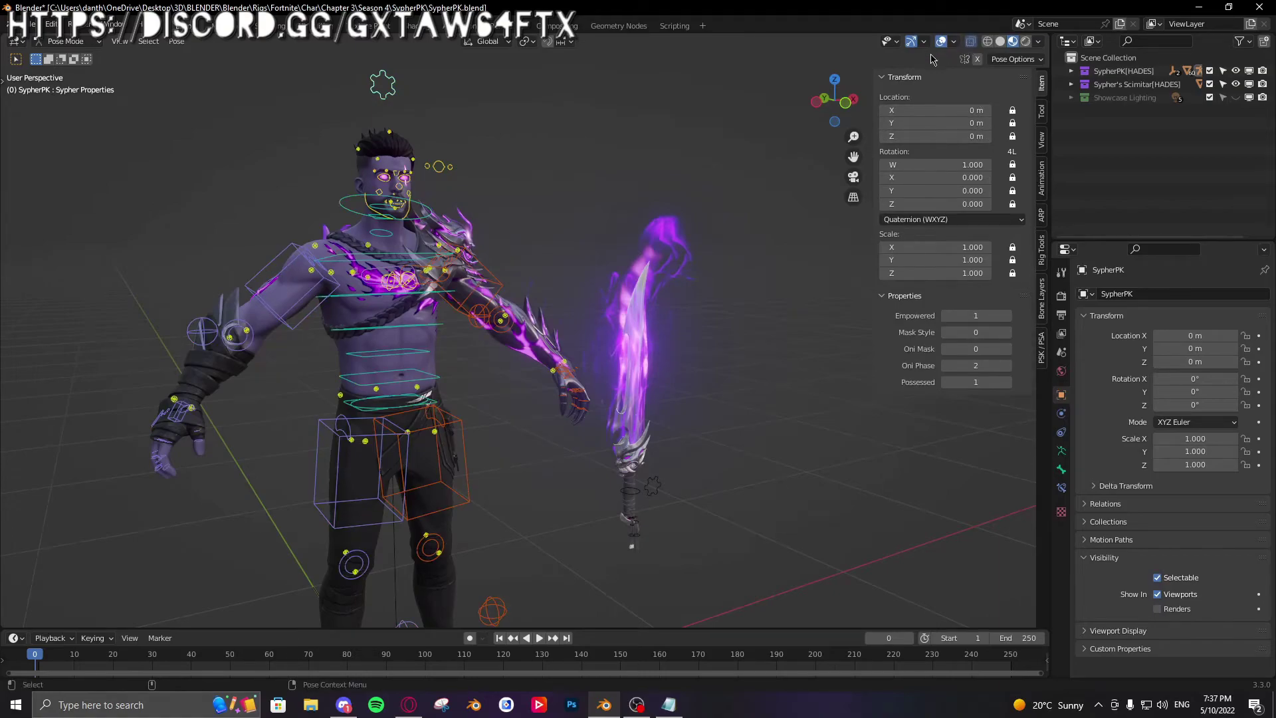
click(942, 42)
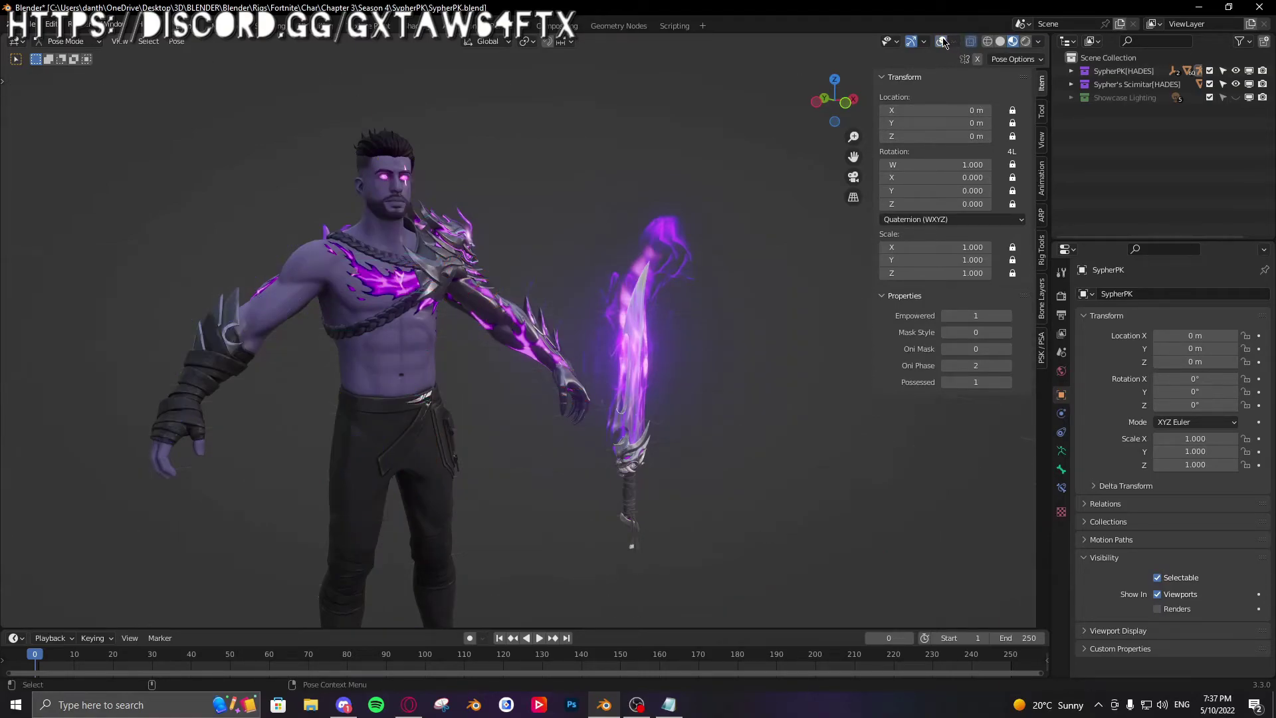
Step: Inspect the possessed character and the glowing scimitar from the front, the side and the back
middle_drag(639, 415, 607, 437)
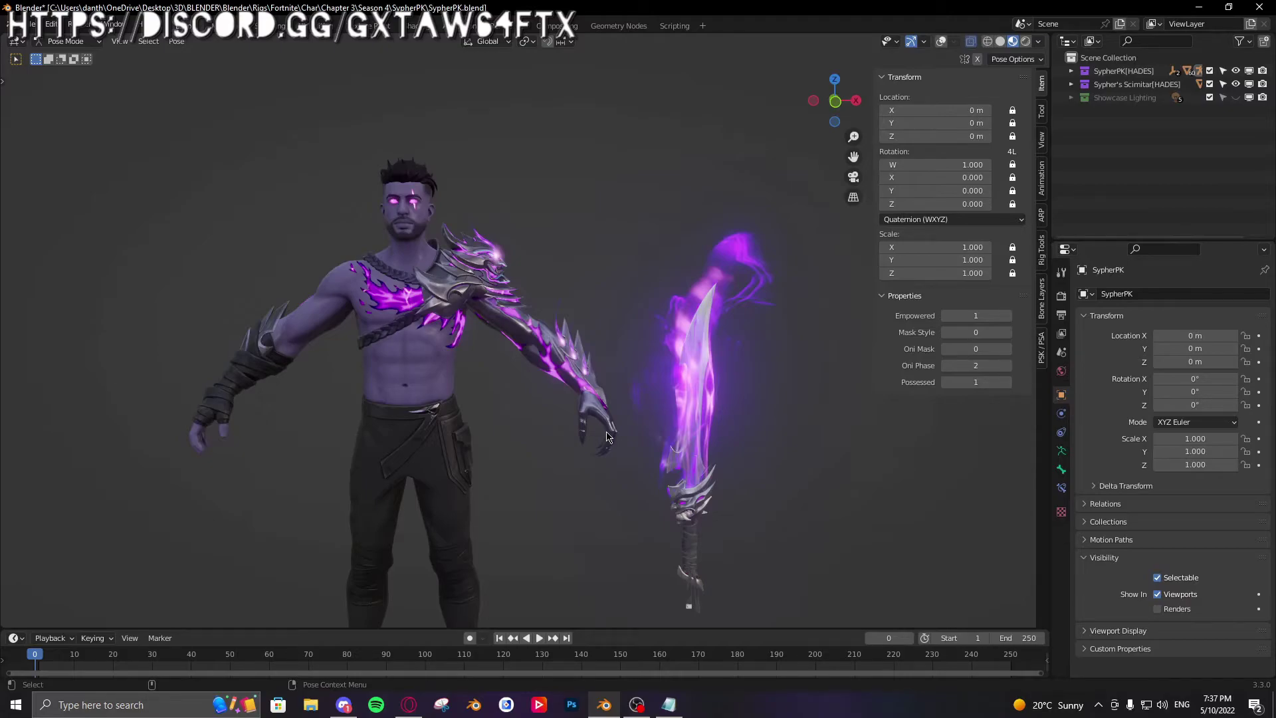
middle_drag(607, 437, 725, 470)
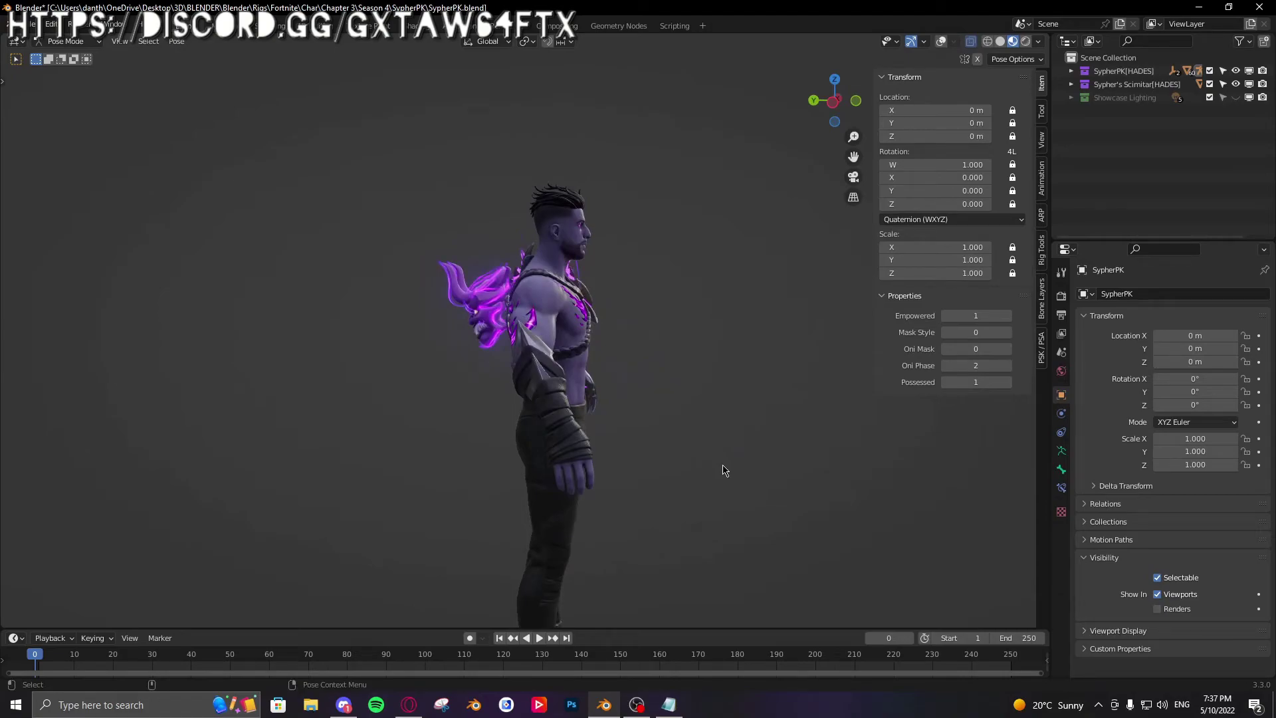
scroll(725, 470, up, 2)
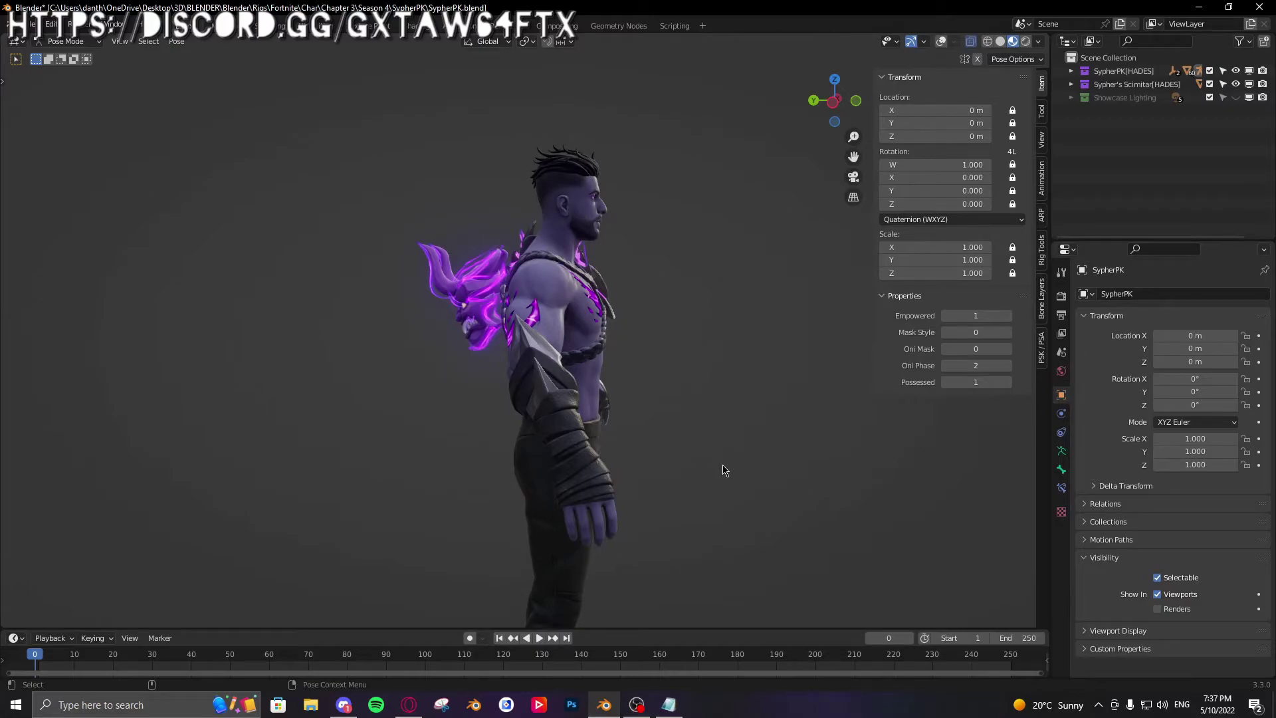
scroll(724, 470, up, 2)
middle_drag(725, 470, 643, 478)
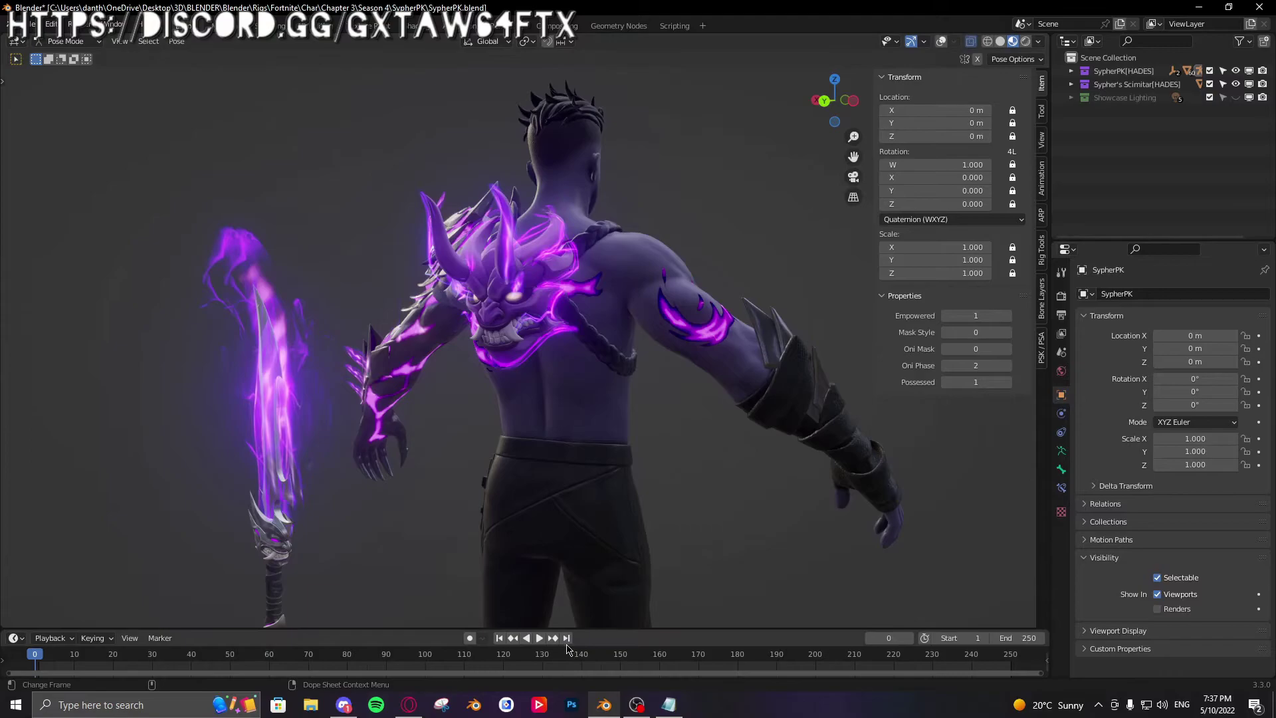
Step: Enlarge the timeline and play the animation to view the purple effects from the back and the front, stopping playback at the end
drag(601, 626, 600, 611)
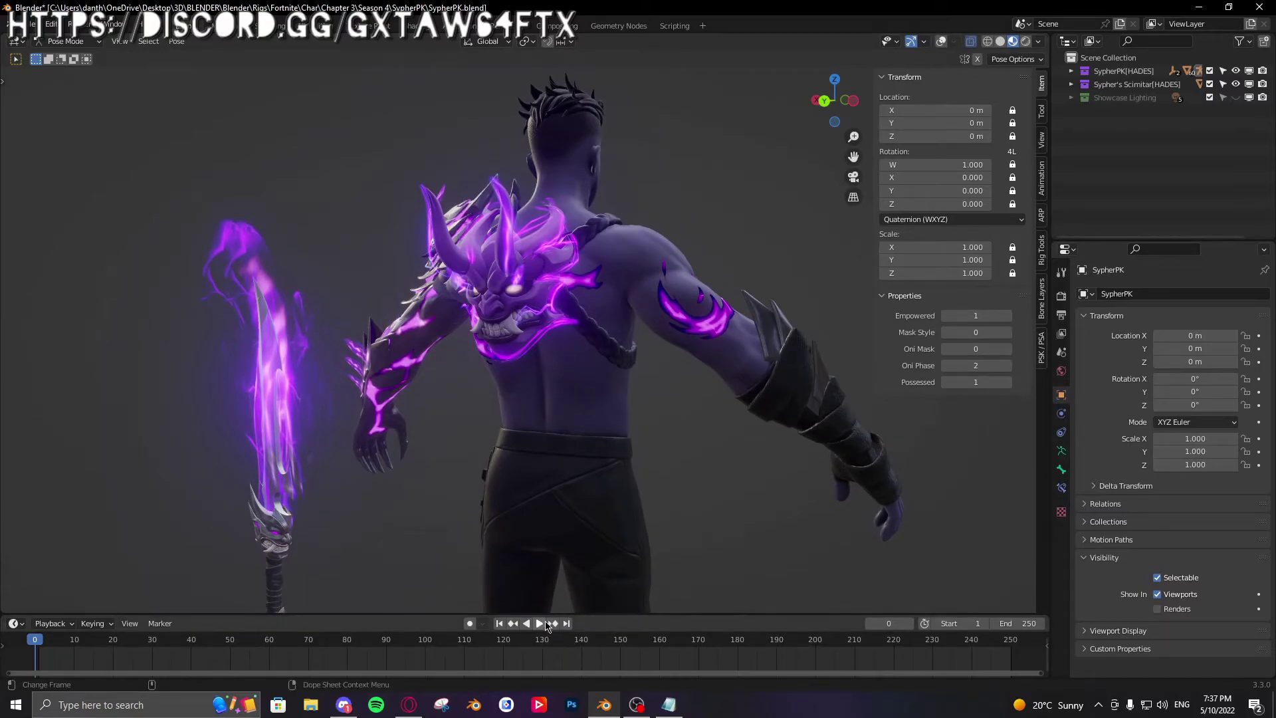
click(545, 624)
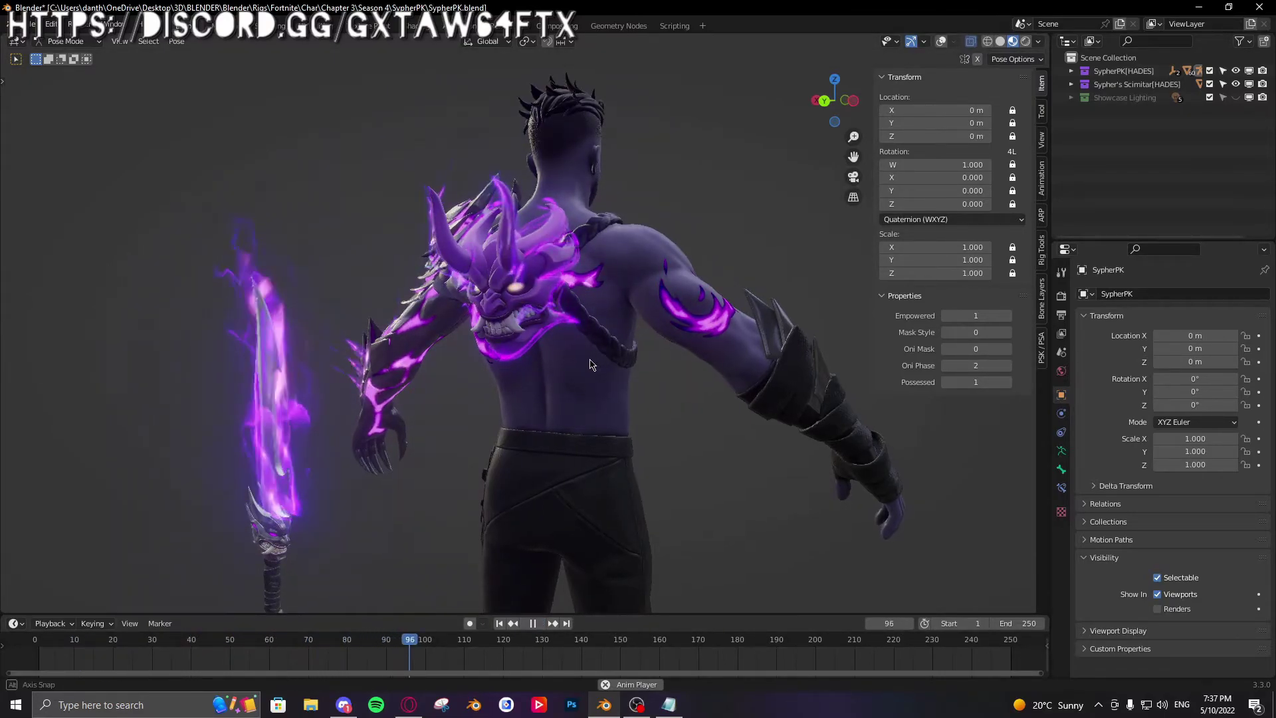
middle_drag(590, 365, 385, 364)
shift+middle_drag(590, 345, 677, 424)
scroll(640, 392, up, 1)
scroll(648, 399, down, 1)
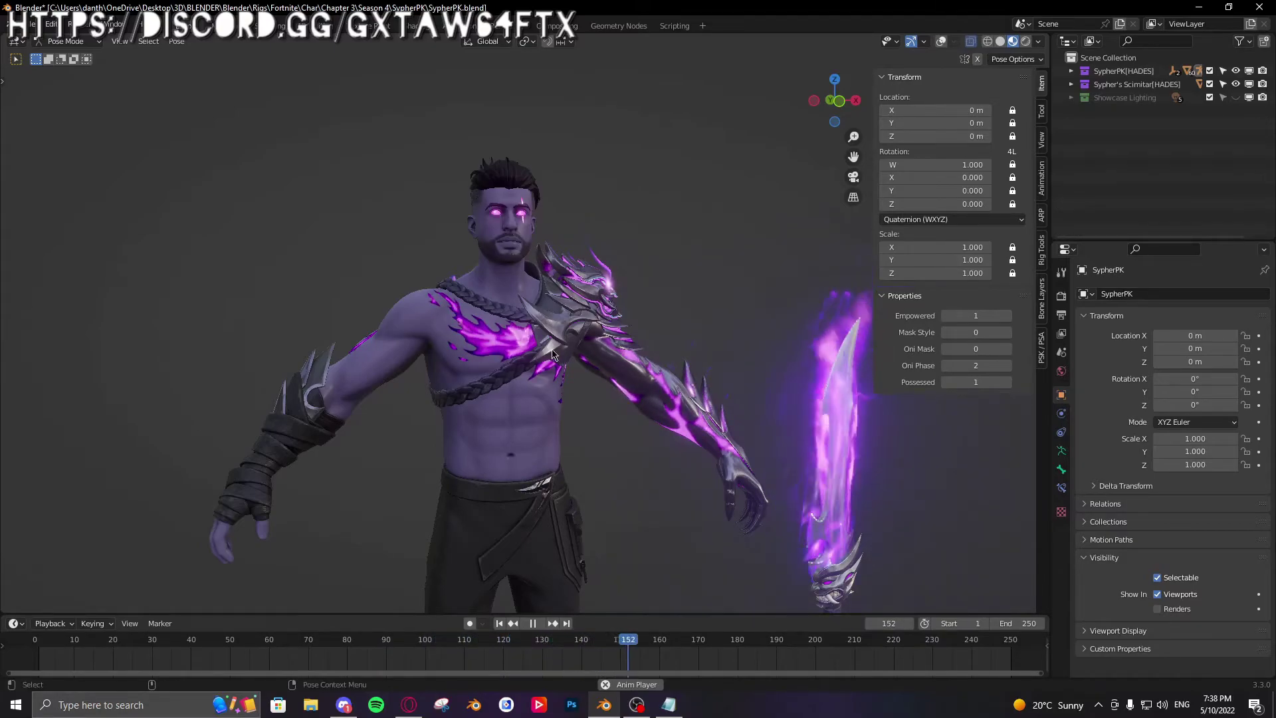
key(space)
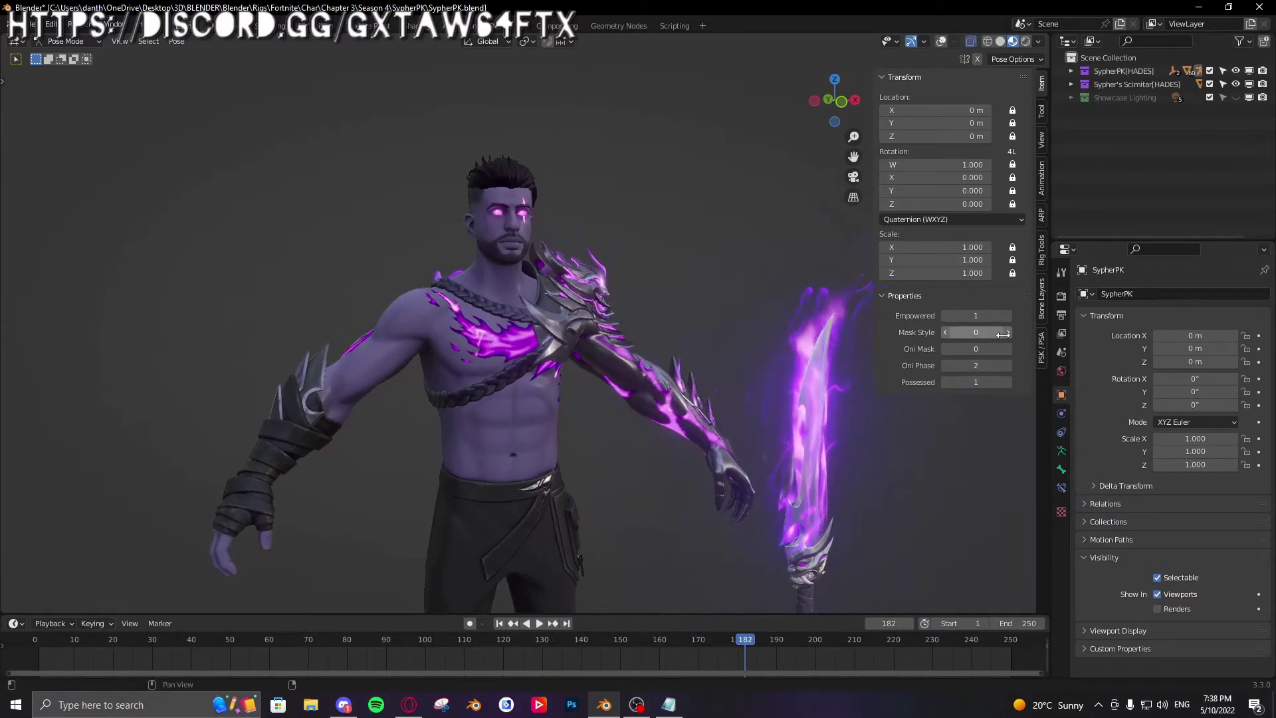
Step: Set the SypherPK rig's Mask Style and Oni Mask properties to 1 and view the mask on the face
click(1009, 333)
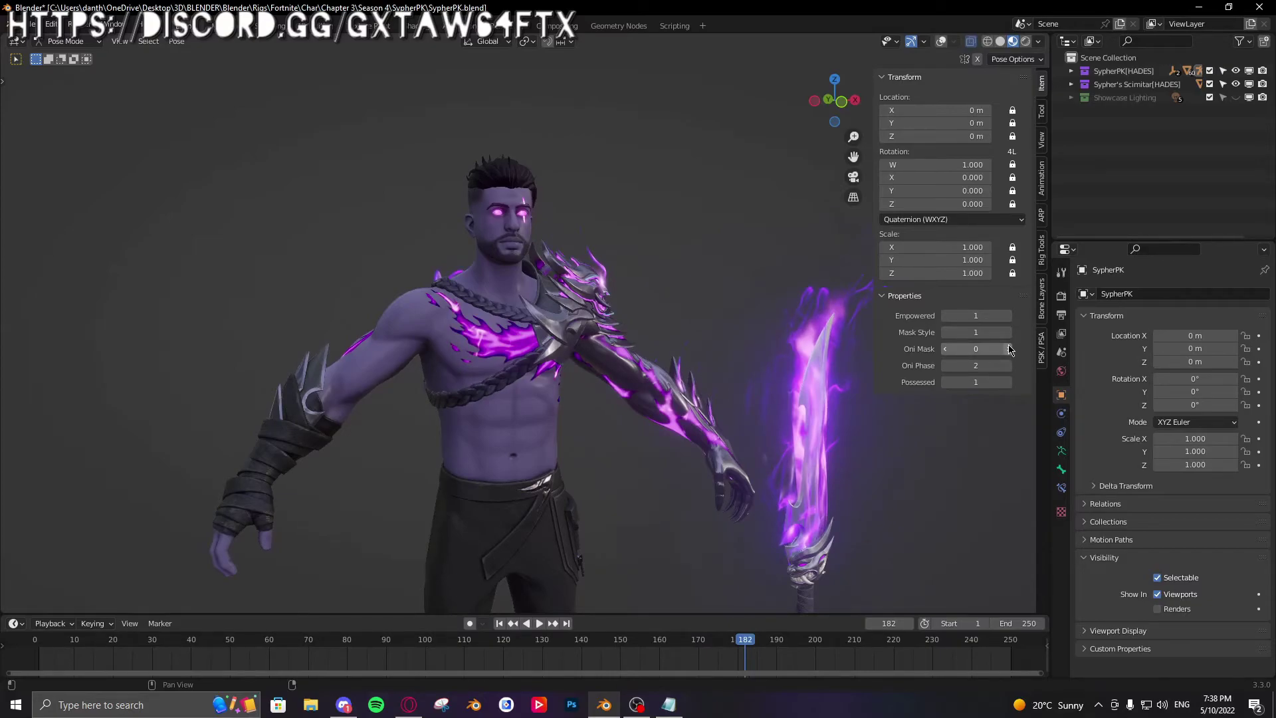
middle_drag(831, 340, 676, 342)
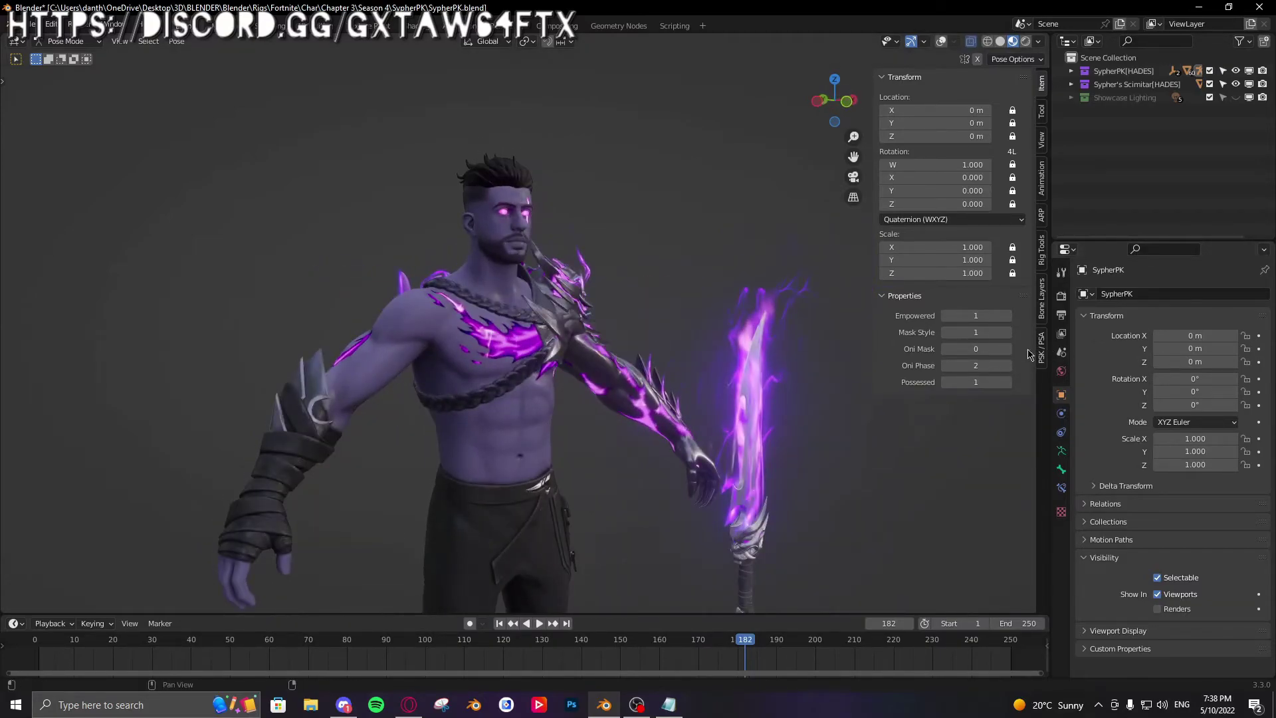
middle_drag(567, 550, 672, 505)
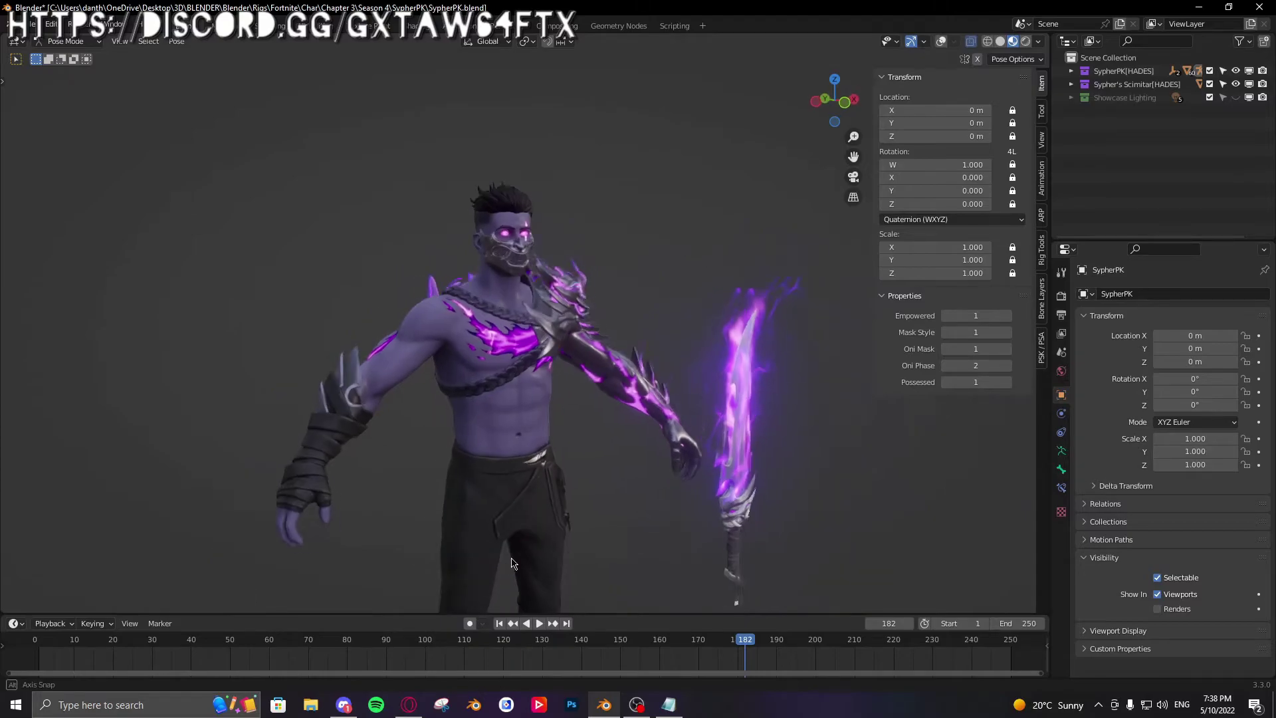
Step: Play the animation with the masked character and the scimitar in view, orbit around them, and stop playback
key(space)
shift+middle_drag(787, 453, 688, 339)
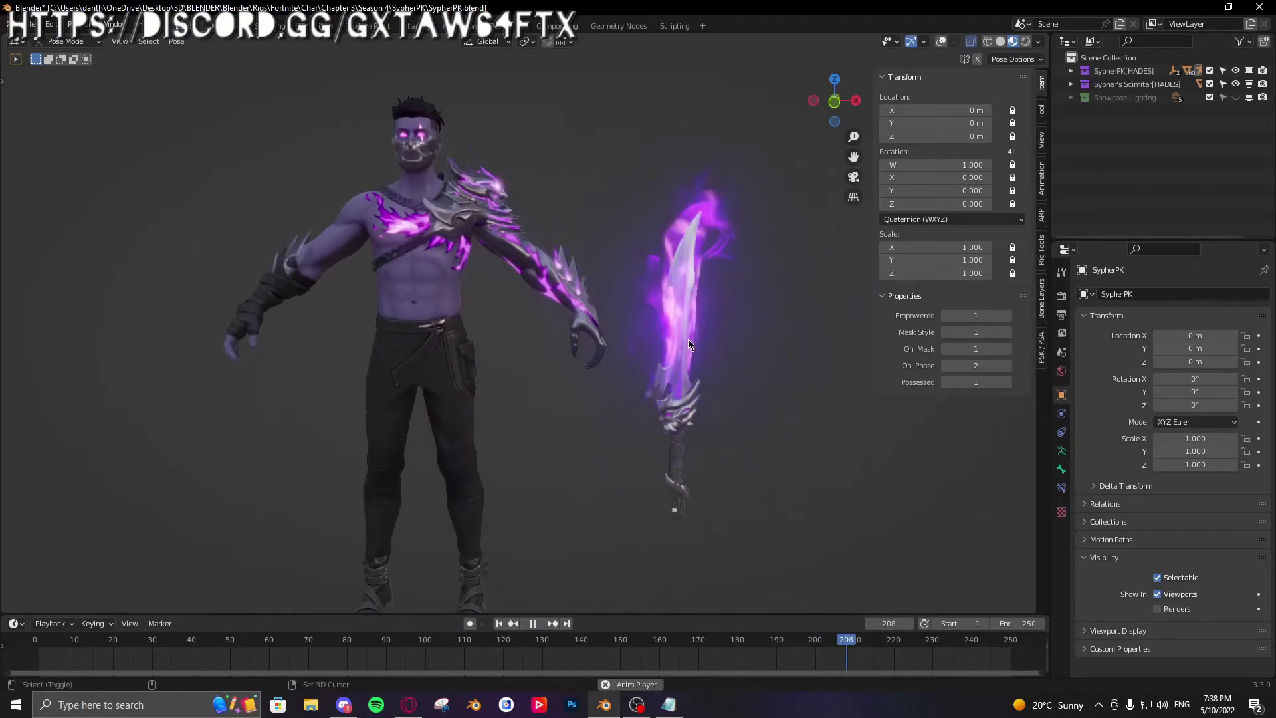
middle_drag(386, 394, 841, 445)
key(space)
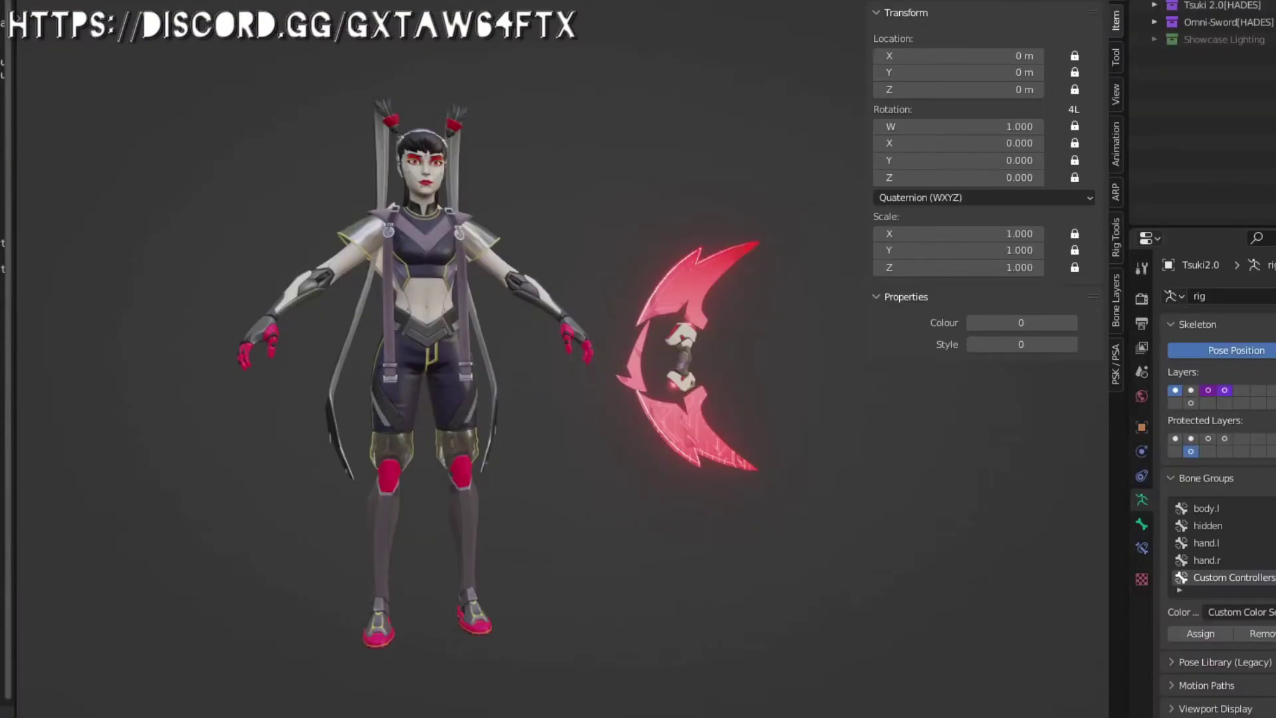
Step: Try Colour 1 and Style 1 on the Tsuki 2.0 rig and reset both properties to 0
click(1072, 323)
click(1071, 344)
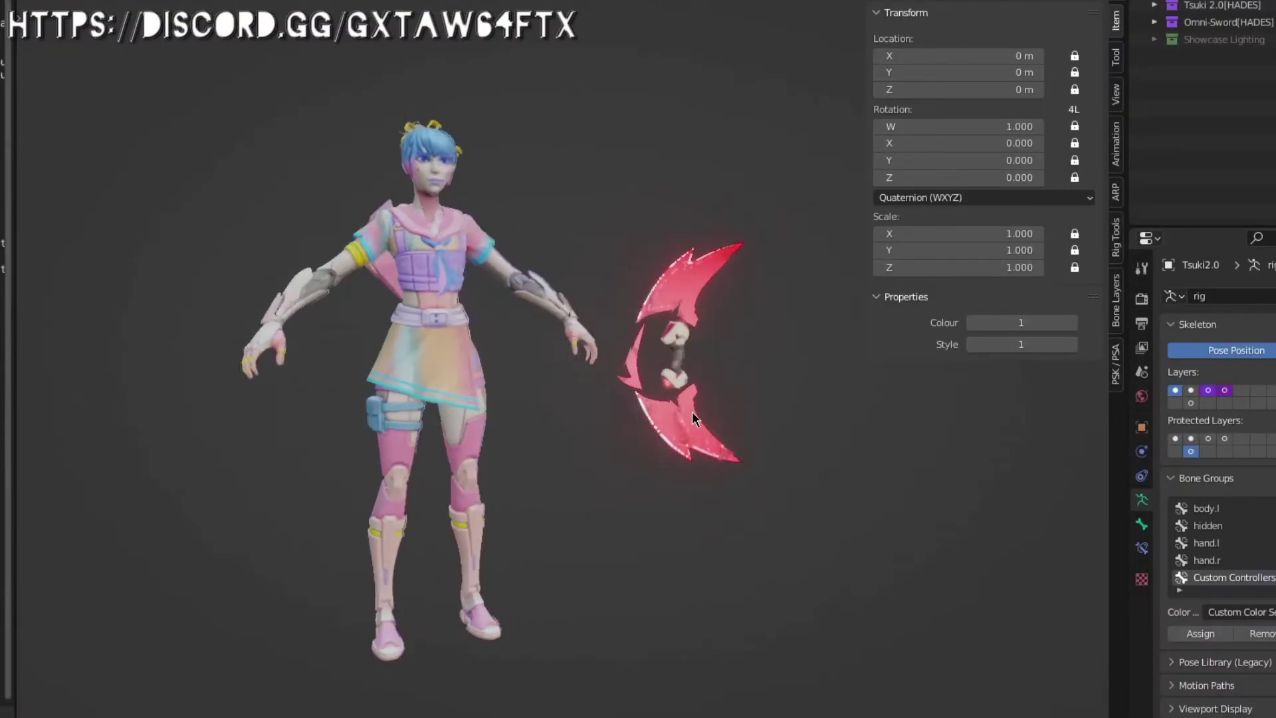
middle_drag(693, 418, 862, 204)
click(972, 324)
click(972, 344)
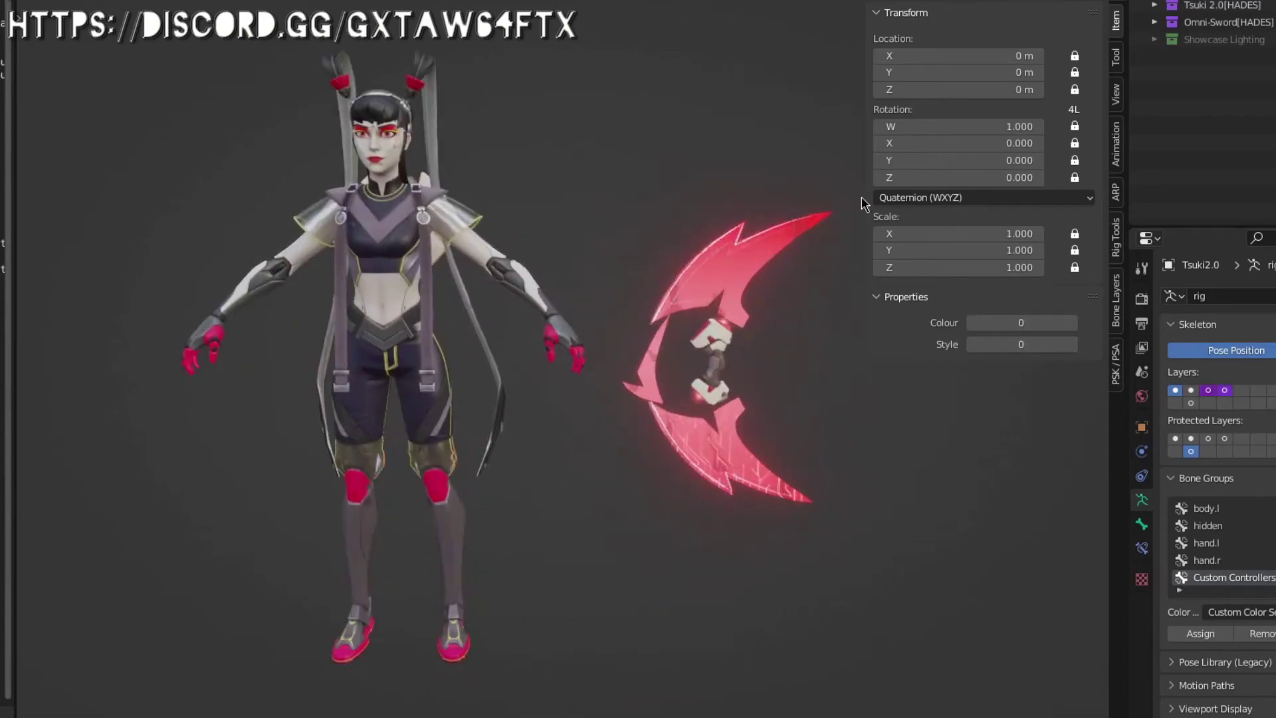
Step: Show the overlays, switch from the Tsuki 2.0 rig to the Omni-Blade rig in Pose Mode, and select its properties control
key(shift+alt+z)
key(Tab)
click(751, 368)
key(Tab)
click(744, 366)
middle_drag(784, 364, 594, 383)
scroll(738, 372, up, 4)
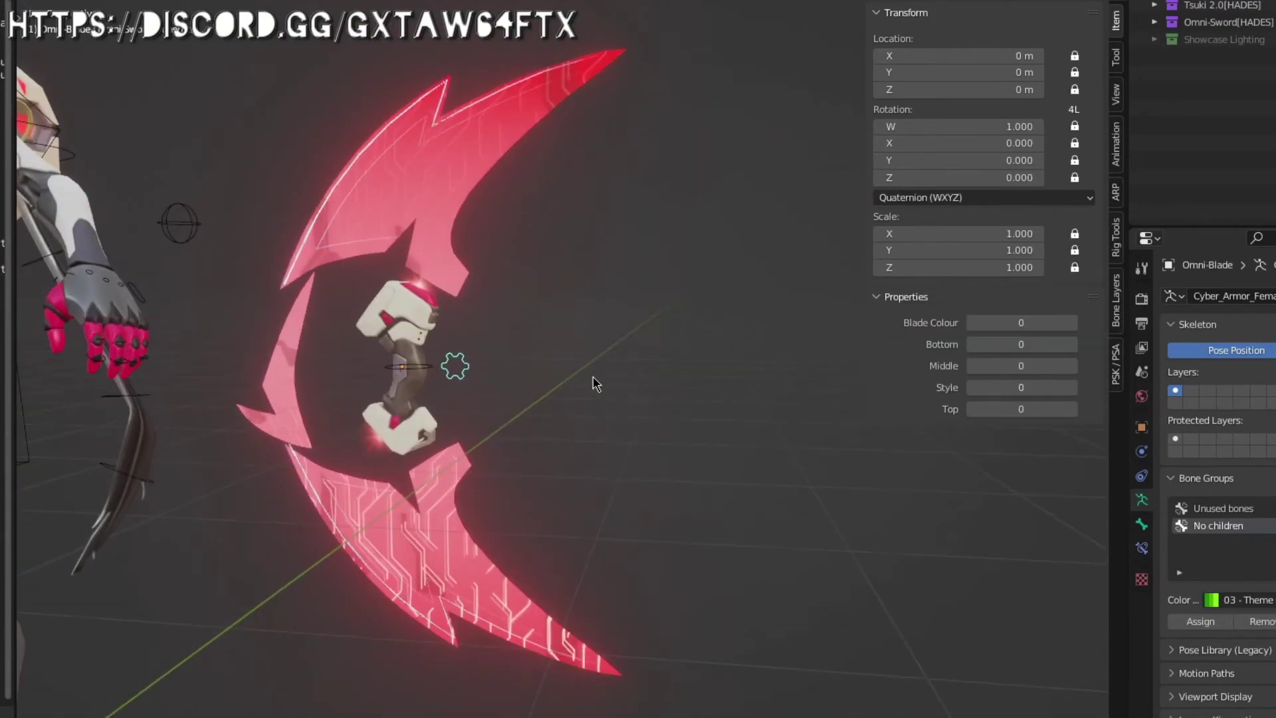
Step: Cycle the Omni-Blade's Blade Colour through its values up to 12 and return it to 0
click(1072, 322)
click(1072, 322)
click(1072, 322)
click(1072, 323)
click(1072, 323)
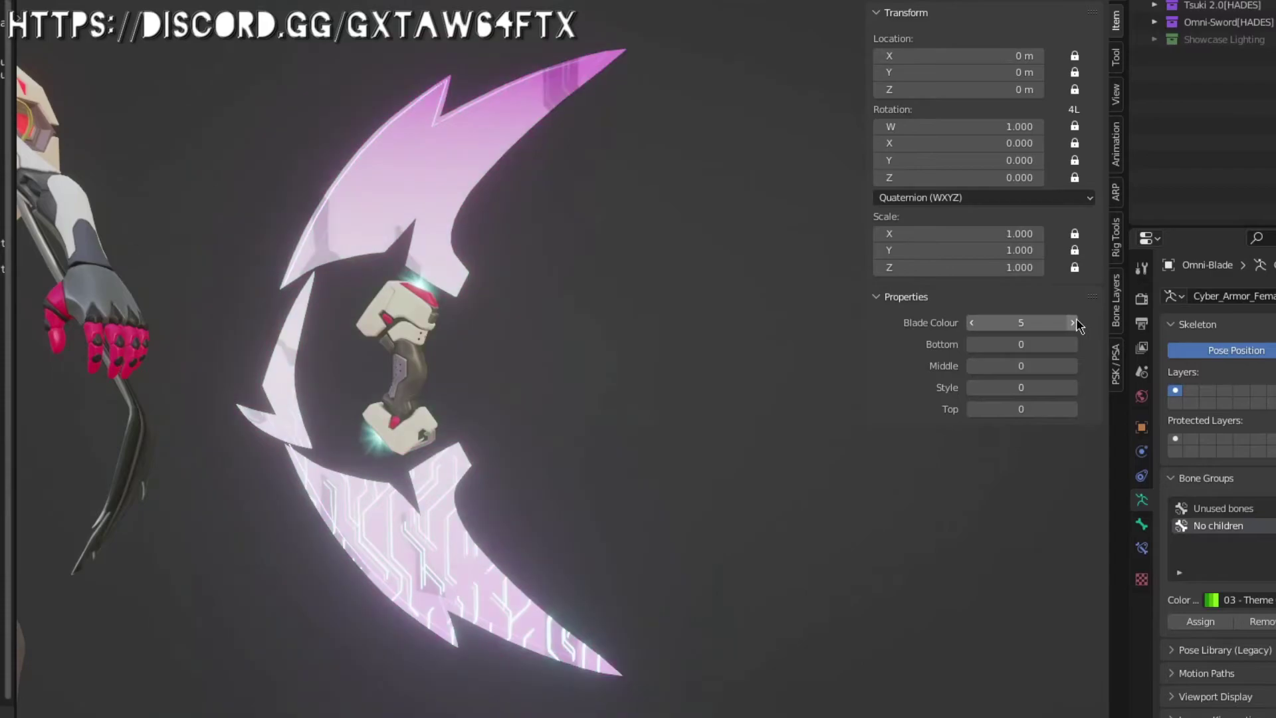
click(1072, 322)
click(1072, 322)
click(1073, 322)
click(1072, 323)
click(1072, 323)
click(1072, 323)
click(1072, 322)
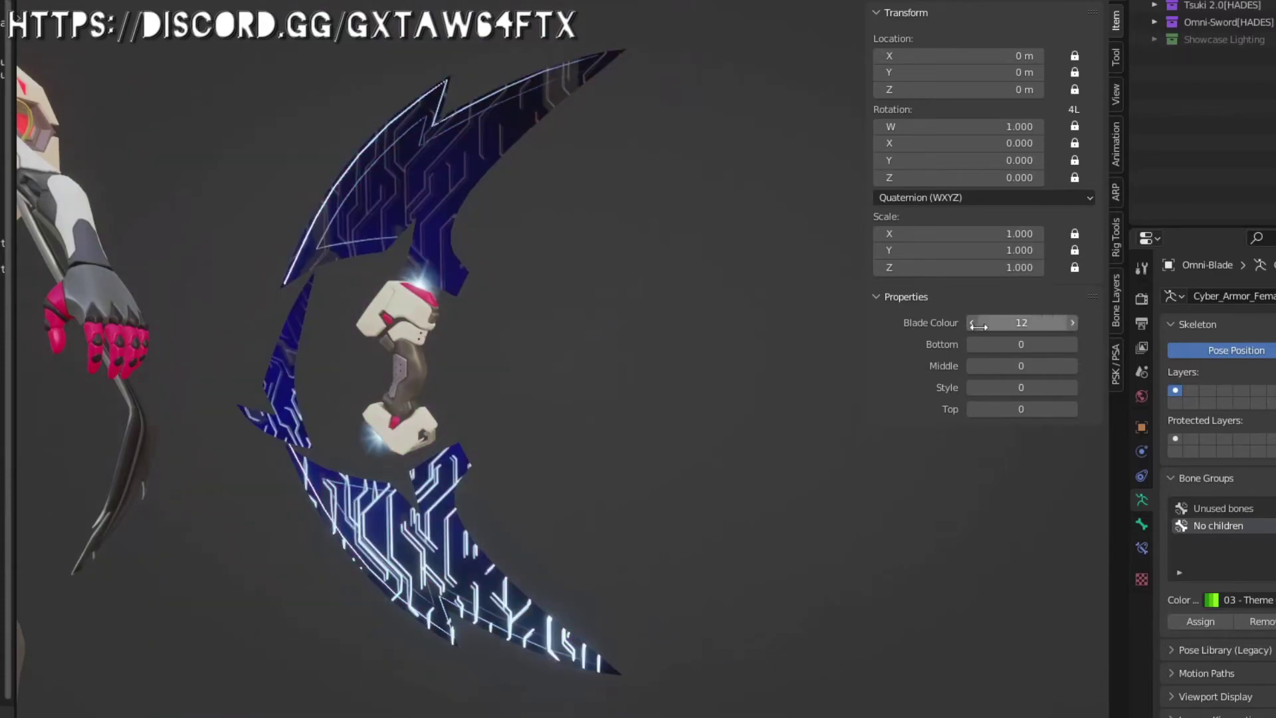
drag(978, 325, 944, 326)
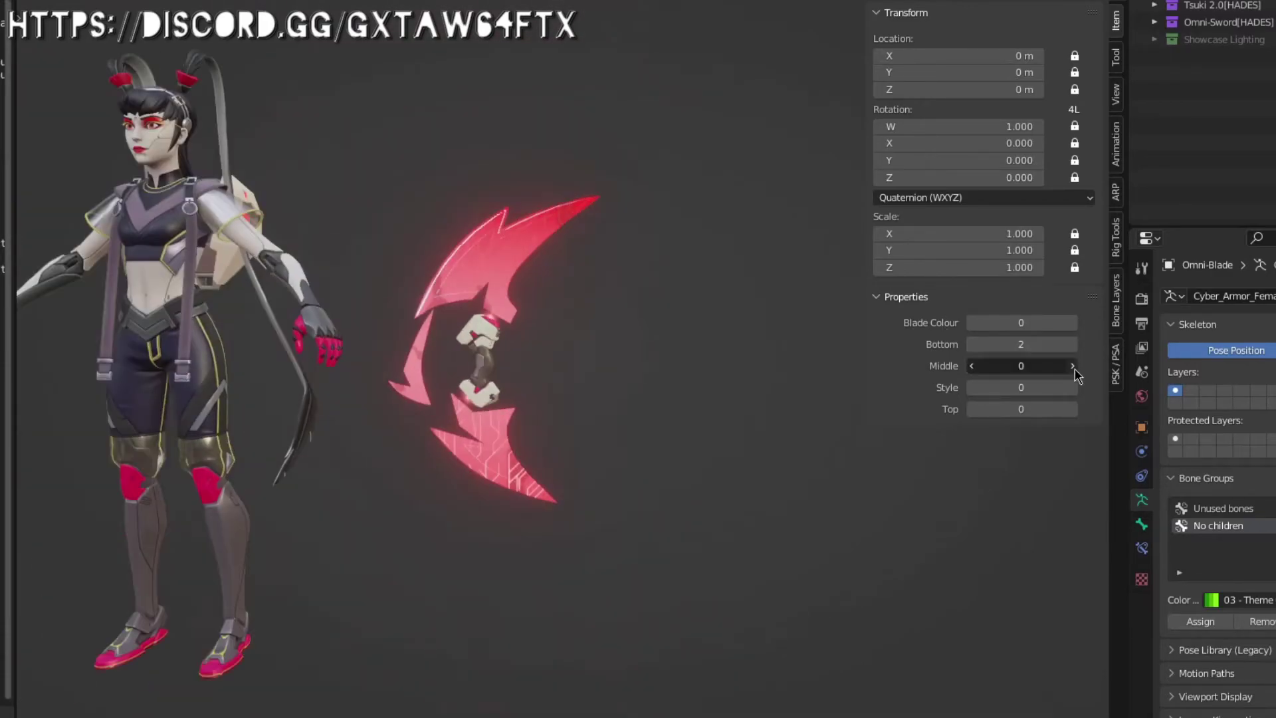
Step: Try Style 1 on the Omni-Blade, return it to 0, and step its Top property up to 9
click(1072, 388)
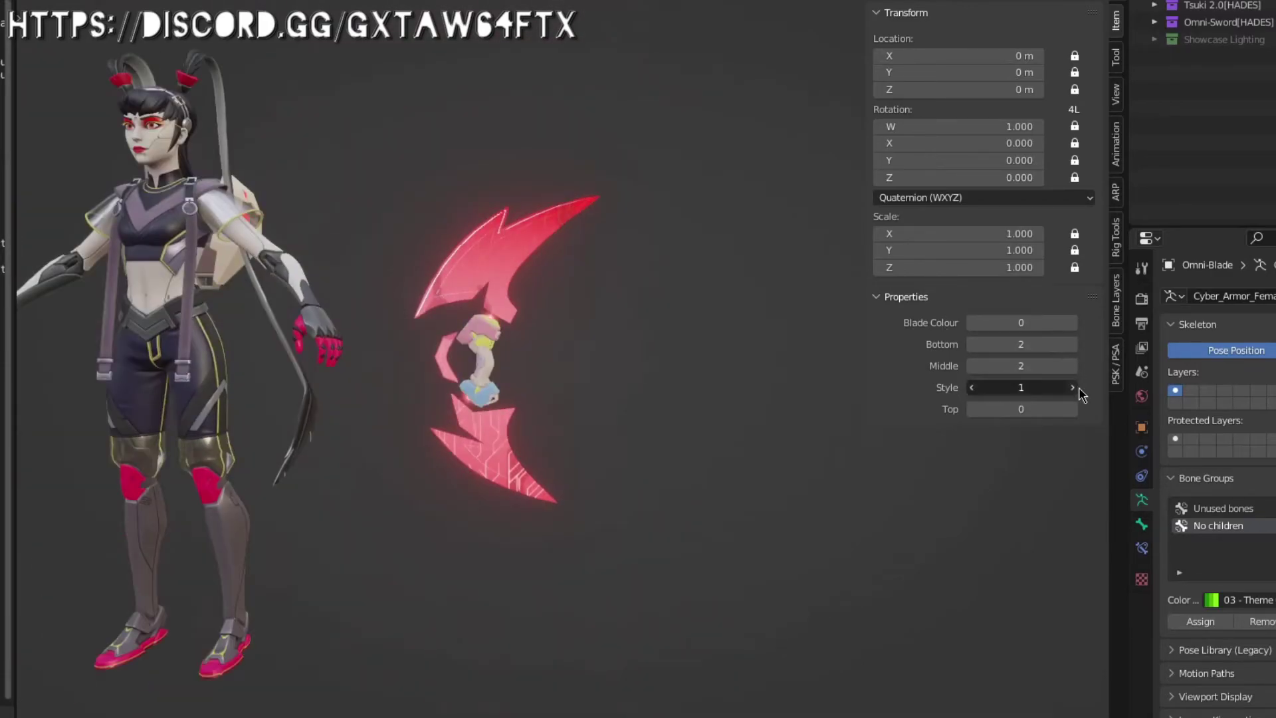
click(971, 387)
click(1072, 408)
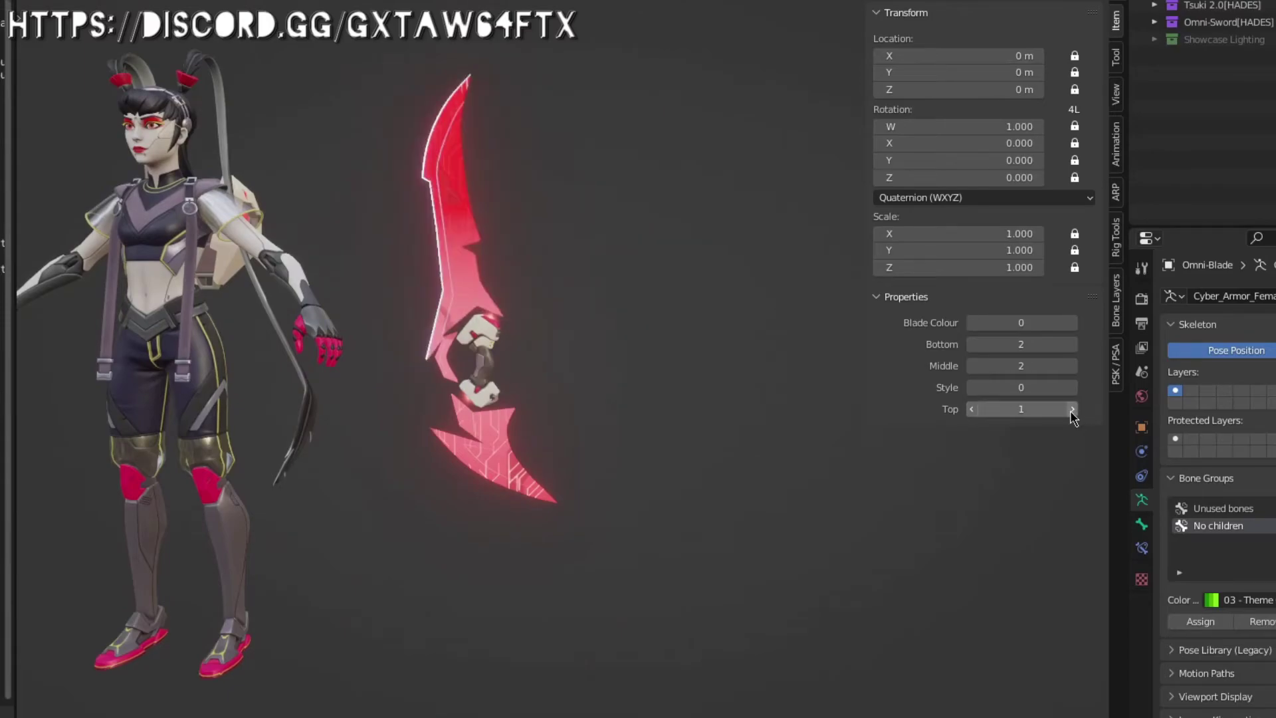
click(1072, 408)
click(1072, 408)
click(1072, 409)
click(1072, 409)
click(1072, 409)
click(1072, 409)
click(1072, 409)
click(1072, 409)
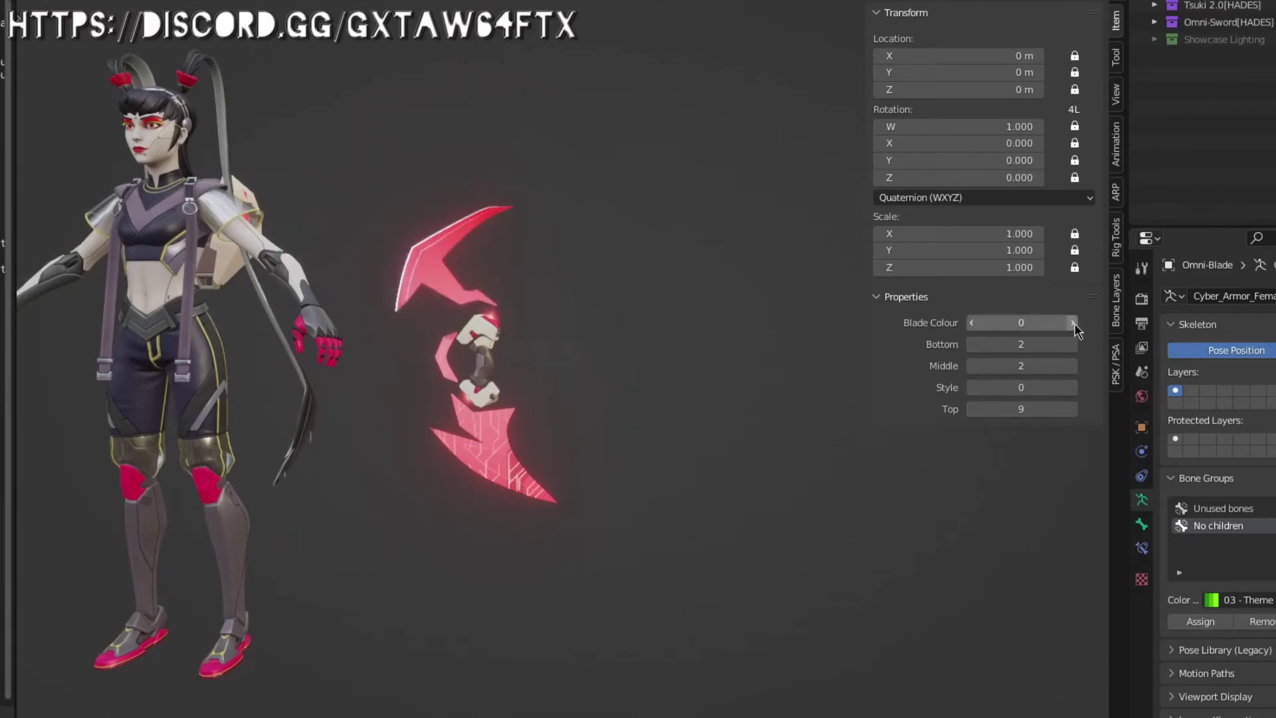
Step: Set the Omni-Blade's Blade Colour to 11 and its Middle property to 7
drag(1074, 323, 1104, 323)
click(1073, 365)
click(1073, 364)
click(1074, 365)
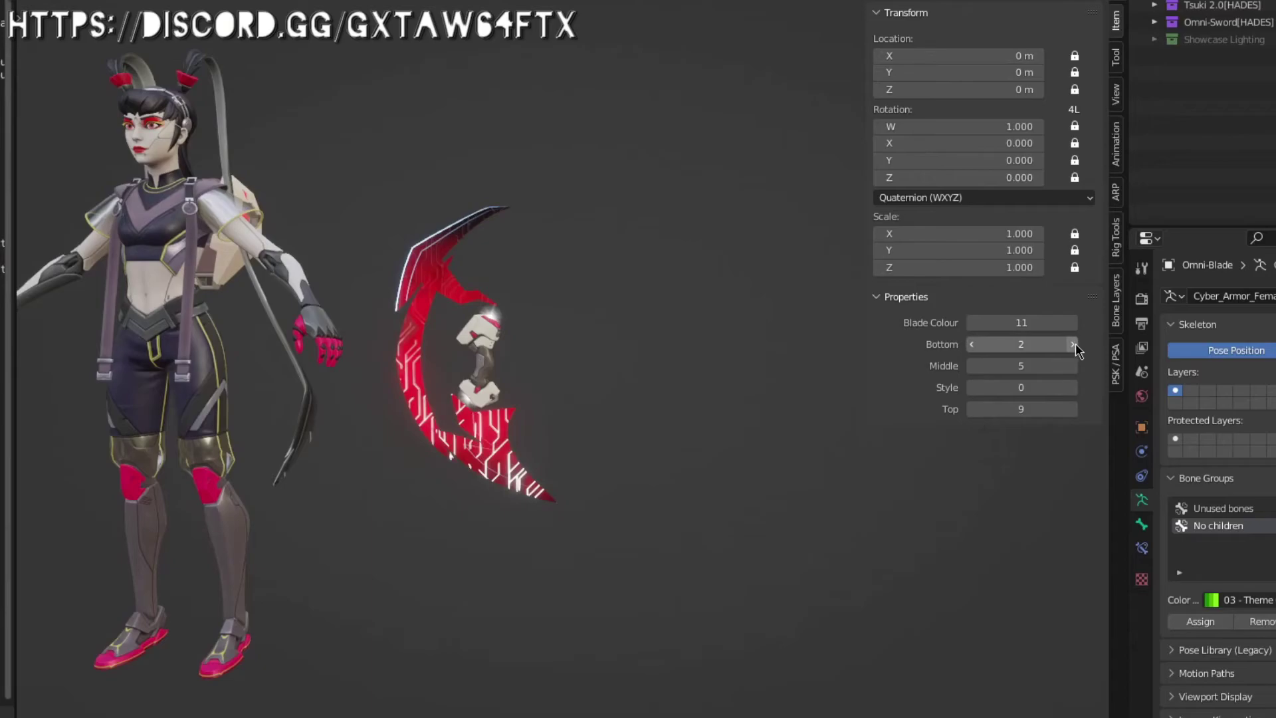
click(1072, 368)
click(1072, 367)
Step: Step the Omni-Blade's Bottom property up to 9 and back down to a lower blade shape
click(1076, 348)
click(1076, 348)
click(1076, 348)
click(1077, 349)
click(1076, 349)
click(1077, 349)
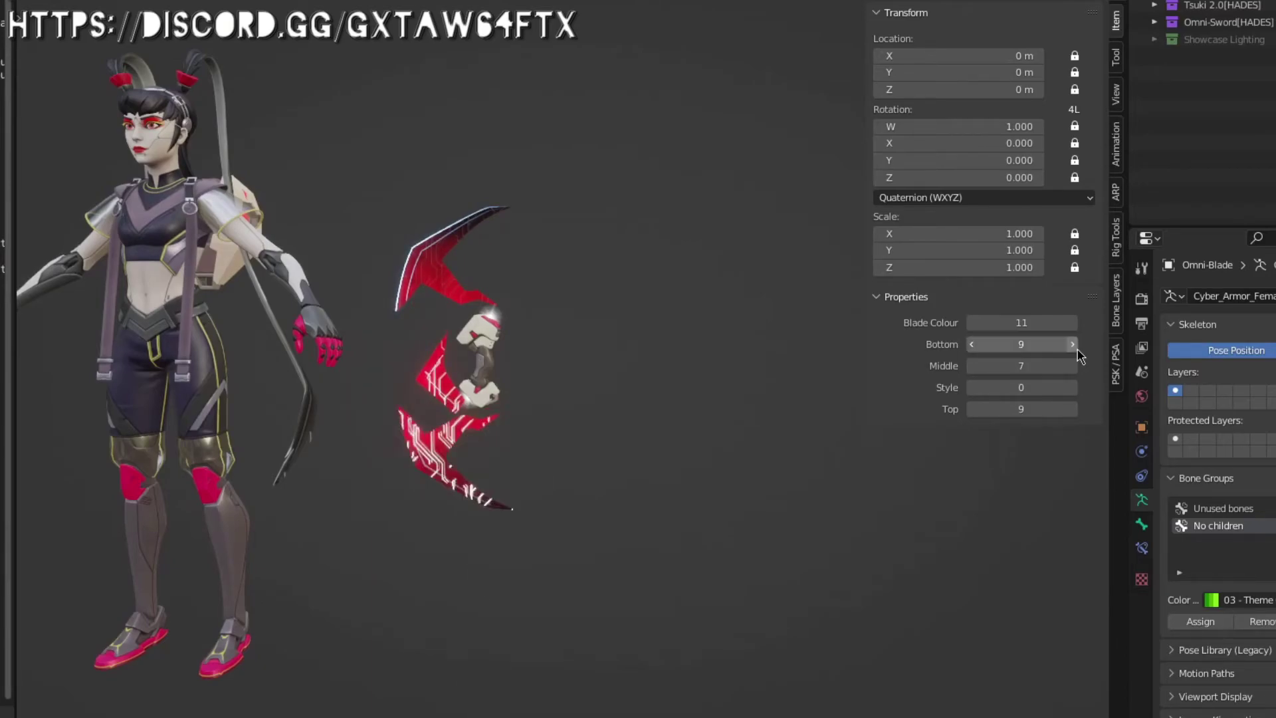
click(1077, 350)
click(969, 350)
click(968, 350)
click(968, 351)
Step: Switch the Omni-Blade's Top property to a different blade shape and view the assembled weapon from another angle
click(973, 407)
click(973, 407)
click(1074, 409)
middle_drag(635, 421, 766, 508)
scroll(666, 463, up, 2)
scroll(655, 475, down, 6)
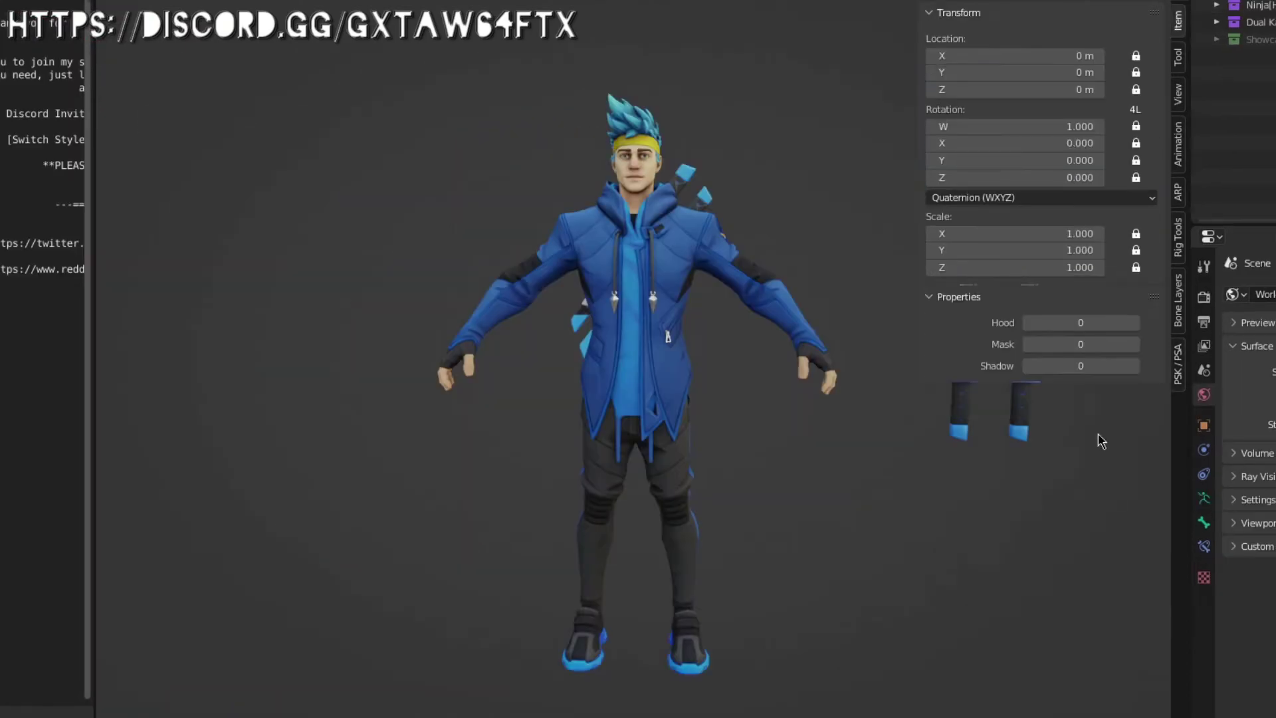
Step: Set the Ninja rig's Hood and Mask properties to 1 and view the result
click(1135, 323)
click(1135, 345)
mouse_move(655, 370)
middle_down()
mouse_move(738, 385)
mouse_move(644, 376)
middle_up()
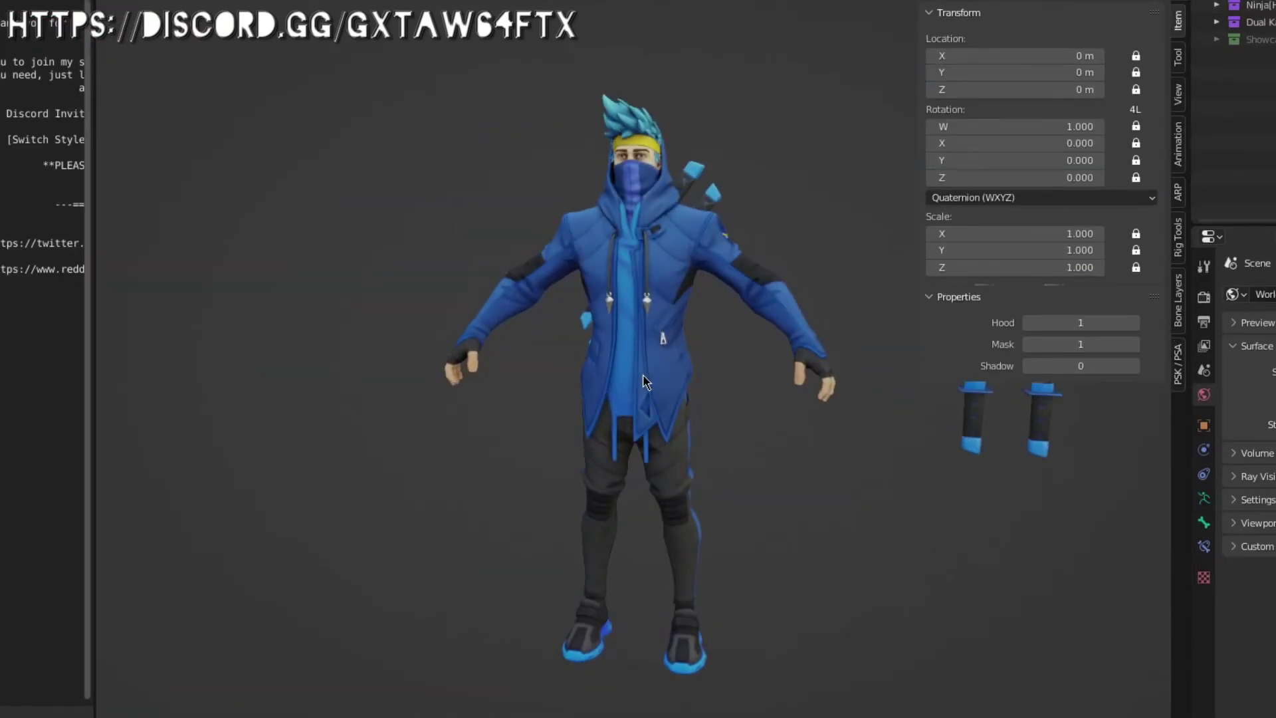
Step: Set the Ninja rig's Shadow property to 1 and inspect the hooded character up close with the sidebar hidden
click(1134, 366)
scroll(823, 504, up, 4)
key(n)
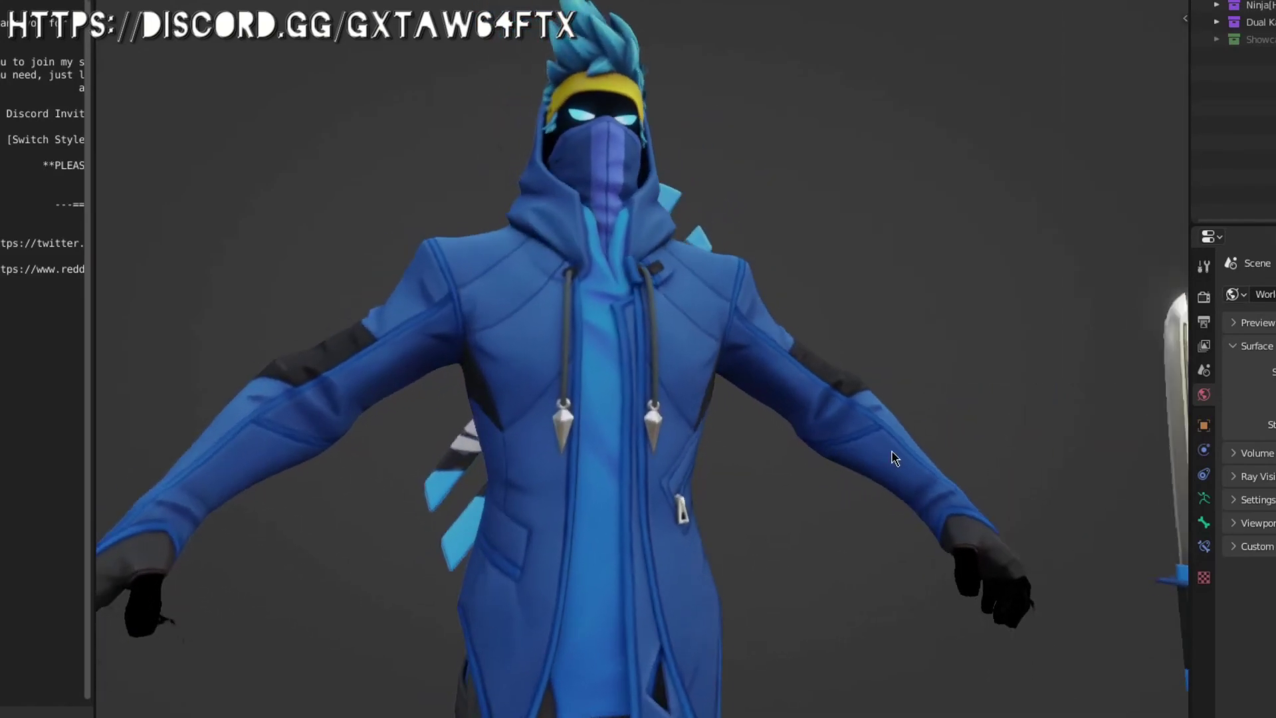
mouse_move(892, 459)
middle_down()
mouse_move(860, 465)
mouse_move(872, 463)
middle_up()
scroll(872, 463, down, 4)
Step: Show the sidebar again and reset the Ninja rig's Mask and Hood properties to 0
key(n)
click(1032, 345)
click(1033, 324)
mouse_move(840, 373)
middle_down()
mouse_move(900, 367)
mouse_move(831, 373)
middle_up()
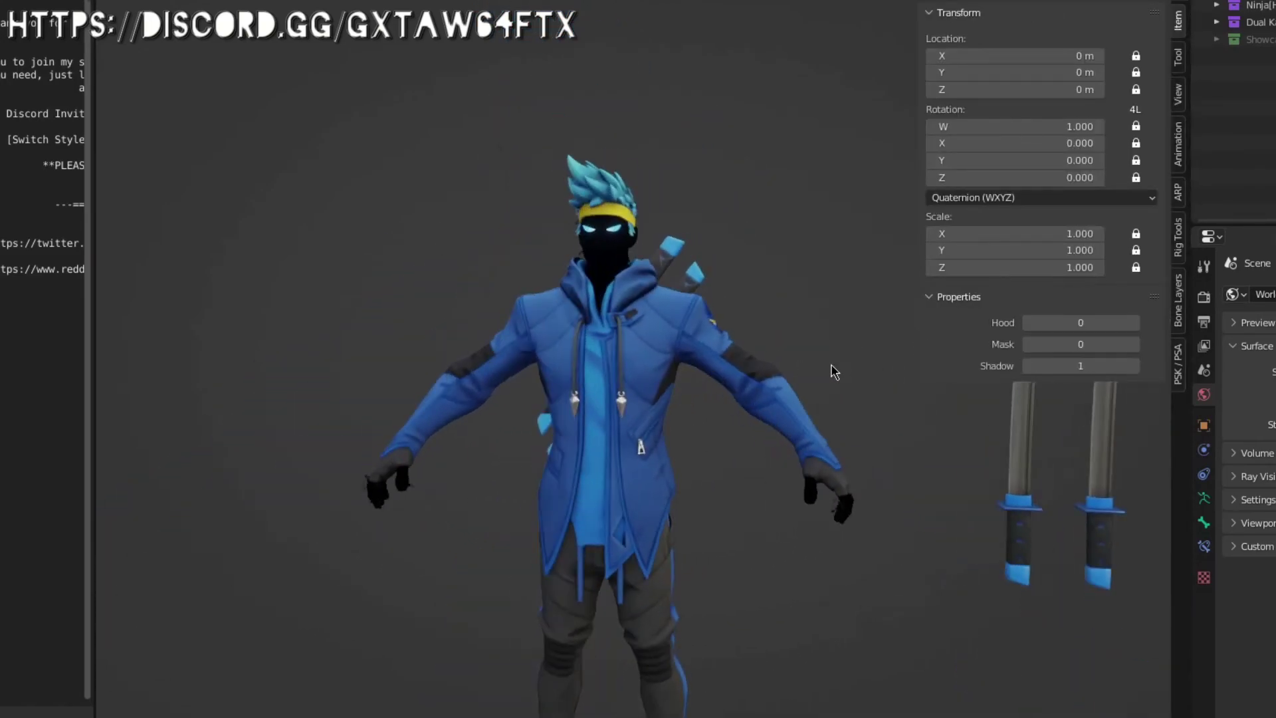
Step: Expand the Ninja collection and its FX subcollection to look at their contents, and collapse the Ninja collection again
key(n)
click(1216, 4)
click(1234, 22)
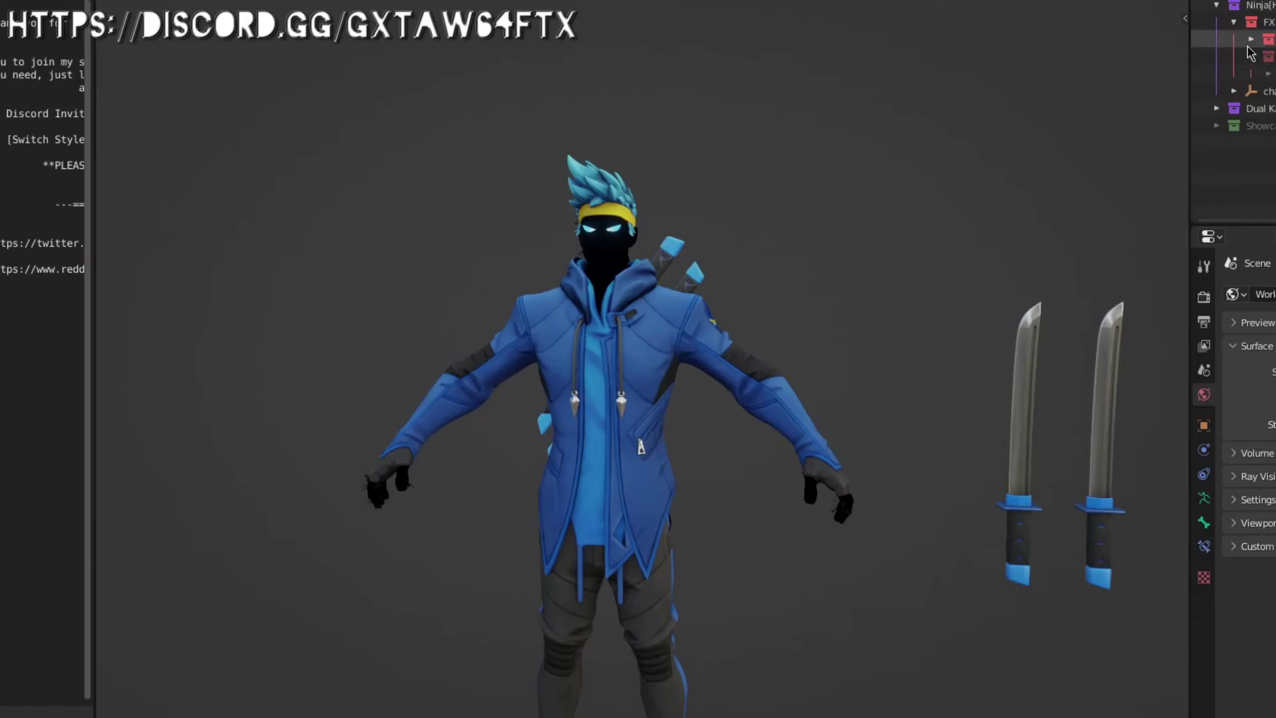
click(1216, 5)
key(n)
key(n)
Step: Examine the shadow character's face and hand up close with the sidebar hidden, and return to a wider view
scroll(865, 321, up, 2)
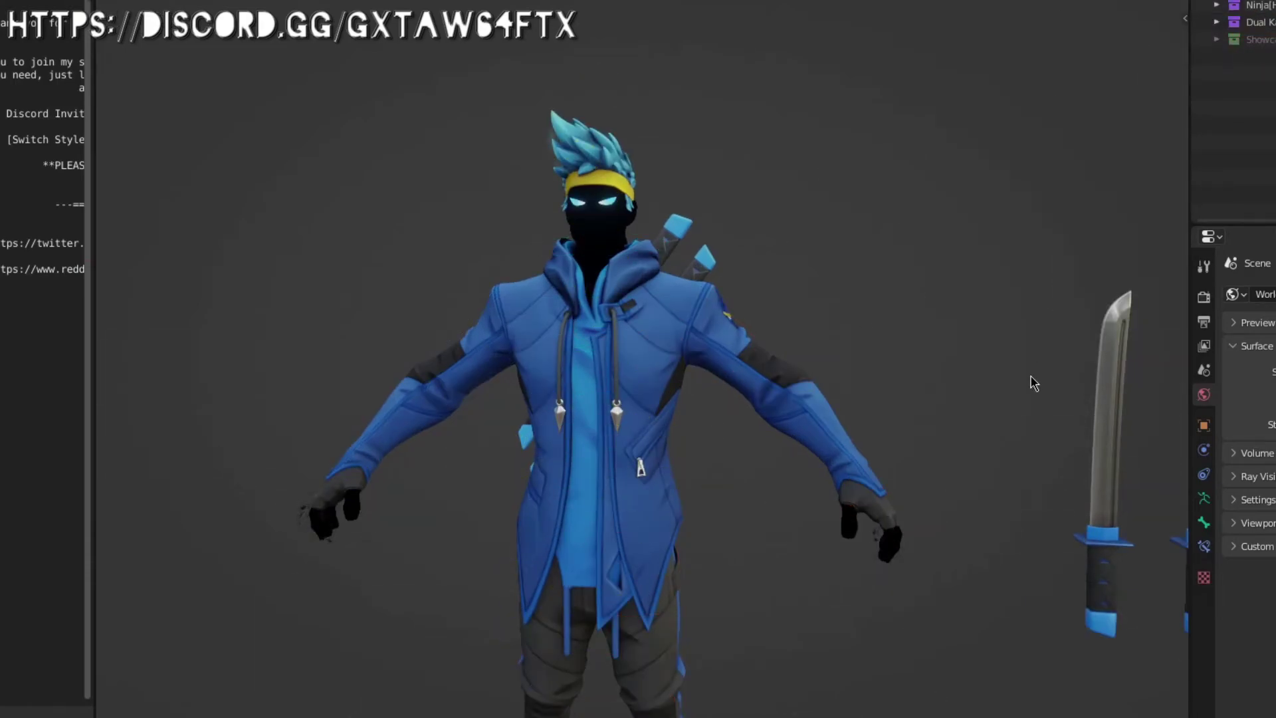
scroll(940, 356, up, 5)
shift+middle_drag(929, 267, 932, 372)
scroll(950, 465, down, 5)
shift+middle_drag(967, 555, 854, 293)
scroll(959, 493, up, 5)
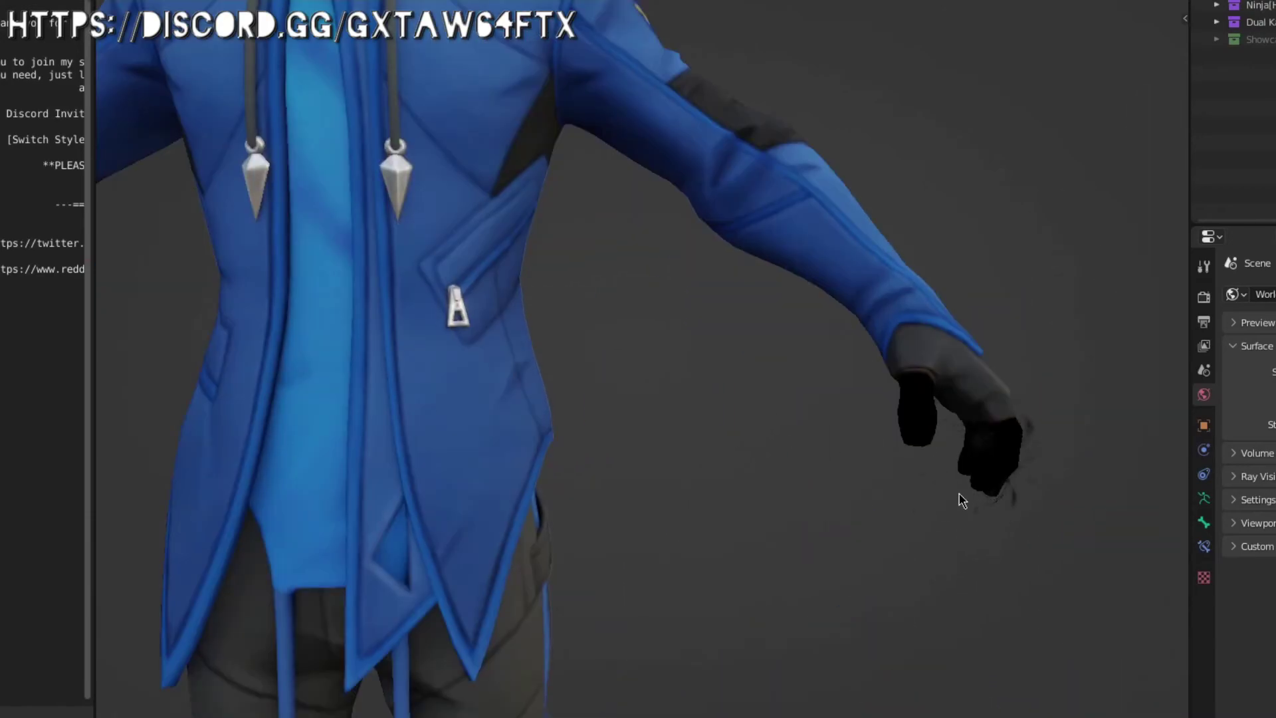
scroll(960, 493, down, 6)
scroll(844, 532, down, 3)
key(n)
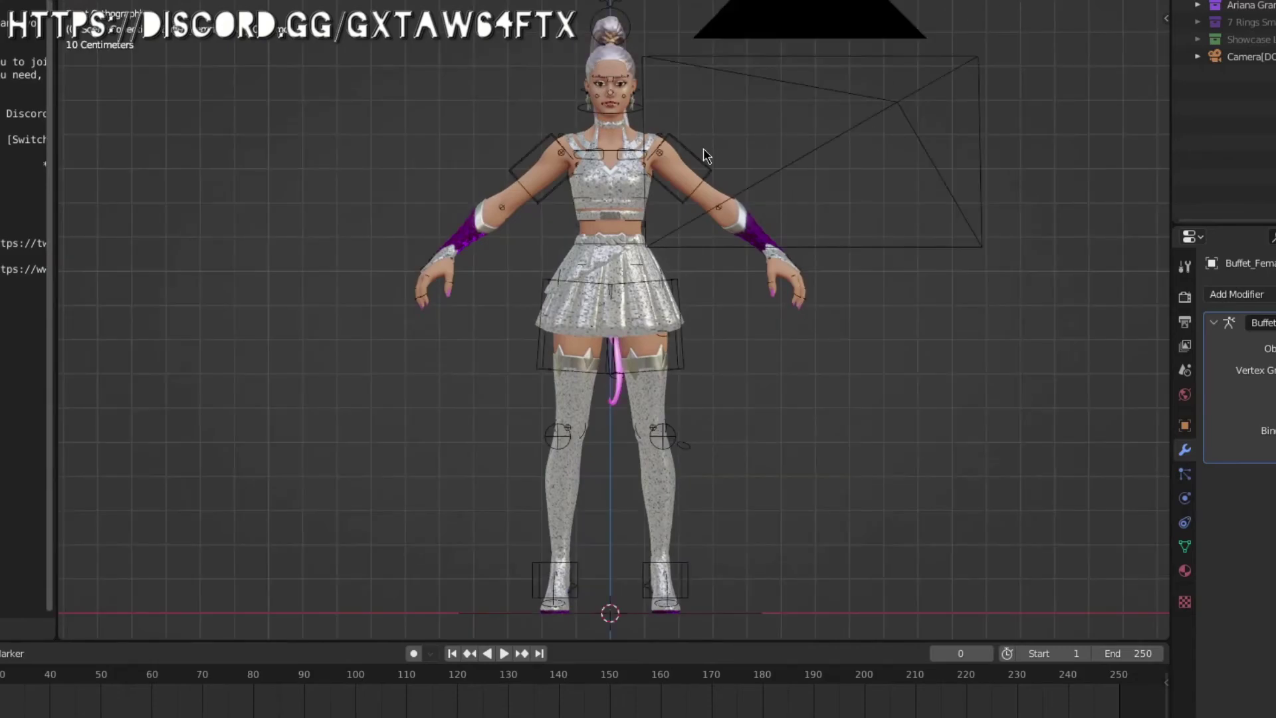
Step: Hide the camera and the viewport overlays around the Ariana Grande rig, and shrink the timeline
click(912, 119)
key(h)
shift+middle_drag(642, 1, 632, 74)
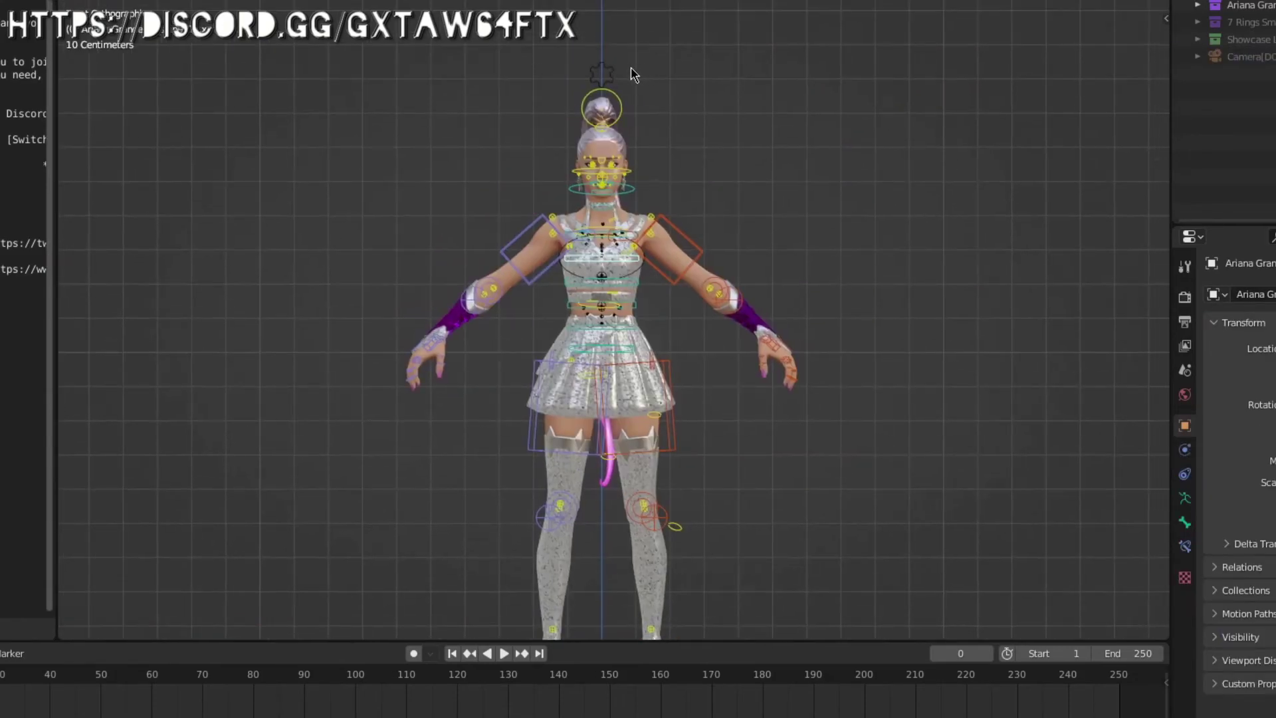
key(alt+shift+z)
drag(789, 640, 791, 688)
middle_drag(1081, 299, 1034, 319)
Step: Display the Ariana Grande rig's Style property in the sidebar and expand the transform values above it
key(n)
click(1159, 20)
middle_drag(1027, 393, 1037, 416)
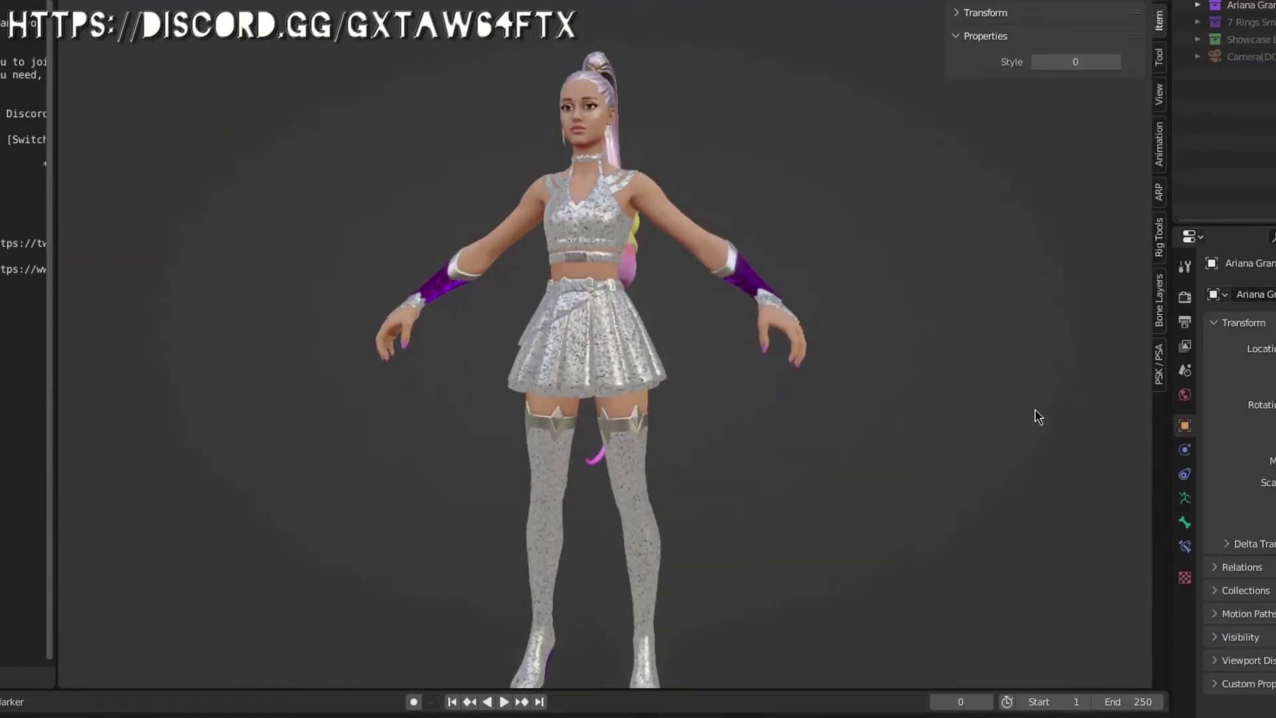
scroll(1030, 426, down, 1)
middle_drag(878, 458, 917, 465)
click(992, 15)
Step: Inspect the Ariana Grande character from the side and up close
middle_drag(765, 336, 412, 363)
scroll(843, 343, down, 1)
scroll(506, 406, up, 6)
middle_drag(639, 435, 825, 425)
scroll(561, 488, down, 3)
scroll(824, 425, down, 3)
Step: Make the 7 Rings hammer collection visible and view the hammer beside the Ariana Grande character
click(1273, 22)
shift+middle_drag(930, 316, 652, 326)
middle_drag(651, 325, 844, 333)
scroll(687, 297, up, 2)
middle_drag(687, 296, 803, 303)
scroll(746, 302, down, 3)
scroll(699, 301, up, 1)
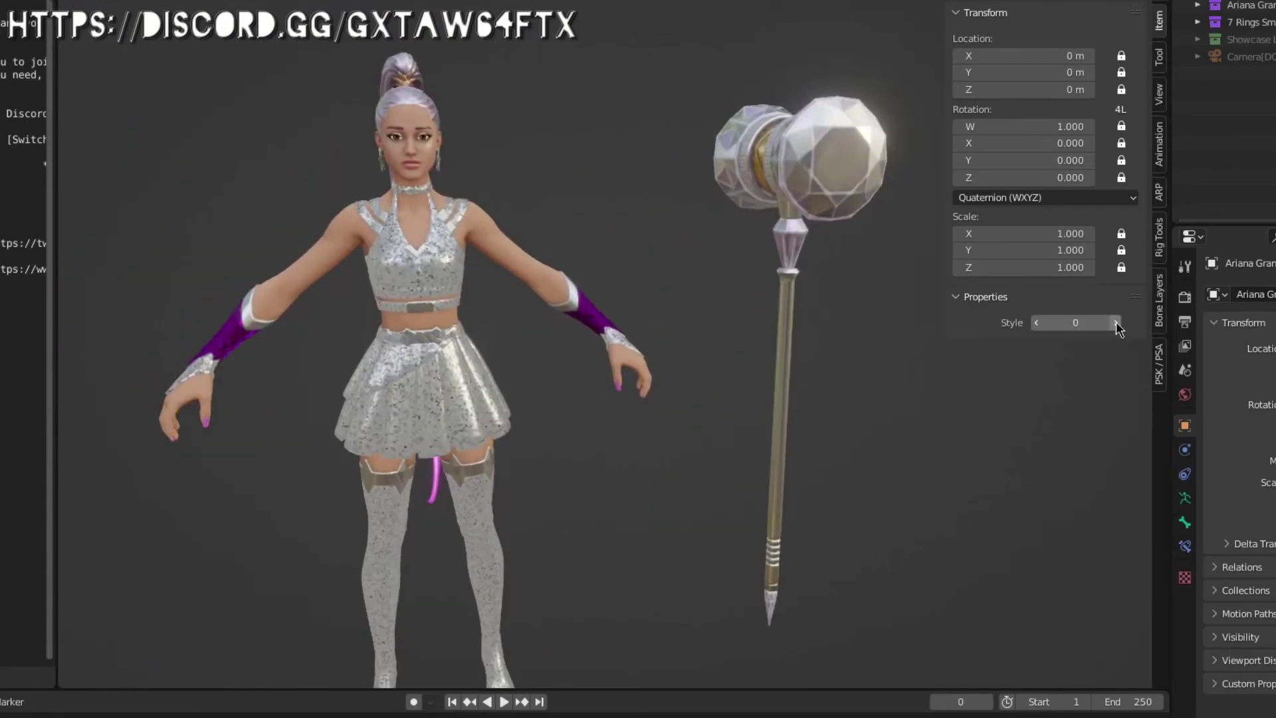
Step: Set the Ariana Grande rig's Style property to 1 and play the animation
click(1116, 323)
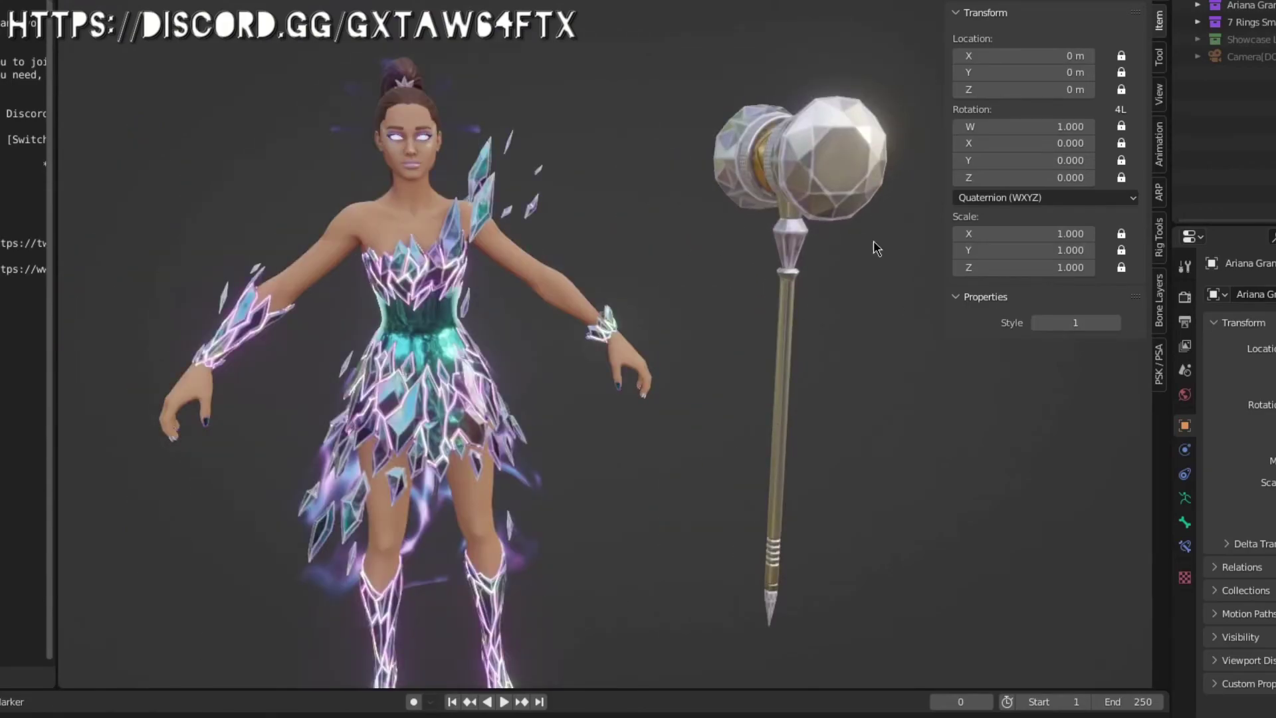
key(space)
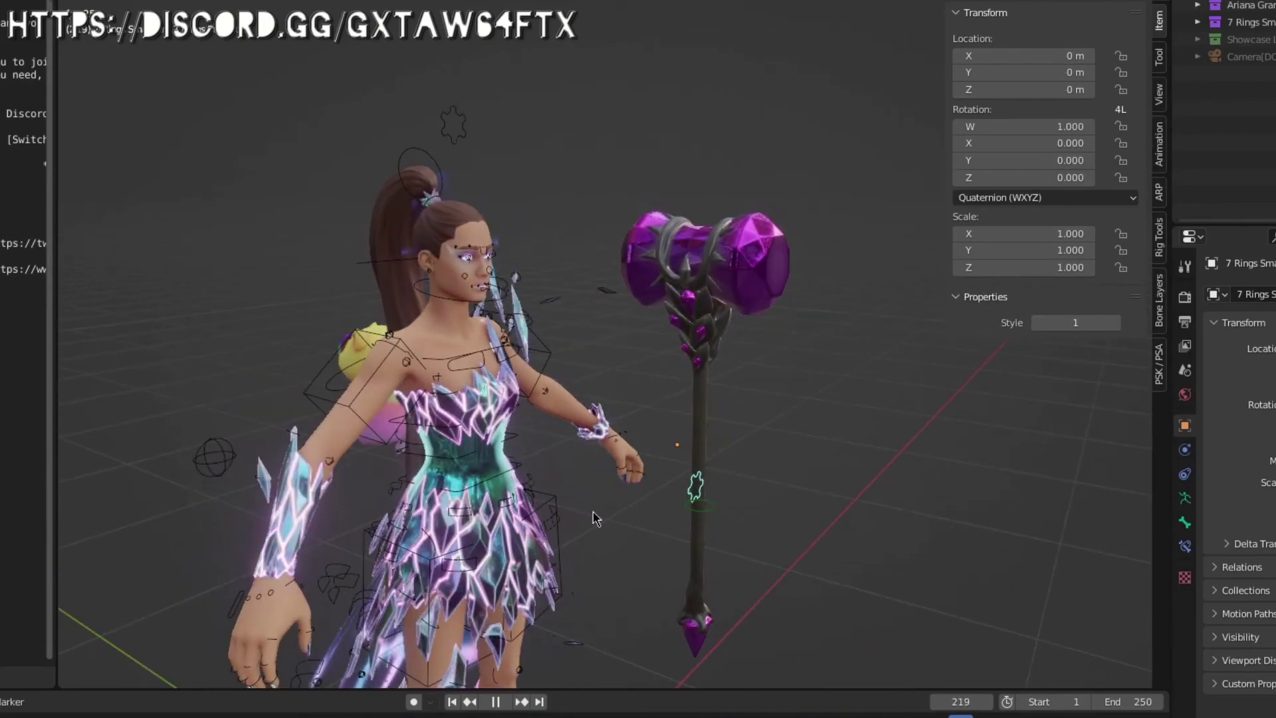
Step: Leave Pose Mode on the 7 Rings hammer rig, hide the overlays and view the animated character and hammer from the front
scroll(597, 519, down, 4)
middle_drag(597, 519, 761, 375)
key(ctrl+Tab)
key(alt+shift+z)
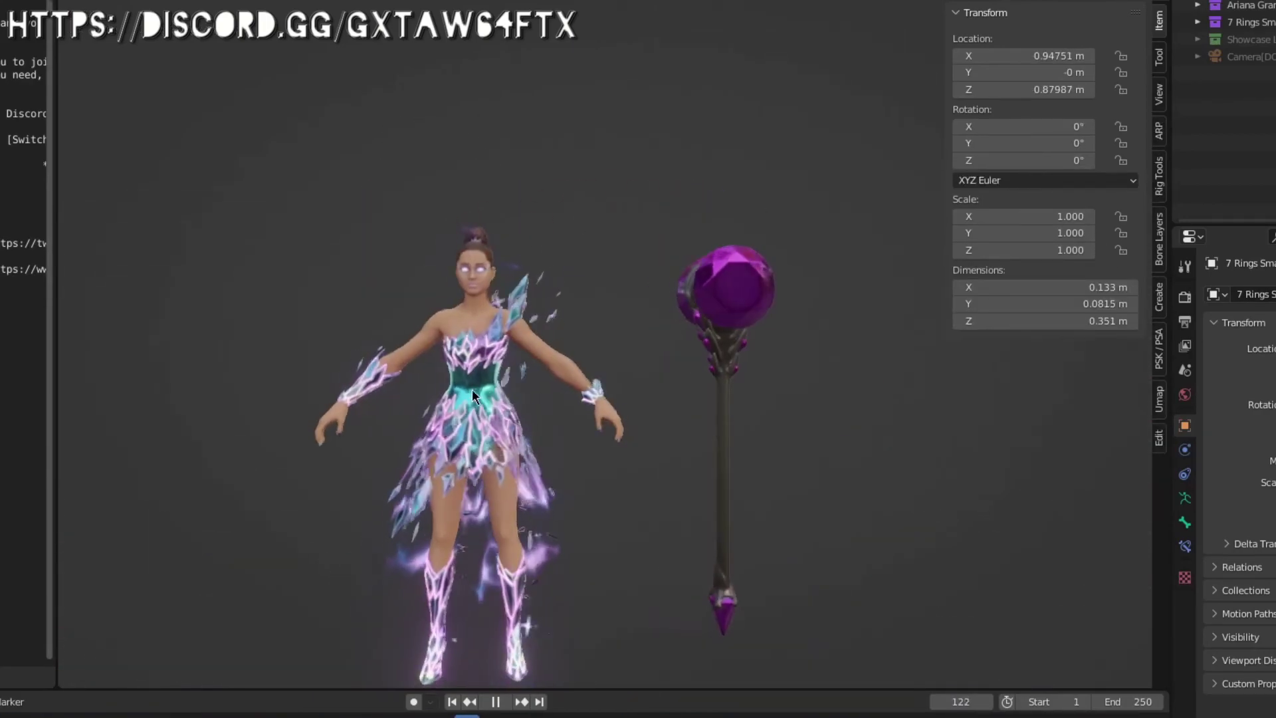
key(space)
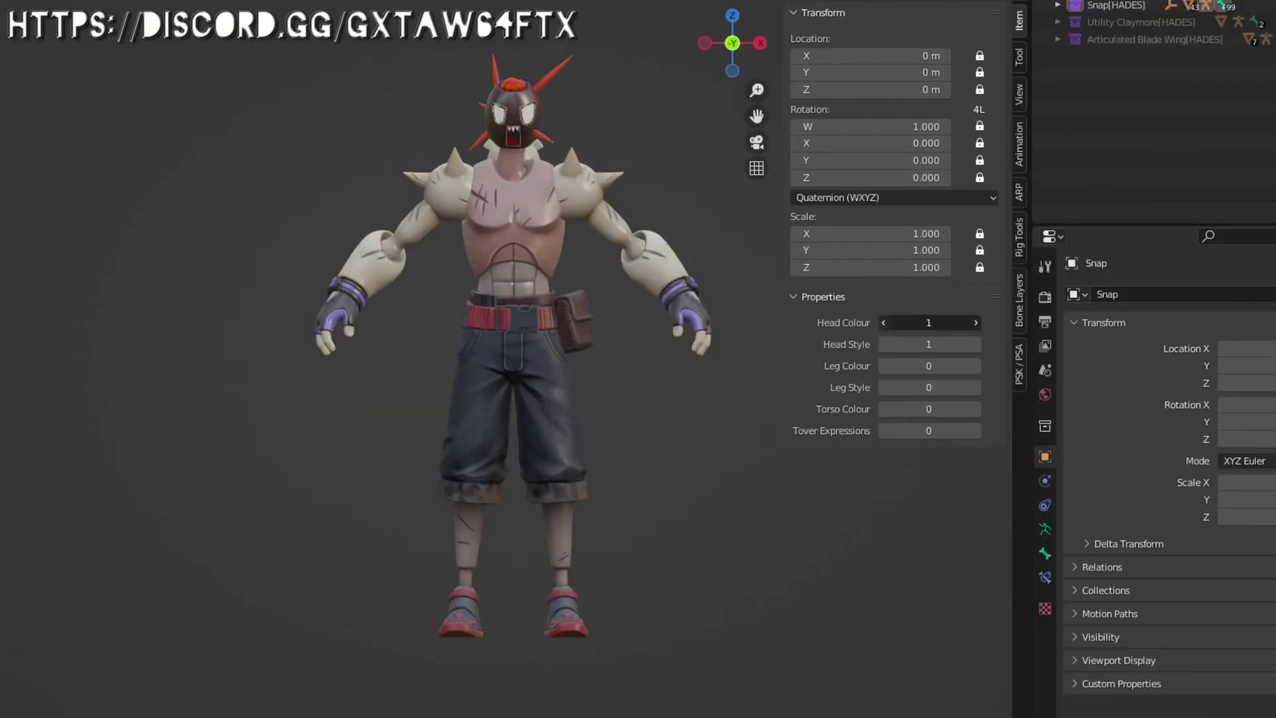
Step: Set the Snap rig's Head Colour and Head Style to 0, and its Leg Colour and Torso Colour to 2
drag(951, 323, 918, 323)
drag(950, 344, 917, 344)
click(975, 366)
click(976, 366)
click(979, 407)
click(979, 408)
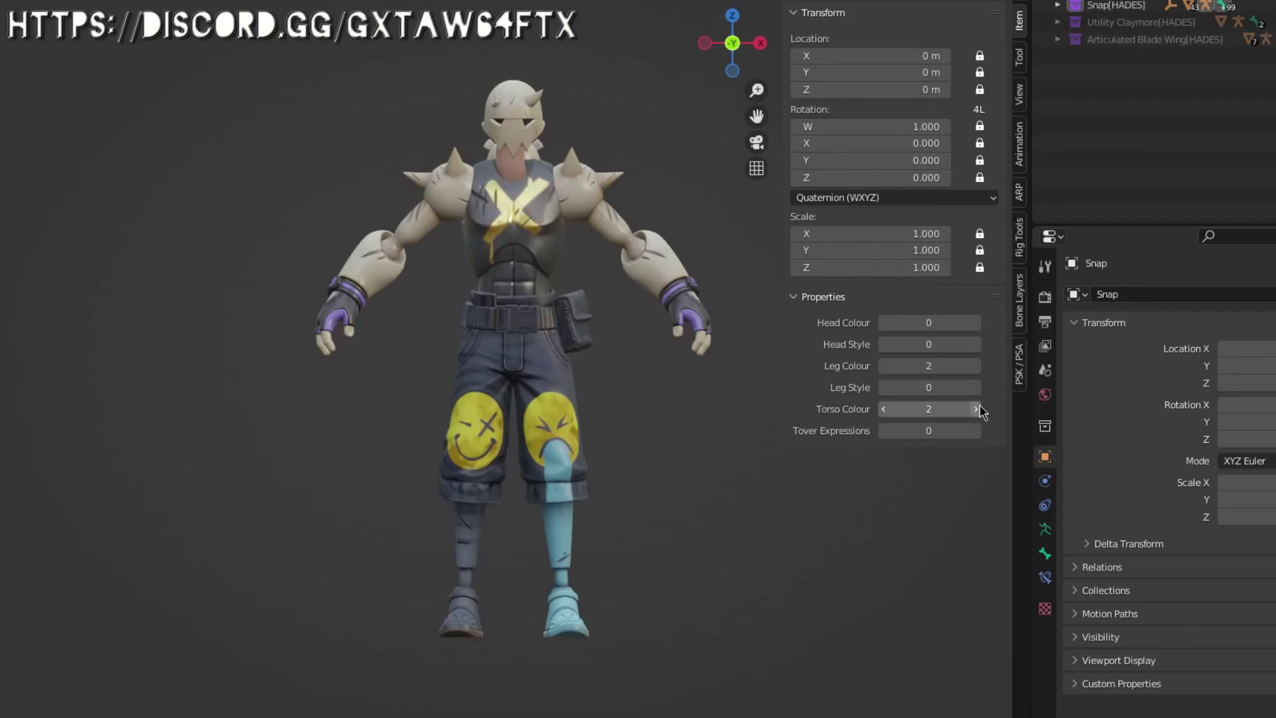
Step: Cycle through Snap's head variants, settling on Head Style 4 with Head Colour 2
click(979, 345)
click(979, 345)
click(979, 345)
click(978, 345)
click(978, 345)
double_click(978, 345)
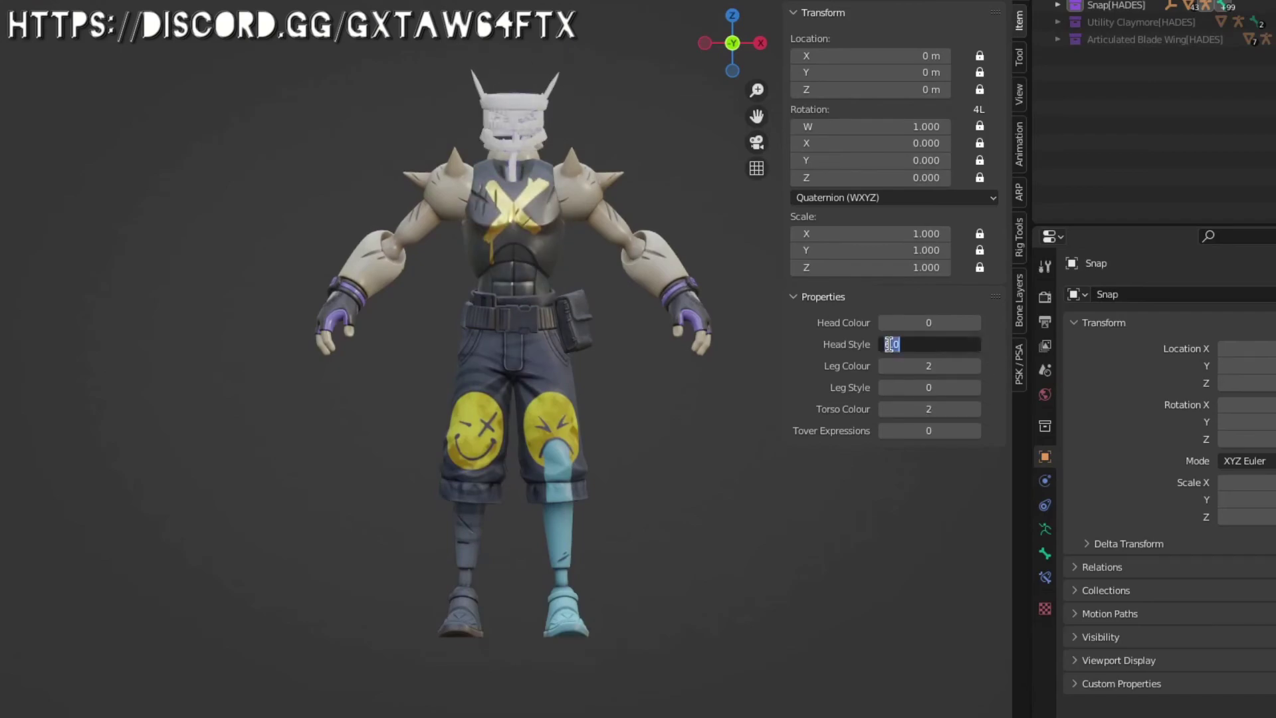
key(Return)
click(884, 345)
click(885, 346)
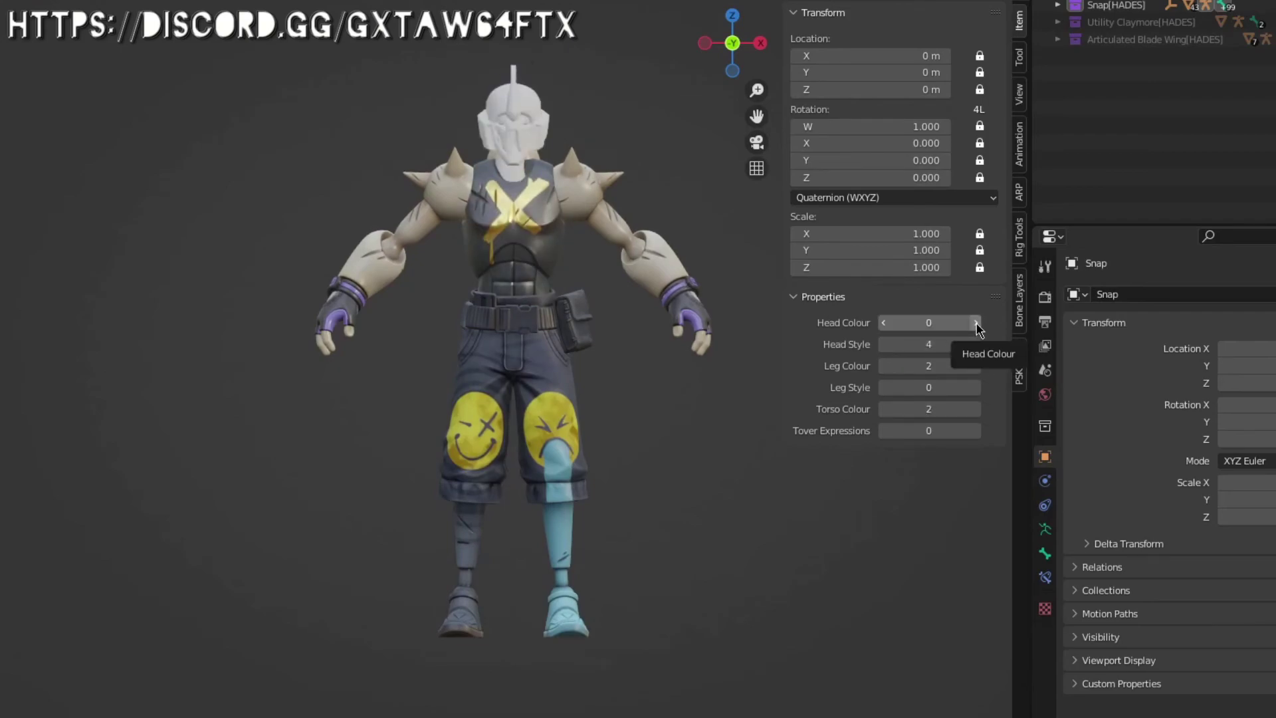
middle_drag(745, 351, 698, 351)
Step: Select the control beside Snap's left shoulder, set that arm's Arm Style to 3 and raise its Arm Colour
click(884, 1)
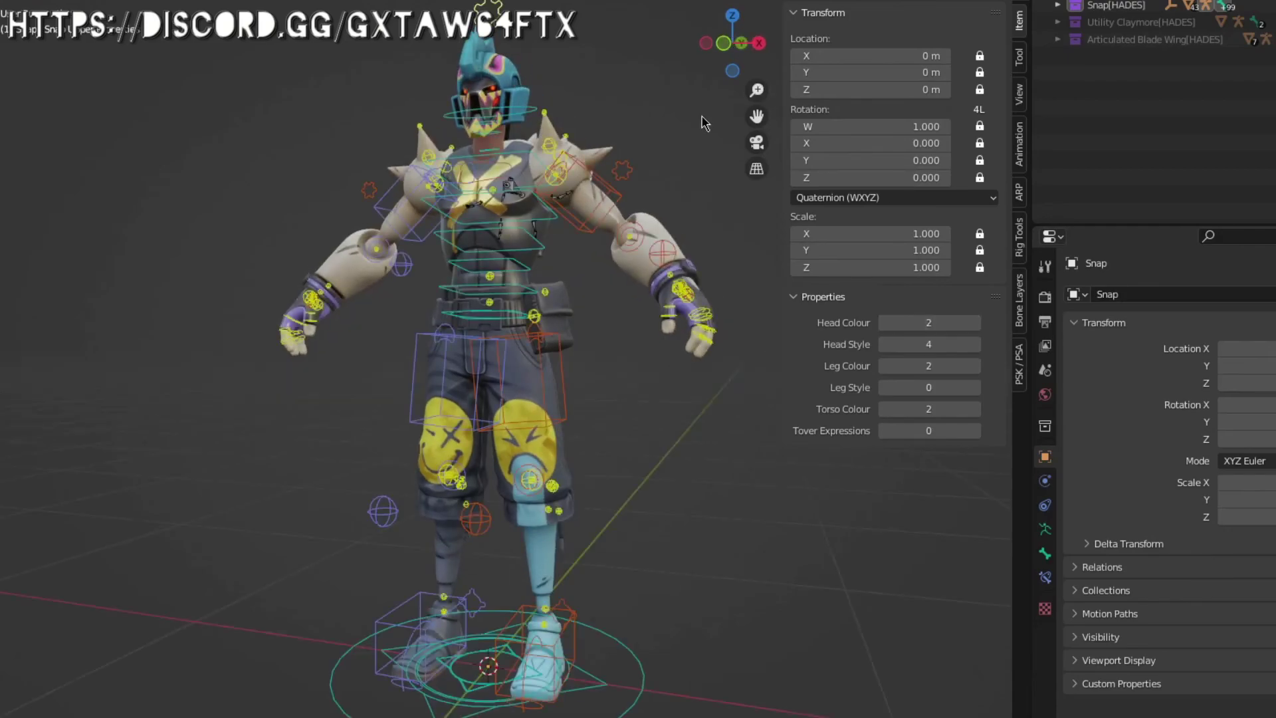
click(630, 170)
click(884, 1)
click(976, 344)
click(976, 344)
click(976, 344)
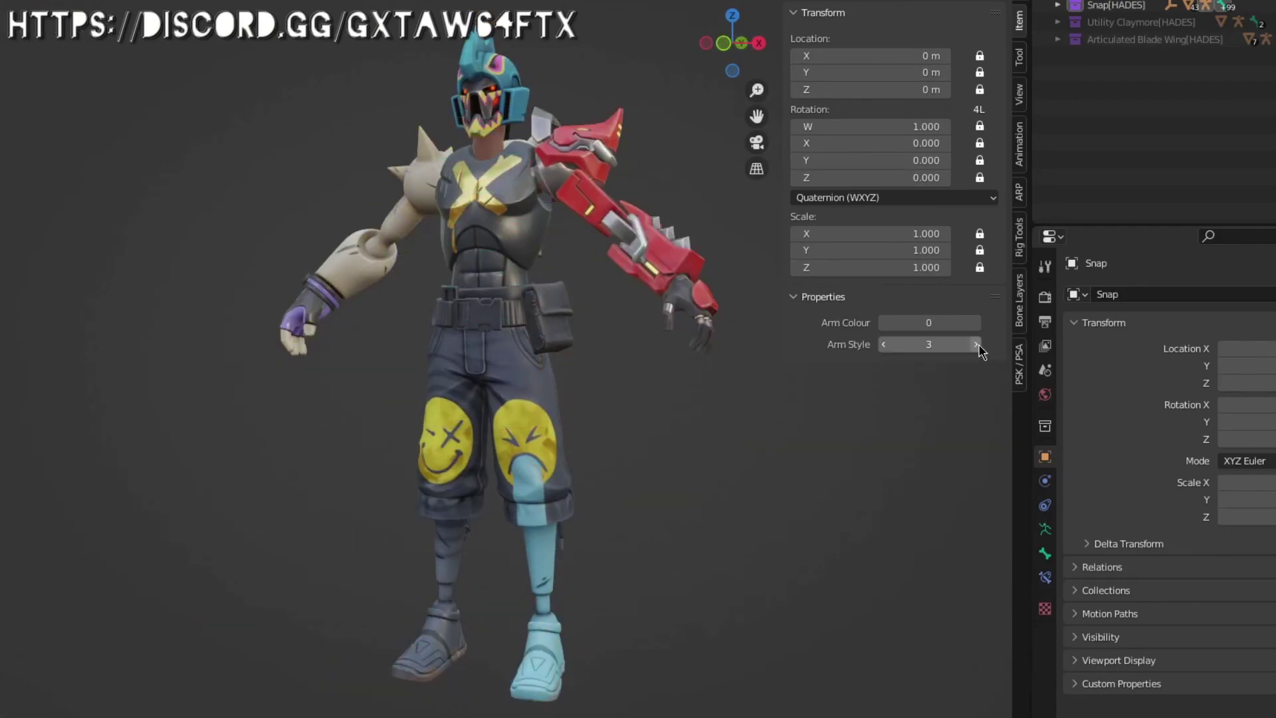
click(976, 323)
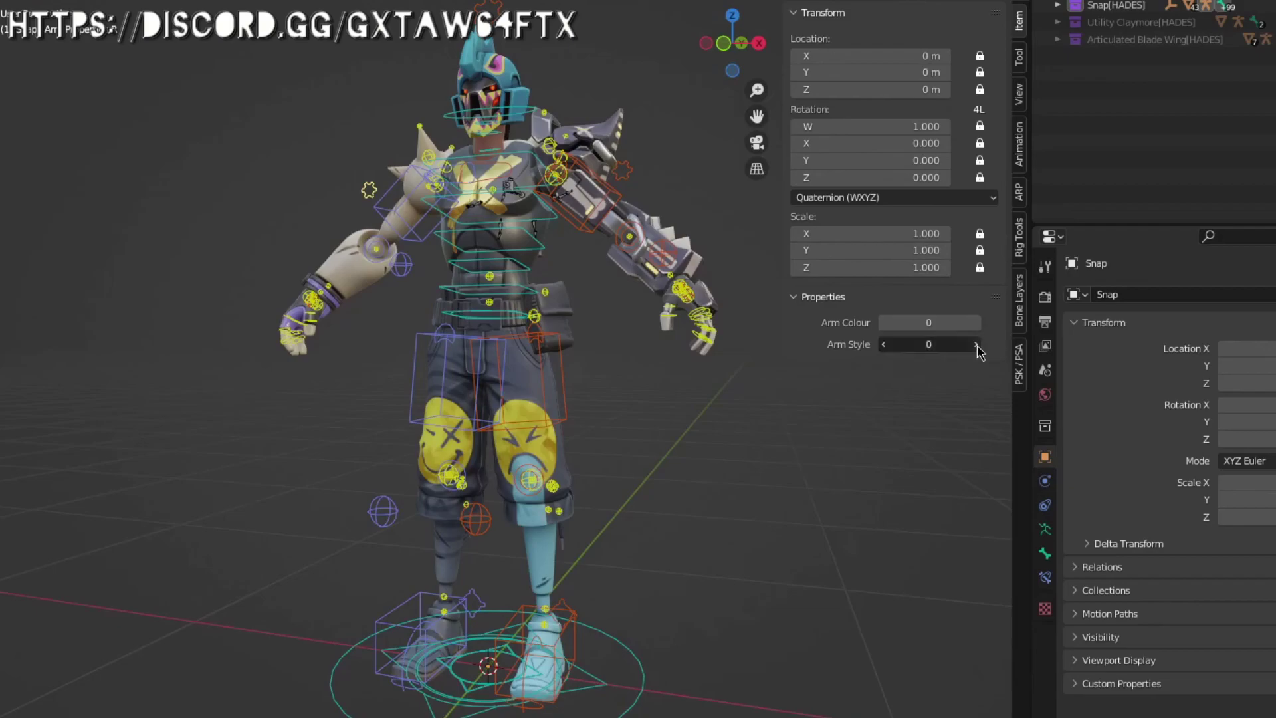
Step: Set Snap's right arm to Arm Style 6 and Arm Colour 2, with the viewport overlays hidden
click(977, 346)
click(977, 345)
click(977, 346)
click(977, 346)
click(977, 346)
click(977, 346)
click(884, 0)
middle_drag(665, 260, 698, 260)
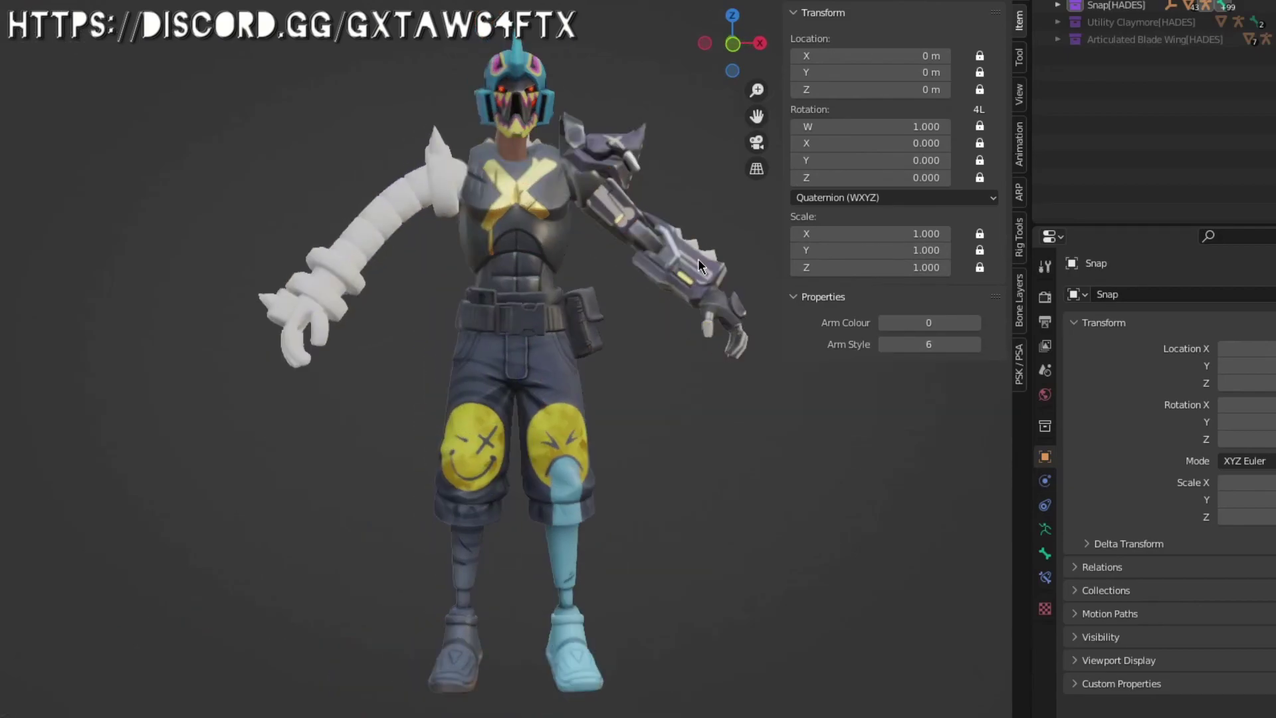
click(976, 322)
click(976, 322)
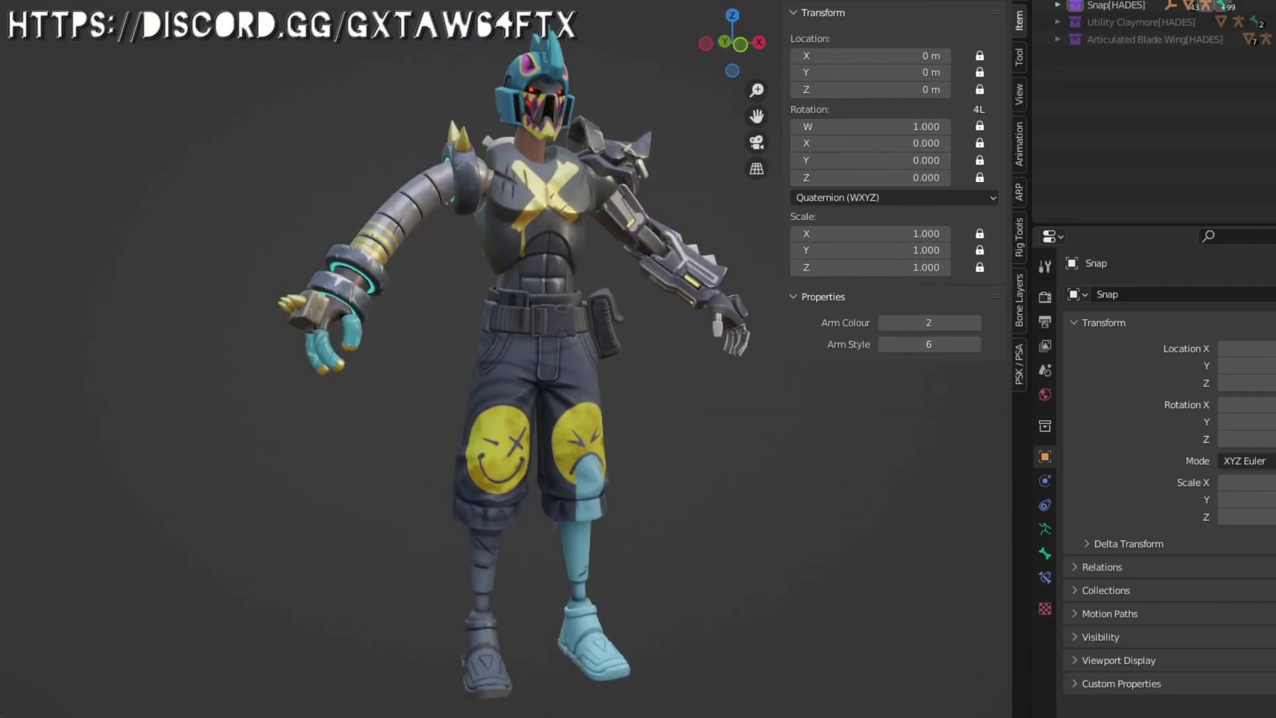
Step: Restore the viewport overlays, return the Snap rig to Object Mode and make the Utility Claymore collection visible
click(884, 0)
scroll(661, 376, down, 2)
key(ctrl+Tab)
key(h)
click(1275, 22)
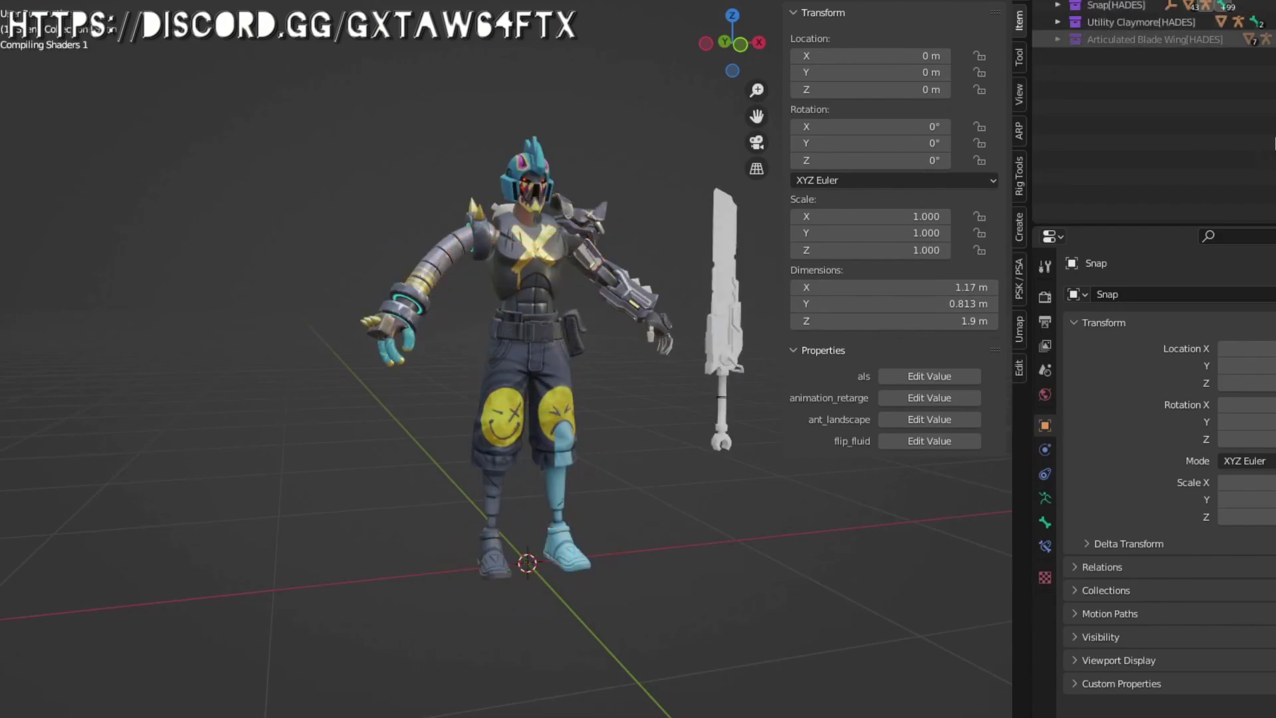